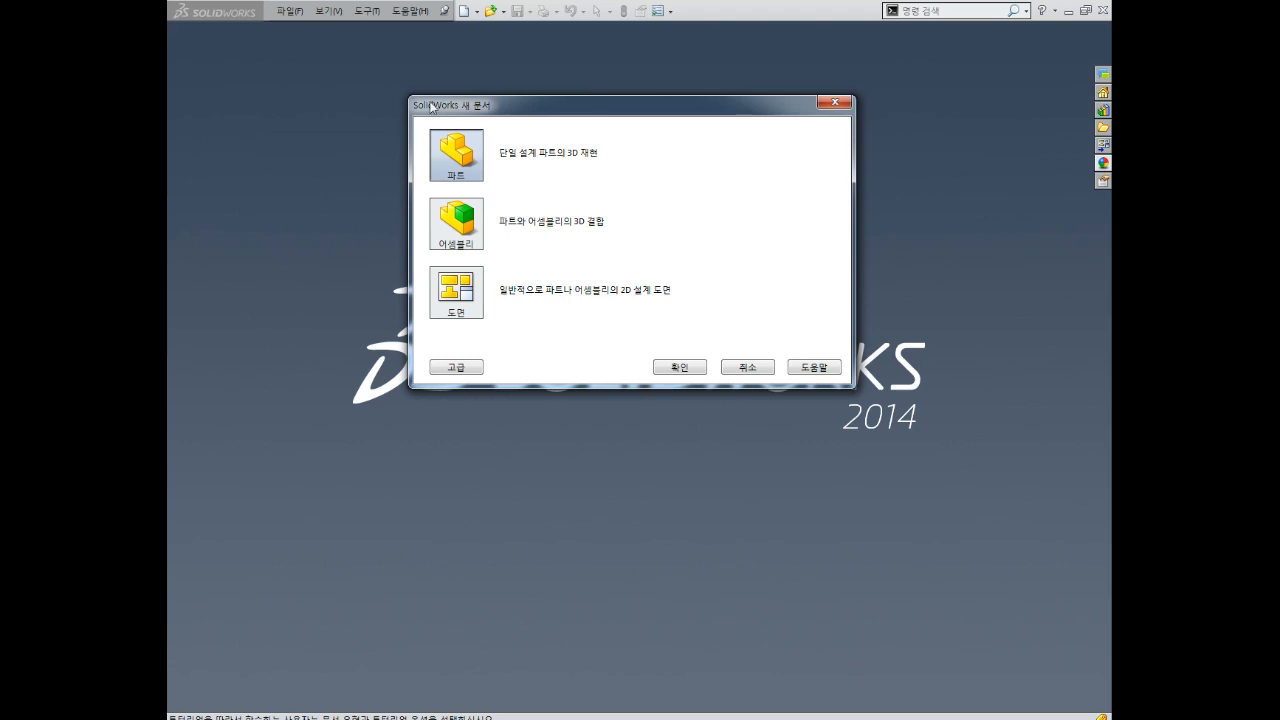
Step: Create a new part document
{"action": "left_click", "coordinate": [681, 367]}
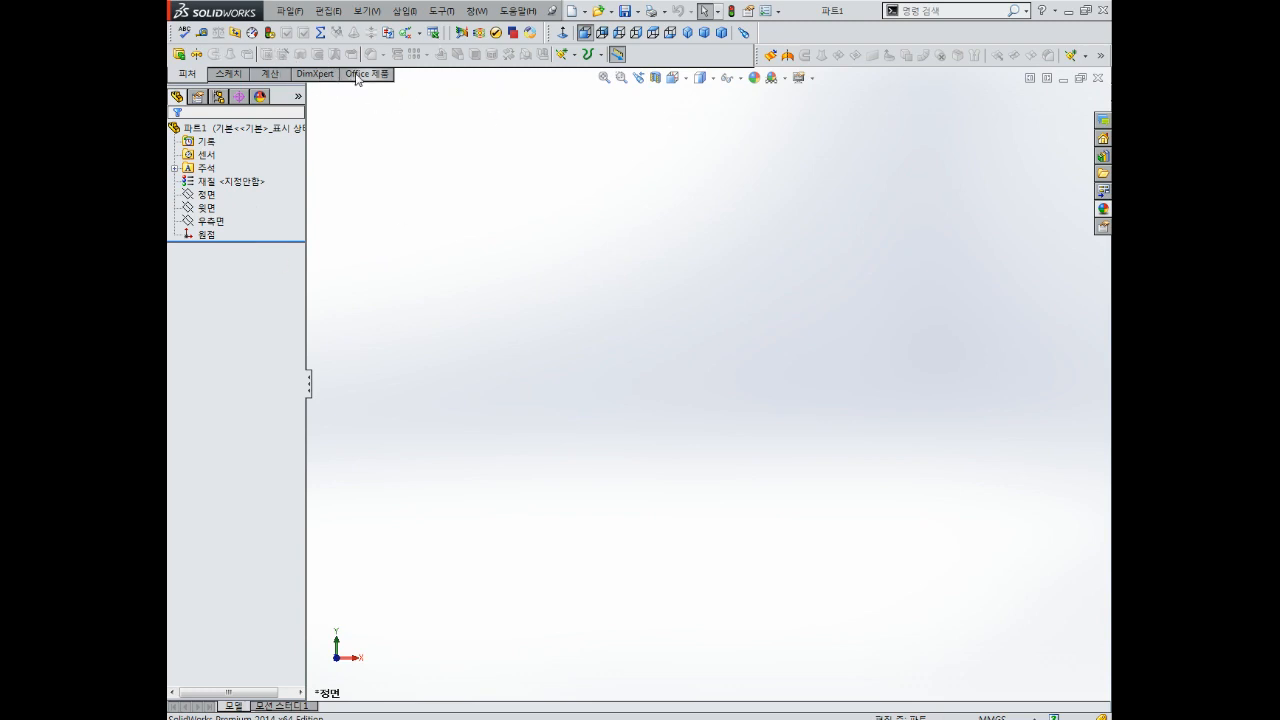
{"action": "left_click", "coordinate": [289, 11]}
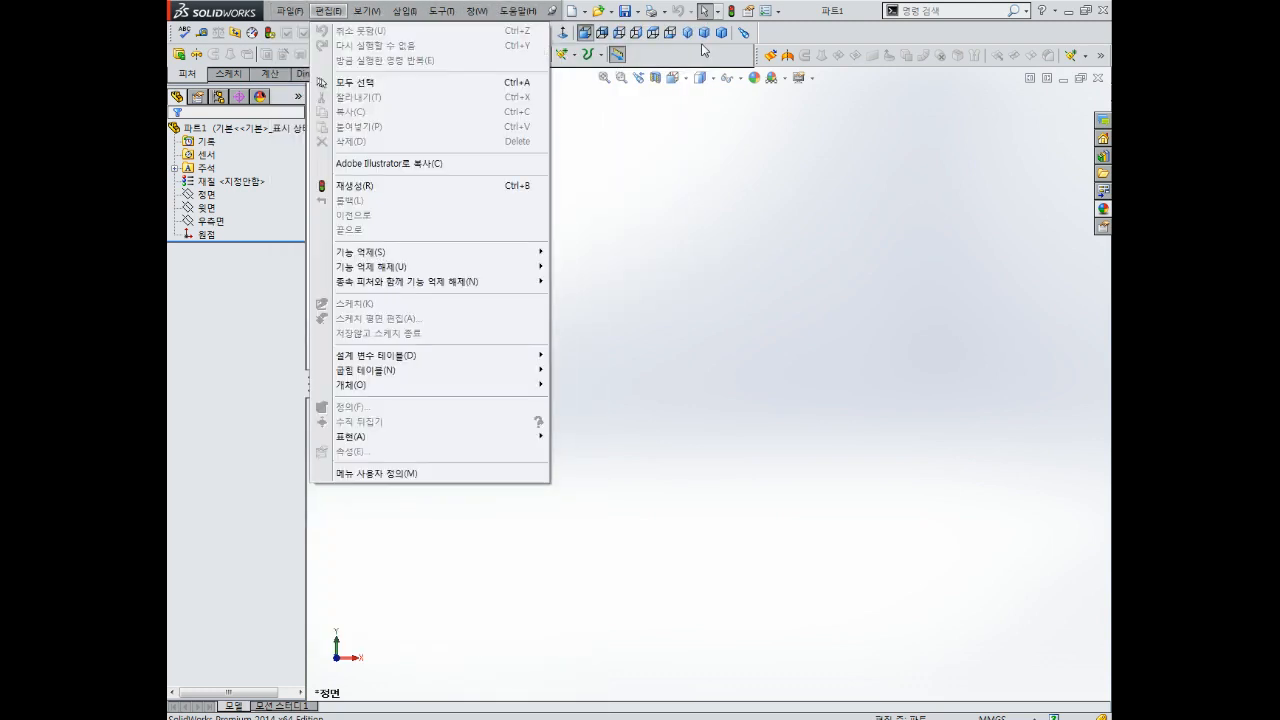
{"action": "left_click", "coordinate": [735, 145]}
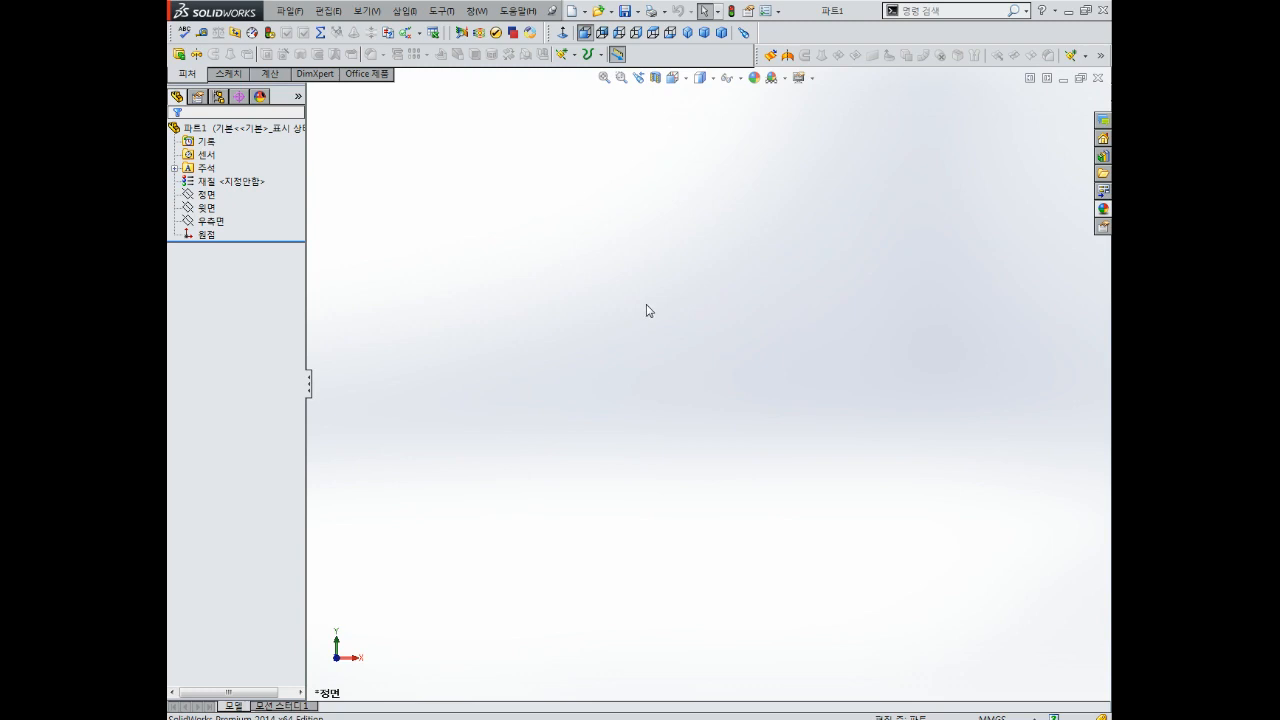
Step: Rotate the empty part through the right, left and top standard views using mouse gestures
{"action": "right_click_drag", "start_coordinate": [648, 305], "coordinate": [705, 310]}
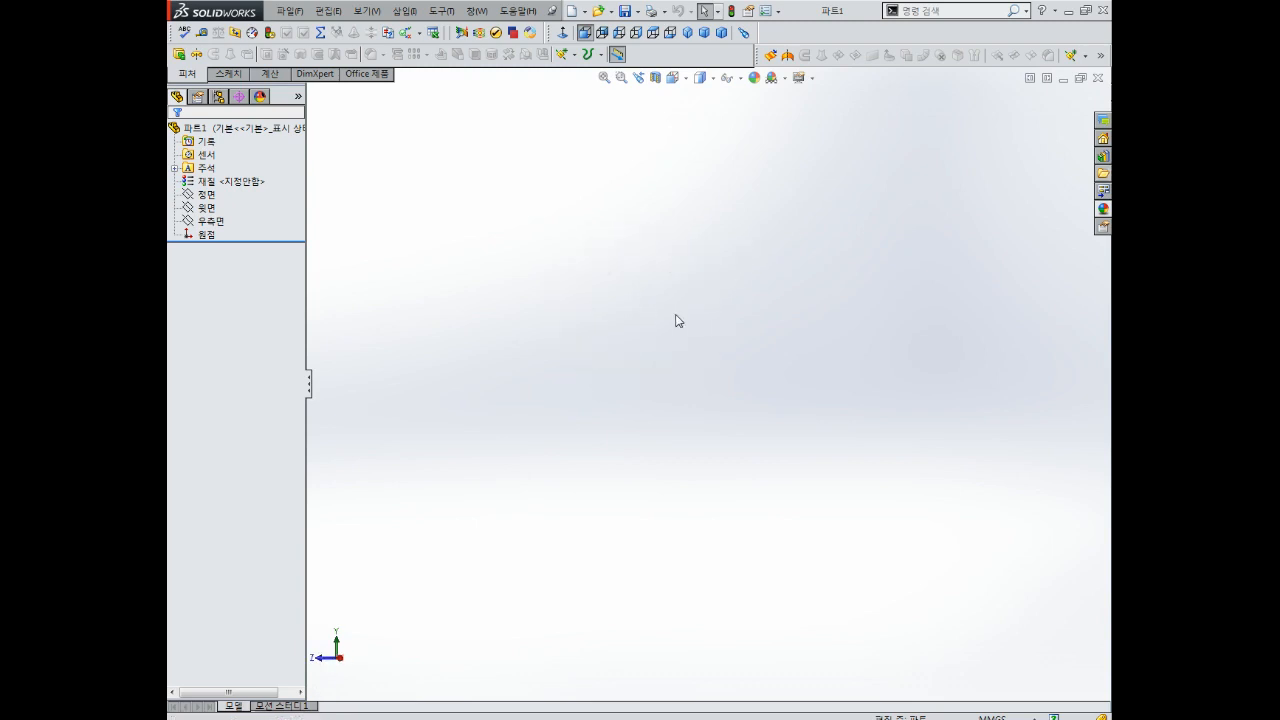
{"action": "mouse_move", "coordinate": [671, 314]}
{"action": "right_mouse_down"}
{"action": "mouse_move", "coordinate": [680, 303]}
{"action": "mouse_move", "coordinate": [529, 314]}
{"action": "right_mouse_up"}
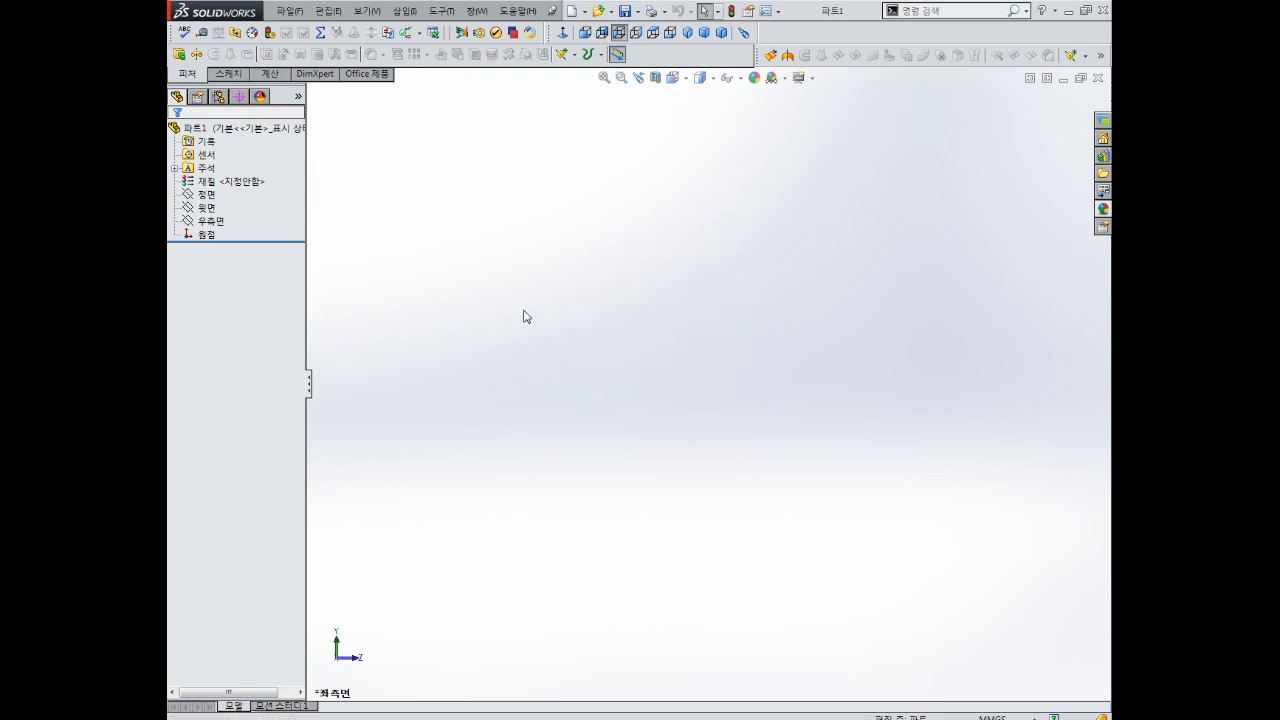
{"action": "right_click_drag", "start_coordinate": [677, 331], "coordinate": [680, 392]}
{"action": "right_click_drag", "start_coordinate": [682, 321], "coordinate": [728, 273]}
{"action": "right_click_drag", "start_coordinate": [635, 396], "coordinate": [666, 309]}
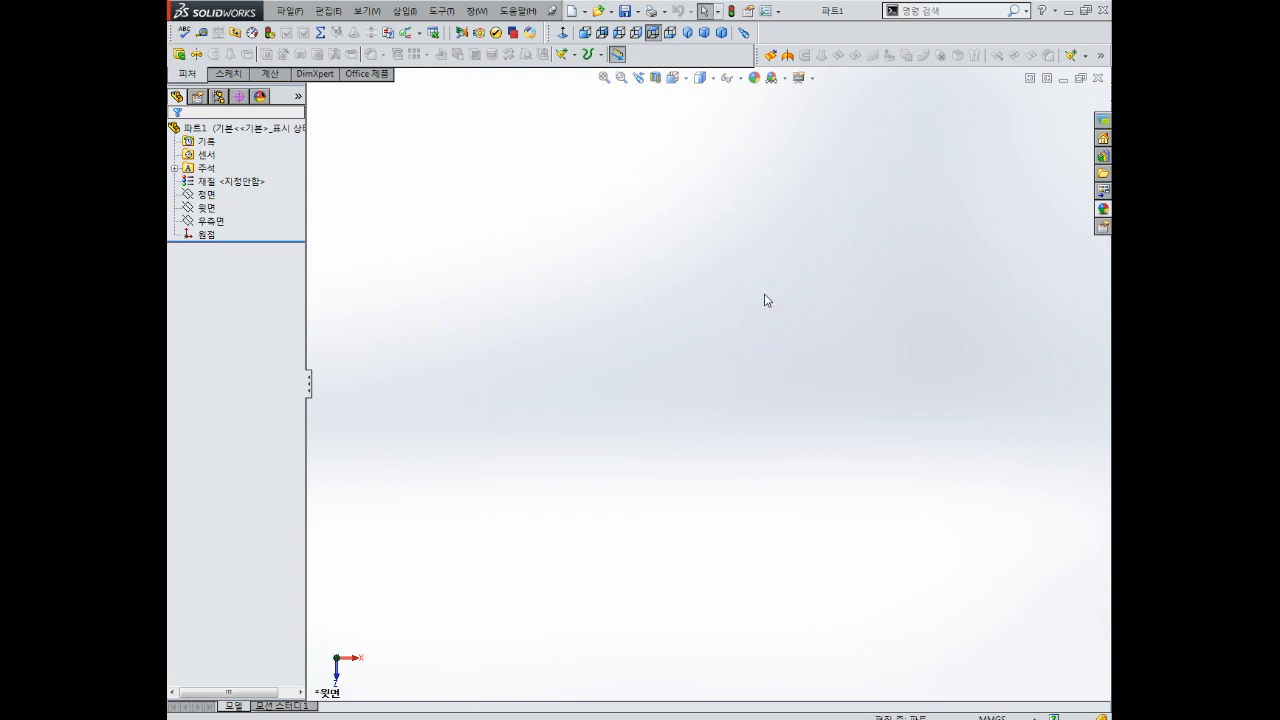
{"action": "left_click", "coordinate": [442, 12]}
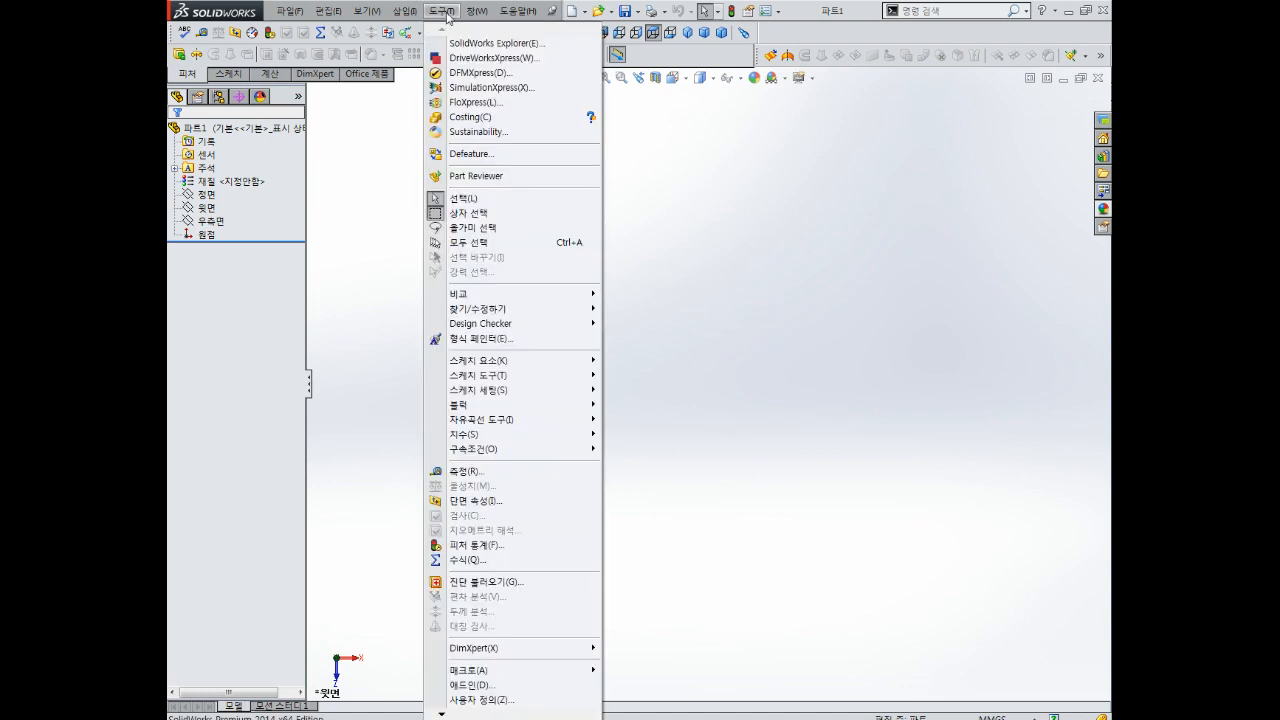
{"action": "mouse_move", "coordinate": [443, 713]}
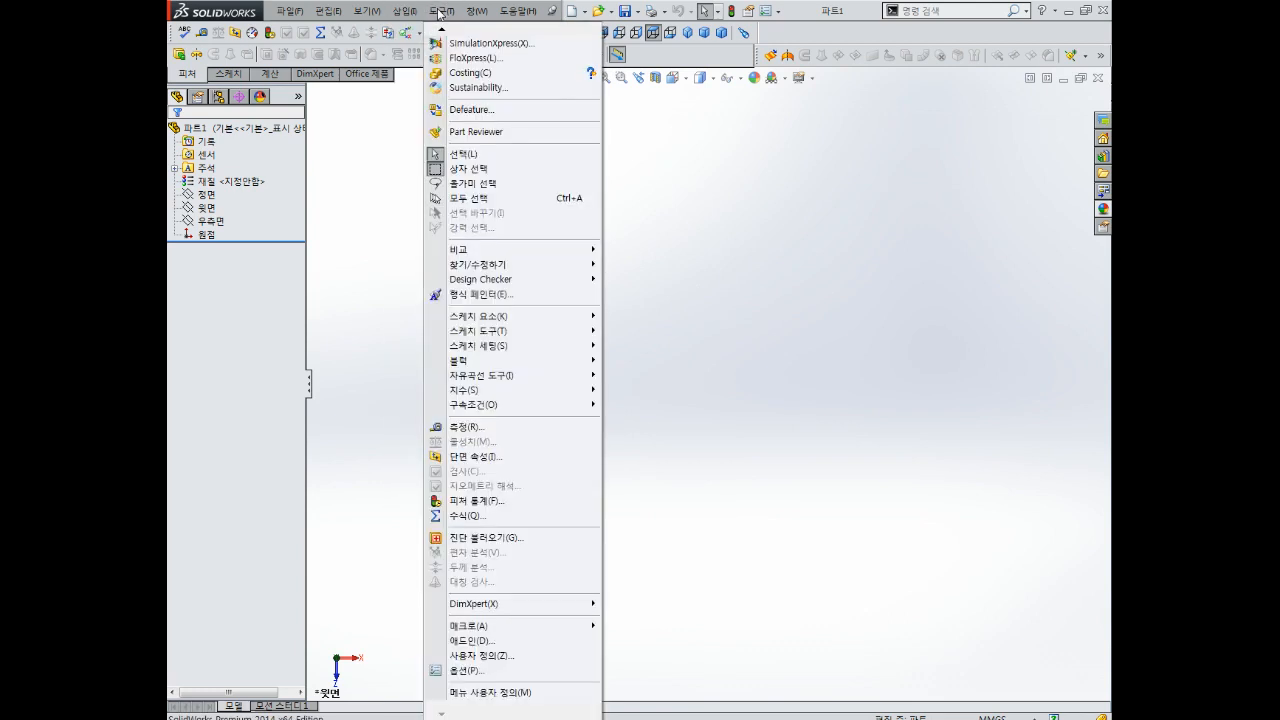
{"action": "left_click", "coordinate": [465, 670]}
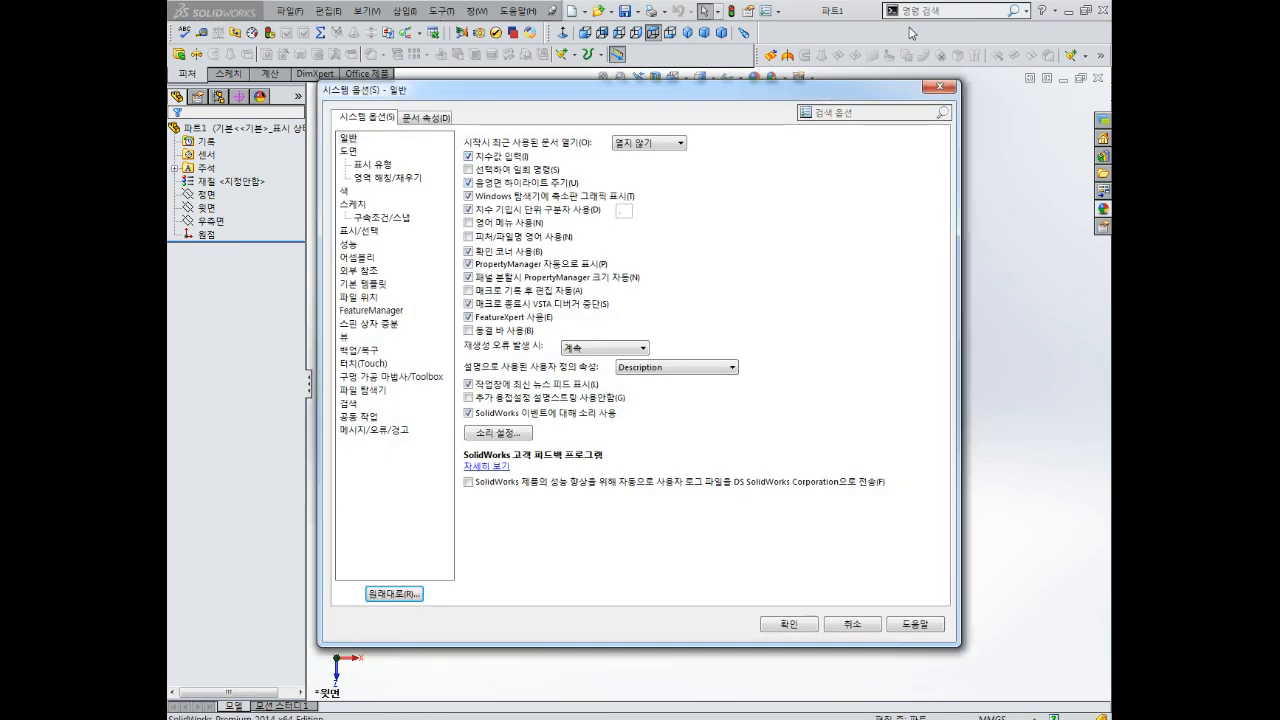
{"action": "left_click", "coordinate": [941, 88]}
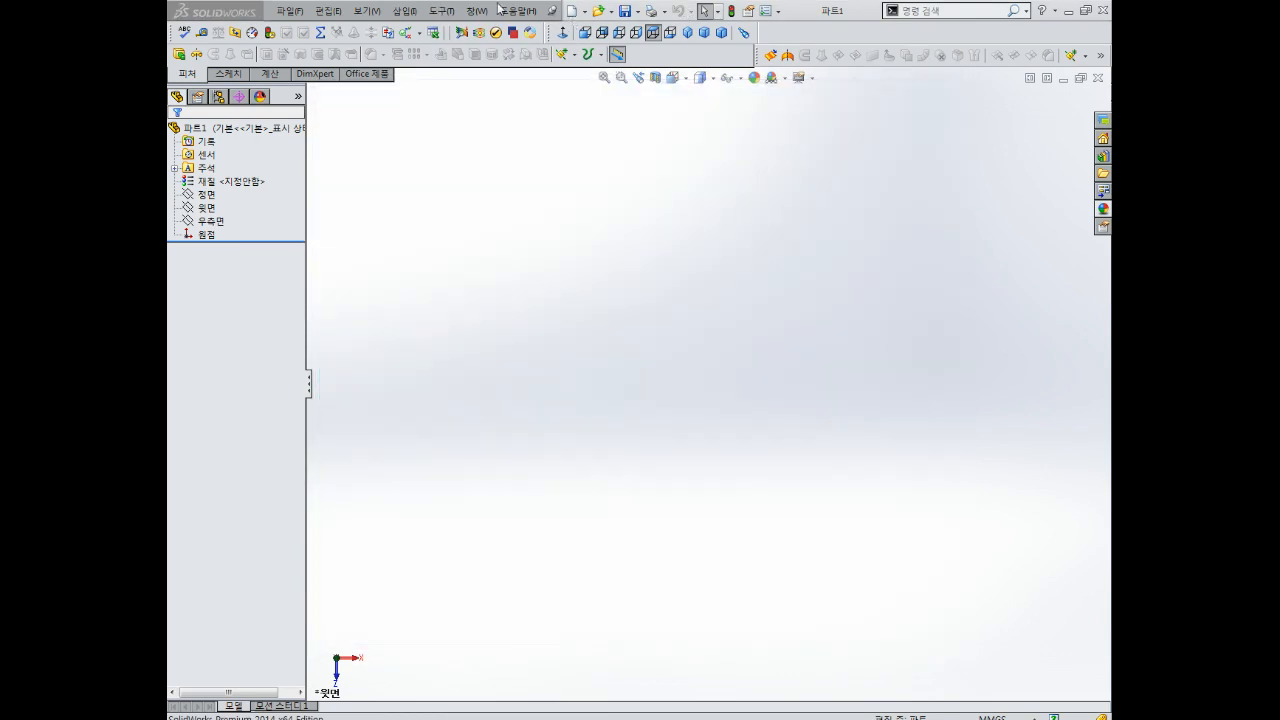
Step: Toggle the reverse mouse wheel zoom direction setting in the View system options, check the document properties and accept the options
{"action": "left_click", "coordinate": [437, 12]}
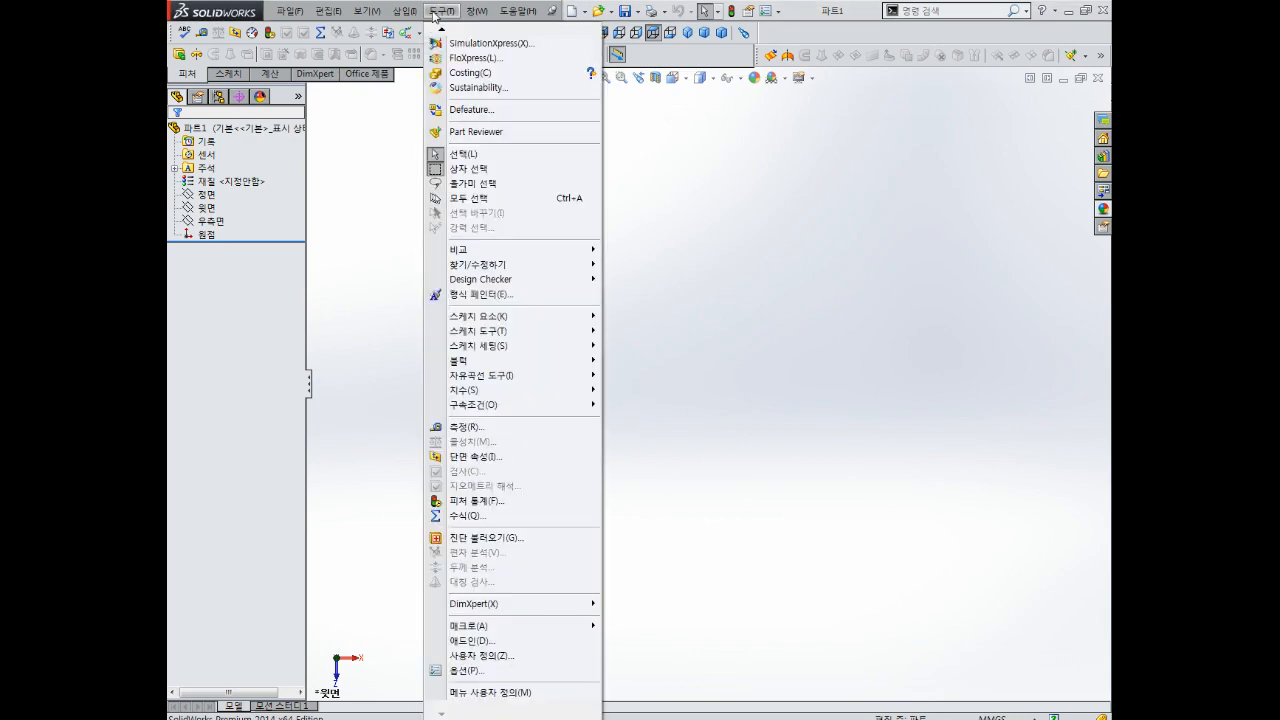
{"action": "left_click", "coordinate": [474, 676]}
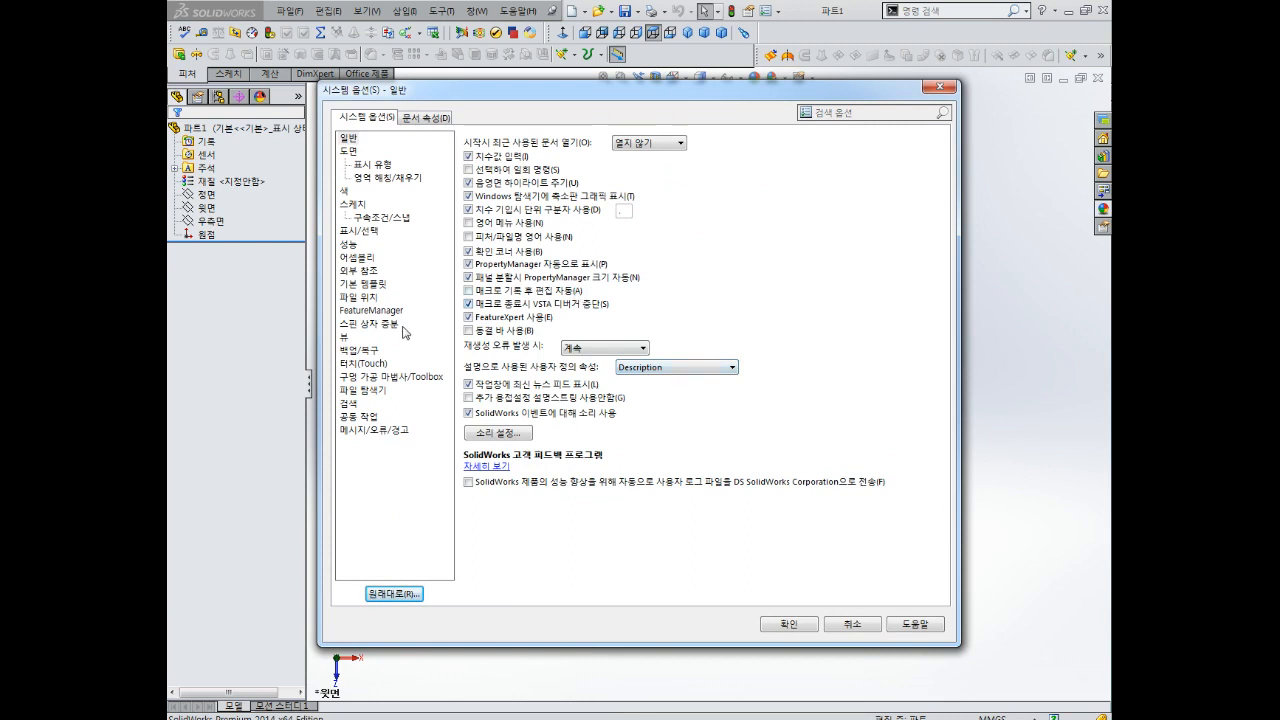
{"action": "left_click", "coordinate": [345, 337]}
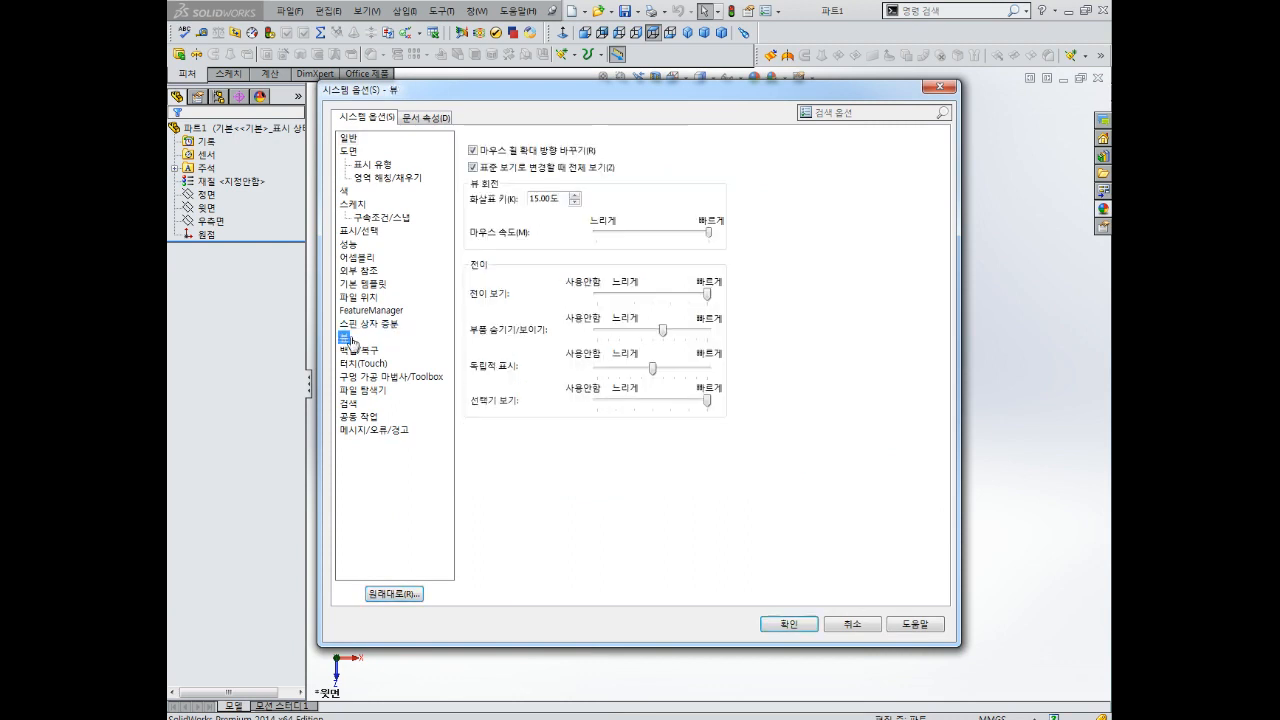
{"action": "left_click", "coordinate": [492, 153]}
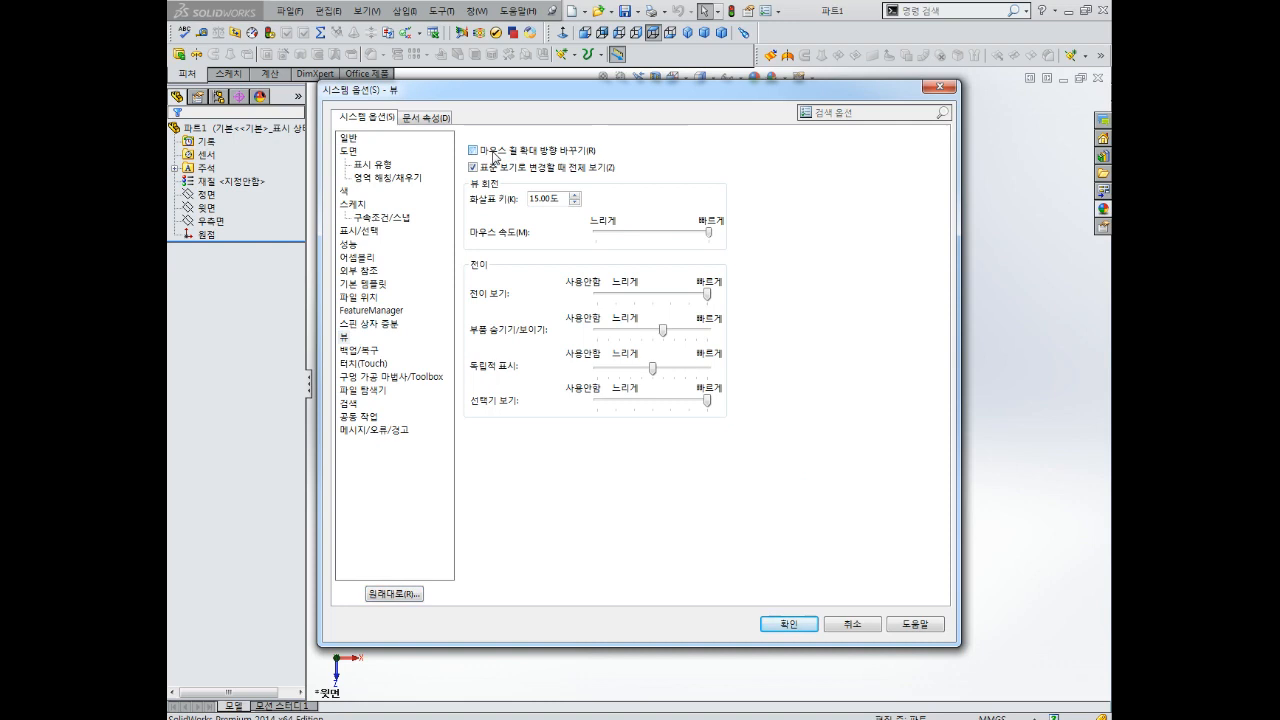
{"action": "left_click", "coordinate": [495, 157]}
{"action": "left_click", "coordinate": [495, 157]}
{"action": "left_click", "coordinate": [544, 151]}
{"action": "left_click", "coordinate": [509, 151]}
{"action": "left_click", "coordinate": [475, 150]}
{"action": "left_click", "coordinate": [418, 119]}
{"action": "left_click", "coordinate": [366, 118]}
{"action": "left_click", "coordinate": [786, 626]}
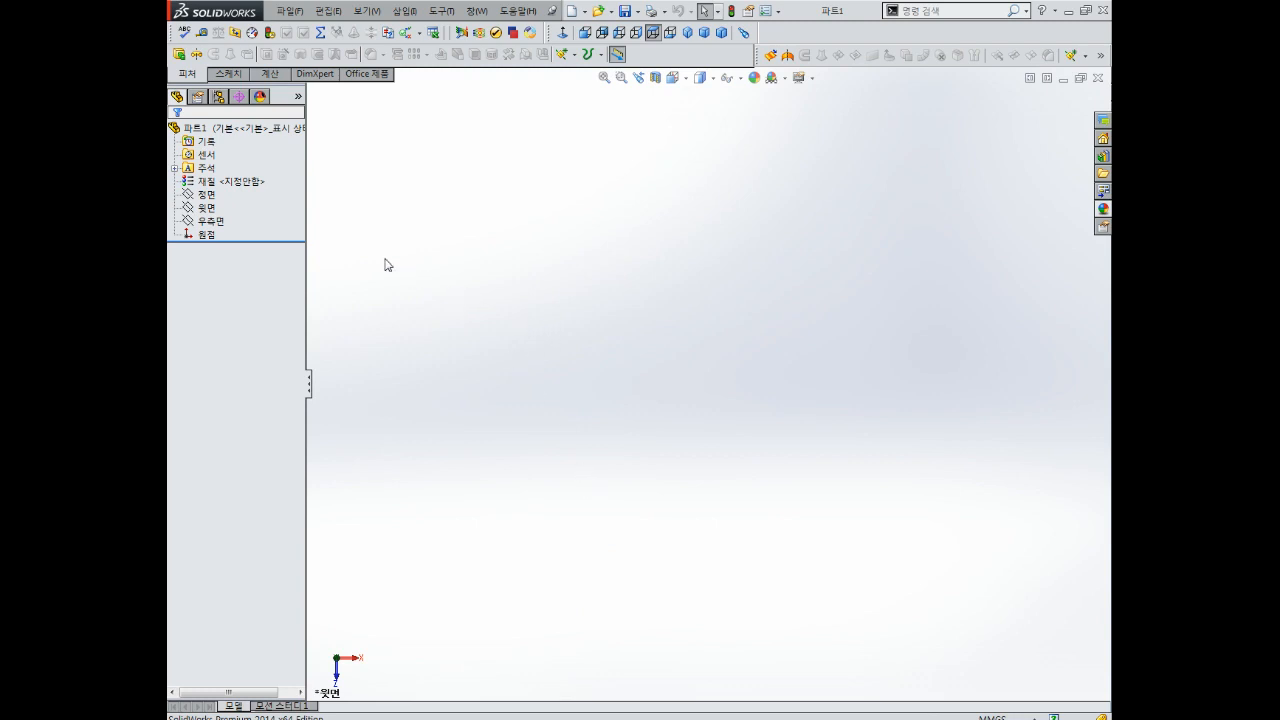
Step: Highlight the front, top and right reference planes one after another to examine their orientation
{"action": "left_click", "coordinate": [206, 195]}
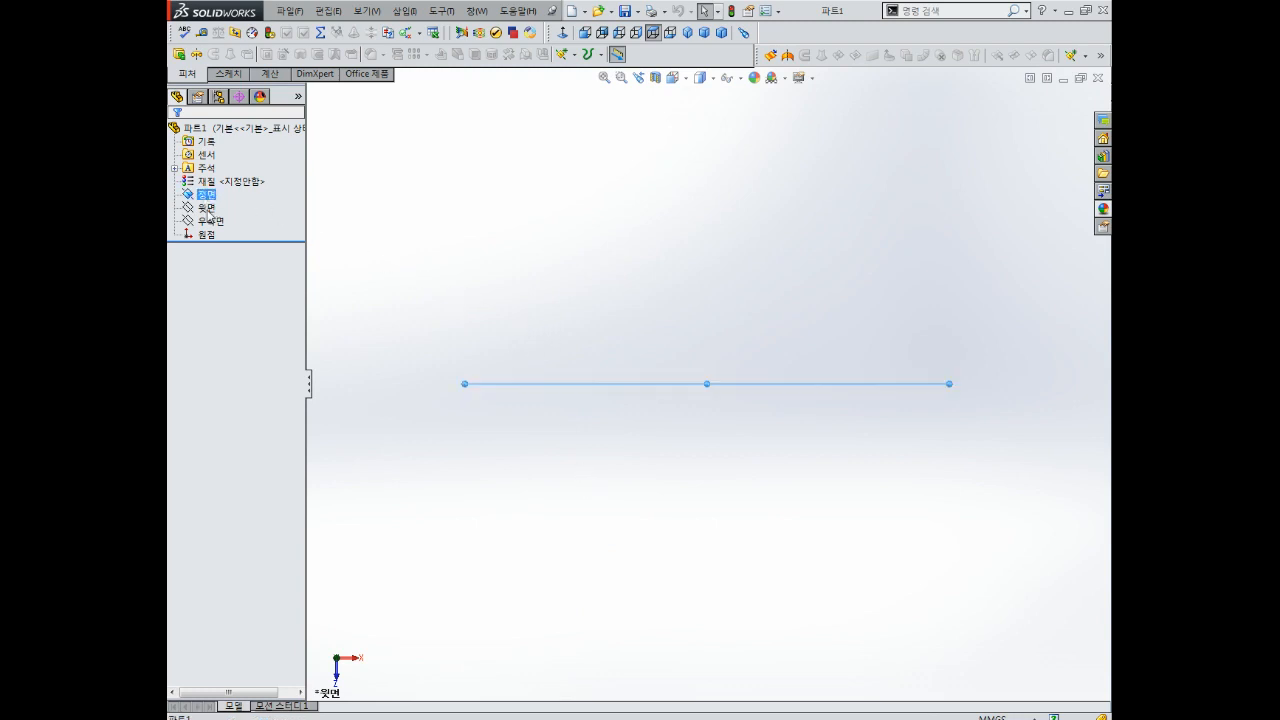
{"action": "left_click", "coordinate": [210, 220]}
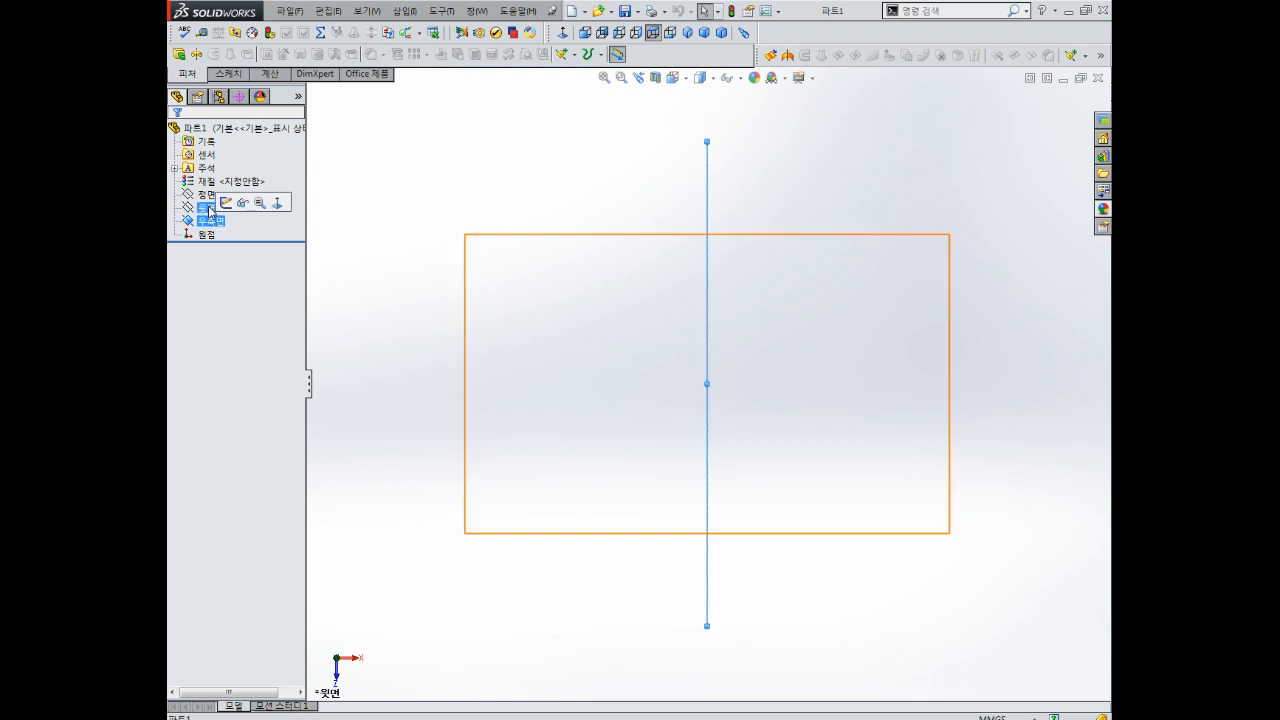
{"action": "left_click", "coordinate": [208, 207]}
{"action": "left_click", "coordinate": [206, 196]}
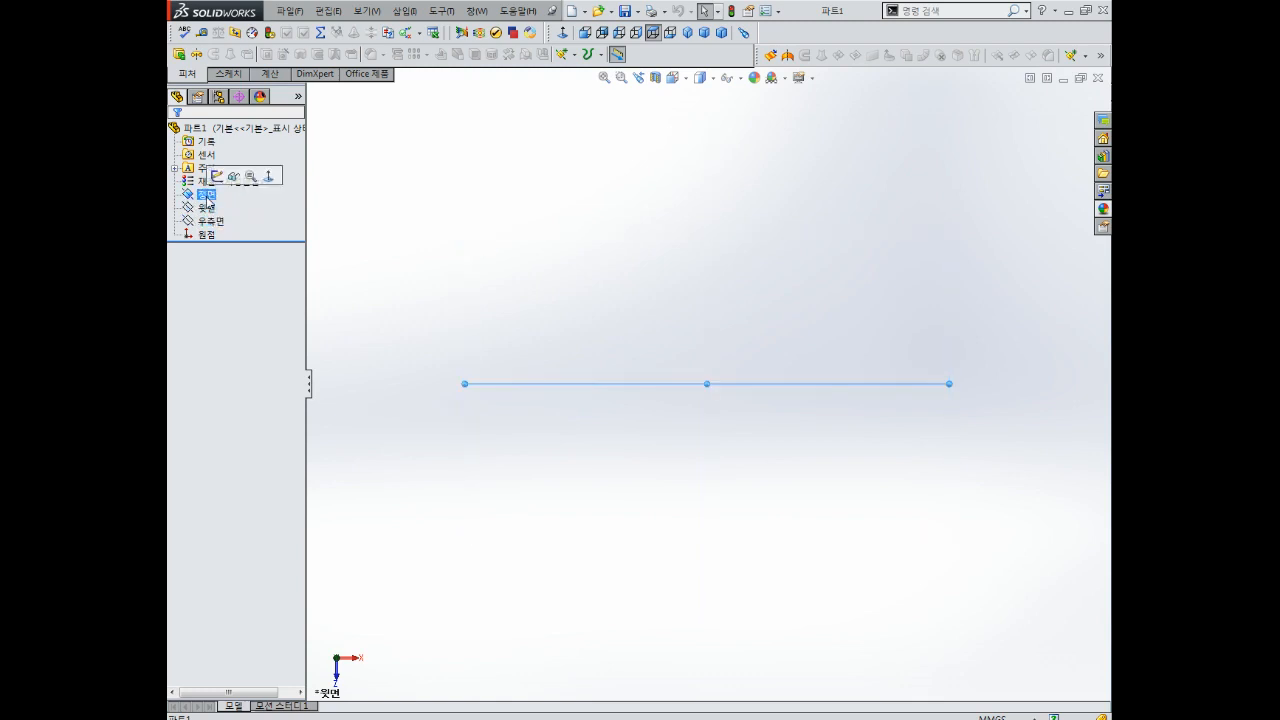
{"action": "left_click", "coordinate": [208, 207]}
{"action": "left_click", "coordinate": [210, 220]}
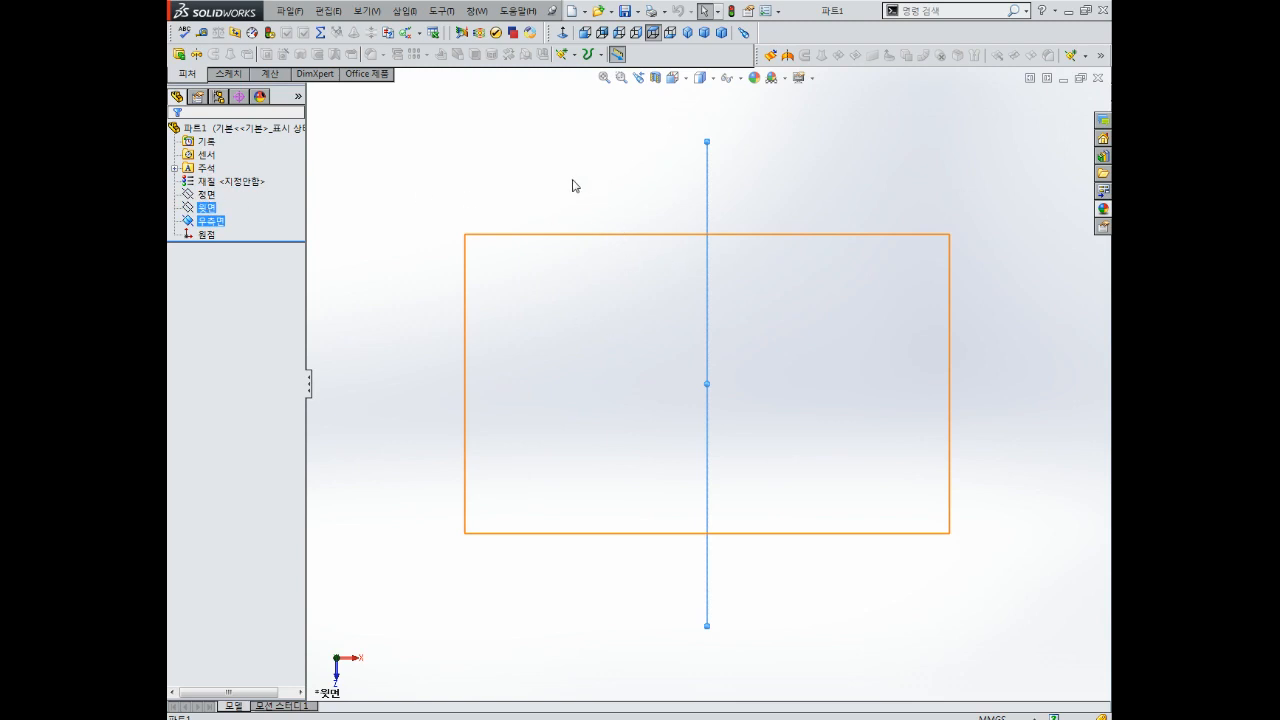
Step: View the part from the top, right, left and back, finishing in the left standard view
{"action": "left_click", "coordinate": [650, 37]}
{"action": "left_click", "coordinate": [638, 33]}
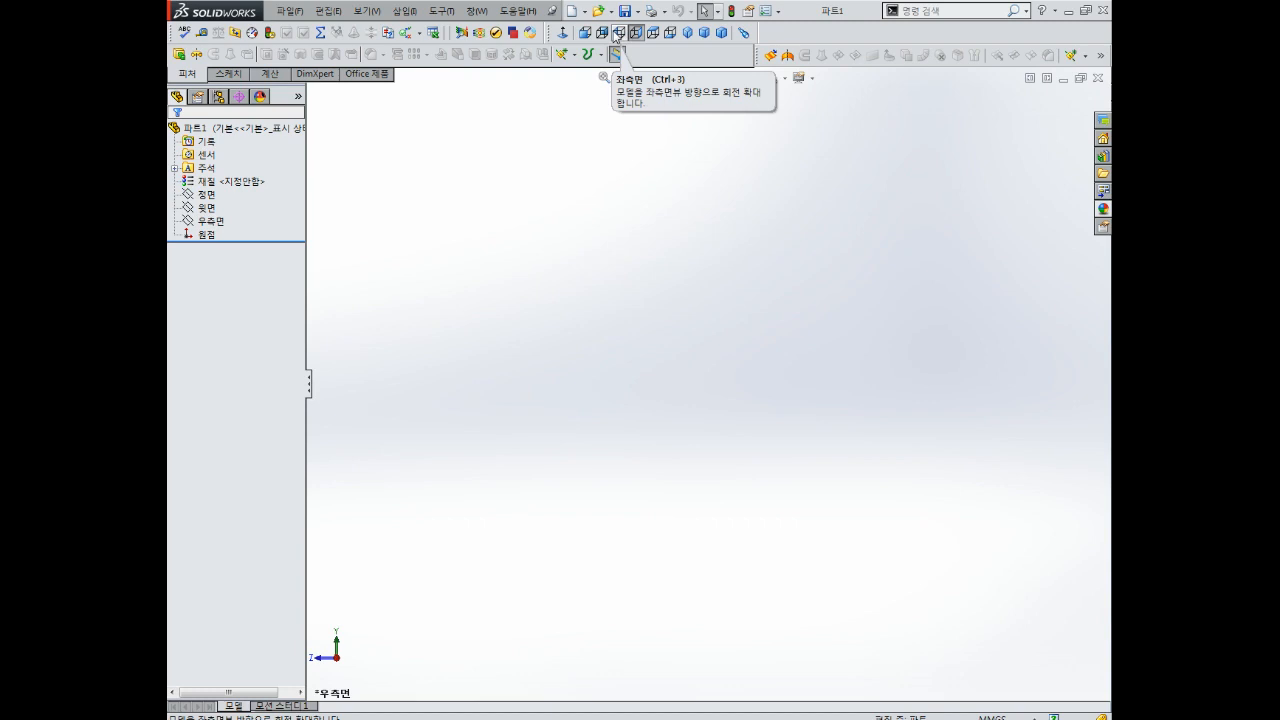
{"action": "left_click", "coordinate": [618, 33]}
{"action": "left_click", "coordinate": [602, 33]}
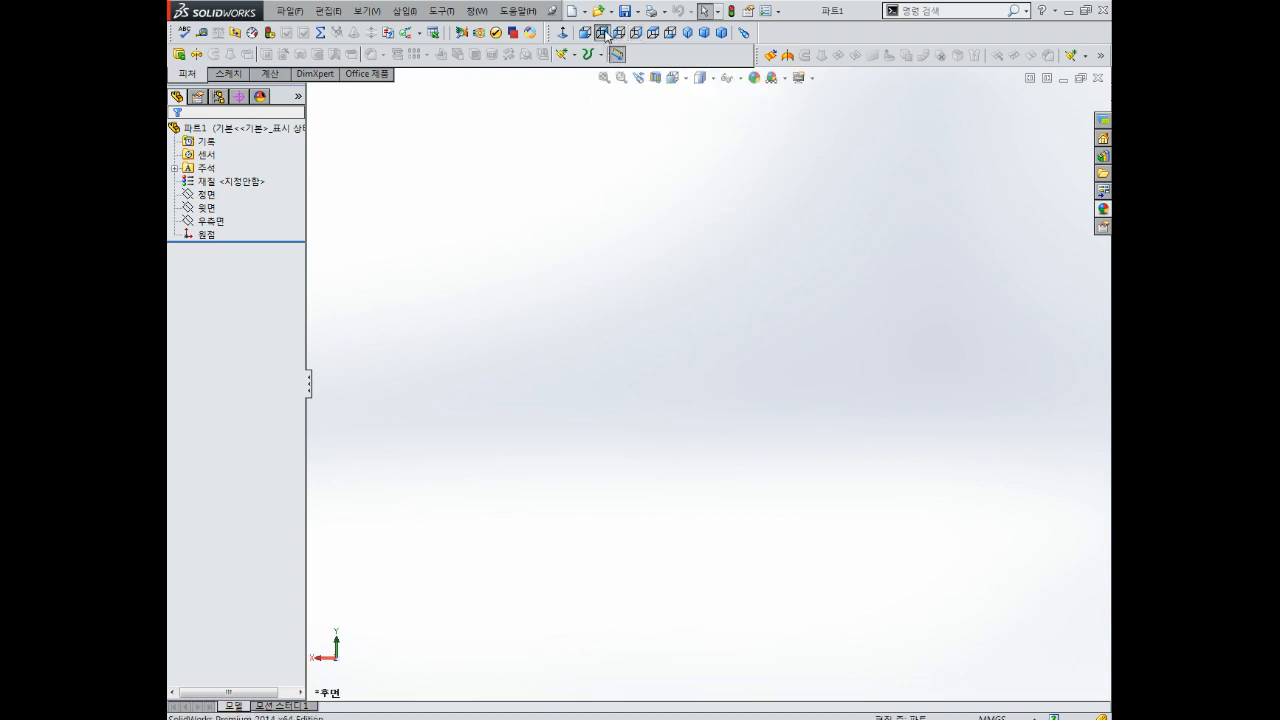
{"action": "left_click", "coordinate": [618, 34]}
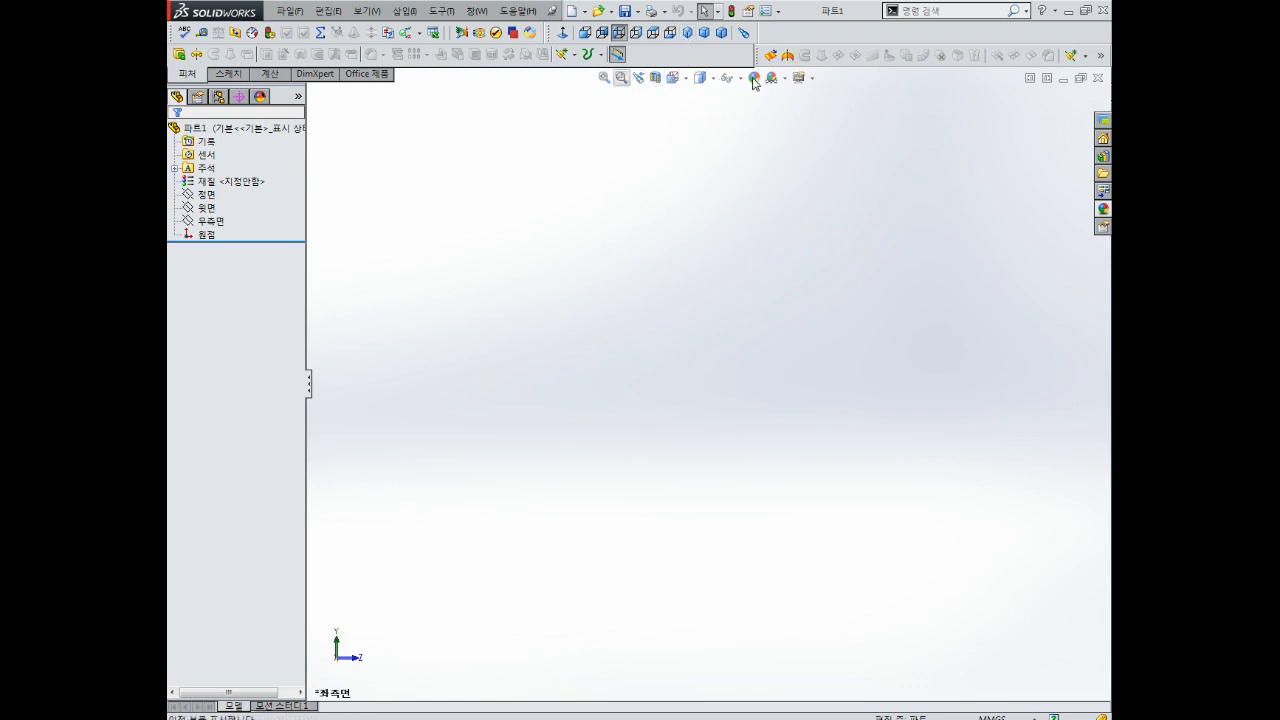
Step: Switch the view orientation to front, to top and back to front
{"action": "left_click", "coordinate": [682, 82]}
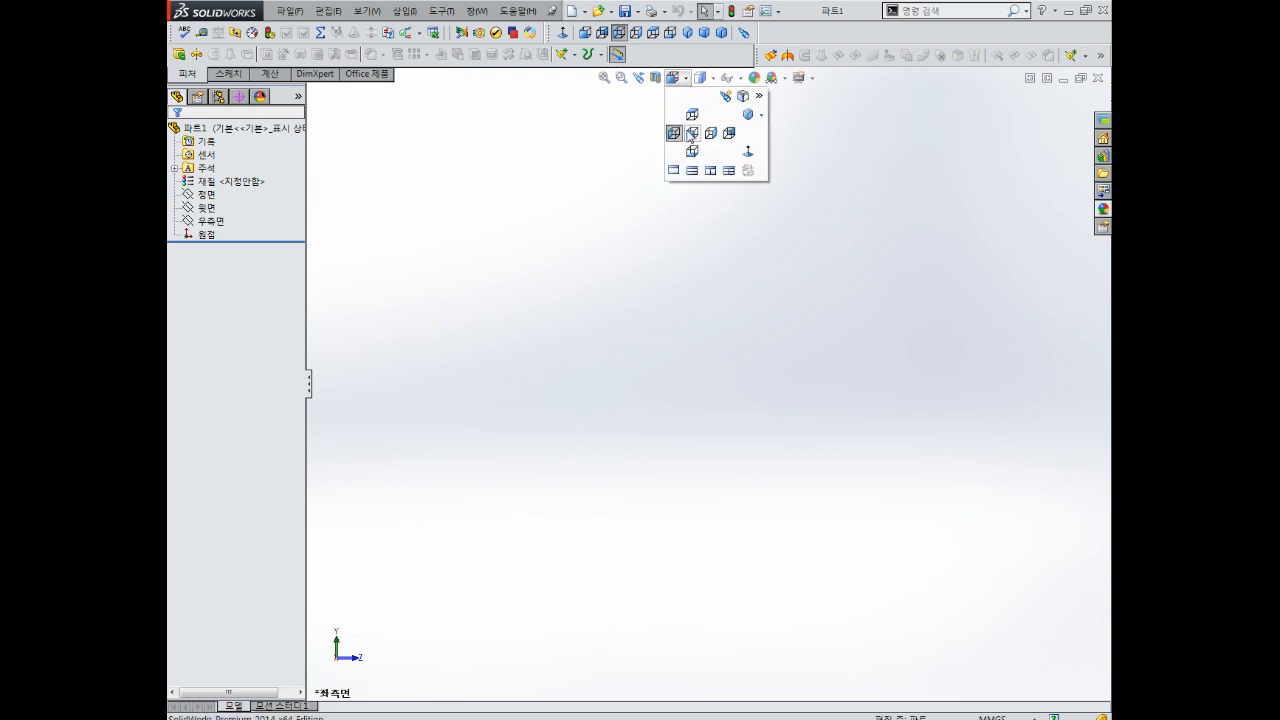
{"action": "left_click", "coordinate": [691, 133]}
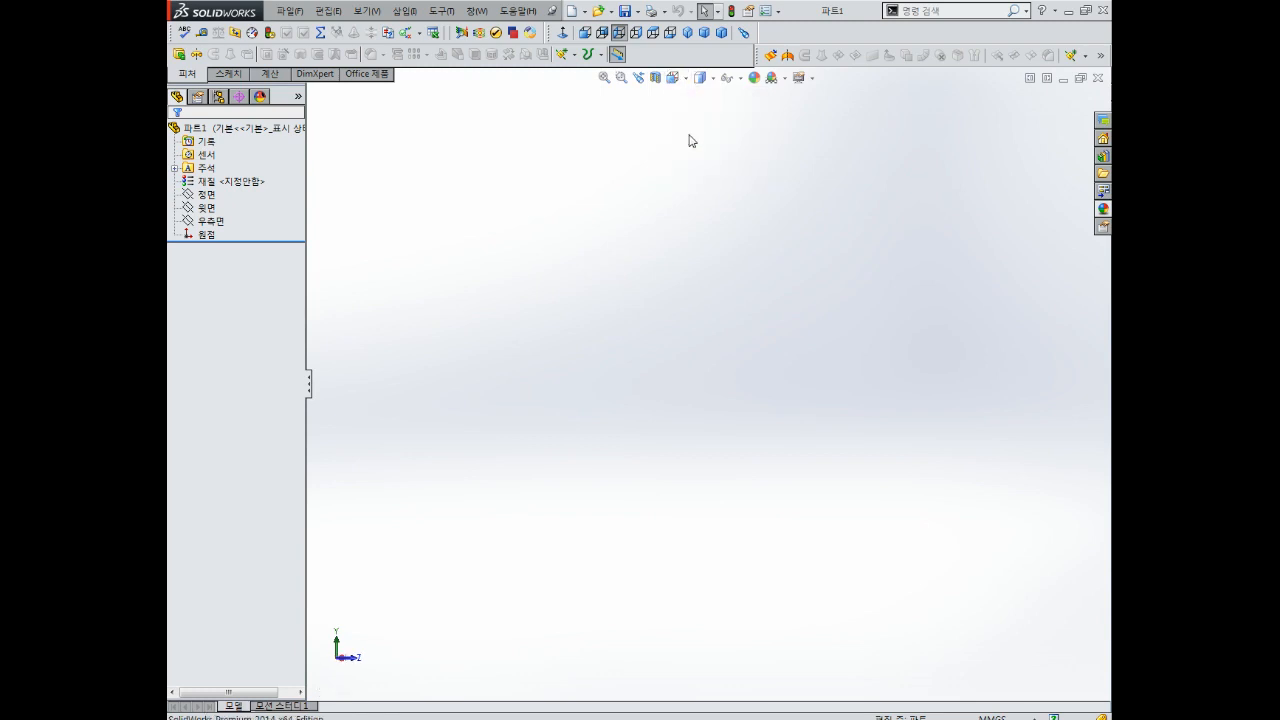
{"action": "left_click", "coordinate": [675, 78]}
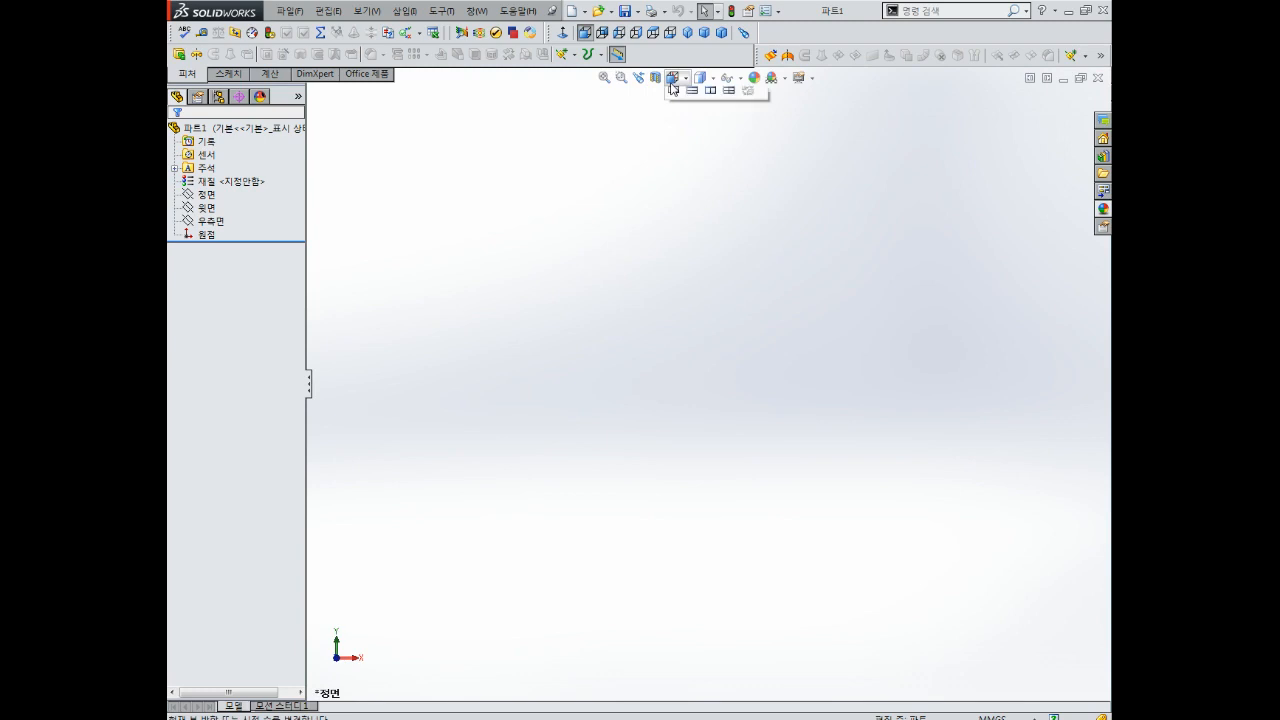
{"action": "left_click", "coordinate": [692, 115]}
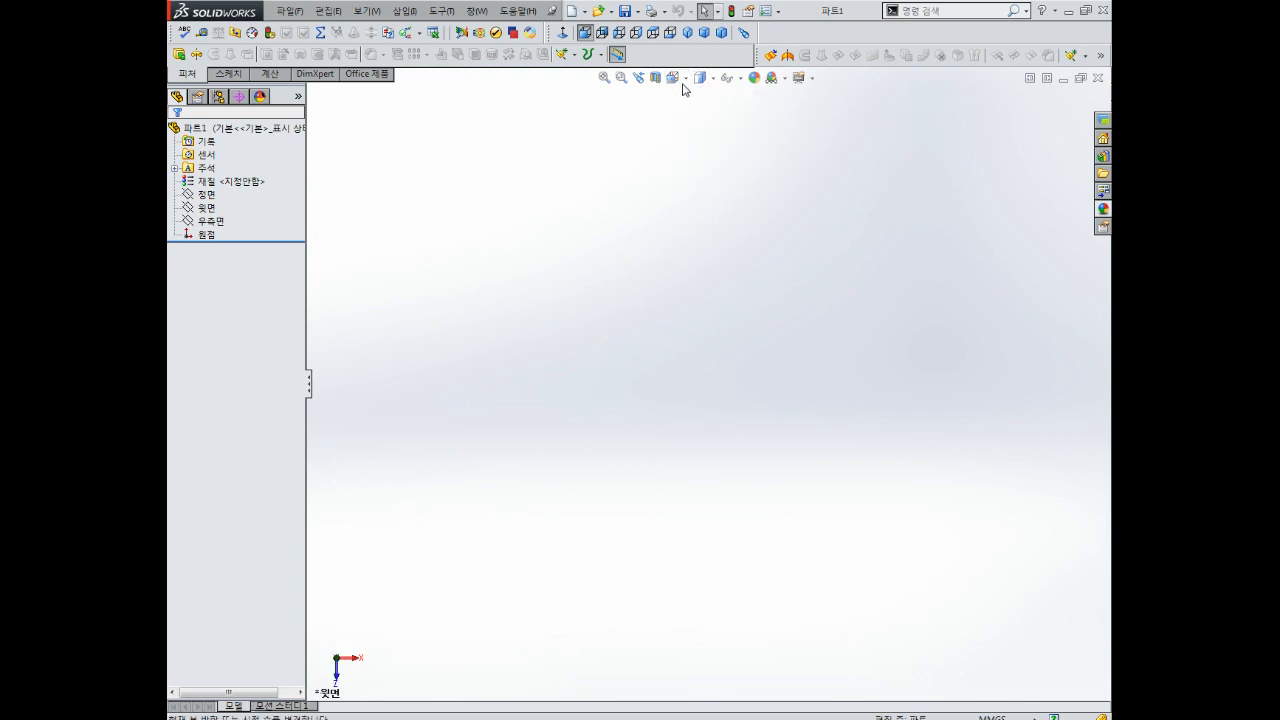
{"action": "left_click", "coordinate": [675, 78]}
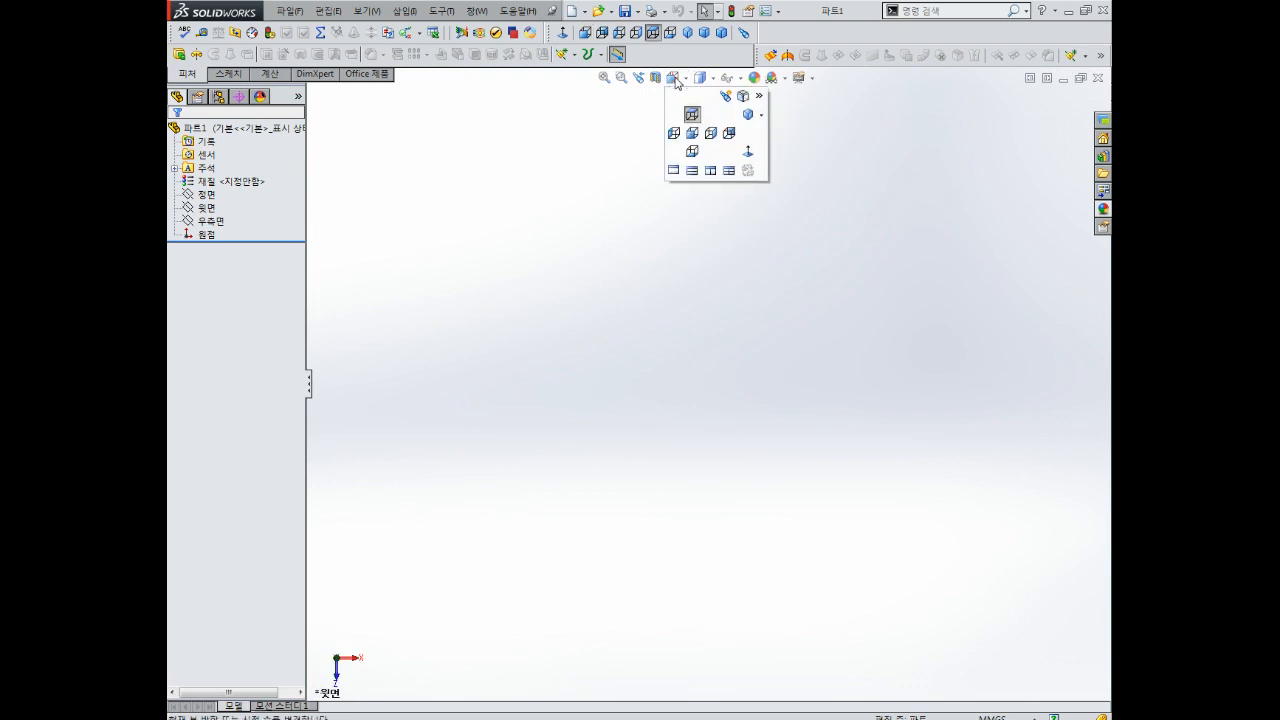
{"action": "left_click", "coordinate": [696, 133]}
{"action": "left_click", "coordinate": [674, 79]}
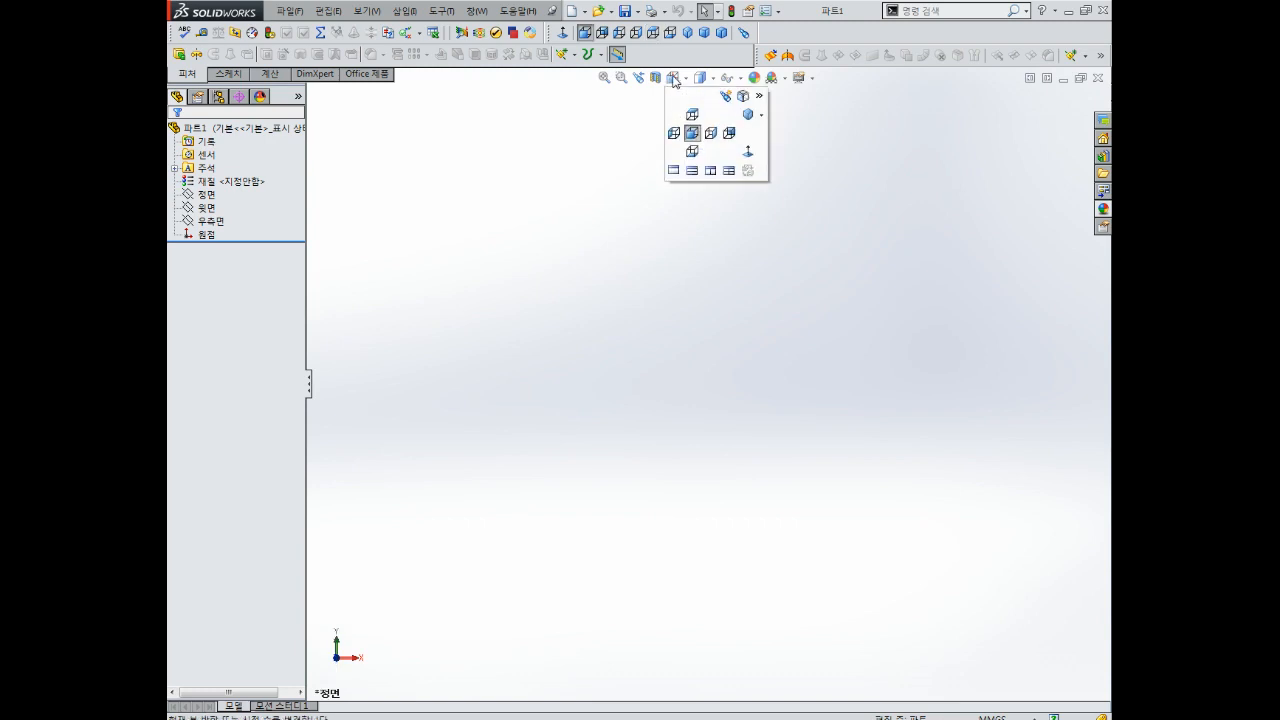
{"action": "left_click", "coordinate": [672, 80]}
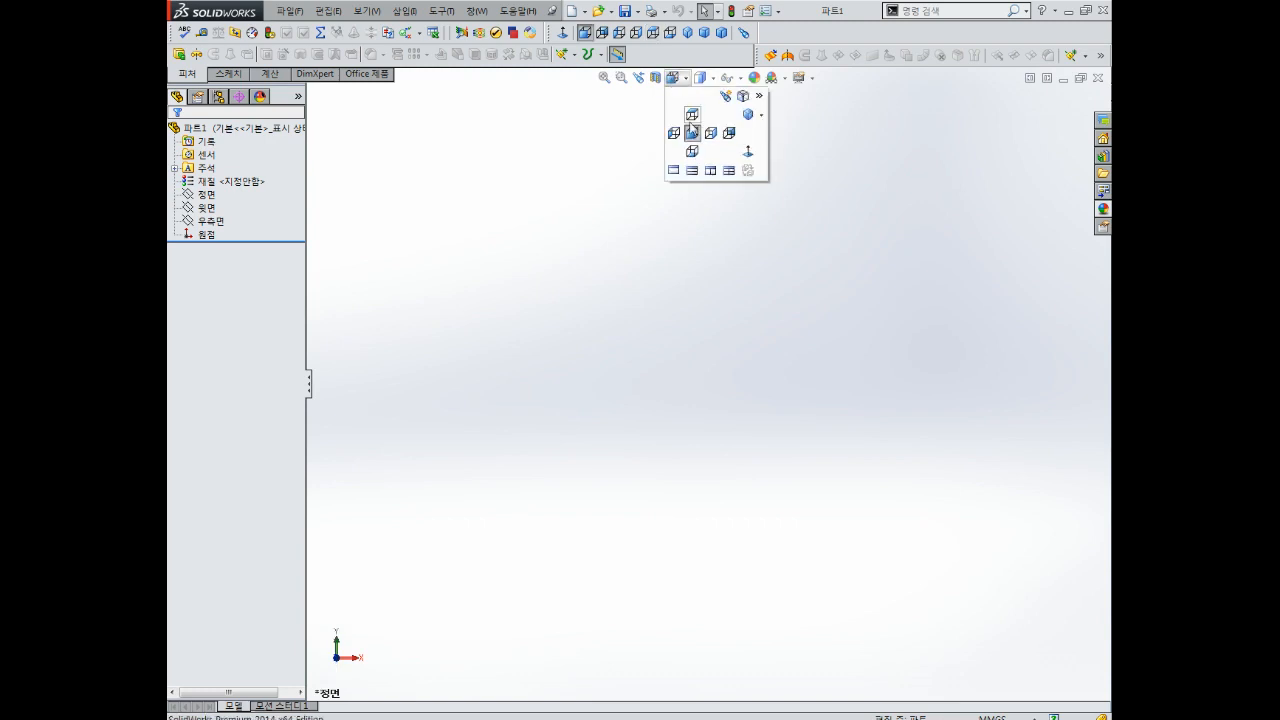
{"action": "left_click", "coordinate": [692, 133]}
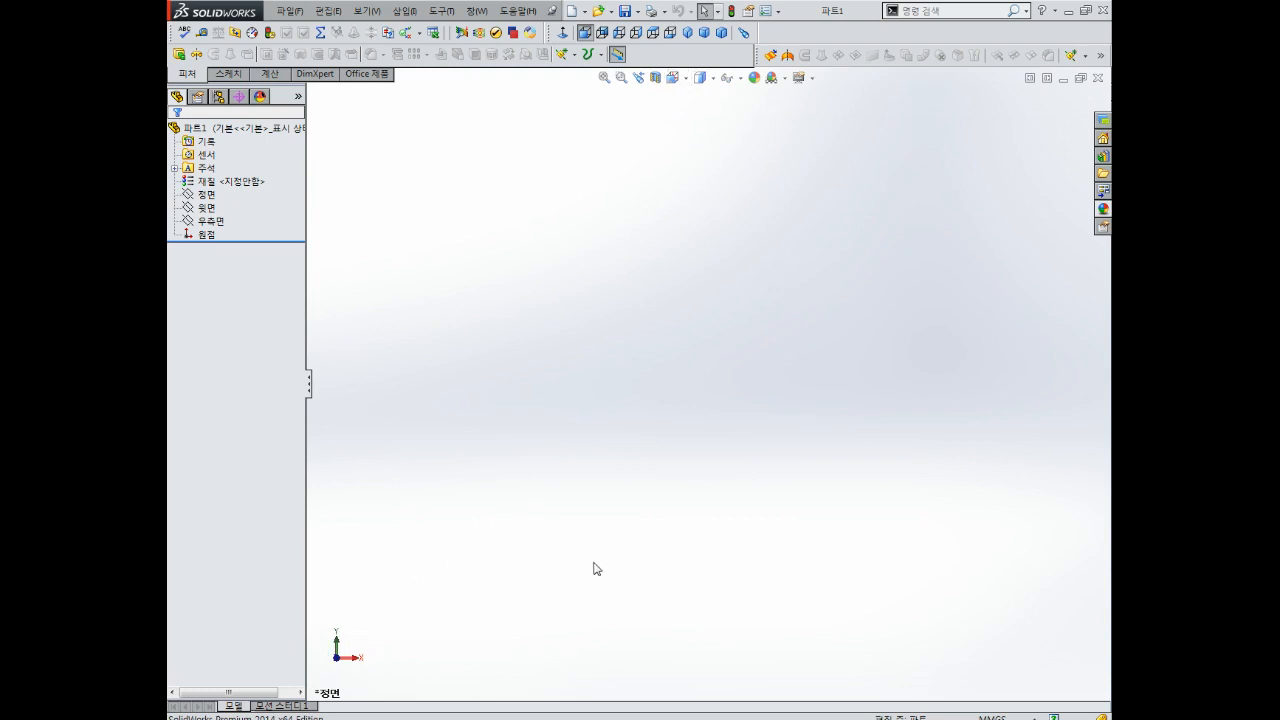
Step: Set the view orientation to top, followed by the right side view
{"action": "left_click", "coordinate": [673, 79]}
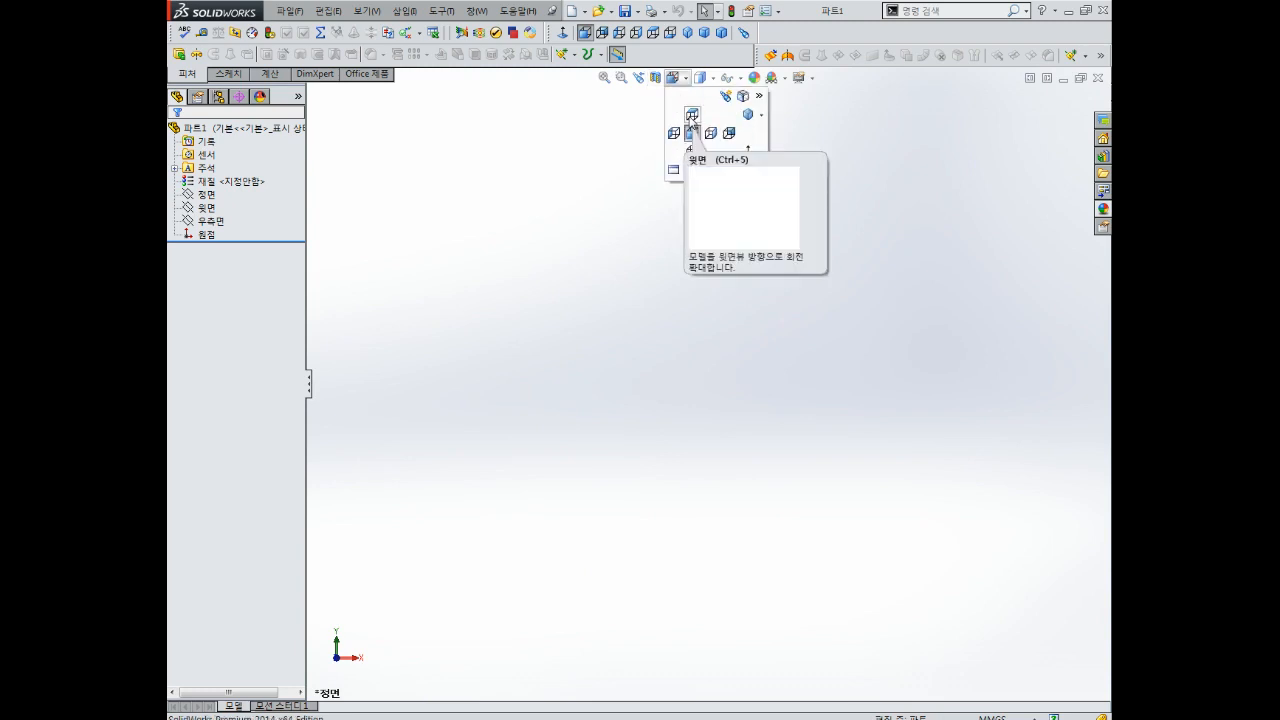
{"action": "left_click", "coordinate": [690, 122]}
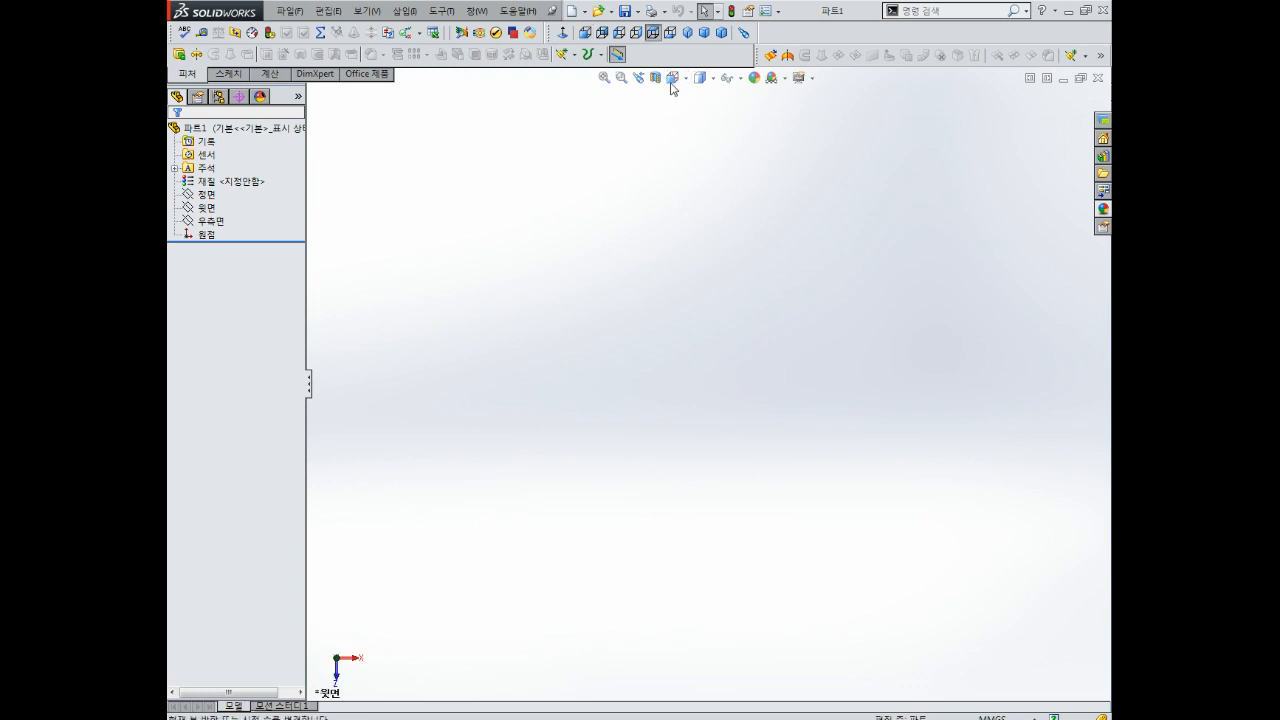
{"action": "left_click", "coordinate": [672, 80]}
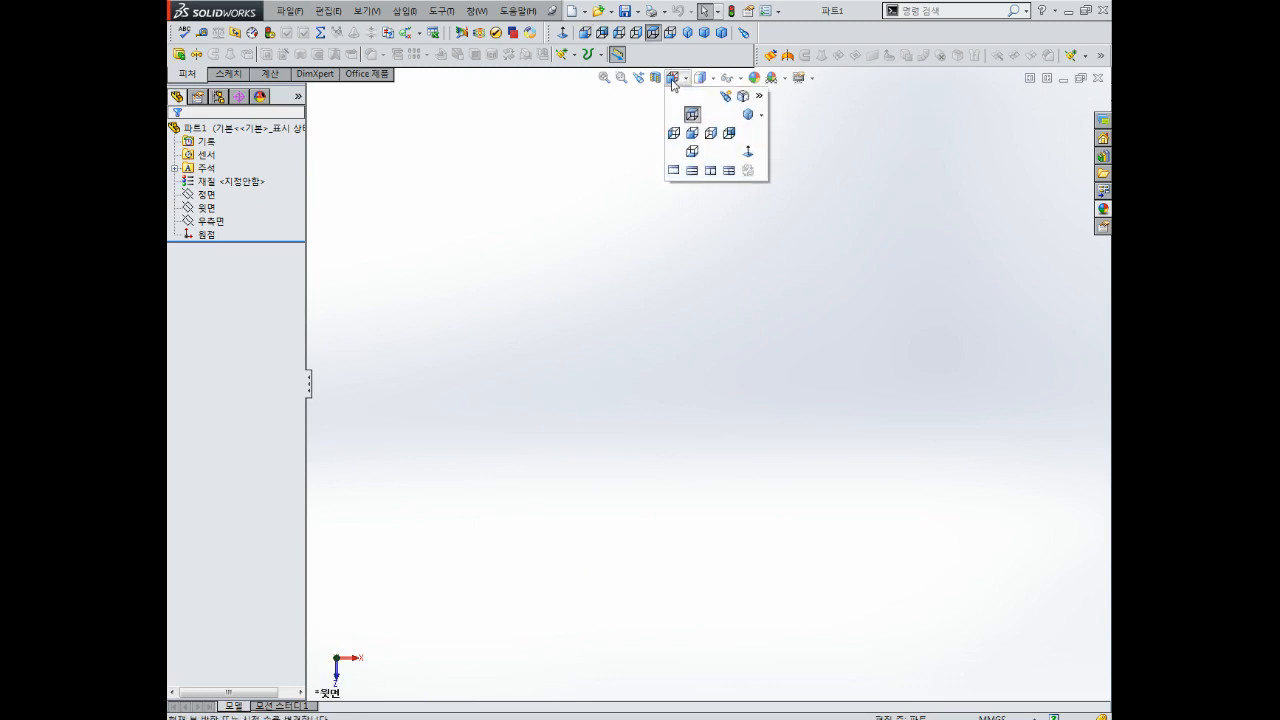
{"action": "left_click", "coordinate": [711, 134]}
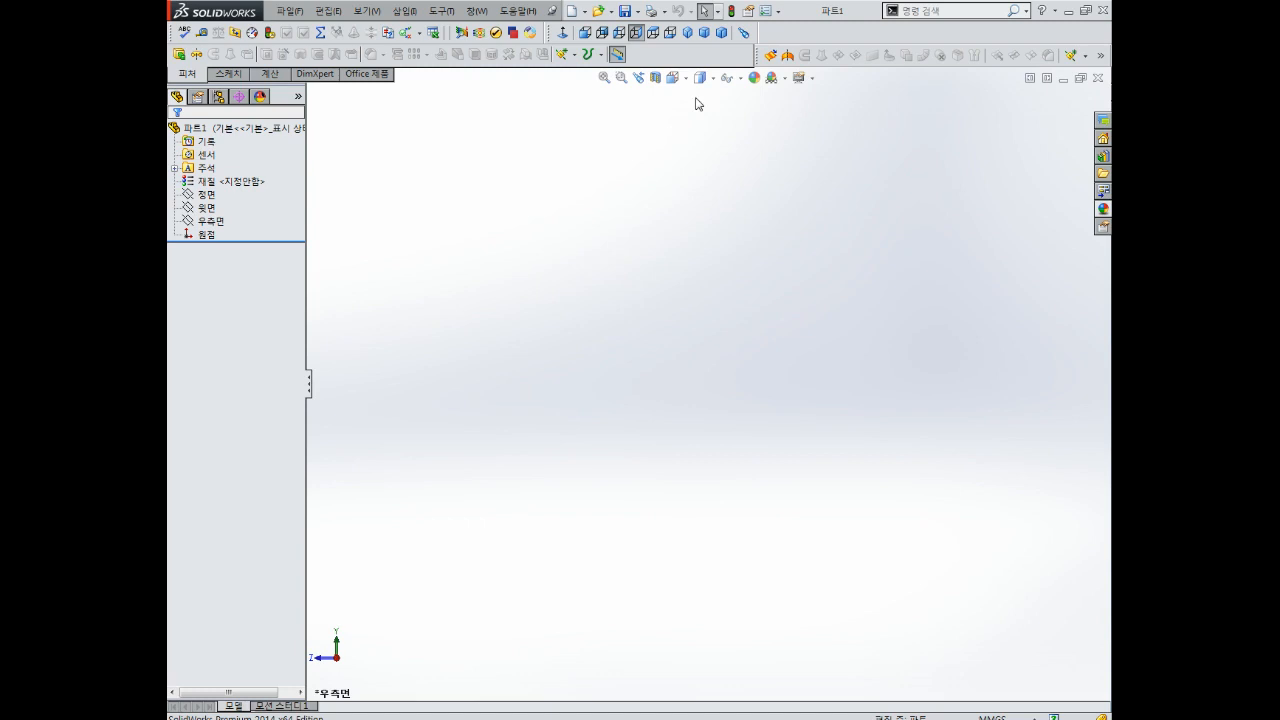
Step: Show the View (보기) toolbar and dock it in the toolbar row beneath the standard view commands
{"action": "right_click", "coordinate": [818, 40]}
{"action": "right_click", "coordinate": [797, 36]}
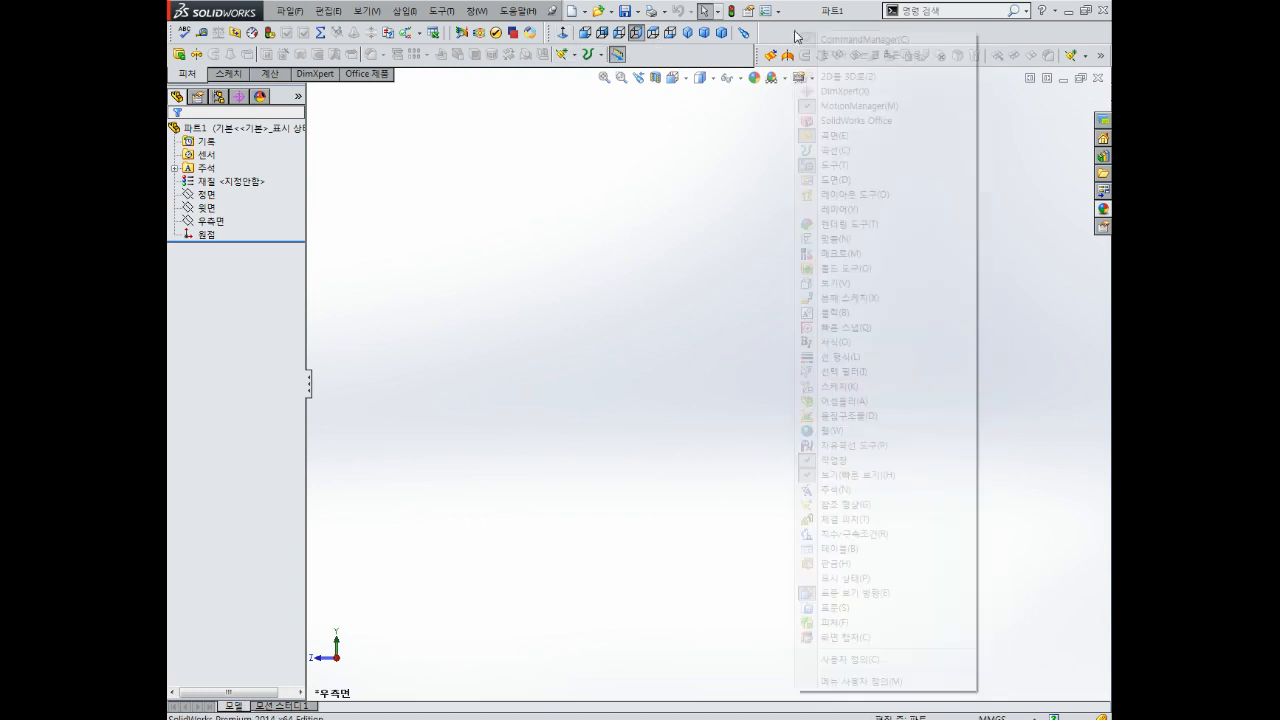
{"action": "right_click", "coordinate": [773, 34]}
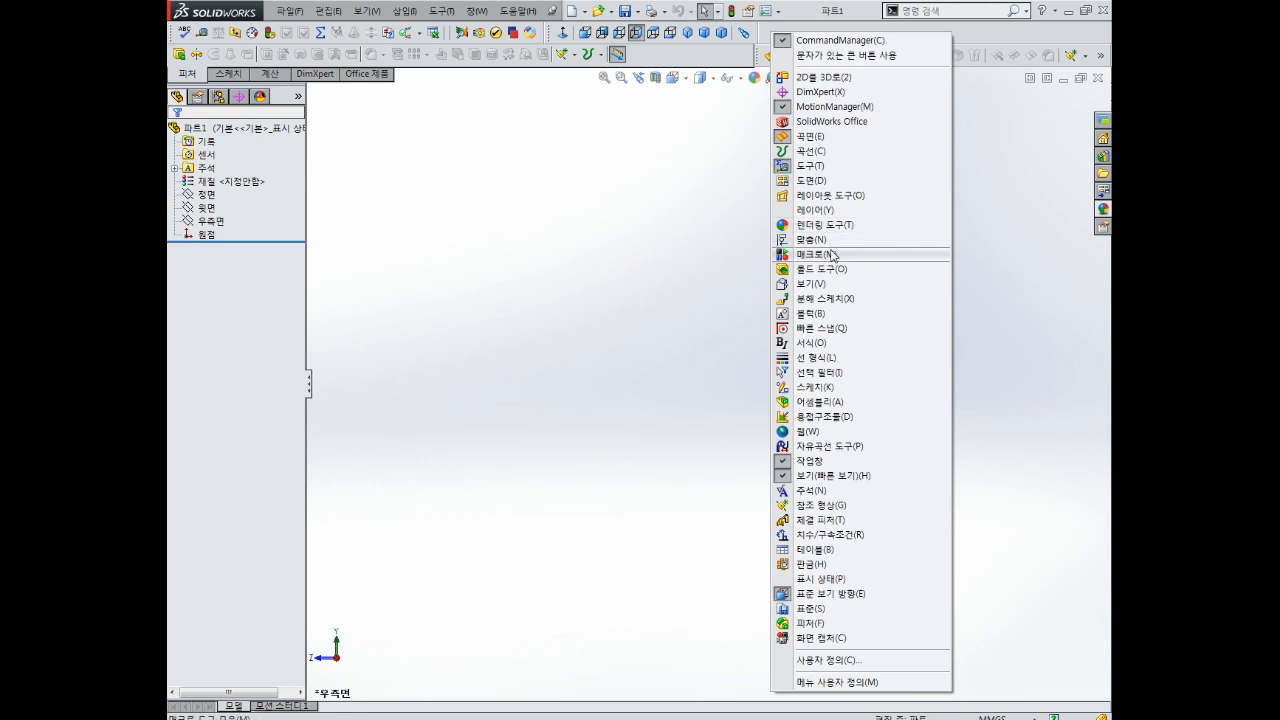
{"action": "left_click", "coordinate": [803, 285]}
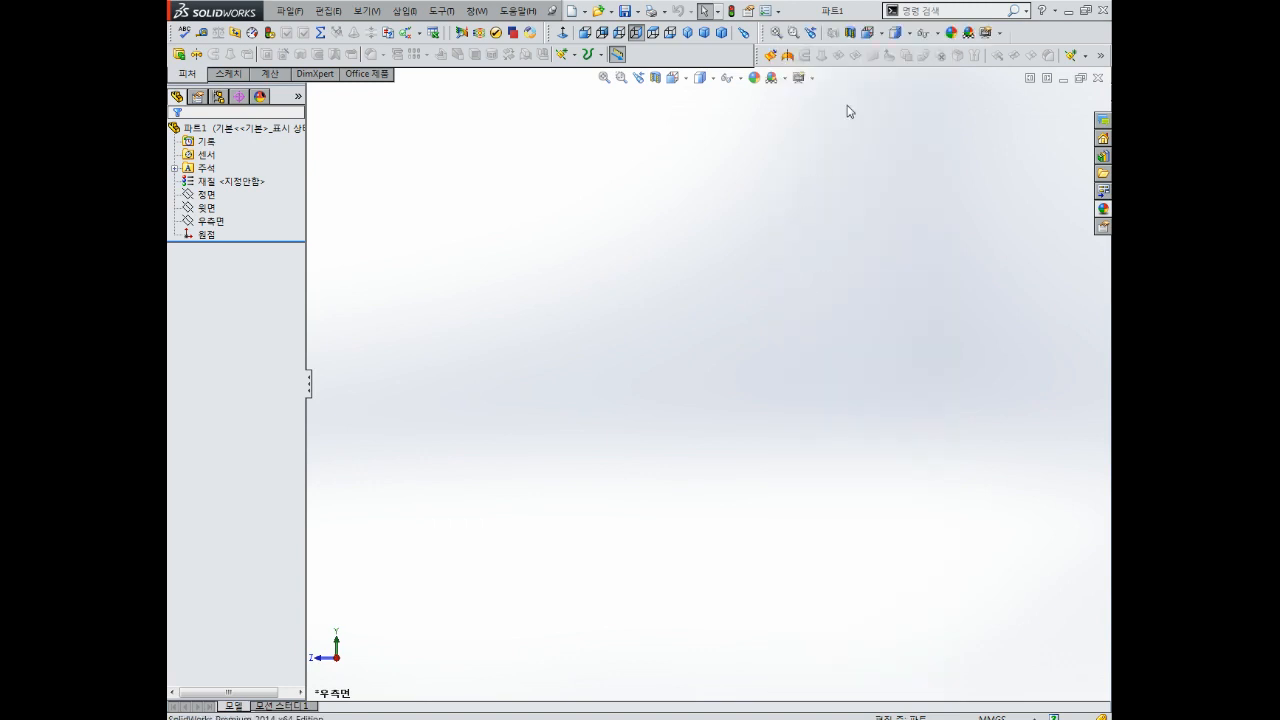
{"action": "left_click_drag", "start_coordinate": [766, 32], "coordinate": [798, 40]}
Step: Hide the Standard Views (표준 보기 방향) toolbar and show it again
{"action": "right_click", "coordinate": [797, 38]}
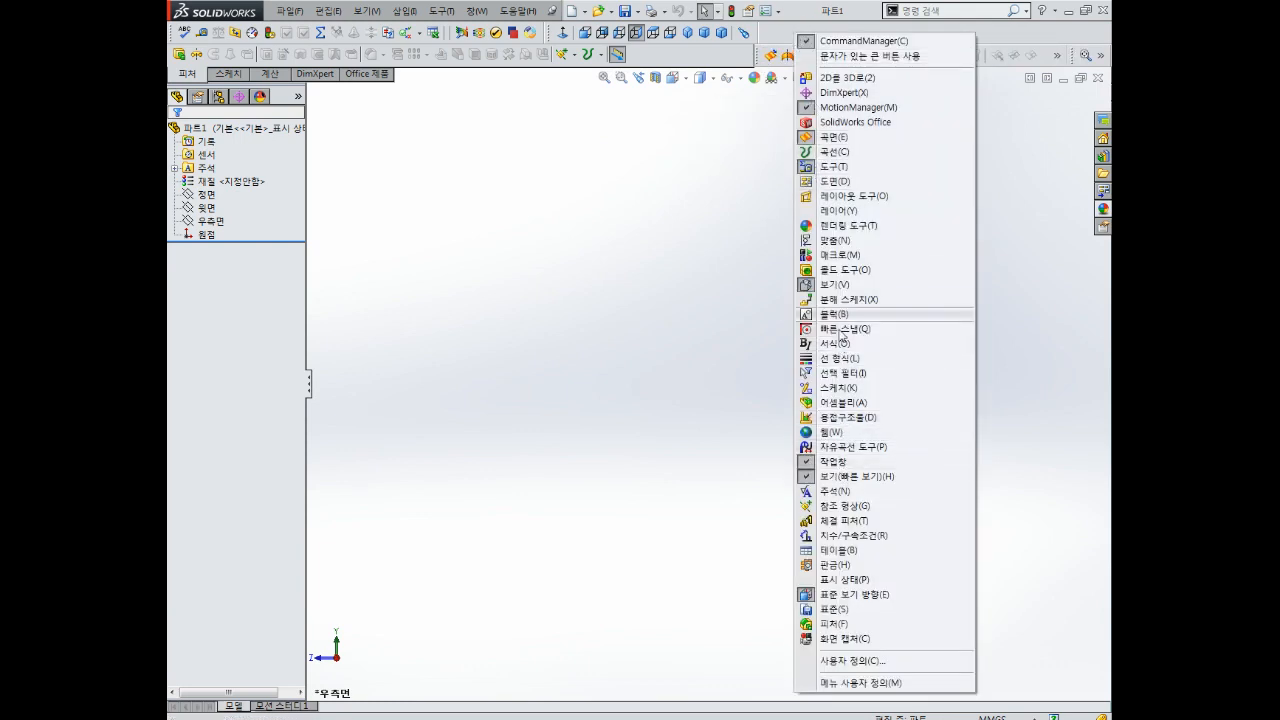
{"action": "left_click", "coordinate": [851, 595]}
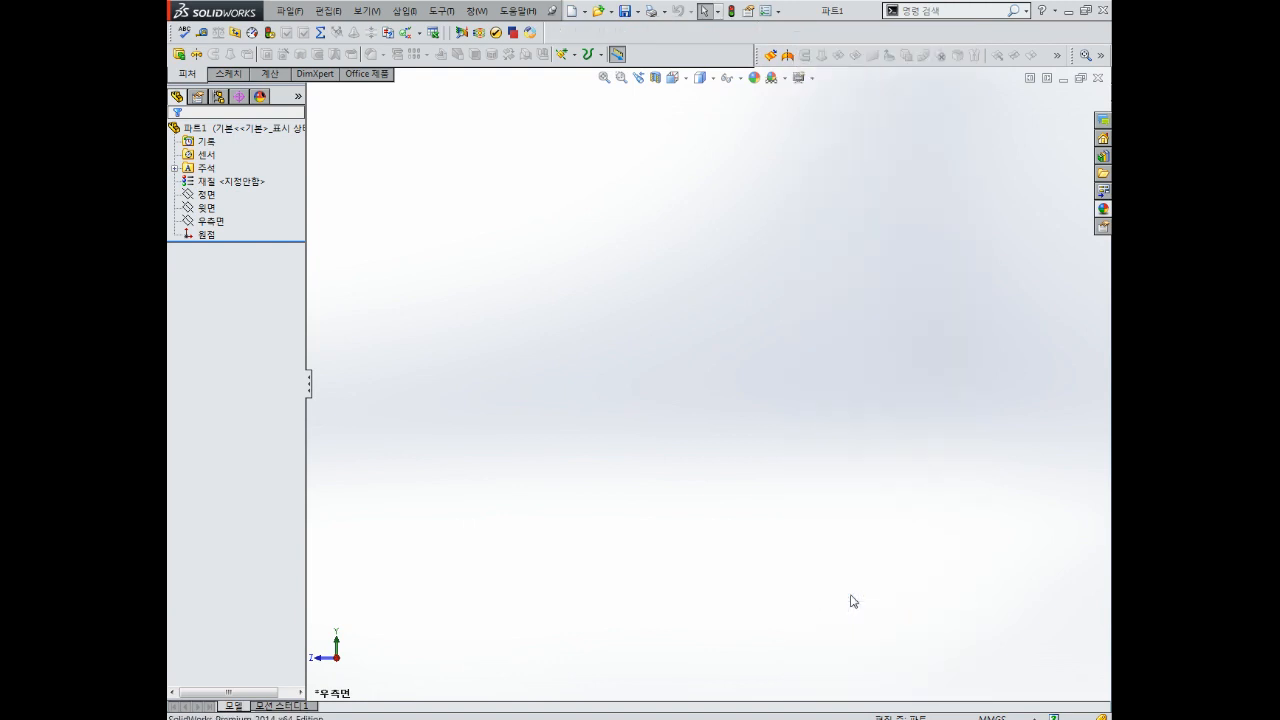
{"action": "right_click", "coordinate": [785, 33]}
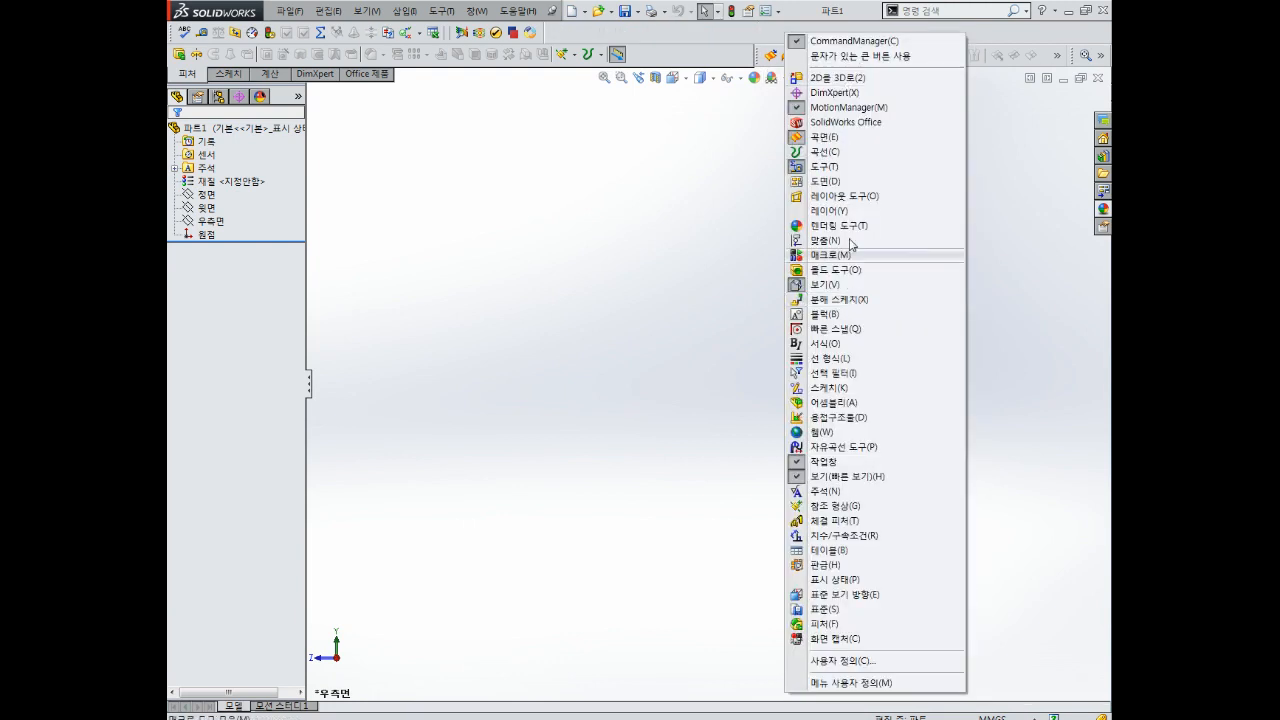
{"action": "left_click", "coordinate": [847, 596]}
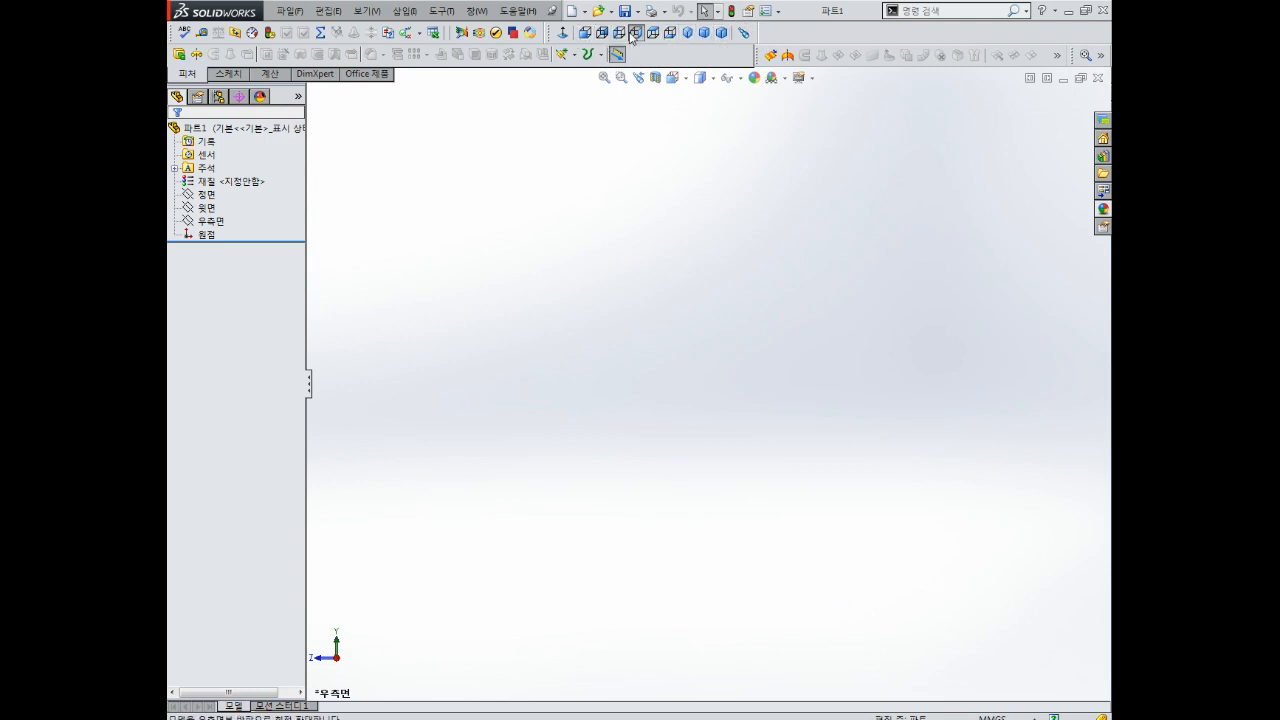
Step: View the part from the back, front, right, top and bottom in turn
{"action": "left_click", "coordinate": [602, 33]}
{"action": "left_click", "coordinate": [588, 36]}
{"action": "left_click", "coordinate": [638, 36]}
{"action": "left_click", "coordinate": [656, 36]}
{"action": "left_click", "coordinate": [671, 34]}
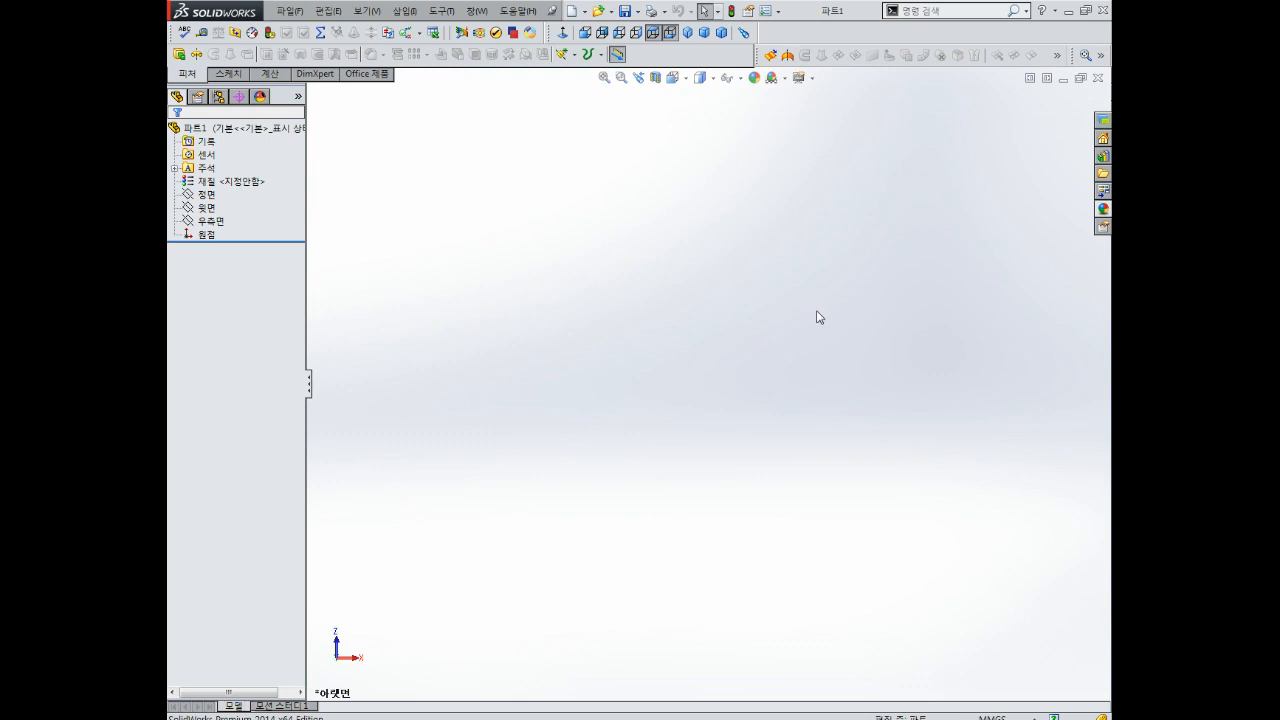
Step: Set the view orientation to front and look over the available view orientation options
{"action": "left_click", "coordinate": [674, 79]}
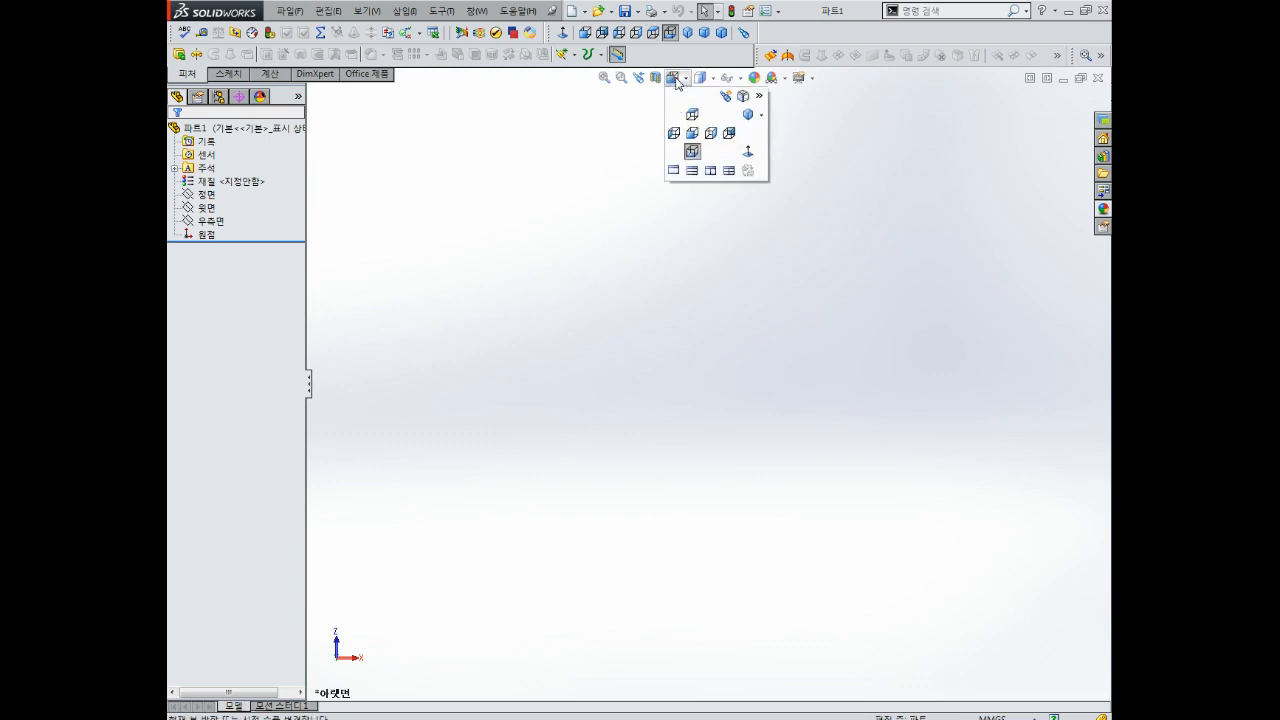
{"action": "left_click", "coordinate": [692, 134]}
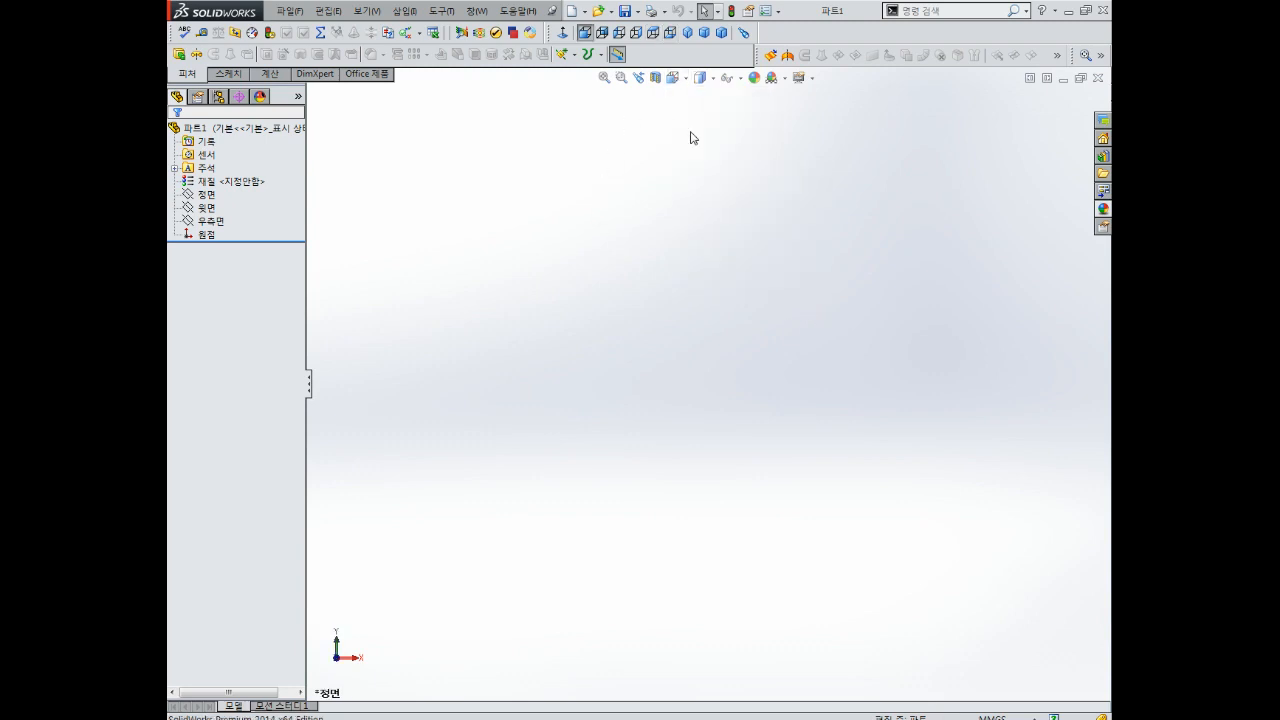
{"action": "left_click", "coordinate": [673, 79]}
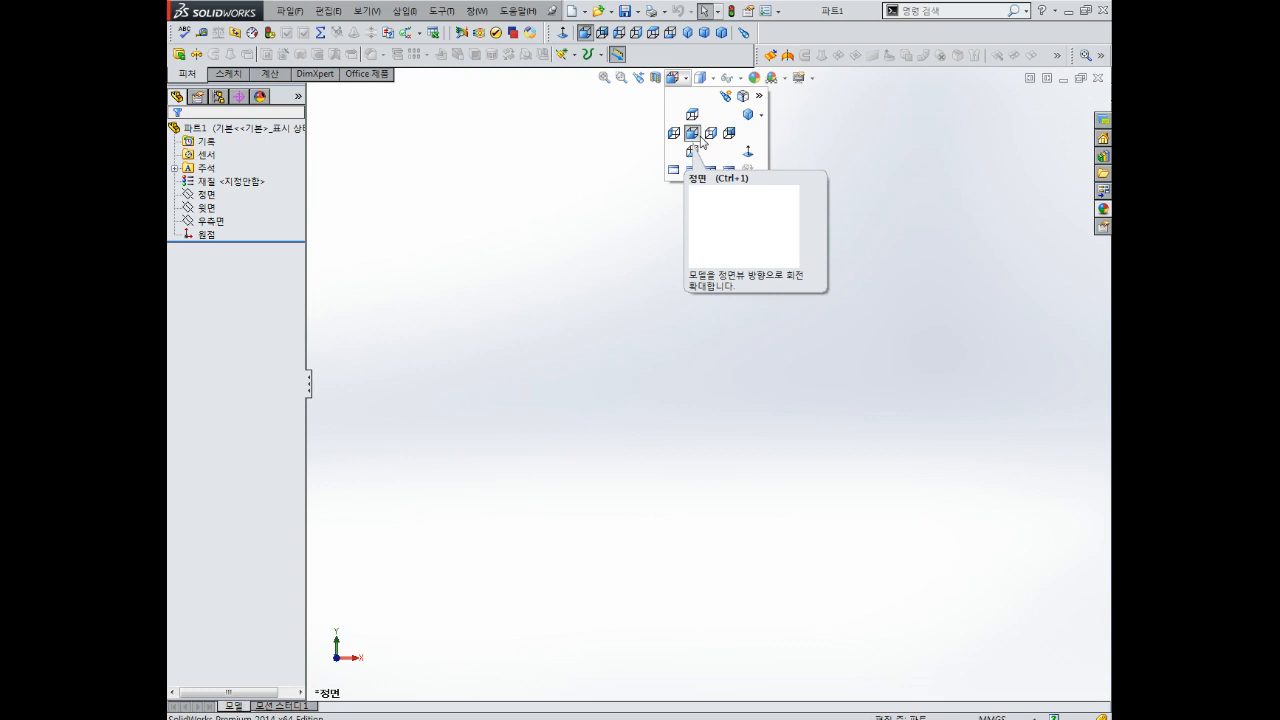
{"action": "left_click", "coordinate": [509, 310]}
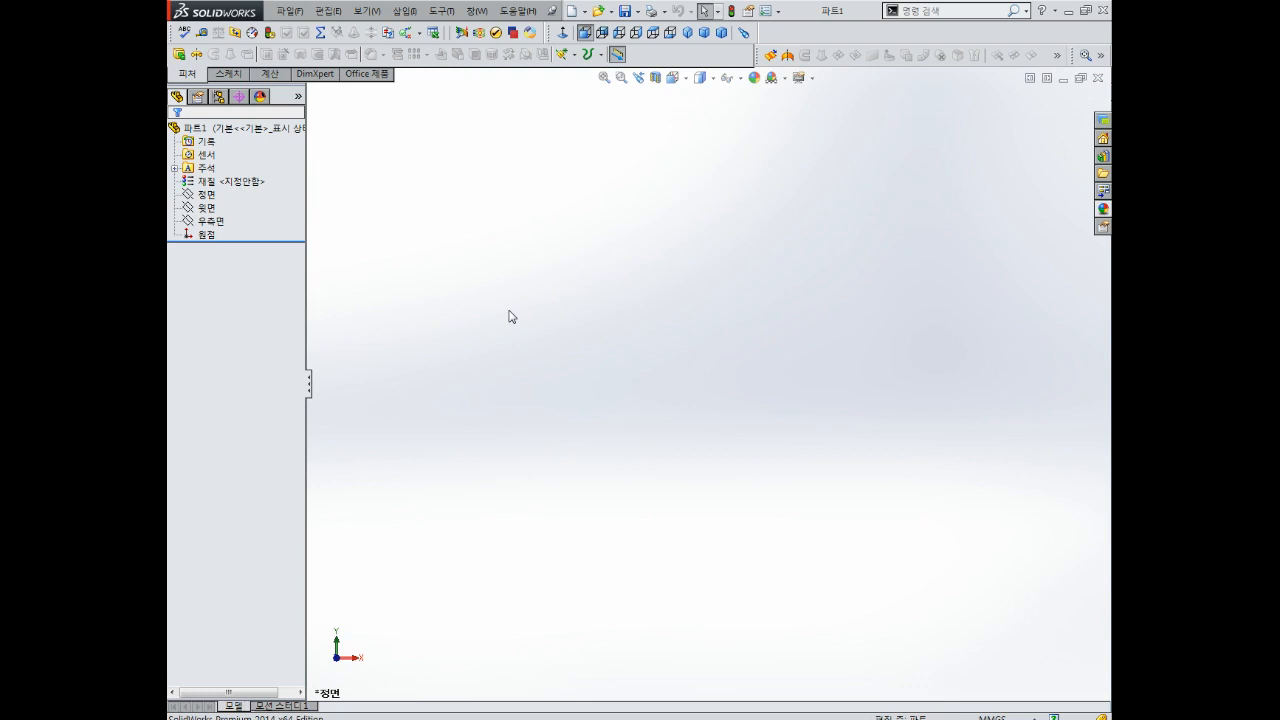
{"action": "left_click", "coordinate": [205, 195]}
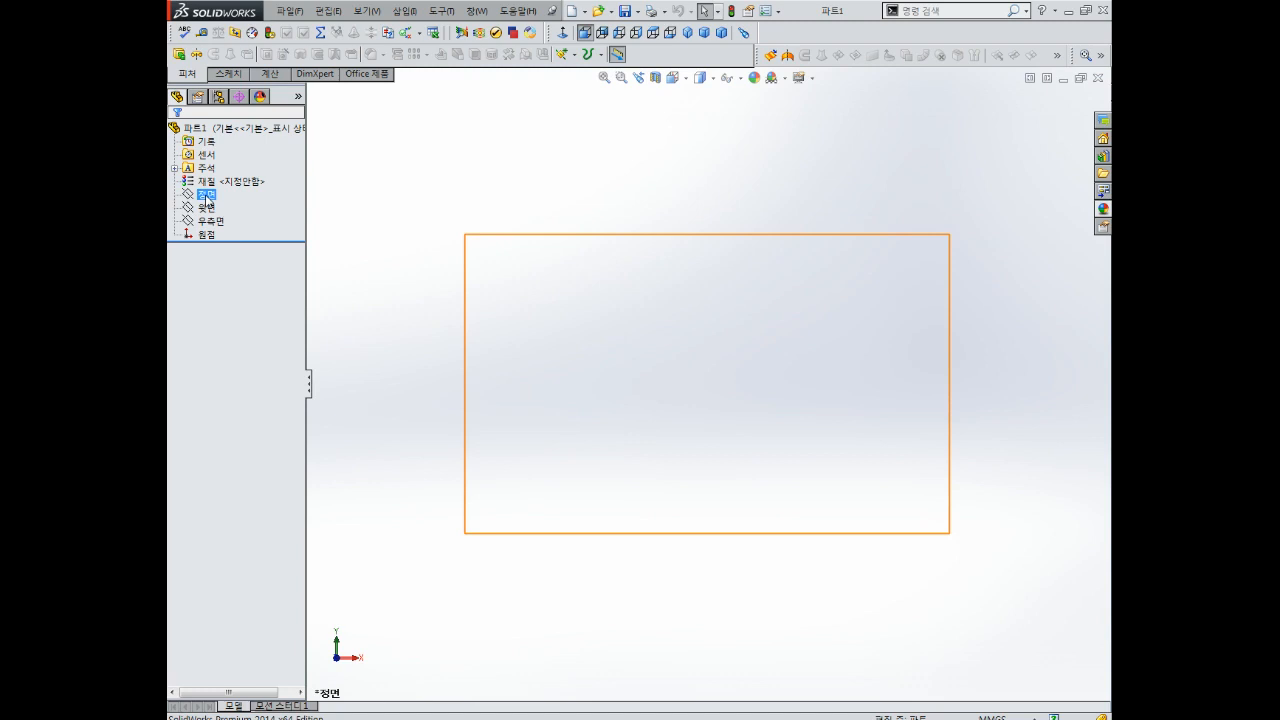
{"action": "left_click", "coordinate": [205, 195]}
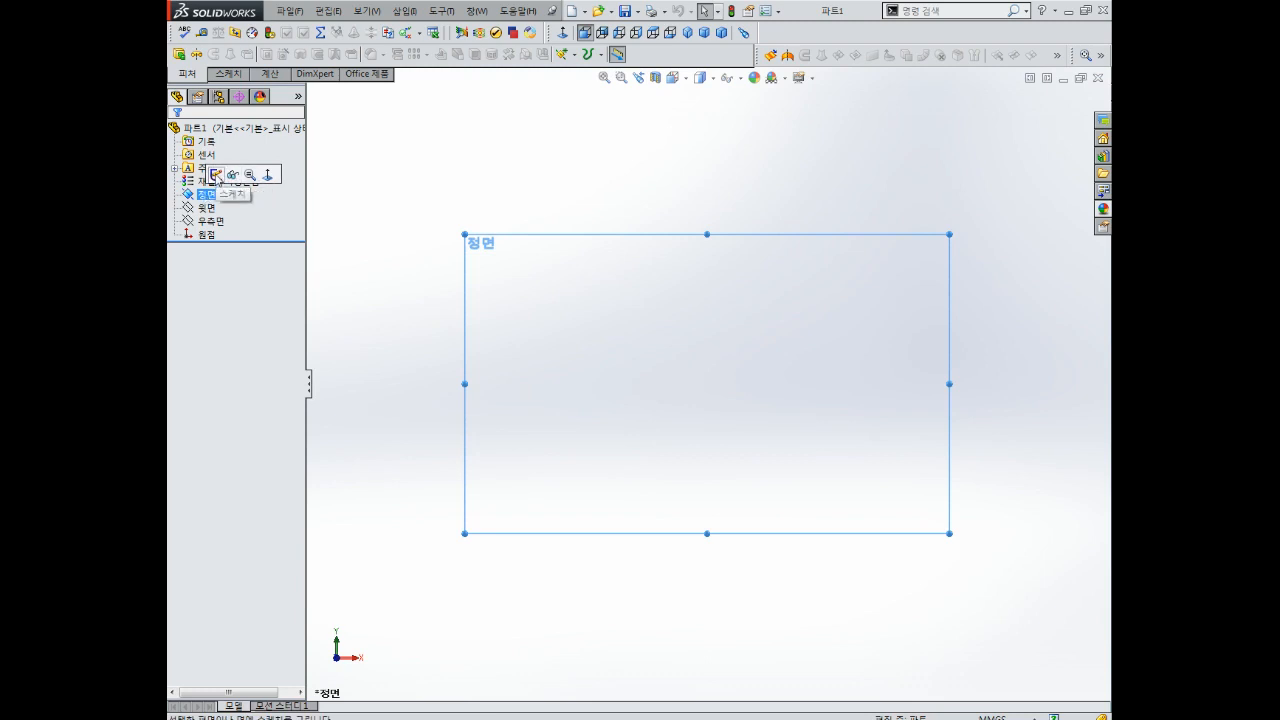
{"action": "left_click", "coordinate": [214, 176]}
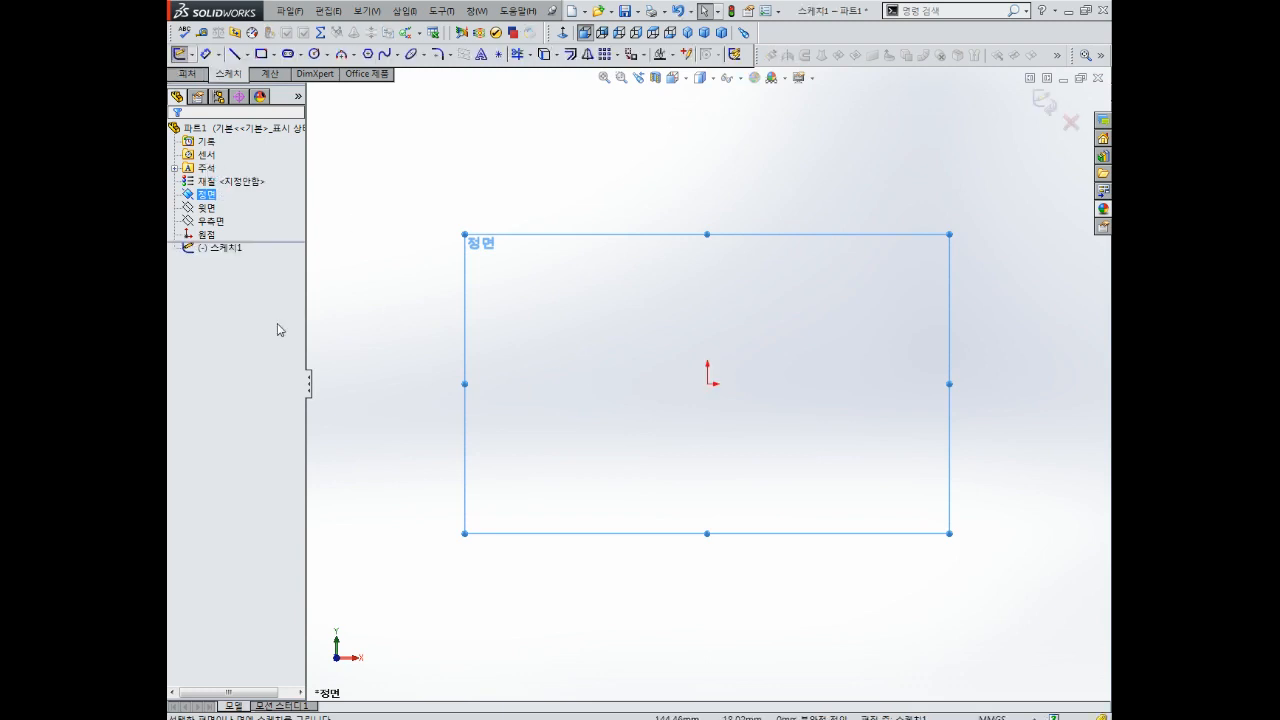
{"action": "left_click", "coordinate": [1070, 122]}
{"action": "left_click", "coordinate": [664, 380]}
Step: Start a new sketch on the front plane (정면)
{"action": "left_click", "coordinate": [207, 194]}
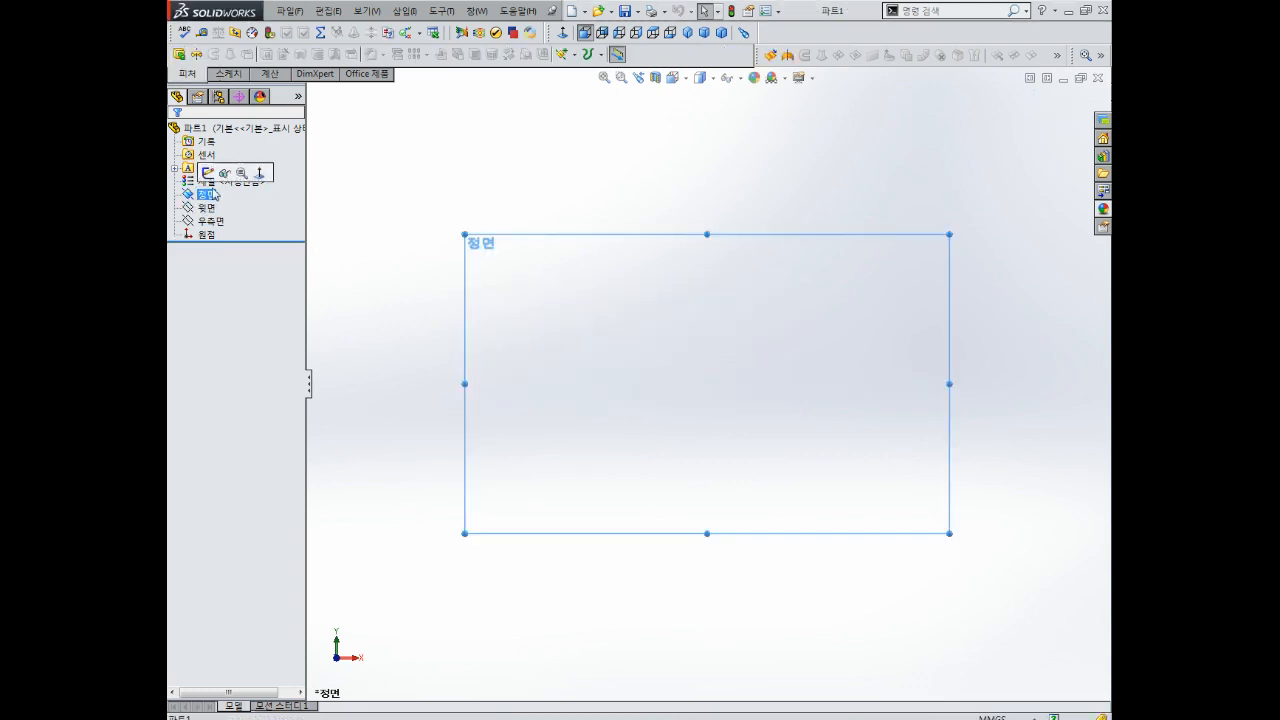
{"action": "left_click", "coordinate": [208, 173]}
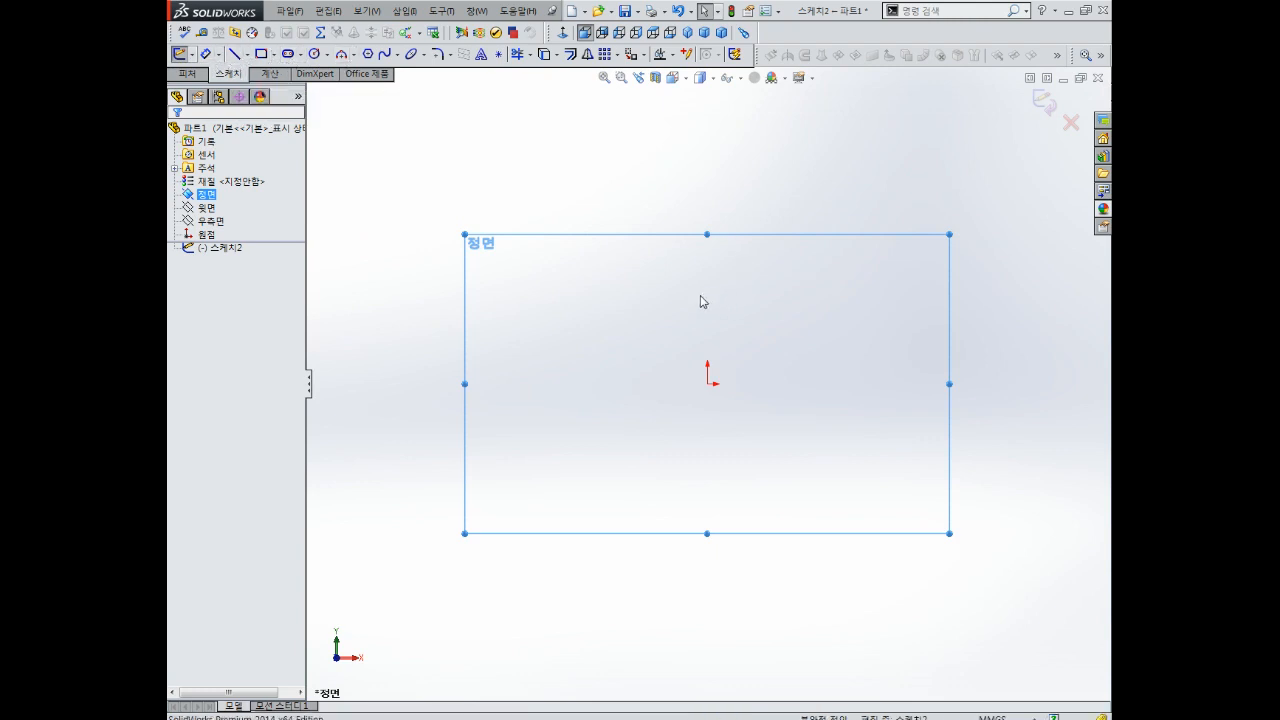
{"action": "right_click_drag", "start_coordinate": [705, 297], "coordinate": [649, 265]}
{"action": "right_click_drag", "start_coordinate": [663, 163], "coordinate": [714, 177]}
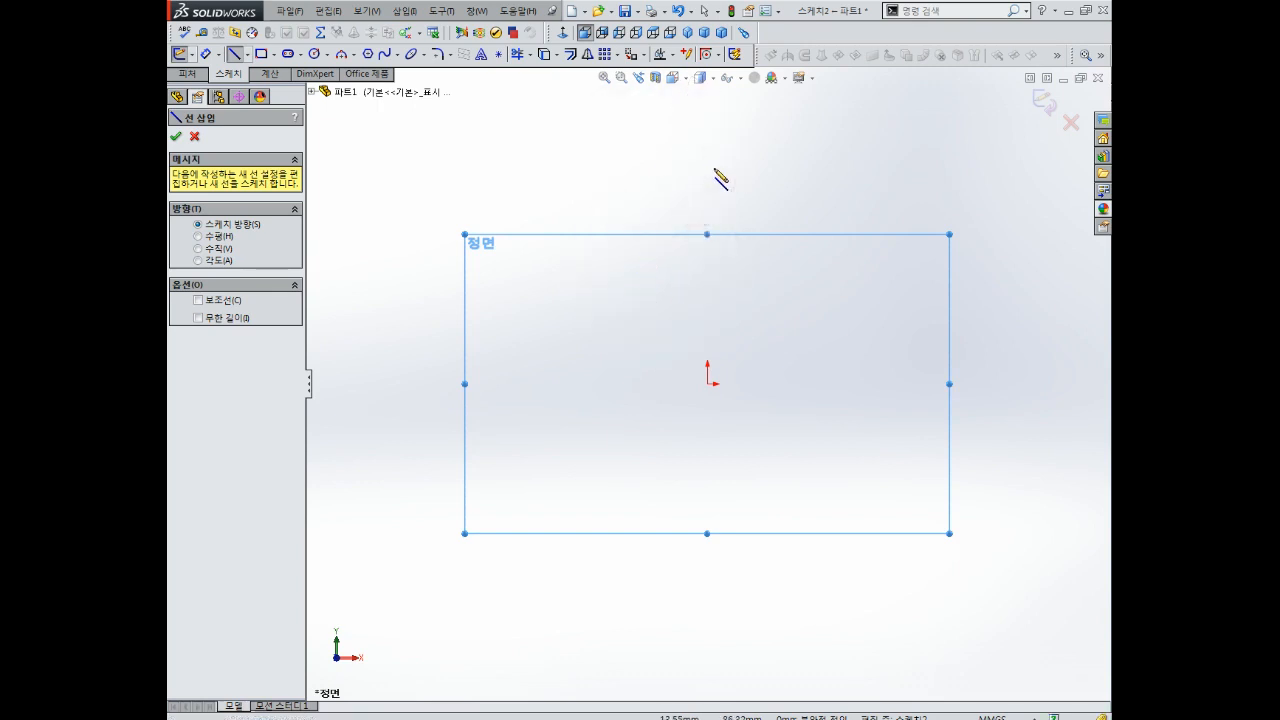
{"action": "right_click_drag", "start_coordinate": [704, 341], "coordinate": [686, 274]}
{"action": "right_click_drag", "start_coordinate": [688, 158], "coordinate": [654, 161]}
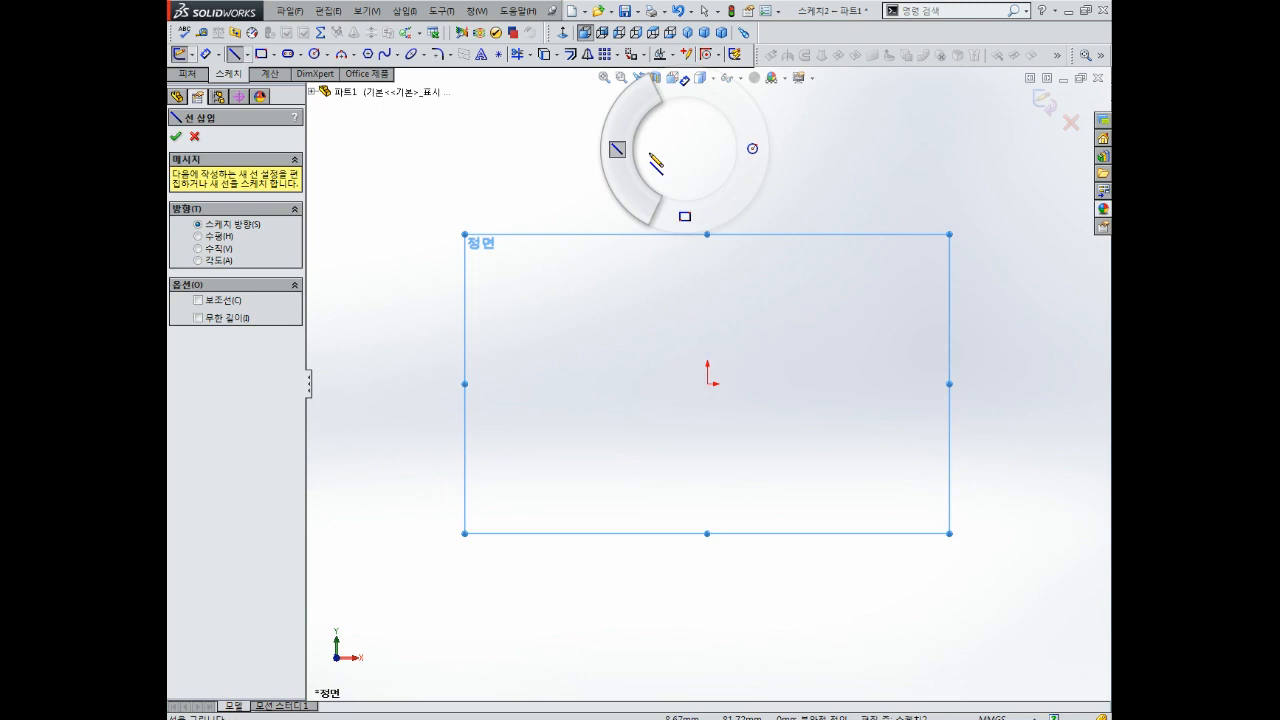
{"action": "right_click_drag", "start_coordinate": [656, 163], "coordinate": [652, 162]}
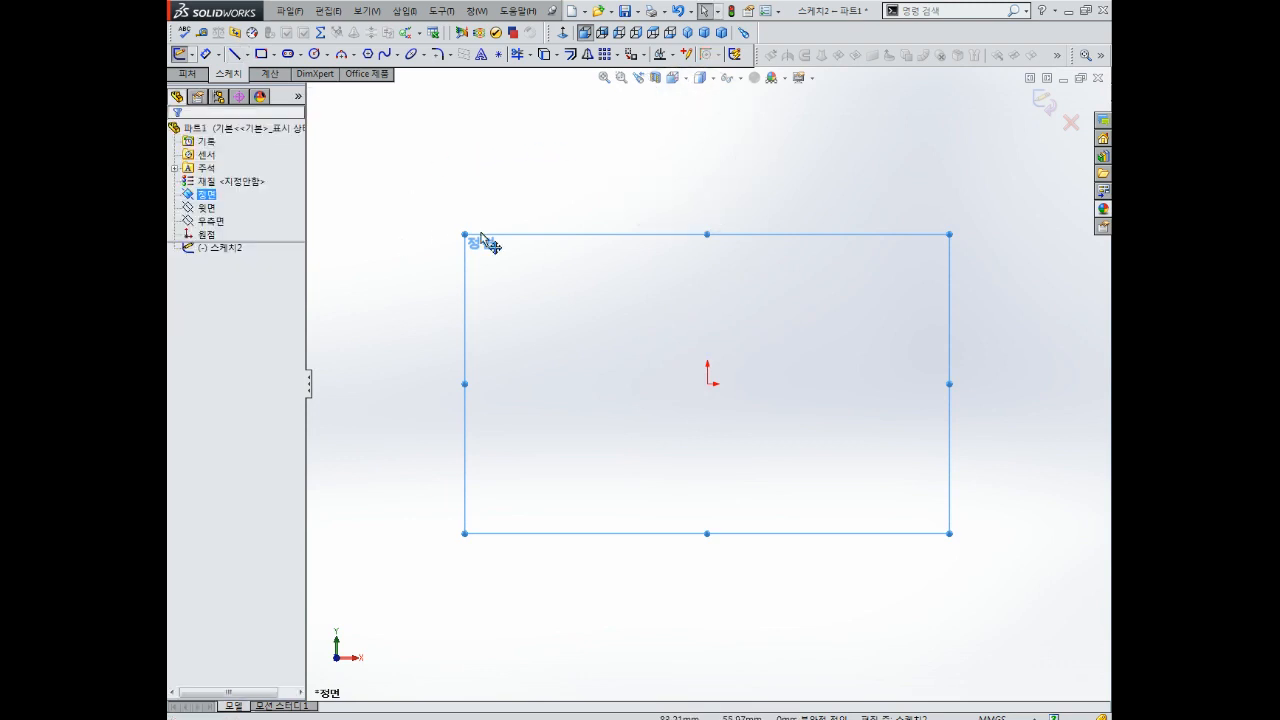
{"action": "right_click_drag", "start_coordinate": [690, 176], "coordinate": [379, 221]}
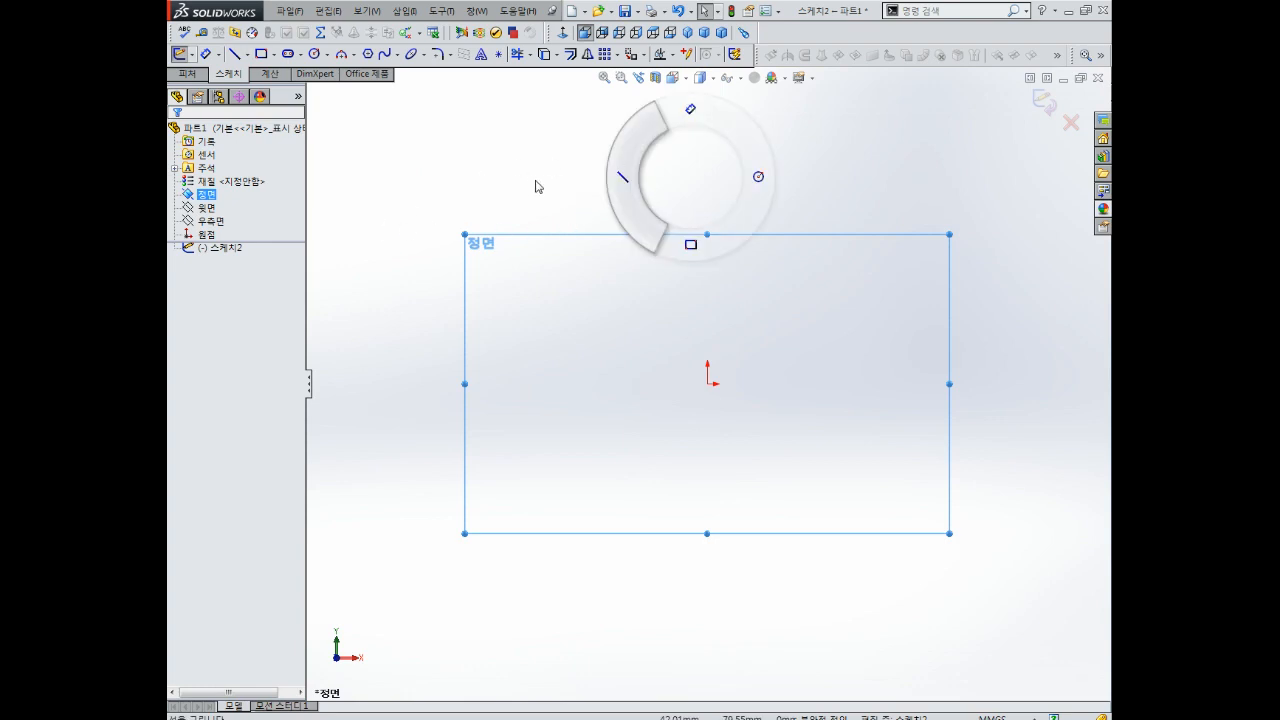
{"action": "right_click_drag", "start_coordinate": [531, 186], "coordinate": [625, 184]}
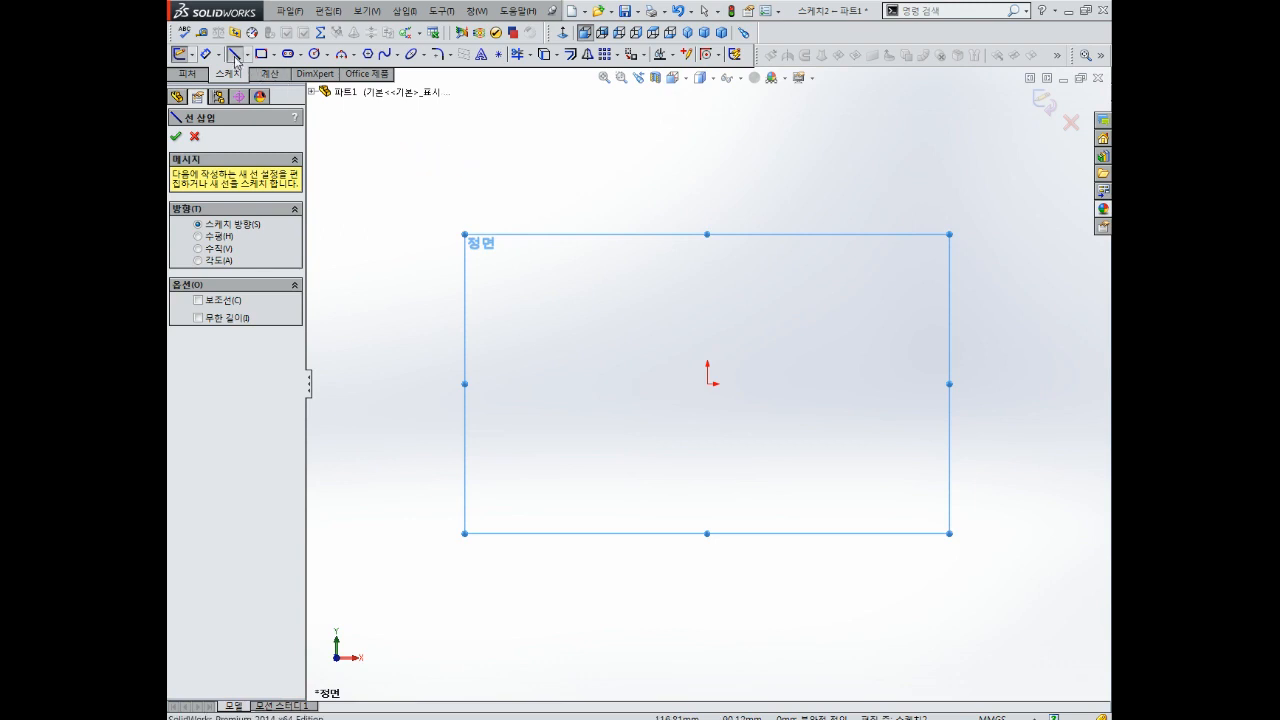
{"action": "left_click", "coordinate": [241, 58]}
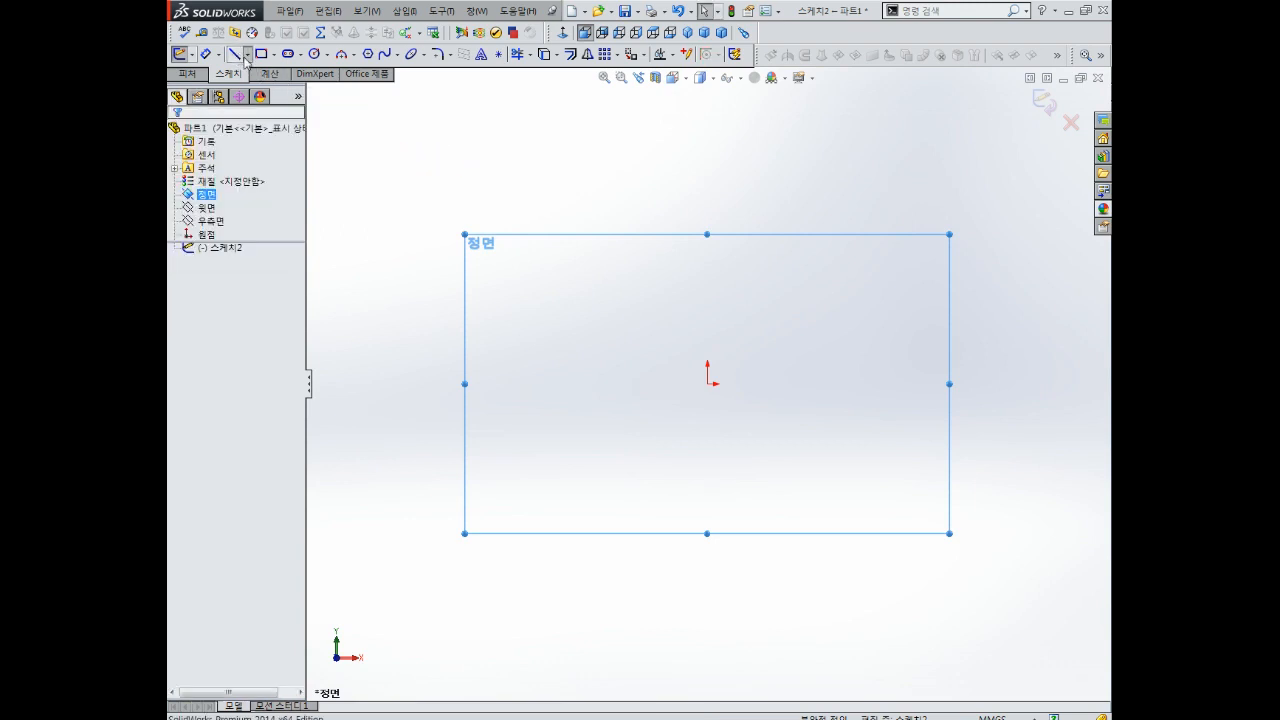
{"action": "left_click", "coordinate": [246, 55]}
{"action": "left_click", "coordinate": [240, 67]}
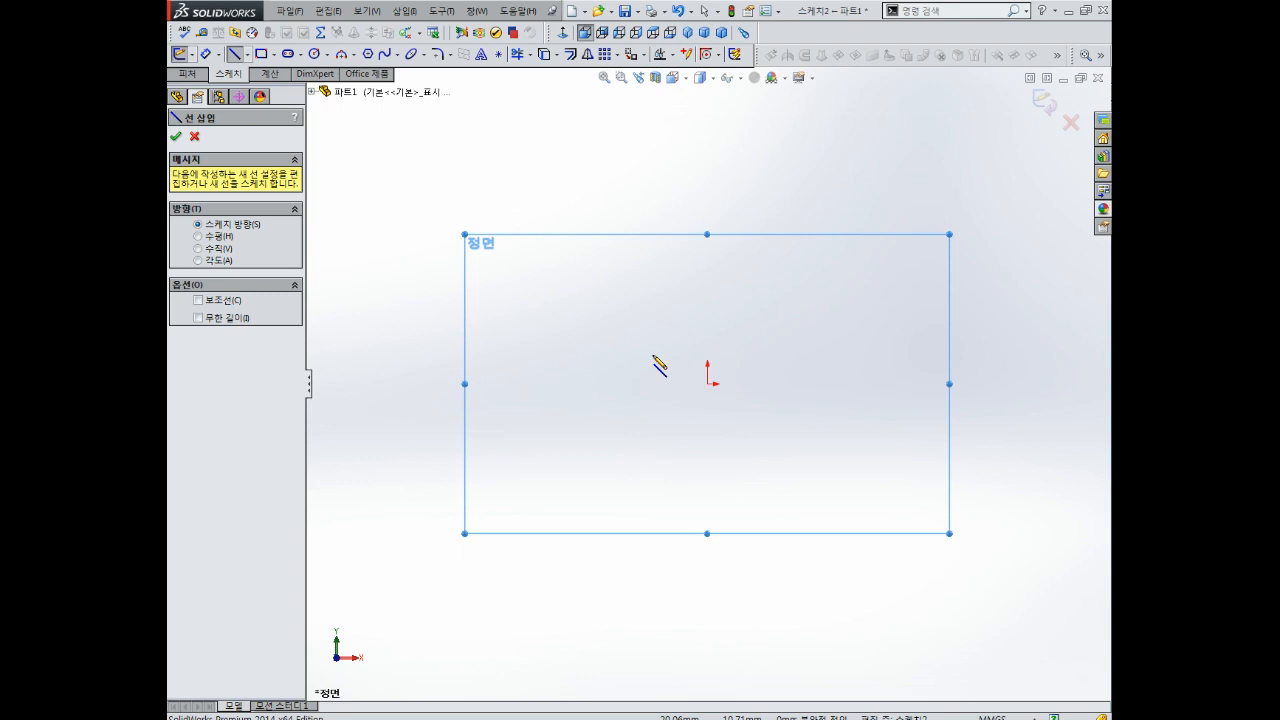
{"action": "key", "text": "Escape"}
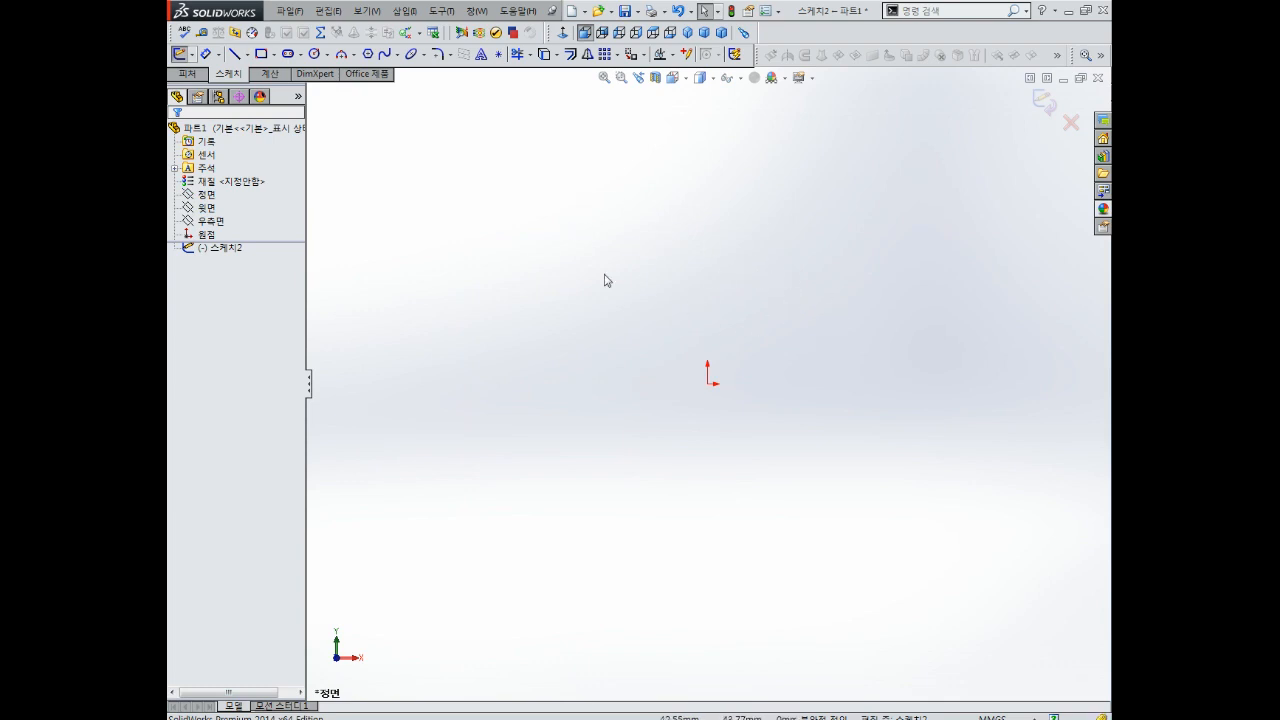
Step: Sketch an open chain of eight connected lines around the origin, ending with a slanted line on its outer side
{"action": "left_click", "coordinate": [234, 54]}
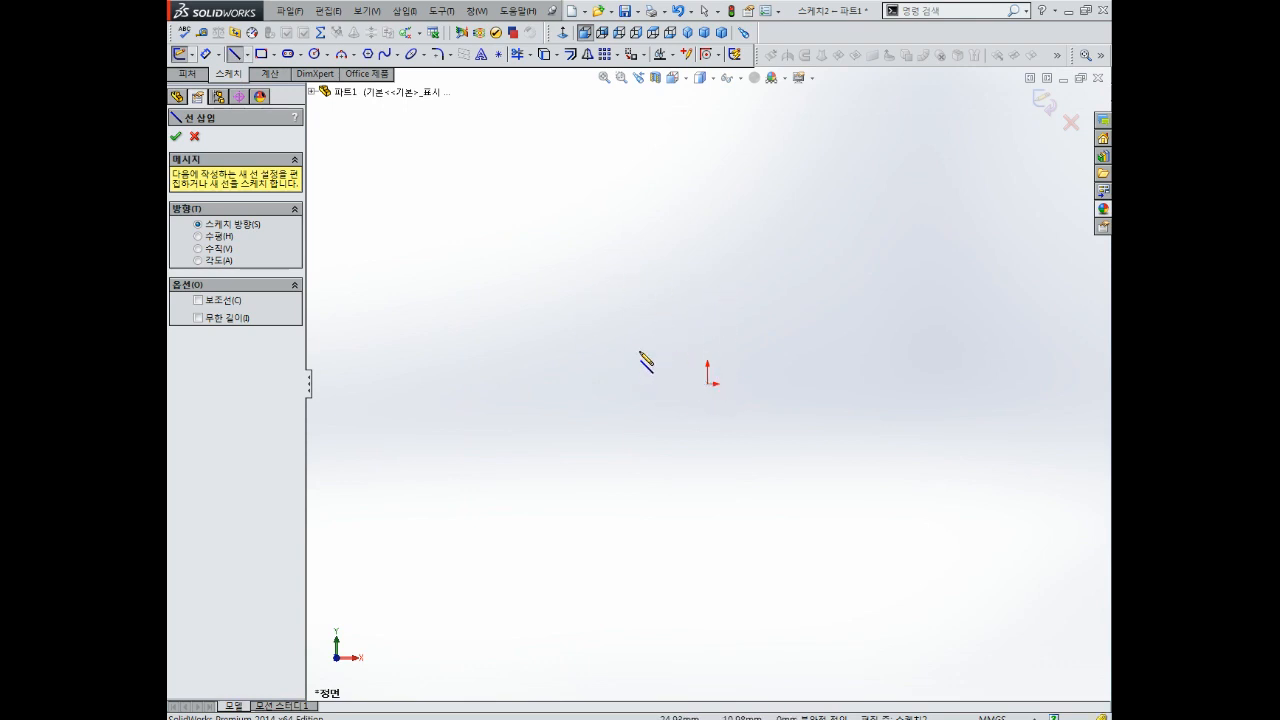
{"action": "mouse_move", "coordinate": [537, 291]}
{"action": "left_mouse_down"}
{"action": "mouse_move", "coordinate": [663, 271]}
{"action": "mouse_move", "coordinate": [753, 237]}
{"action": "left_mouse_up"}
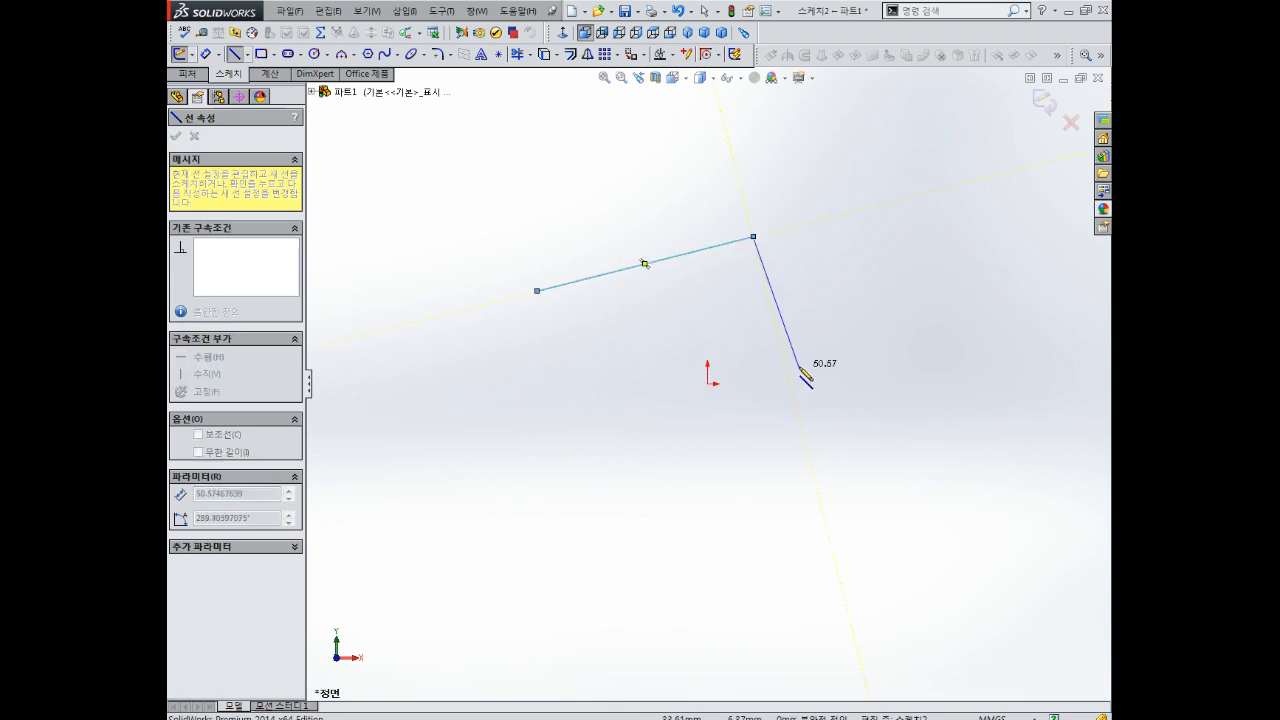
{"action": "left_click", "coordinate": [800, 443]}
{"action": "left_click", "coordinate": [608, 547]}
{"action": "left_click", "coordinate": [640, 351]}
{"action": "left_click", "coordinate": [408, 145]}
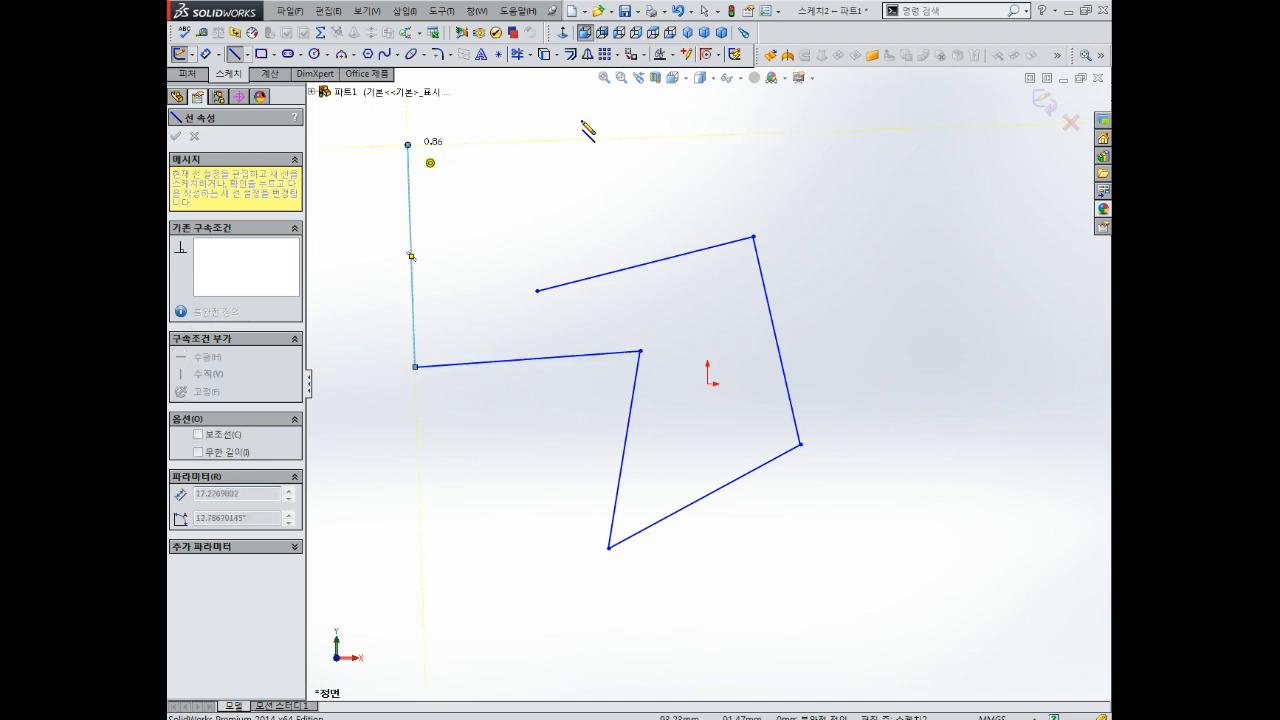
{"action": "left_click", "coordinate": [777, 153]}
{"action": "double_click", "coordinate": [909, 398]}
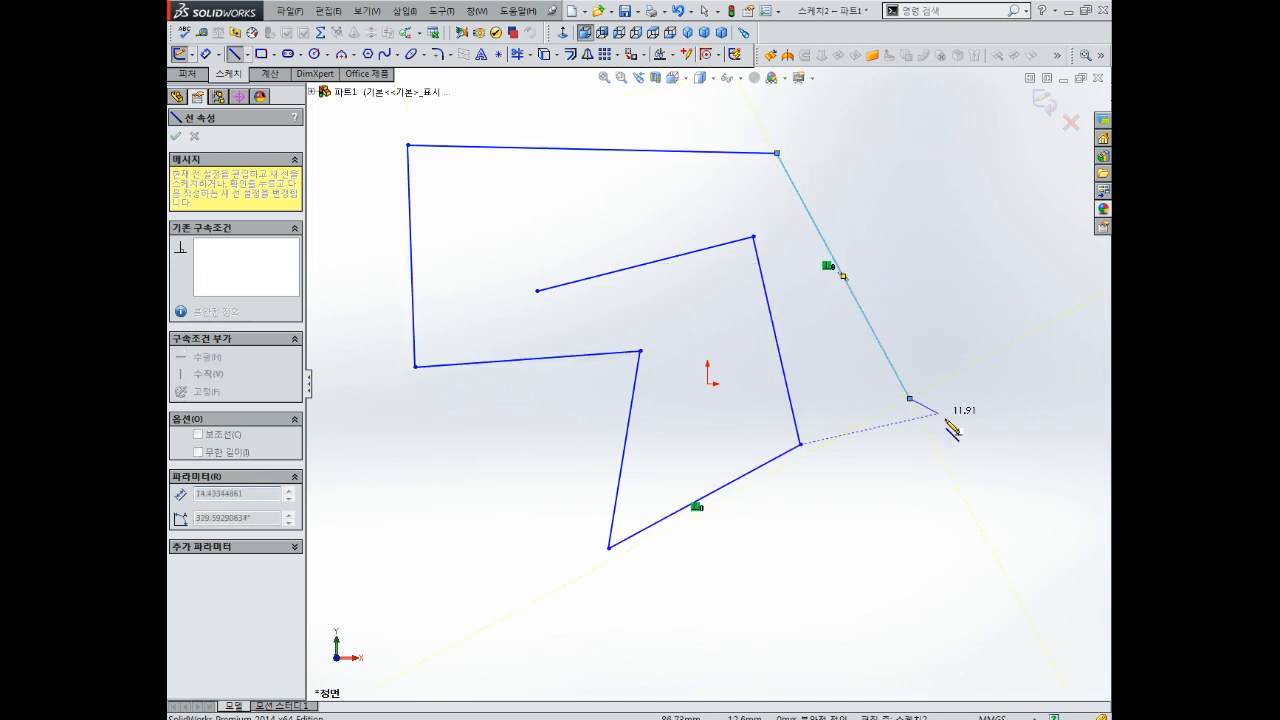
{"action": "key", "text": "Escape"}
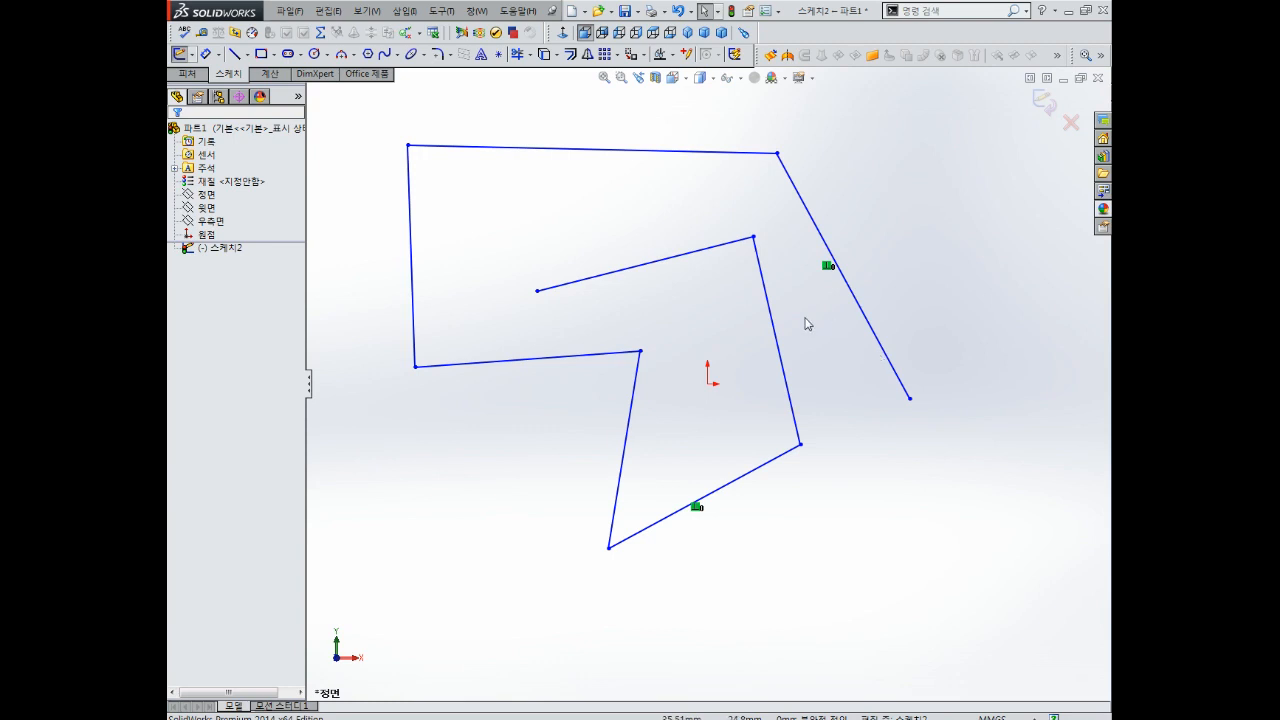
Step: Reposition the free end of the slanted outer line so that line becomes shorter and the upper line longer
{"action": "scroll", "coordinate": [629, 284], "scroll_direction": "up", "scroll_amount": 2}
{"action": "scroll", "coordinate": [632, 282], "scroll_direction": "down", "scroll_amount": 2}
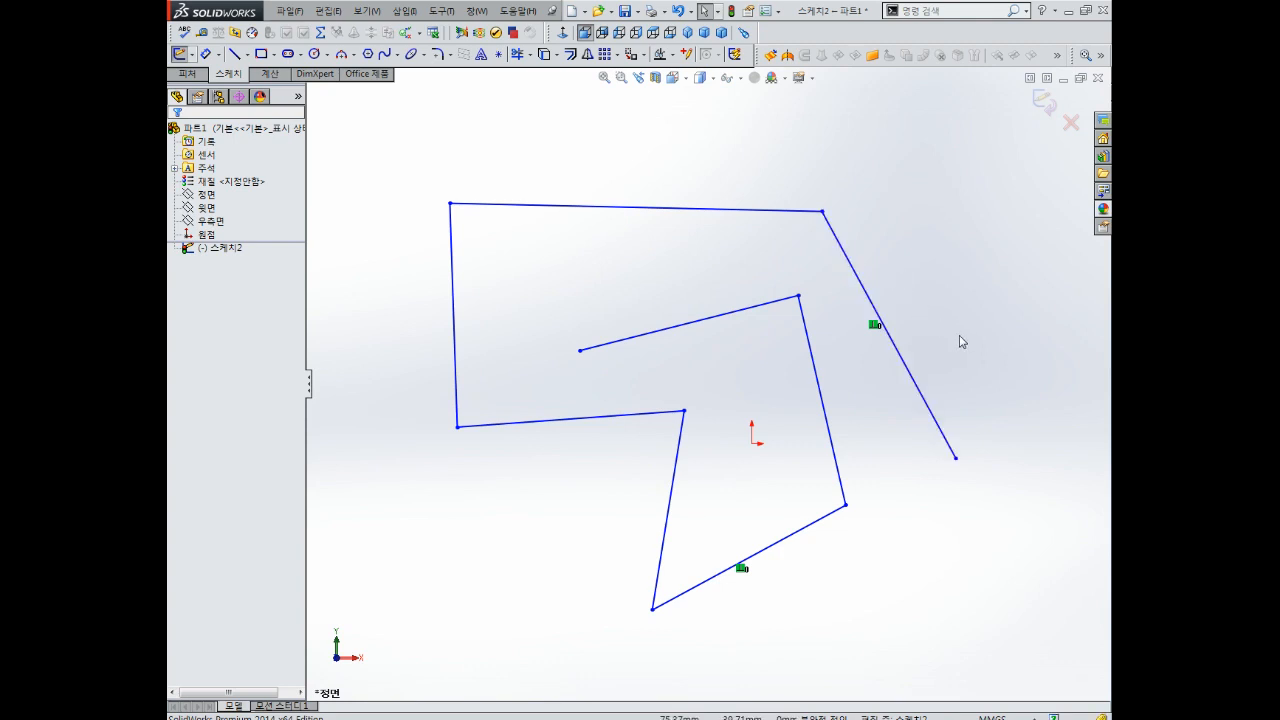
{"action": "left_click_drag", "start_coordinate": [957, 460], "coordinate": [829, 164]}
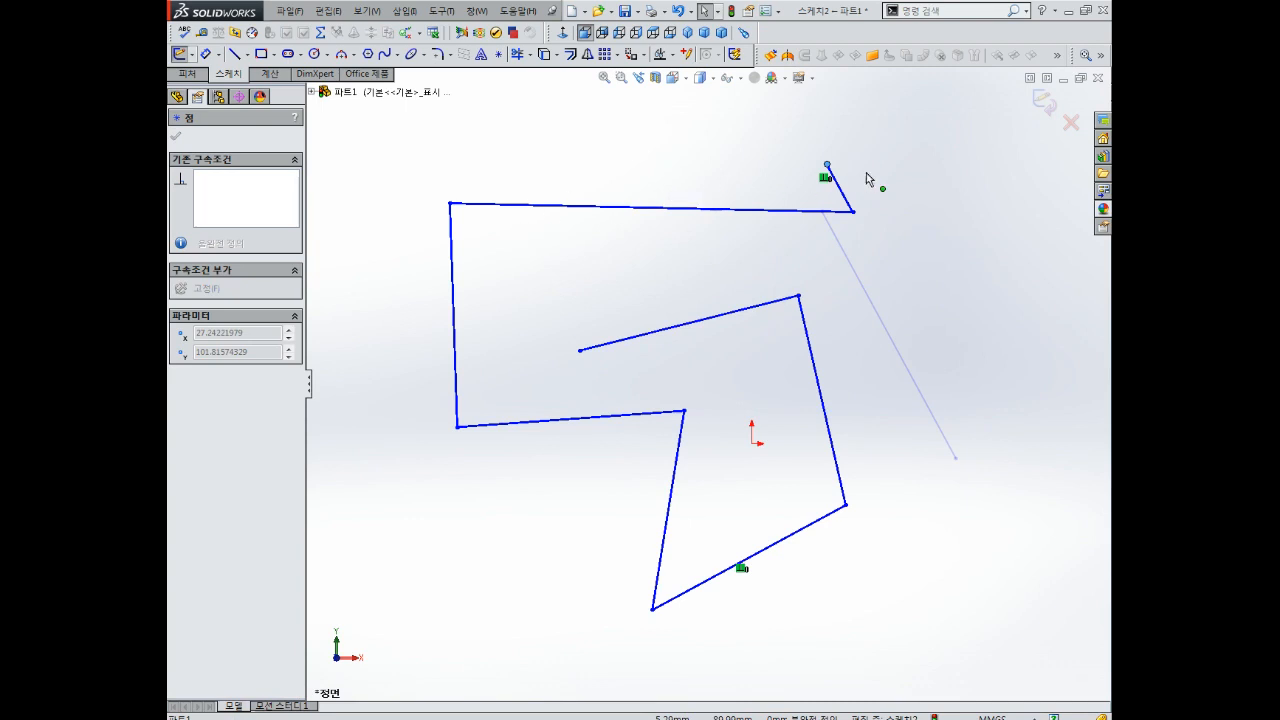
{"action": "left_click_drag", "start_coordinate": [902, 284], "coordinate": [936, 422]}
{"action": "left_click_drag", "start_coordinate": [837, 405], "coordinate": [668, 400]}
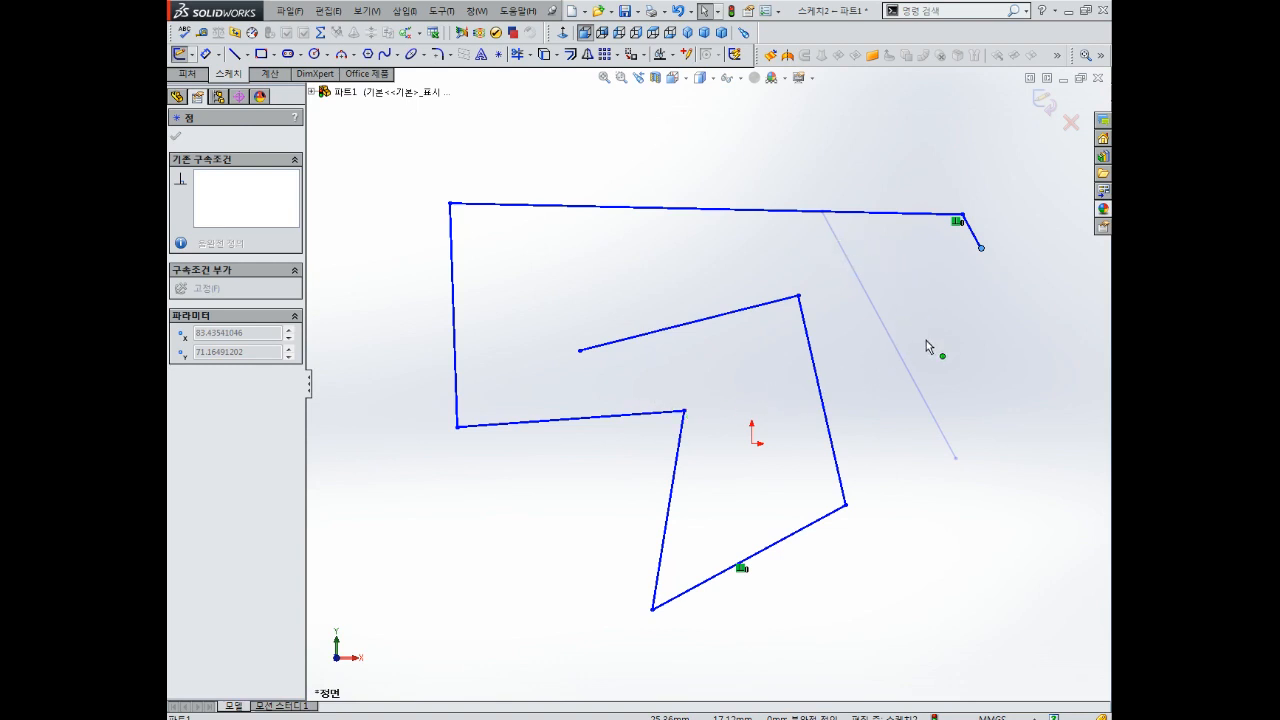
{"action": "left_click_drag", "start_coordinate": [729, 209], "coordinate": [729, 212]}
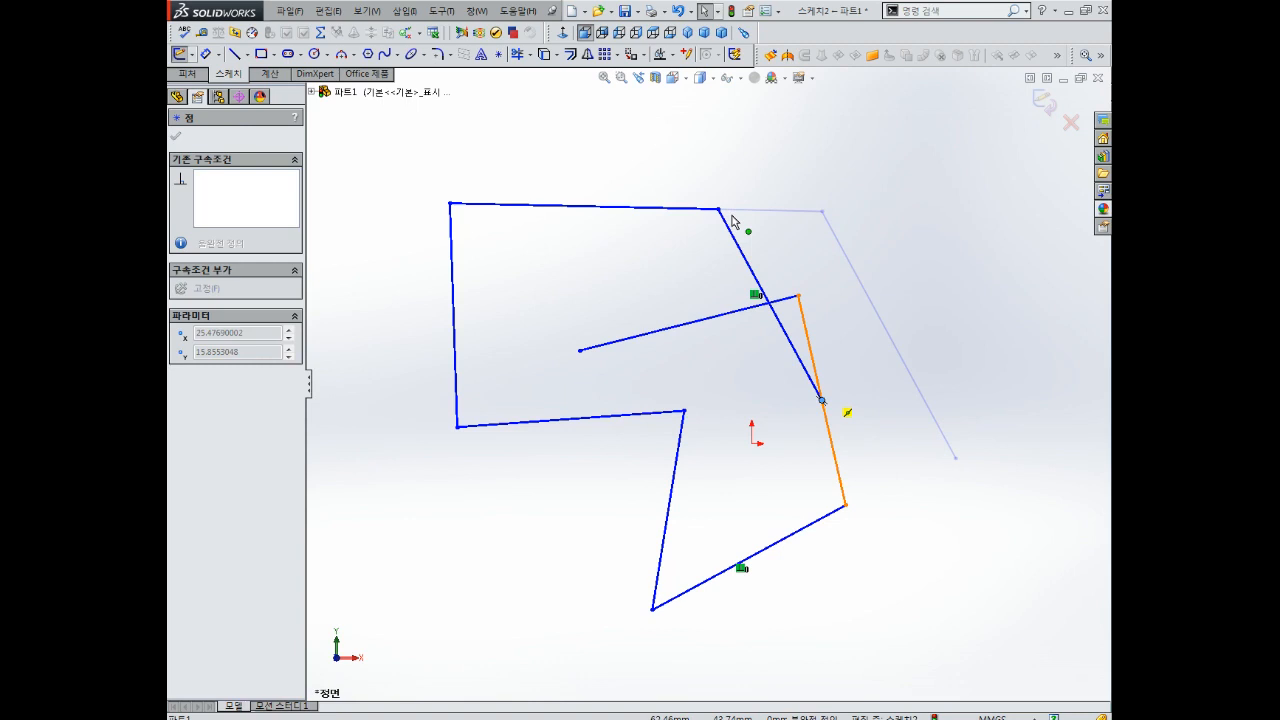
{"action": "left_click_drag", "start_coordinate": [732, 216], "coordinate": [923, 323]}
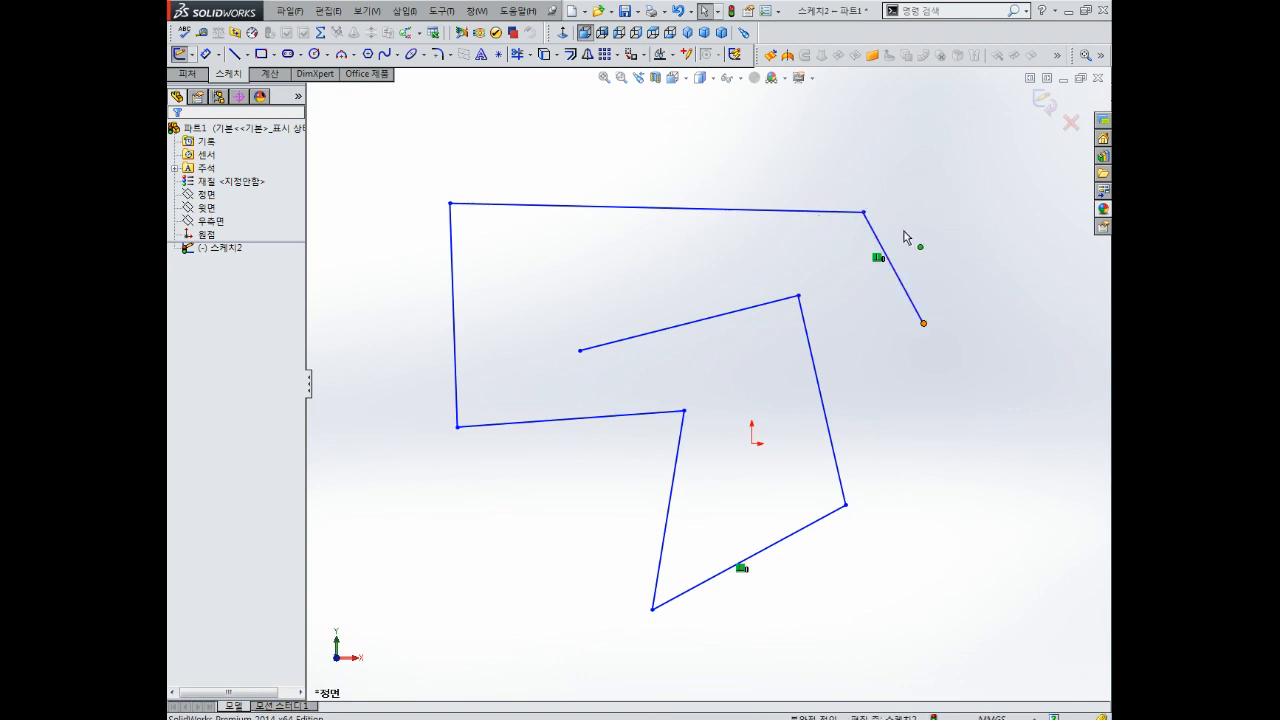
Step: Move the free end of the slanted outer line to lengthen that line, and look over the hide/show item options
{"action": "left_click_drag", "start_coordinate": [942, 360], "coordinate": [925, 381]}
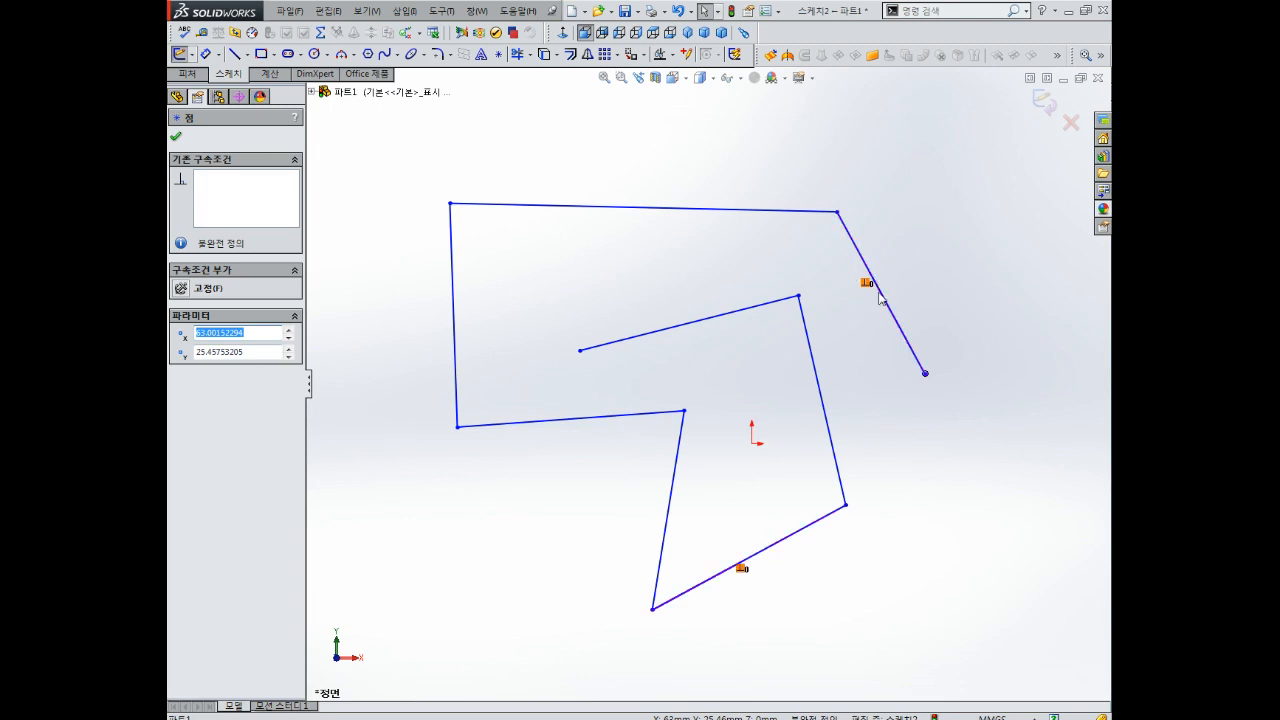
{"action": "left_click", "coordinate": [739, 80]}
{"action": "left_click", "coordinate": [740, 81]}
{"action": "left_click", "coordinate": [742, 80]}
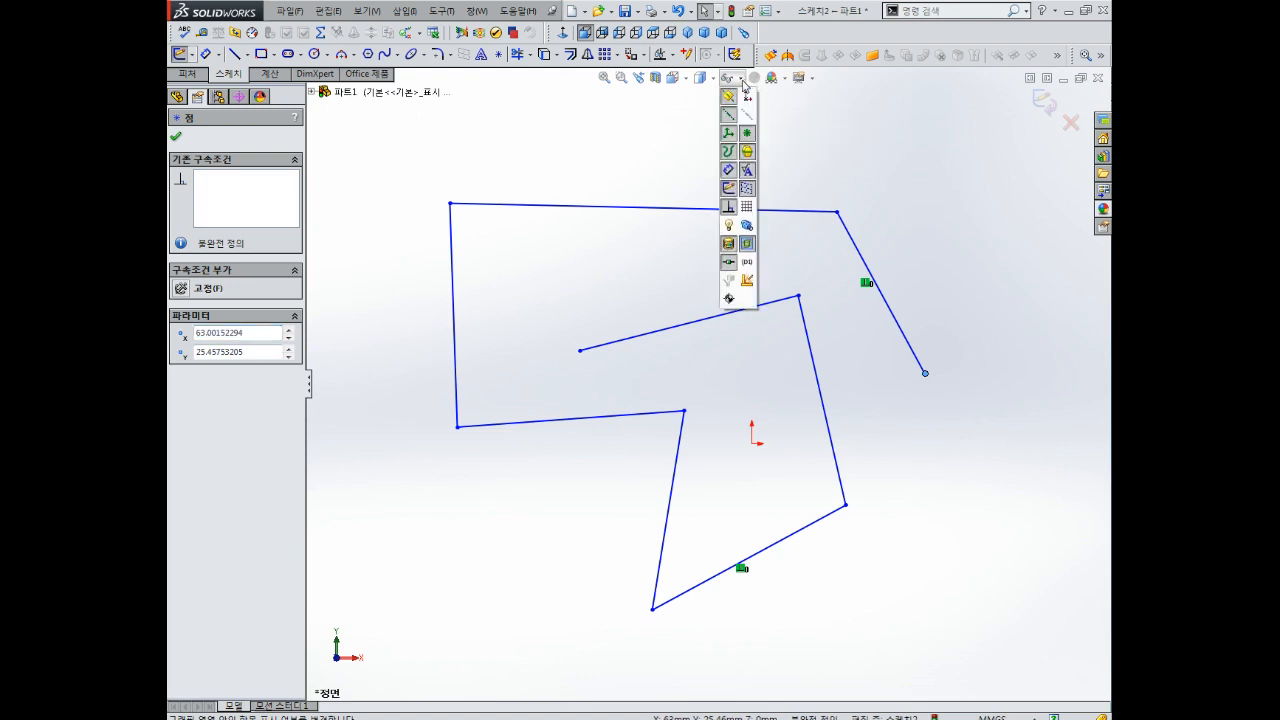
{"action": "left_click", "coordinate": [742, 82]}
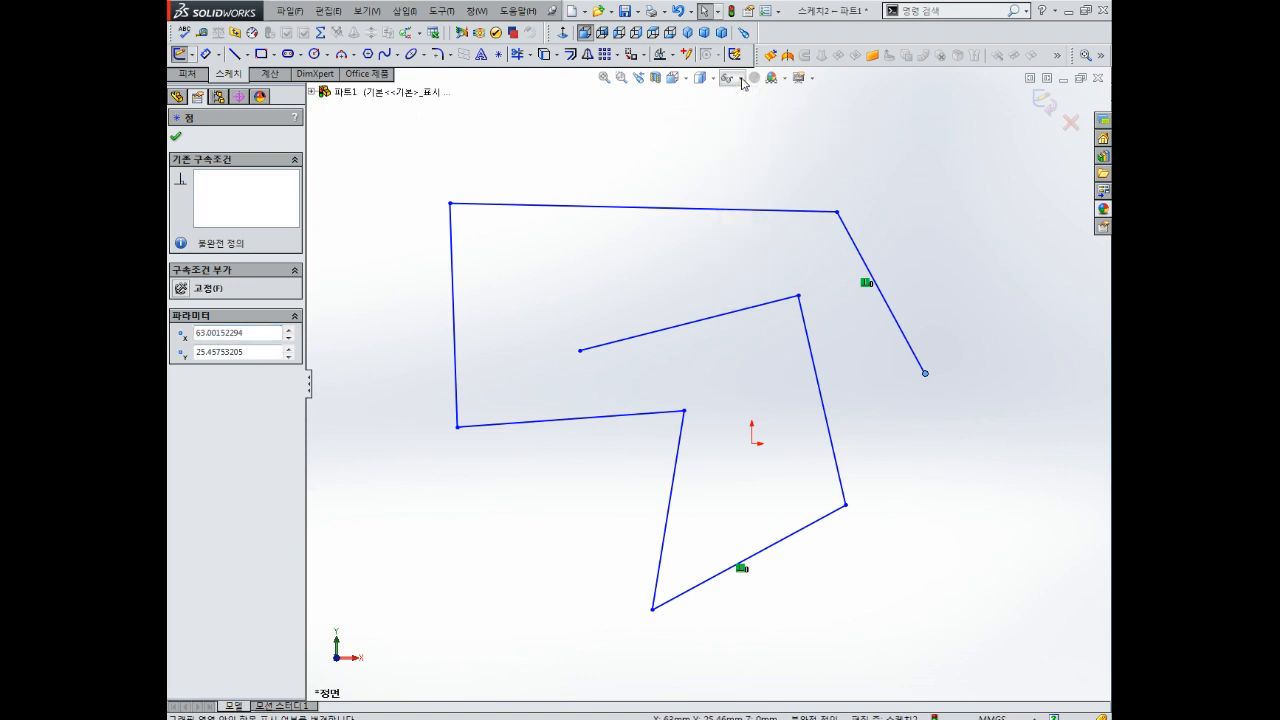
{"action": "left_click", "coordinate": [742, 82]}
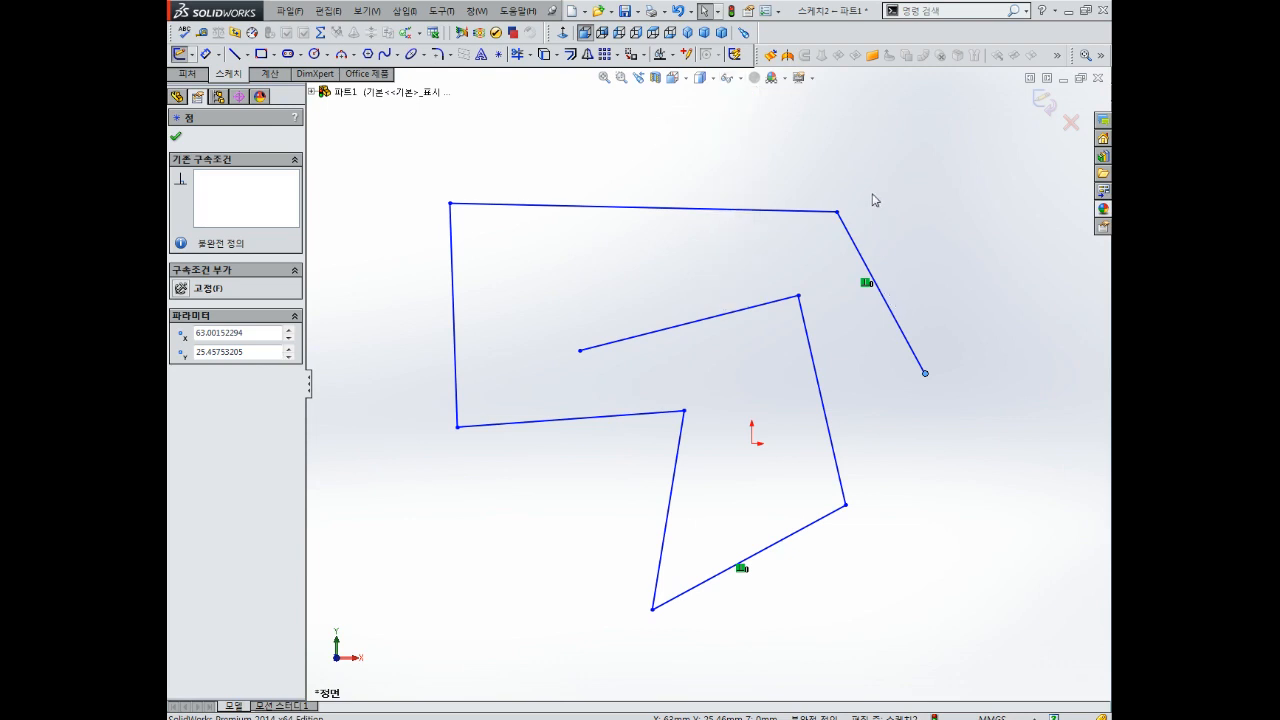
{"action": "key", "text": "Escape"}
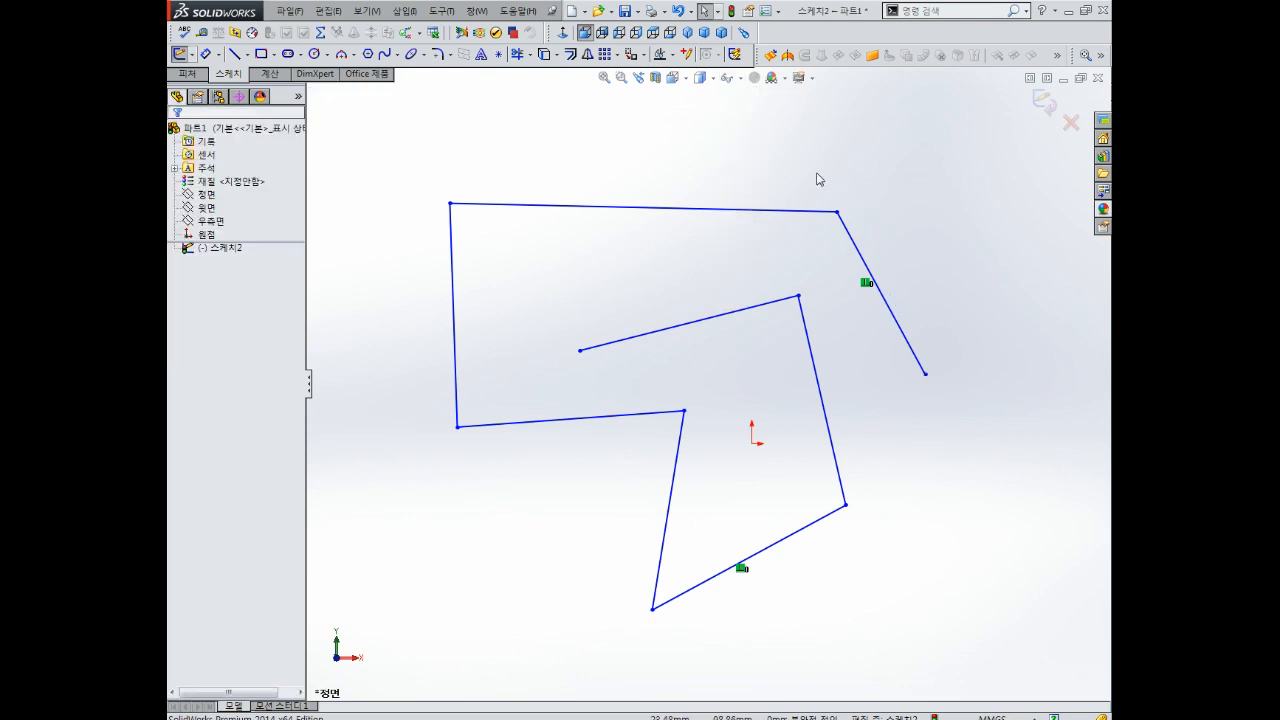
Step: Add a horizontal relation to the long upper line of the sketch
{"action": "left_click", "coordinate": [631, 212]}
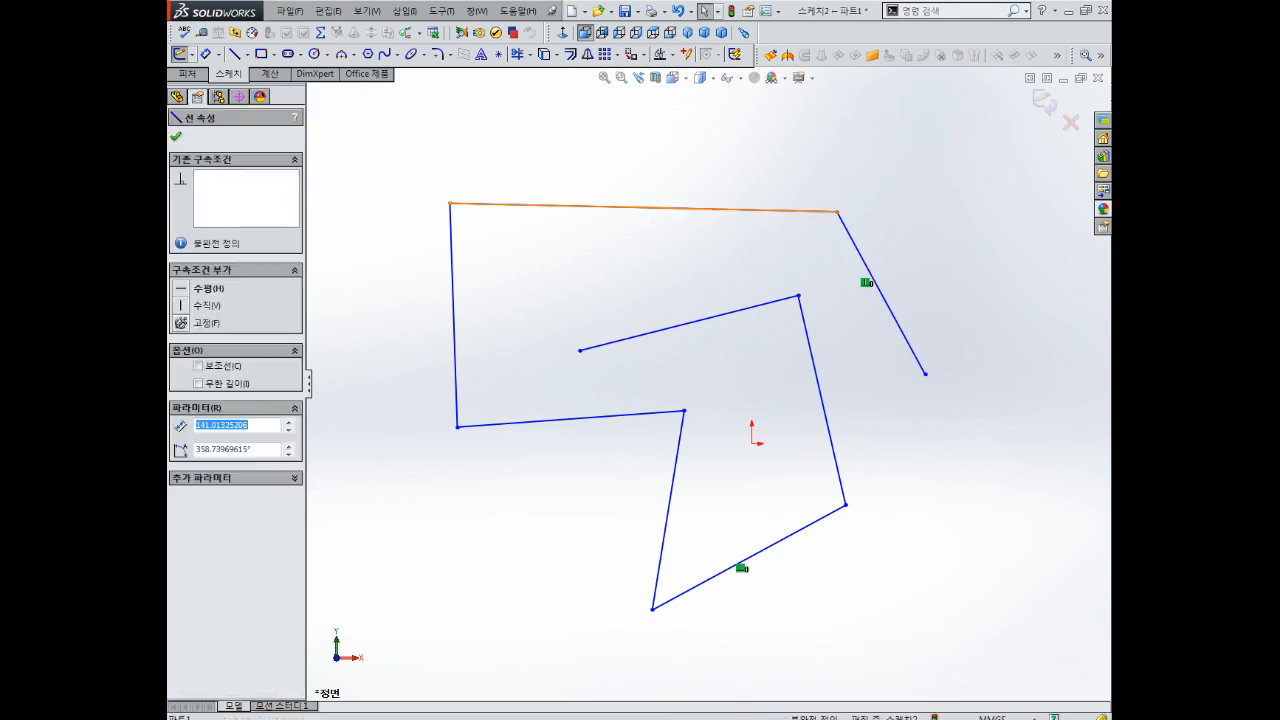
{"action": "left_click", "coordinate": [650, 230]}
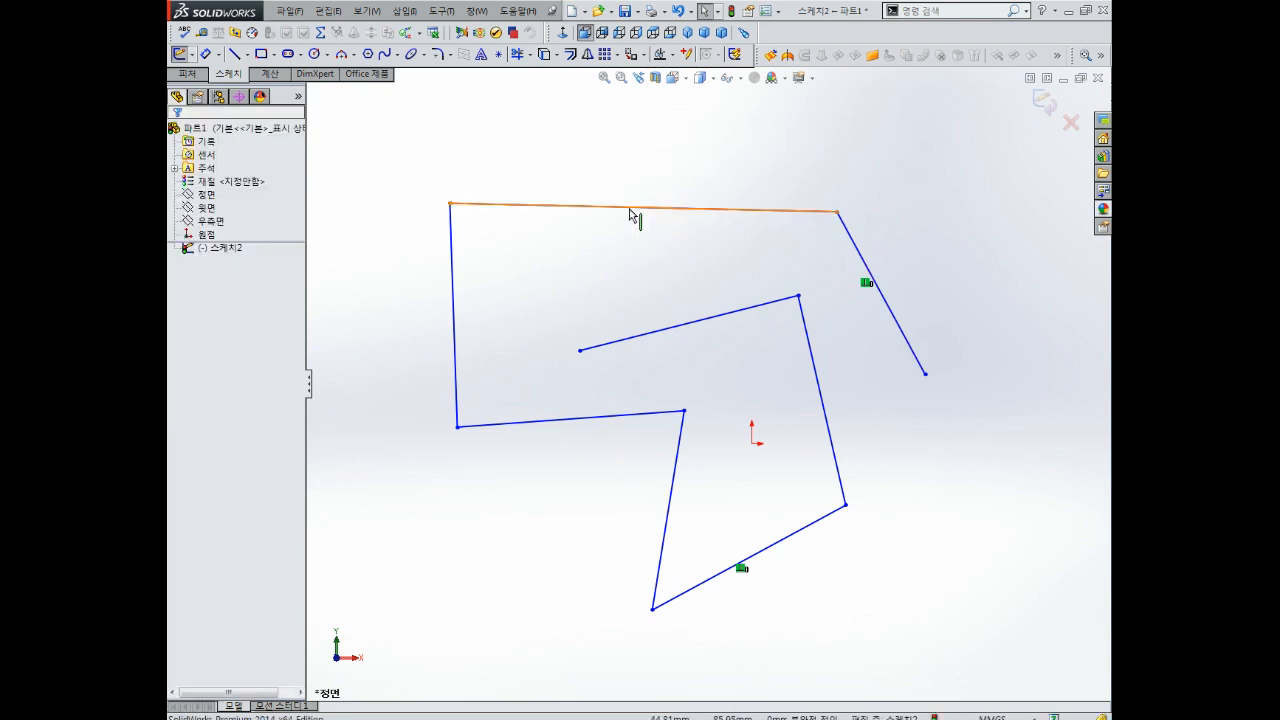
{"action": "left_click", "coordinate": [631, 210]}
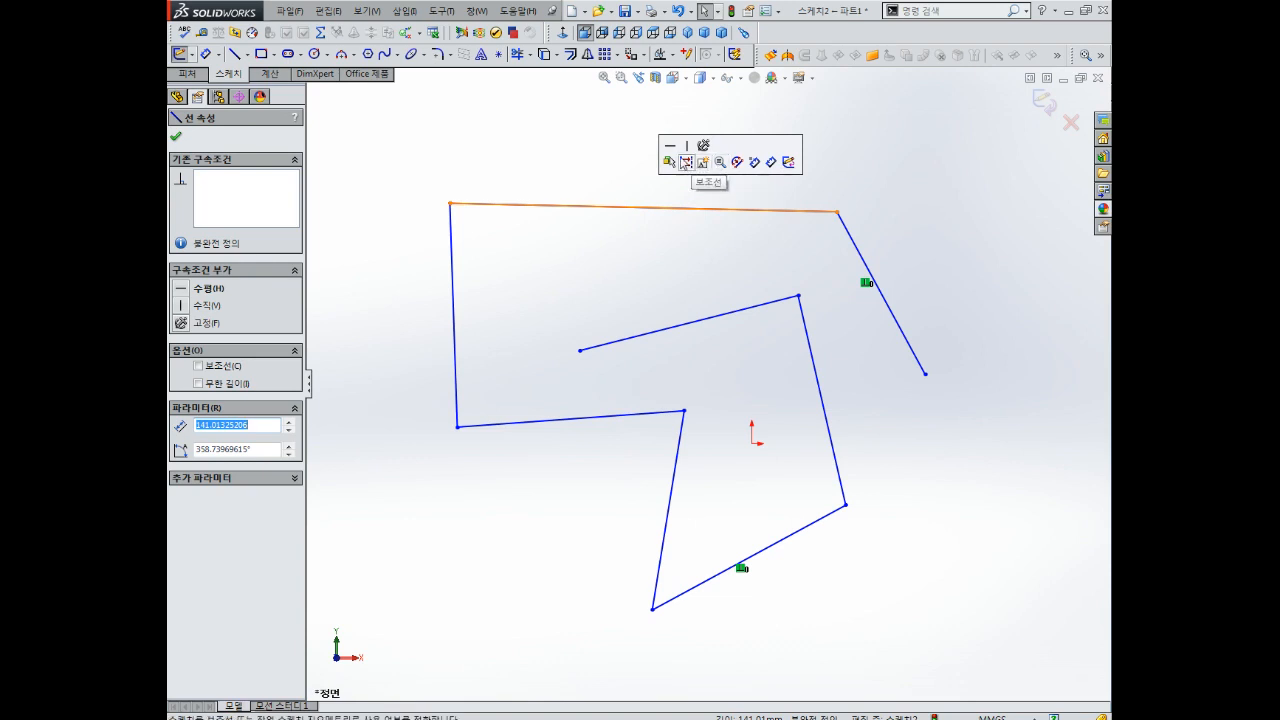
{"action": "left_click", "coordinate": [671, 149]}
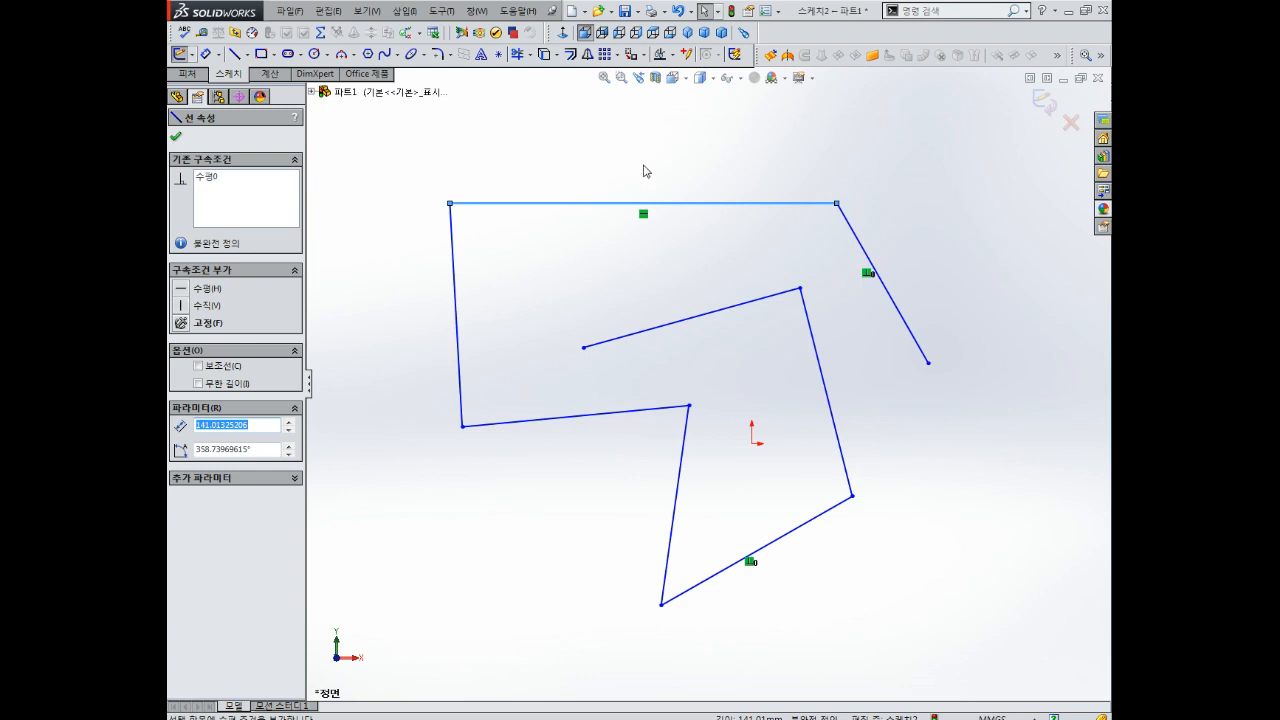
Step: Add a vertical relation to the nearly upright line at the start of the upper line
{"action": "left_click", "coordinate": [453, 263]}
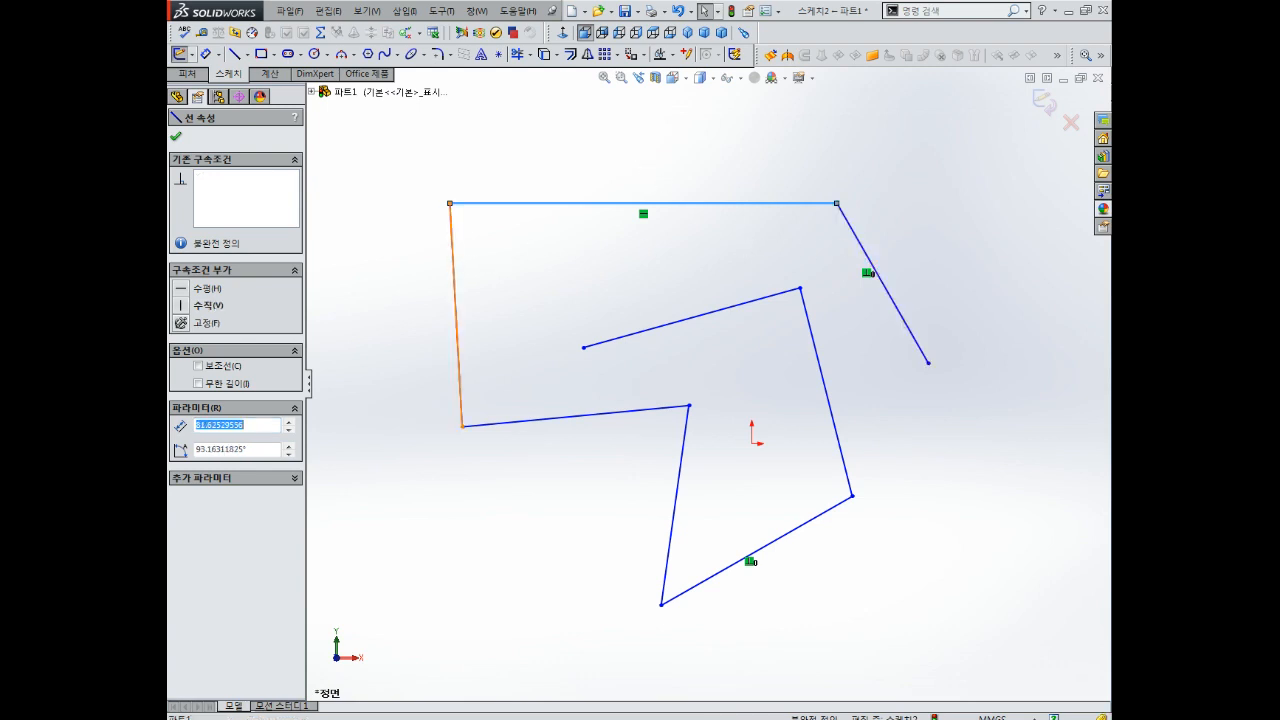
{"action": "left_click", "coordinate": [503, 363]}
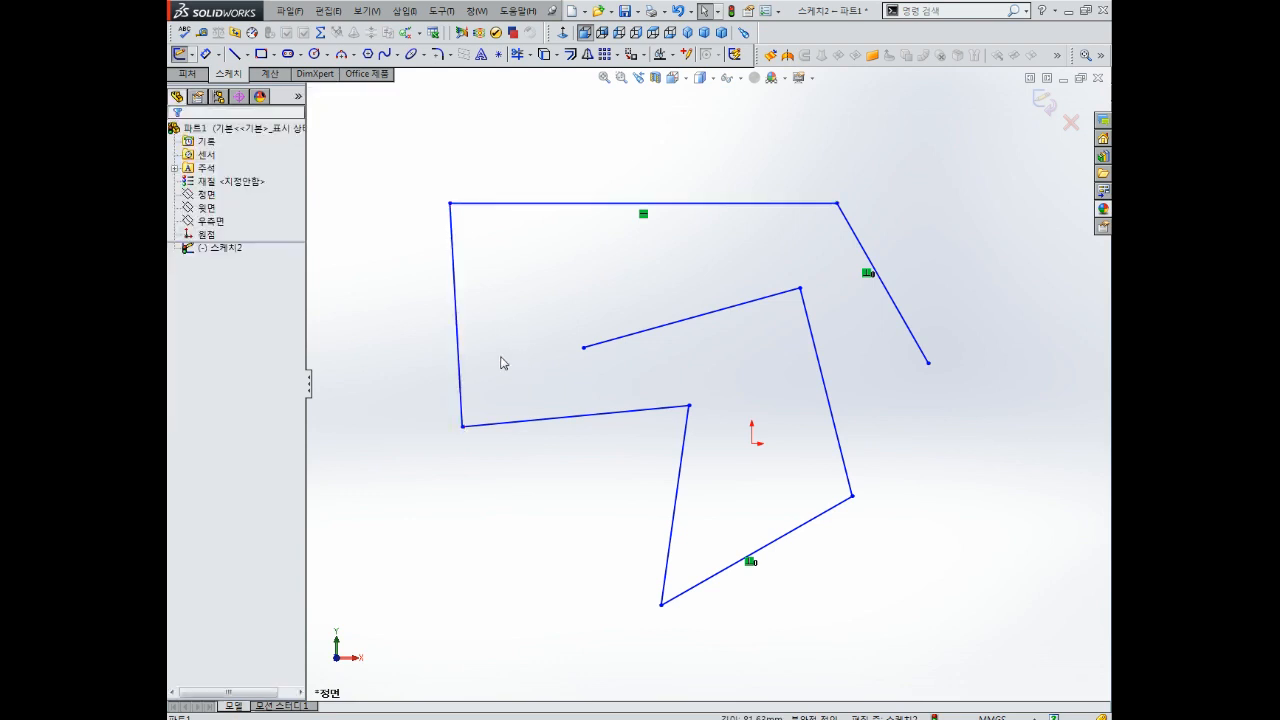
{"action": "left_click", "coordinate": [456, 250]}
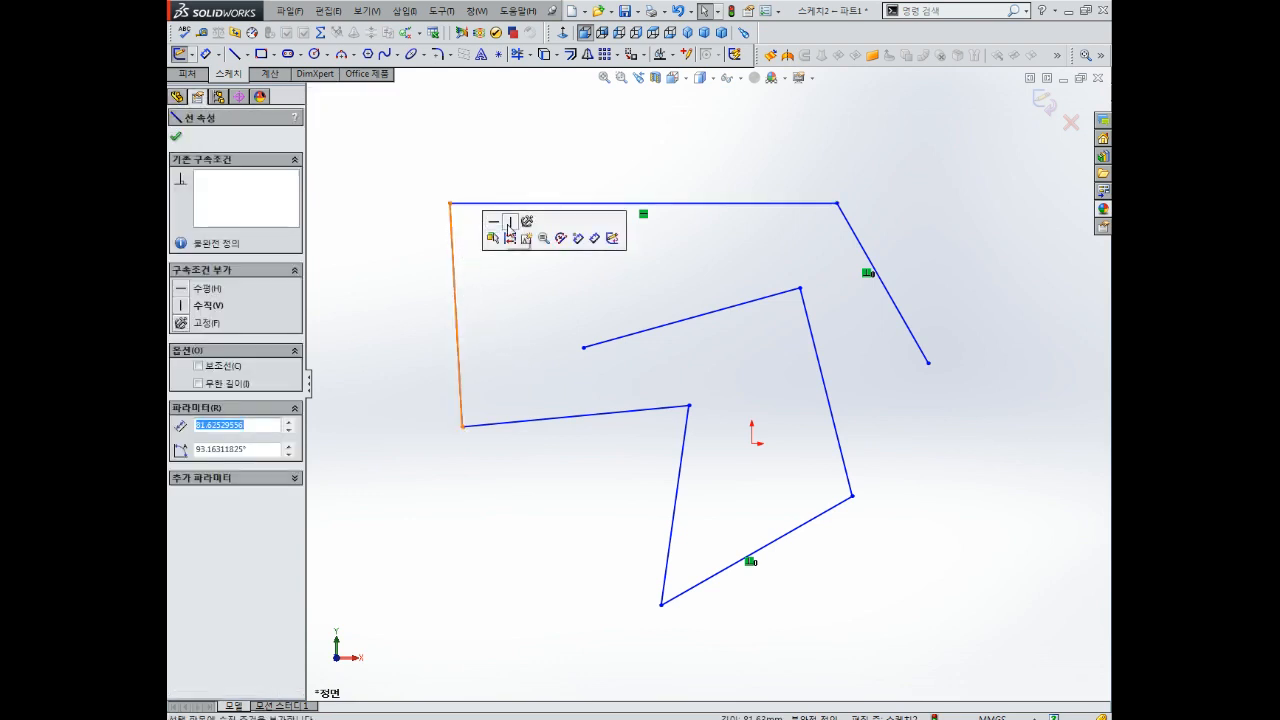
{"action": "left_click", "coordinate": [511, 224]}
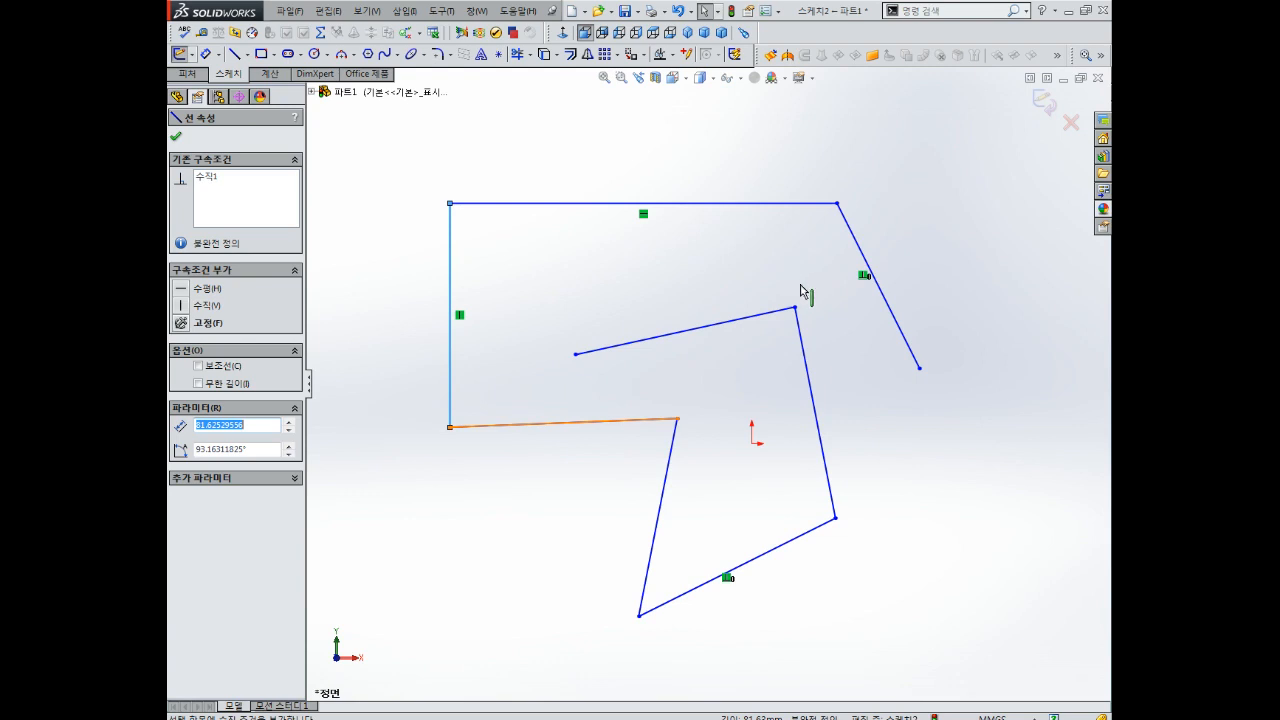
{"action": "key", "text": "Escape"}
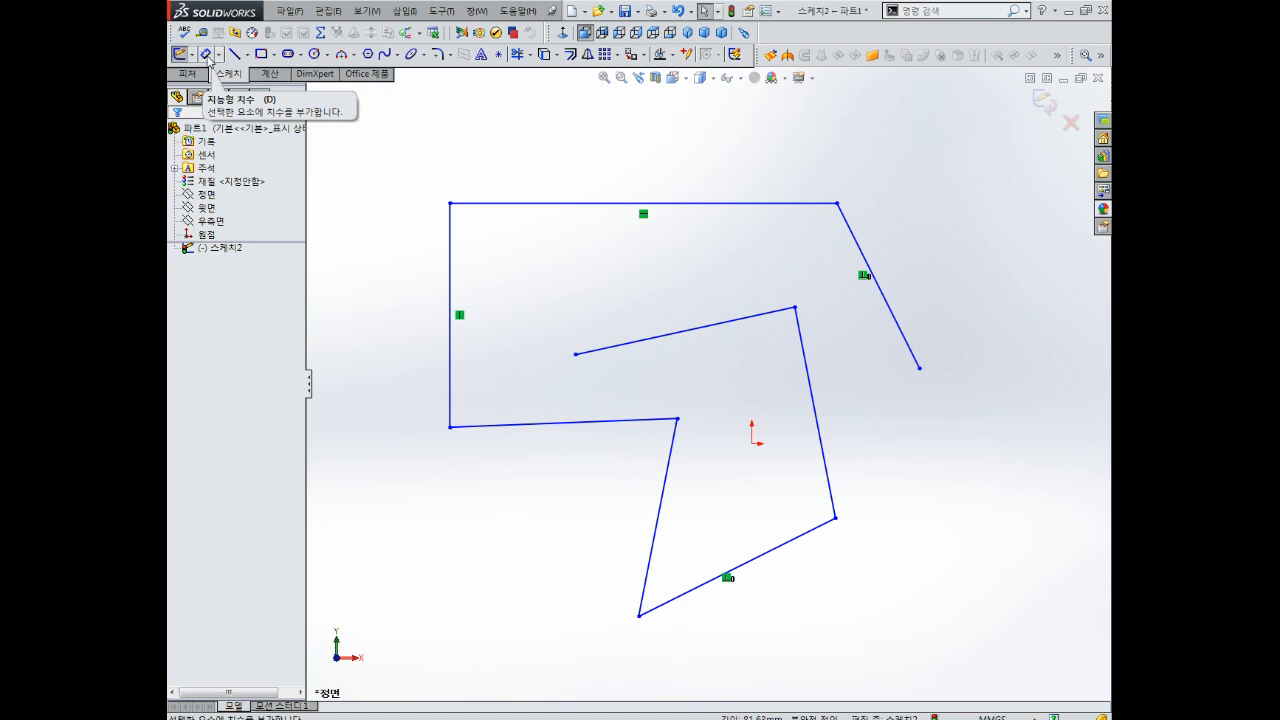
Step: Dimension the horizontal upper line with Smart Dimension and set its length to 50 mm
{"action": "left_click", "coordinate": [207, 55]}
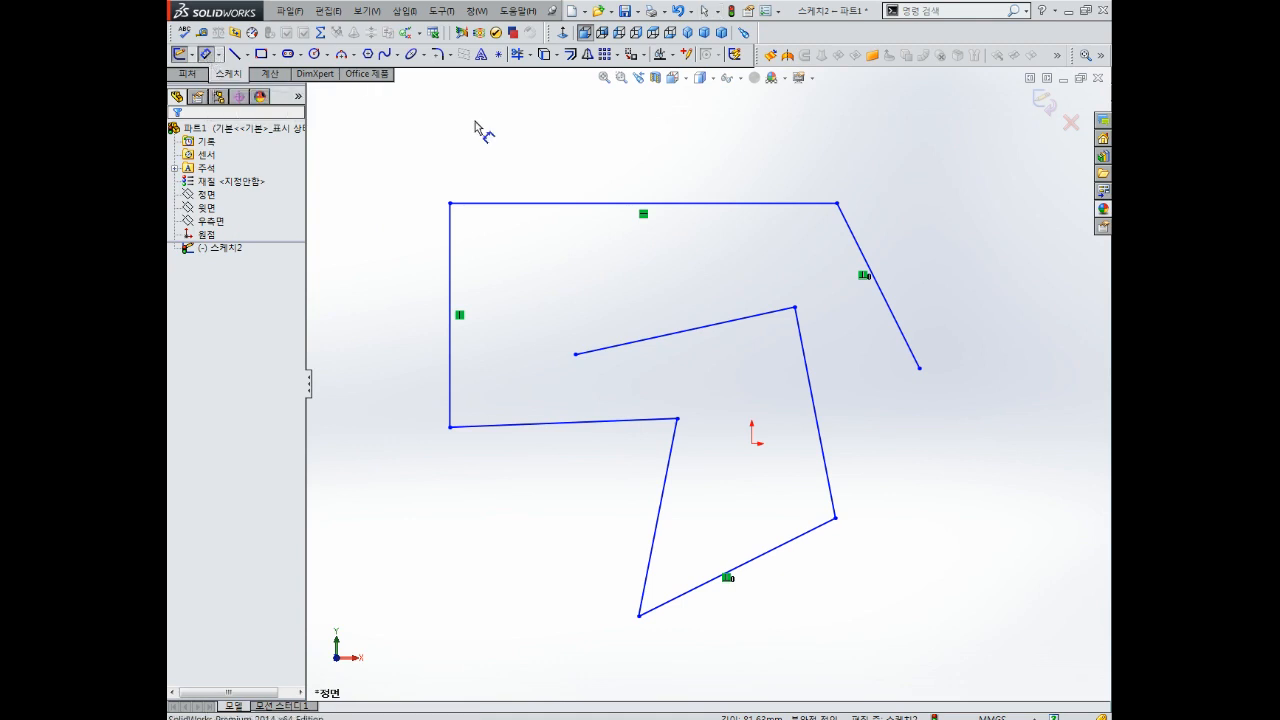
{"action": "left_click", "coordinate": [543, 205]}
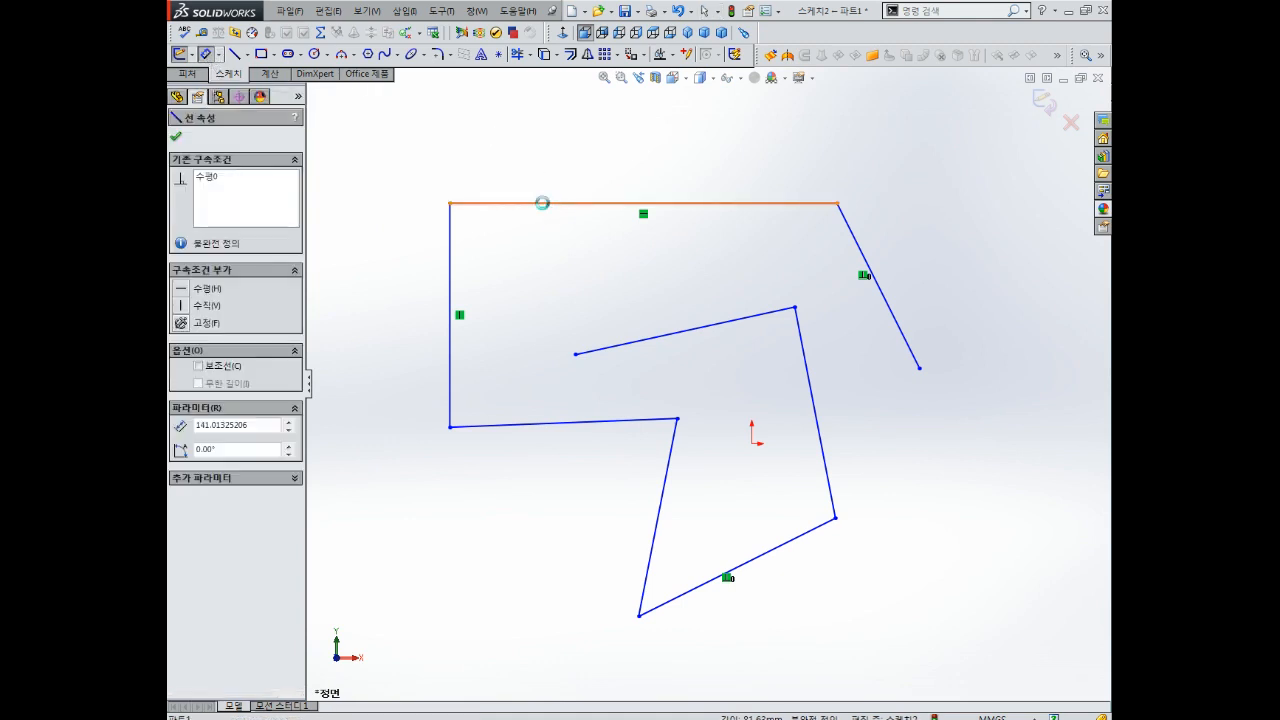
{"action": "left_click", "coordinate": [548, 147]}
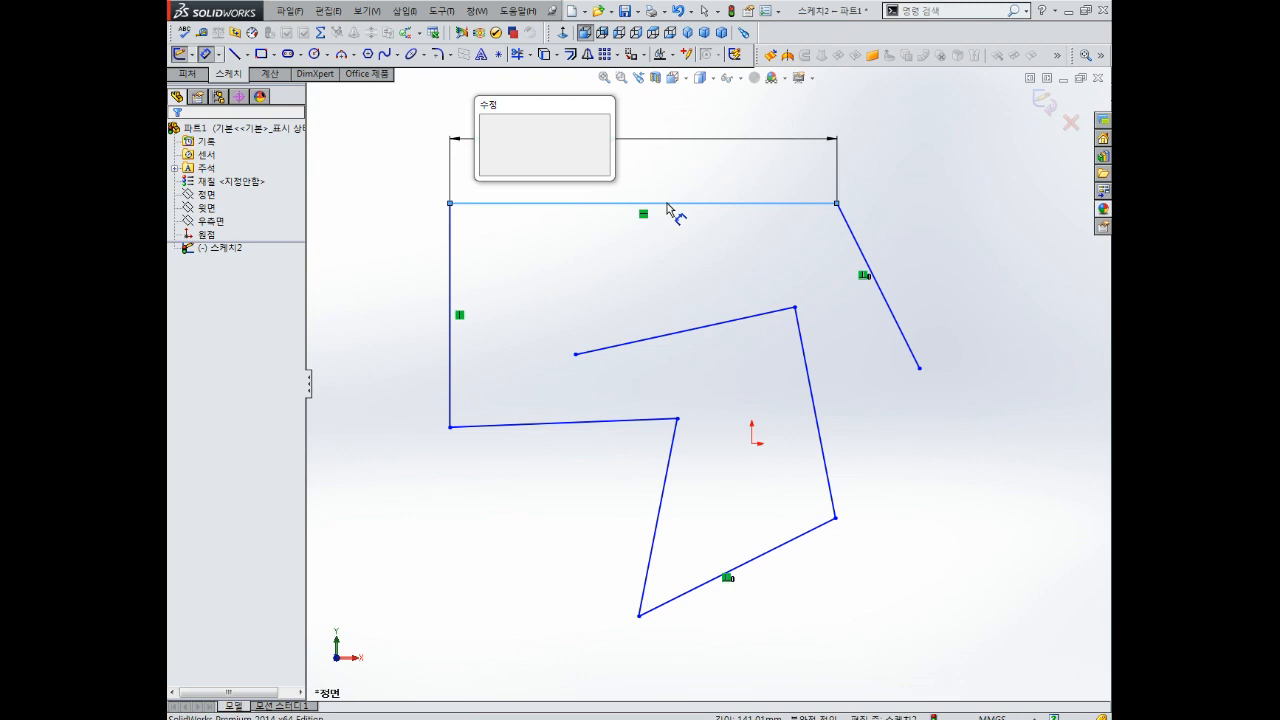
{"action": "type", "text": "50"}
{"action": "key", "text": "Return"}
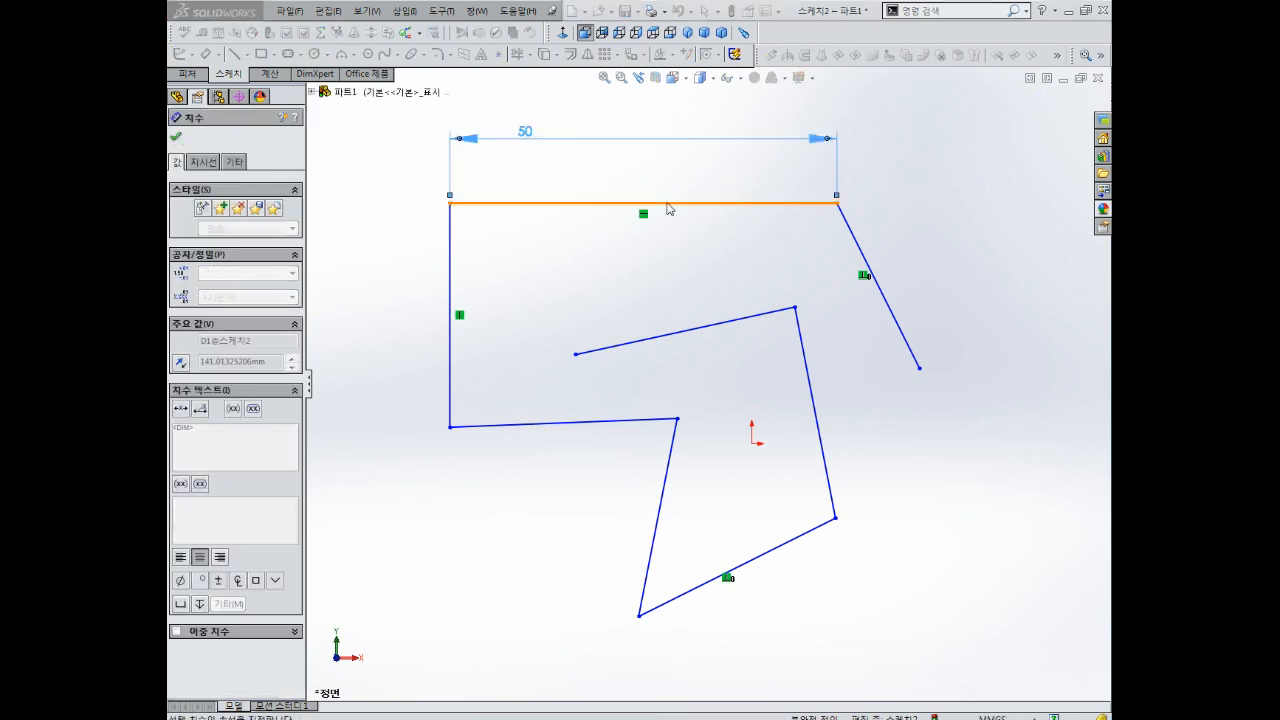
Step: Dimension the vertical line and set its length to 30 mm
{"action": "scroll", "coordinate": [570, 220], "scroll_direction": "down", "scroll_amount": 3}
{"action": "scroll", "coordinate": [617, 309], "scroll_direction": "up", "scroll_amount": 2}
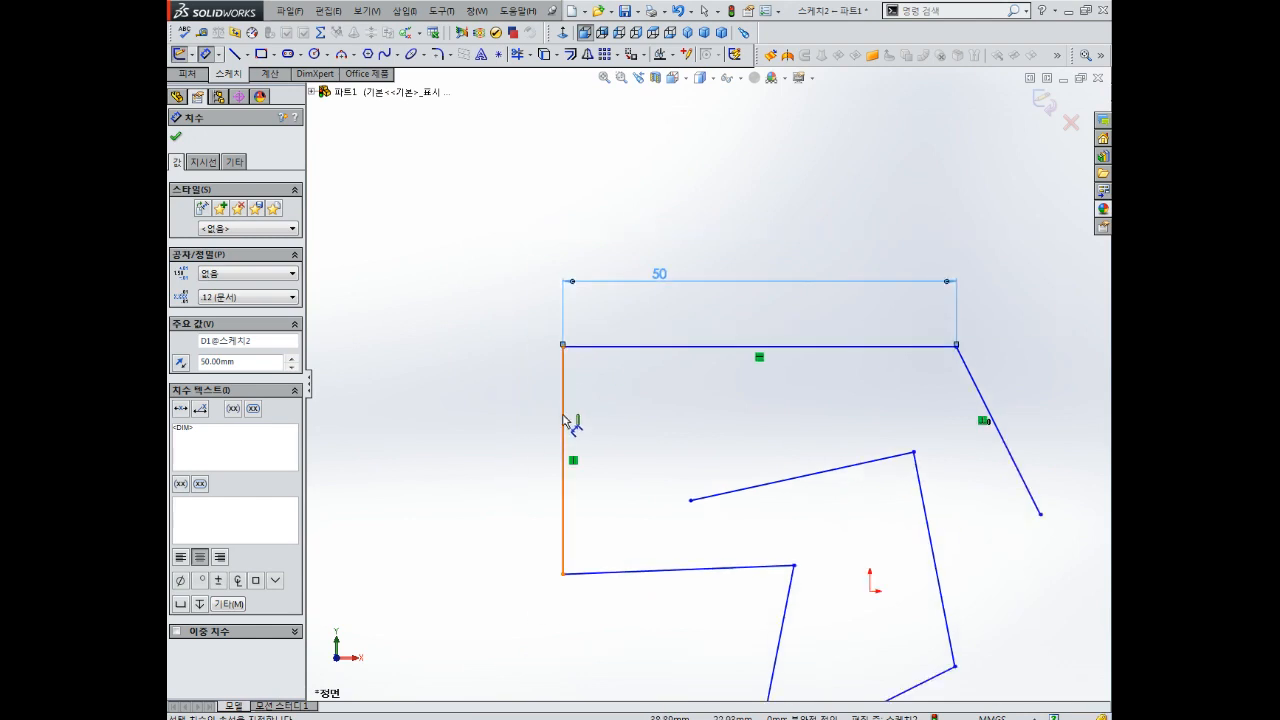
{"action": "left_click", "coordinate": [490, 432]}
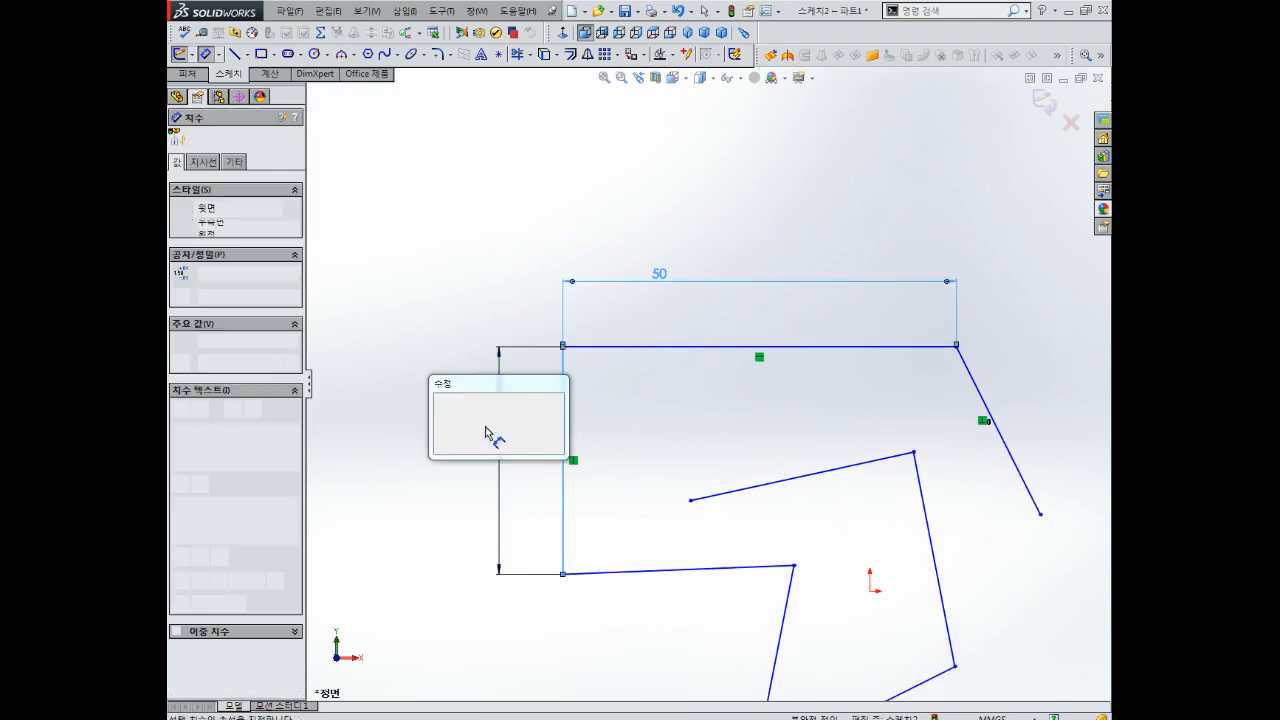
{"action": "key", "text": "Return"}
{"action": "type", "text": "30"}
{"action": "key", "text": "Return"}
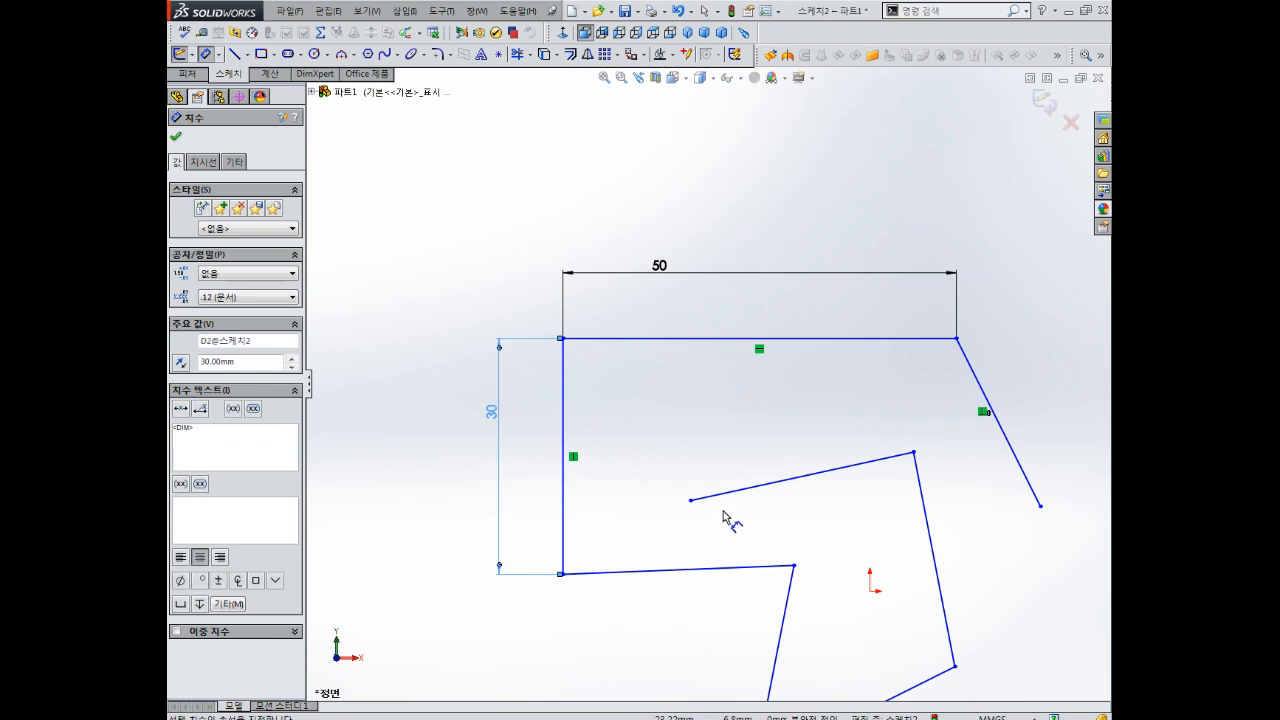
Step: Leave the dimension tool and delete the perpendicular relation between the slanted outer line and the lowest line
{"action": "key", "text": "z"}
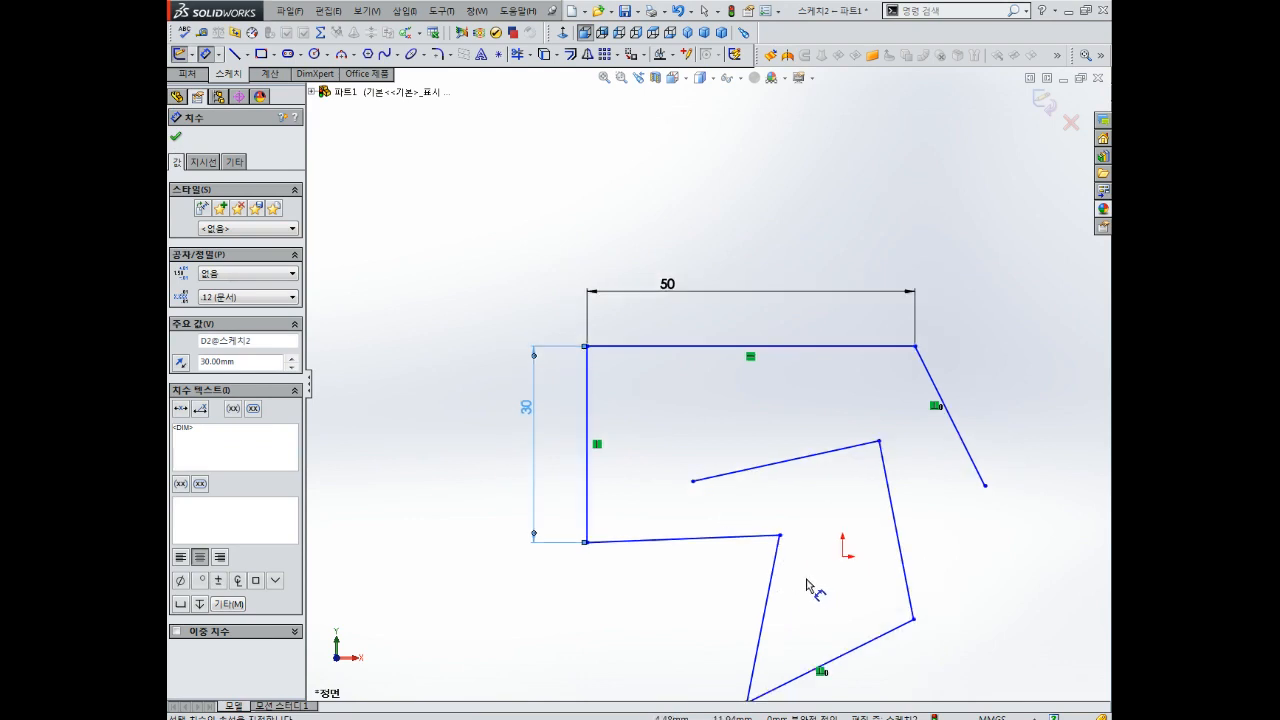
{"action": "key", "text": "z"}
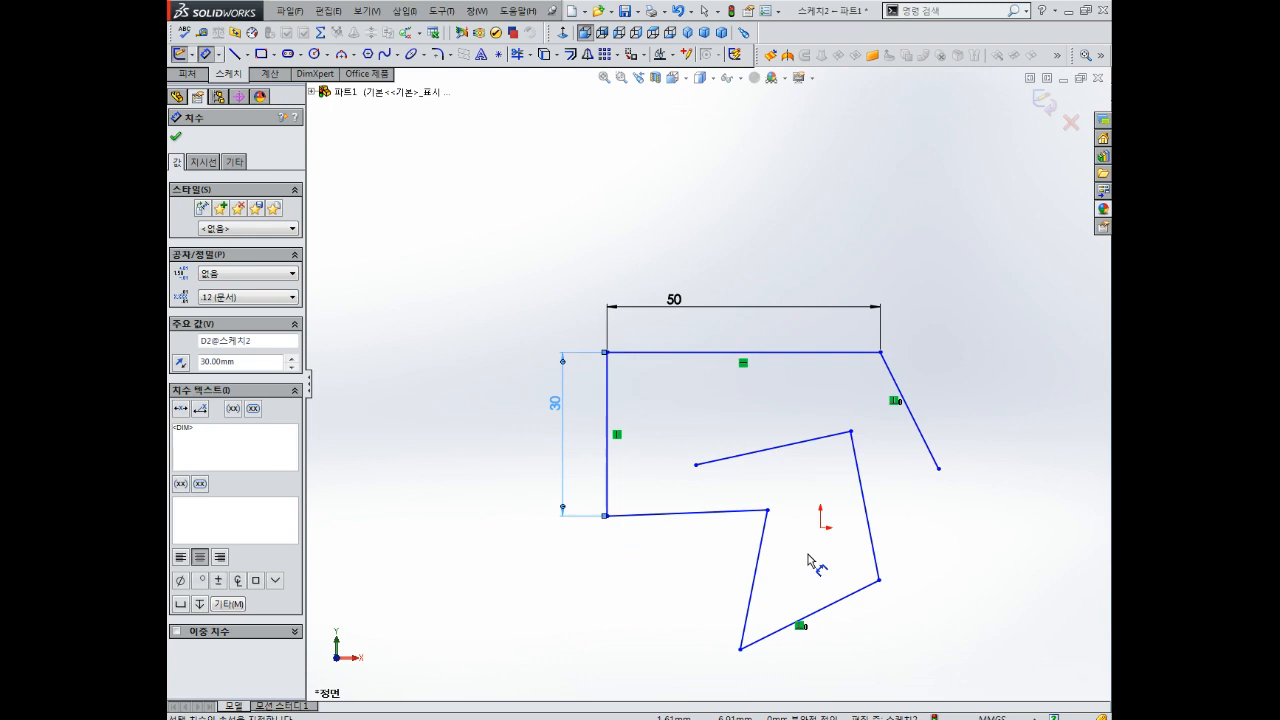
{"action": "scroll", "coordinate": [811, 563], "scroll_direction": "down", "scroll_amount": 2}
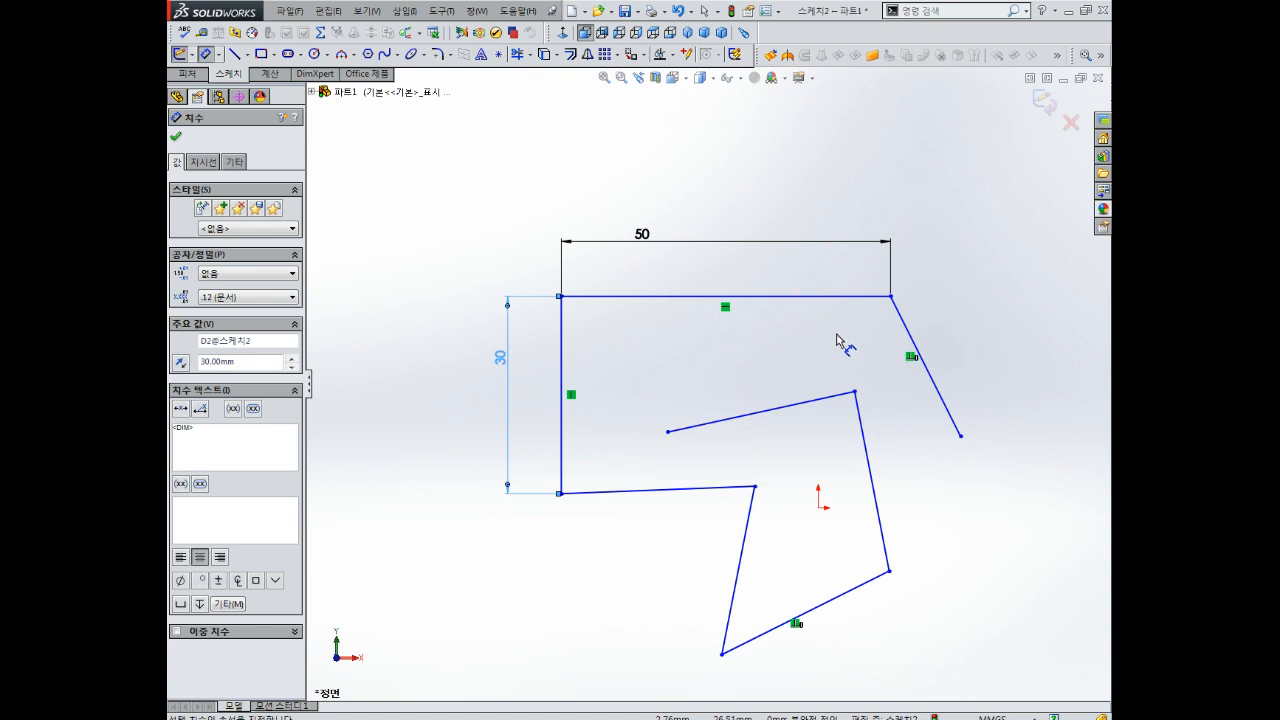
{"action": "left_click", "coordinate": [838, 340]}
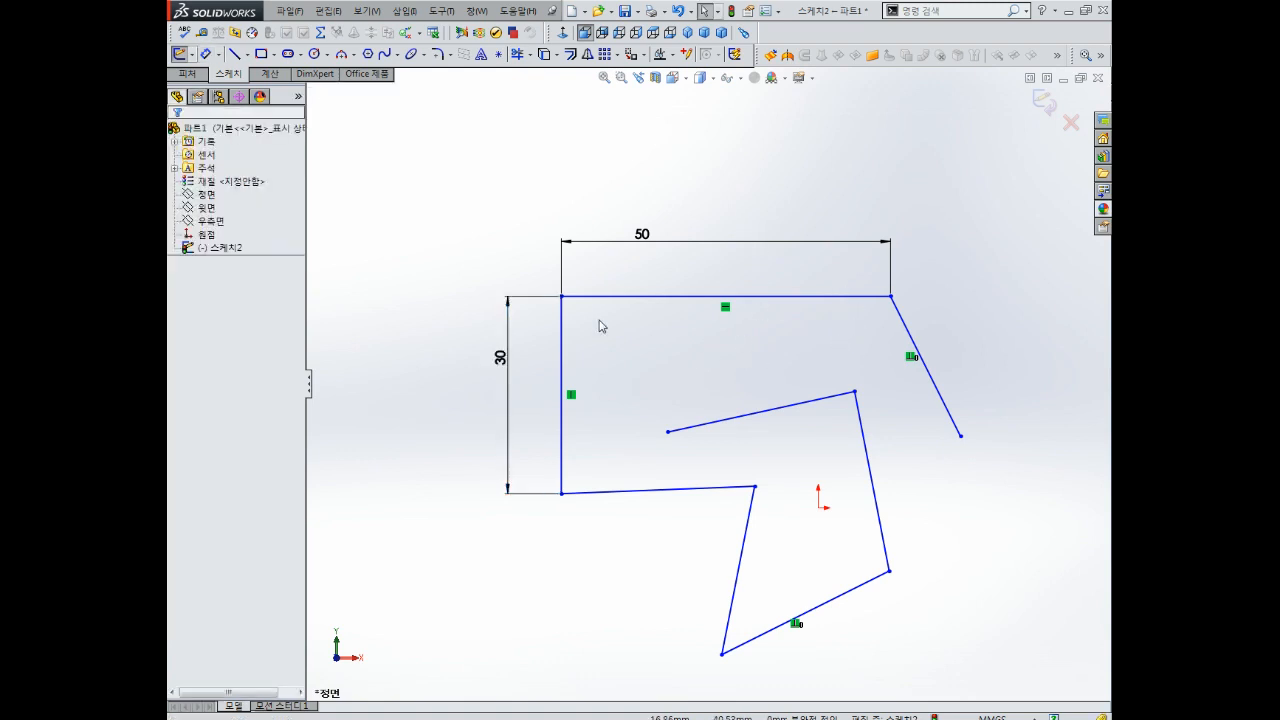
{"action": "scroll", "coordinate": [857, 331], "scroll_direction": "up", "scroll_amount": 5}
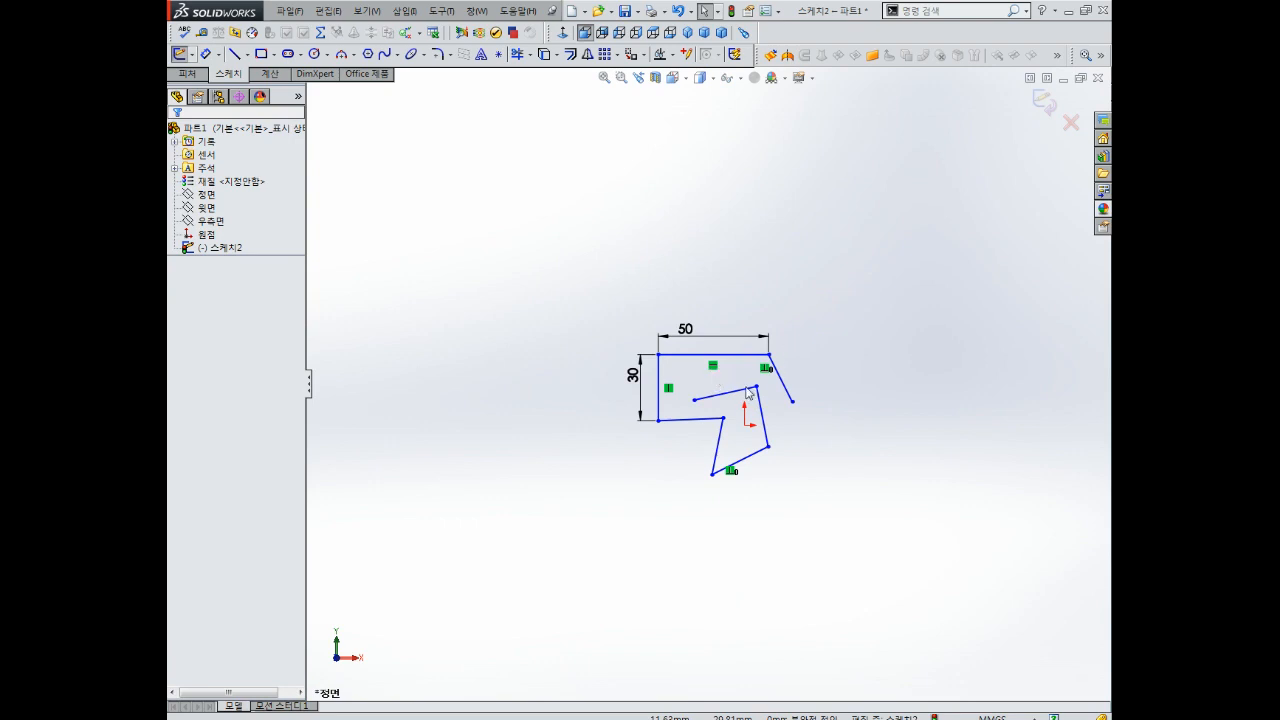
{"action": "scroll", "coordinate": [765, 388], "scroll_direction": "down", "scroll_amount": 5}
{"action": "scroll", "coordinate": [774, 371], "scroll_direction": "down", "scroll_amount": 2}
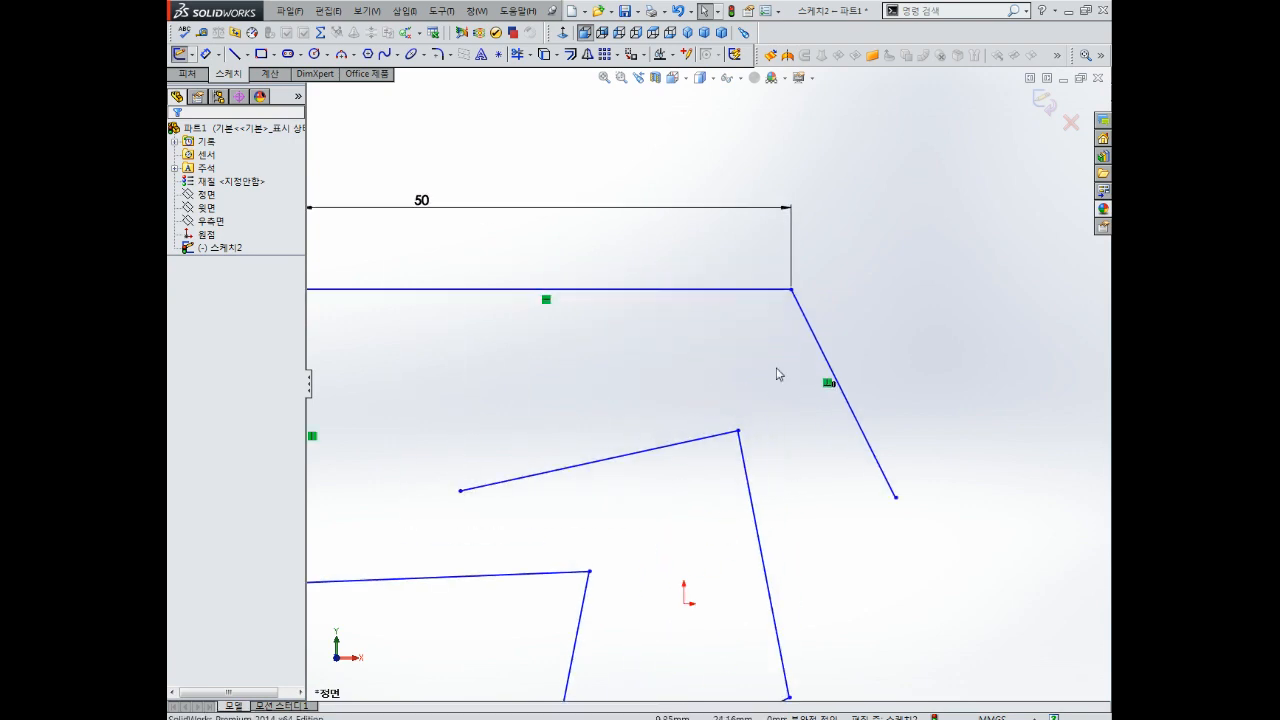
{"action": "scroll", "coordinate": [786, 374], "scroll_direction": "up", "scroll_amount": 2}
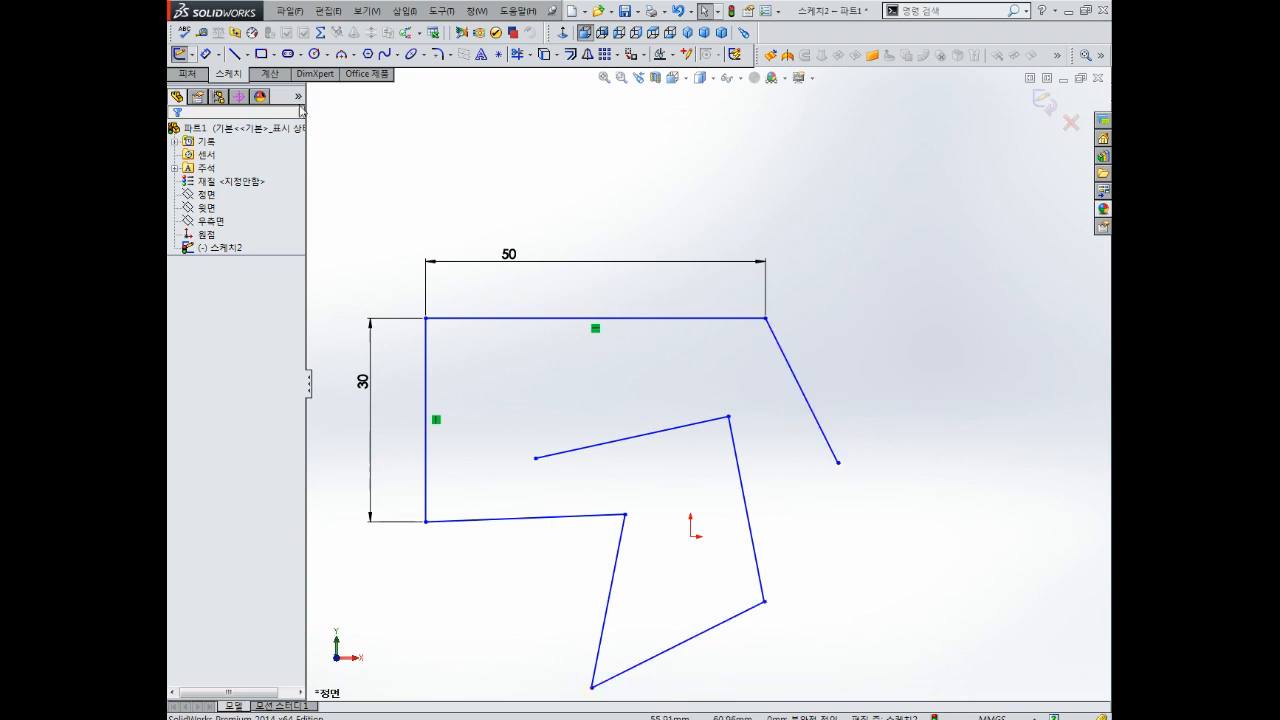
Step: Dimension the angle between the horizontal upper line and the slanted outer line and set it to 120 degrees
{"action": "left_click", "coordinate": [205, 54]}
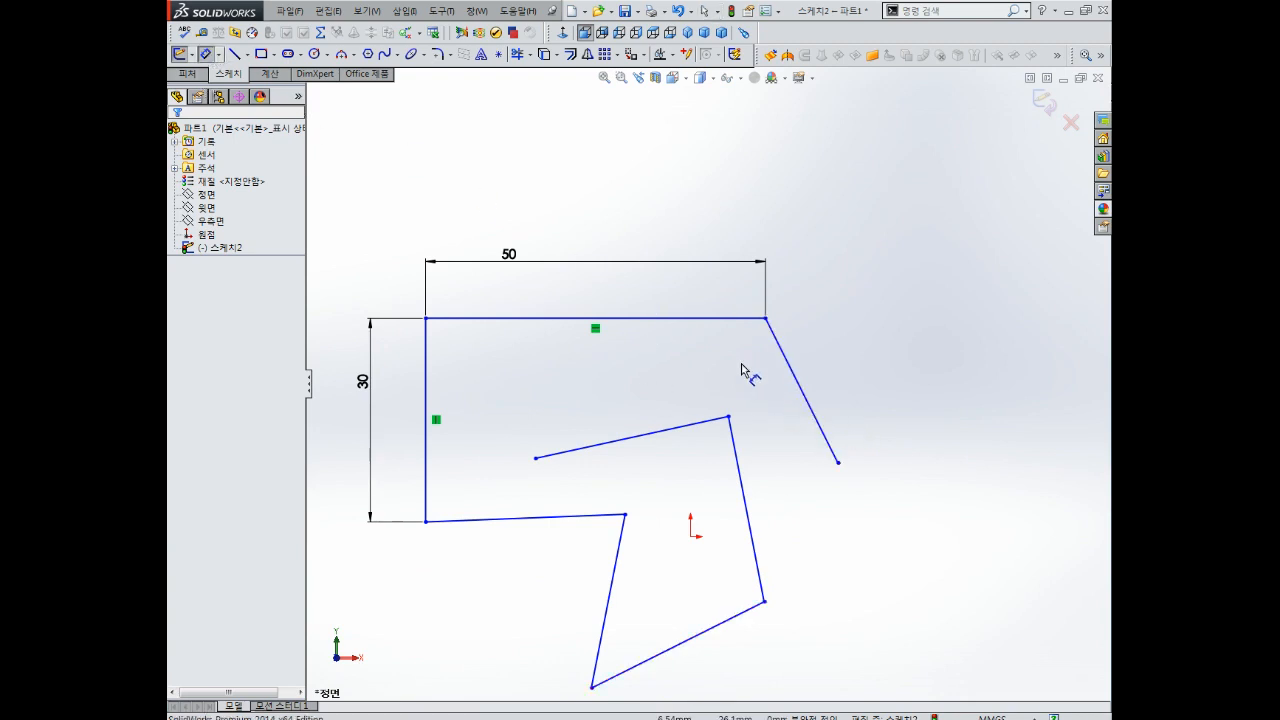
{"action": "left_click", "coordinate": [728, 320]}
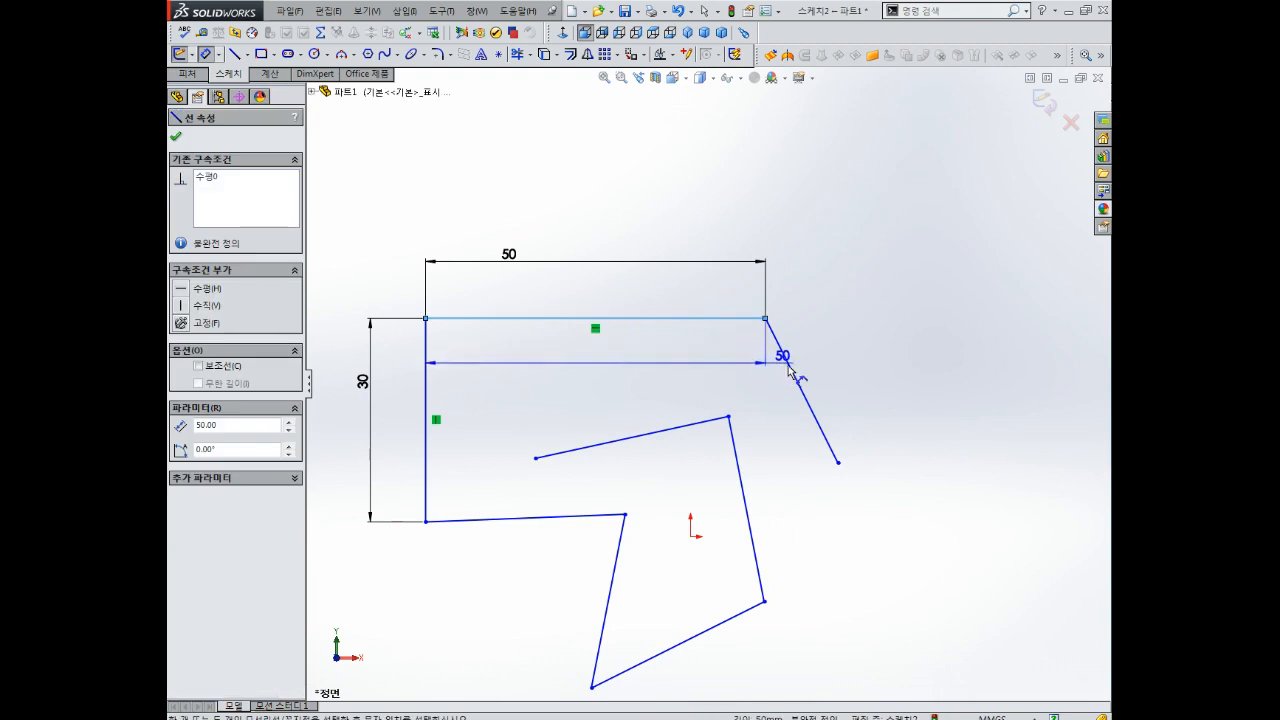
{"action": "left_click", "coordinate": [790, 370]}
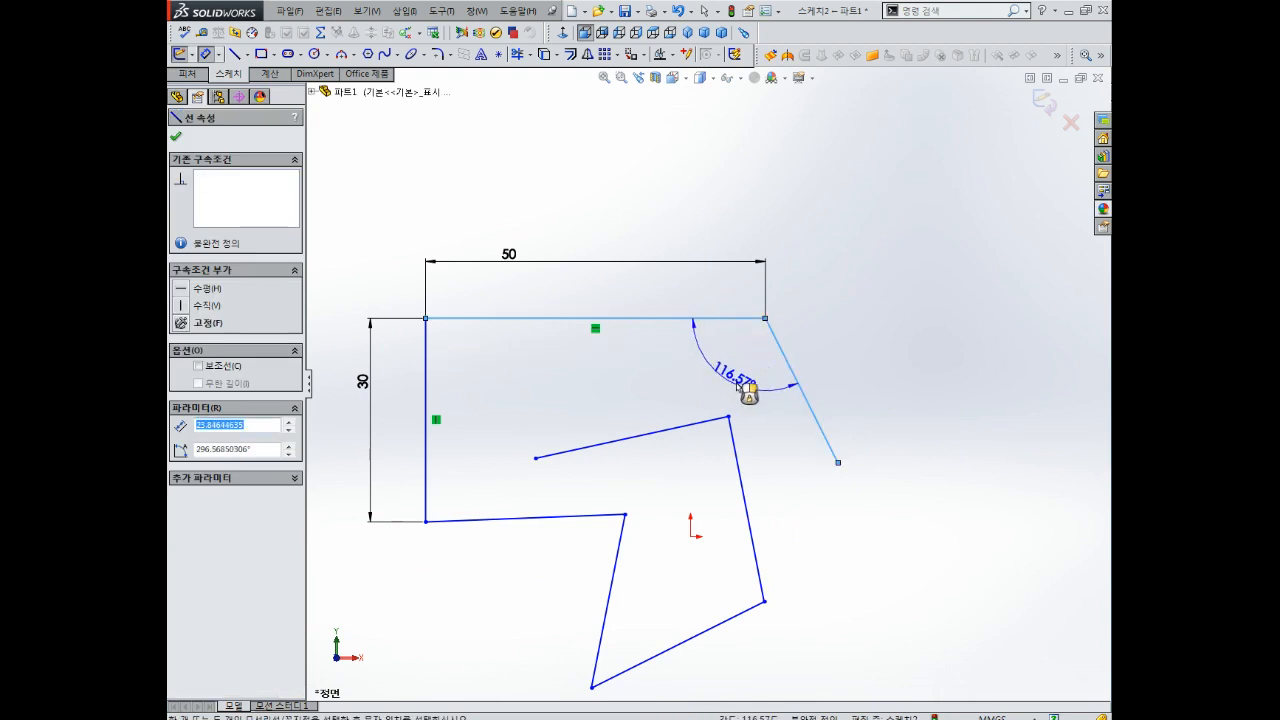
{"action": "left_click", "coordinate": [742, 387]}
{"action": "type", "text": "120"}
{"action": "key", "text": "Return"}
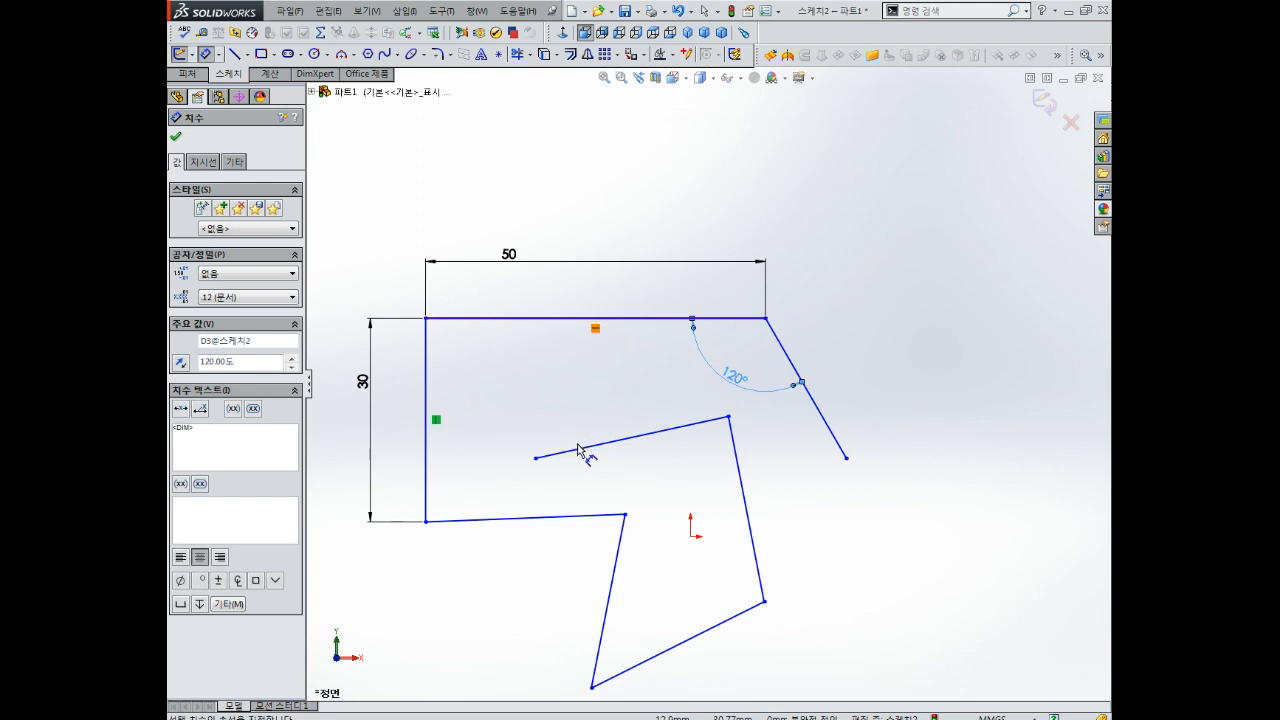
Step: Leave the dimension tool and delete the horizontal relation from the upper line
{"action": "scroll", "coordinate": [580, 450], "scroll_direction": "down", "scroll_amount": 2}
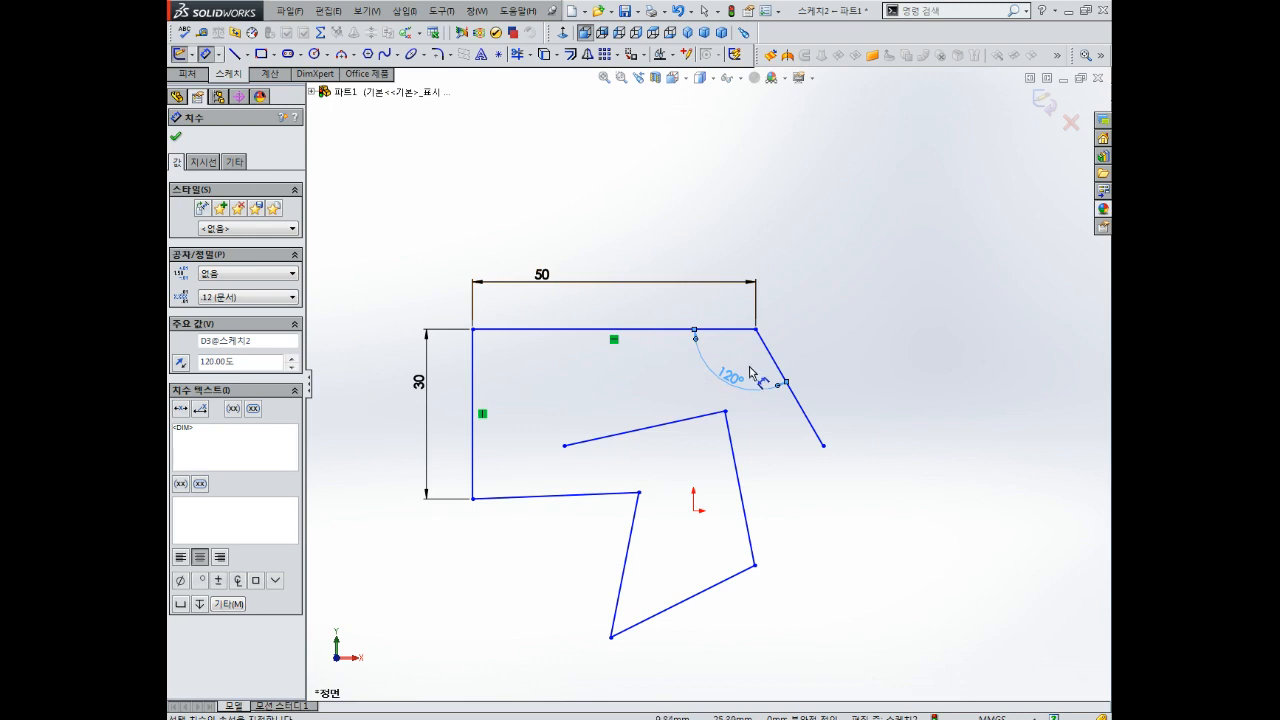
{"action": "key", "text": "Escape"}
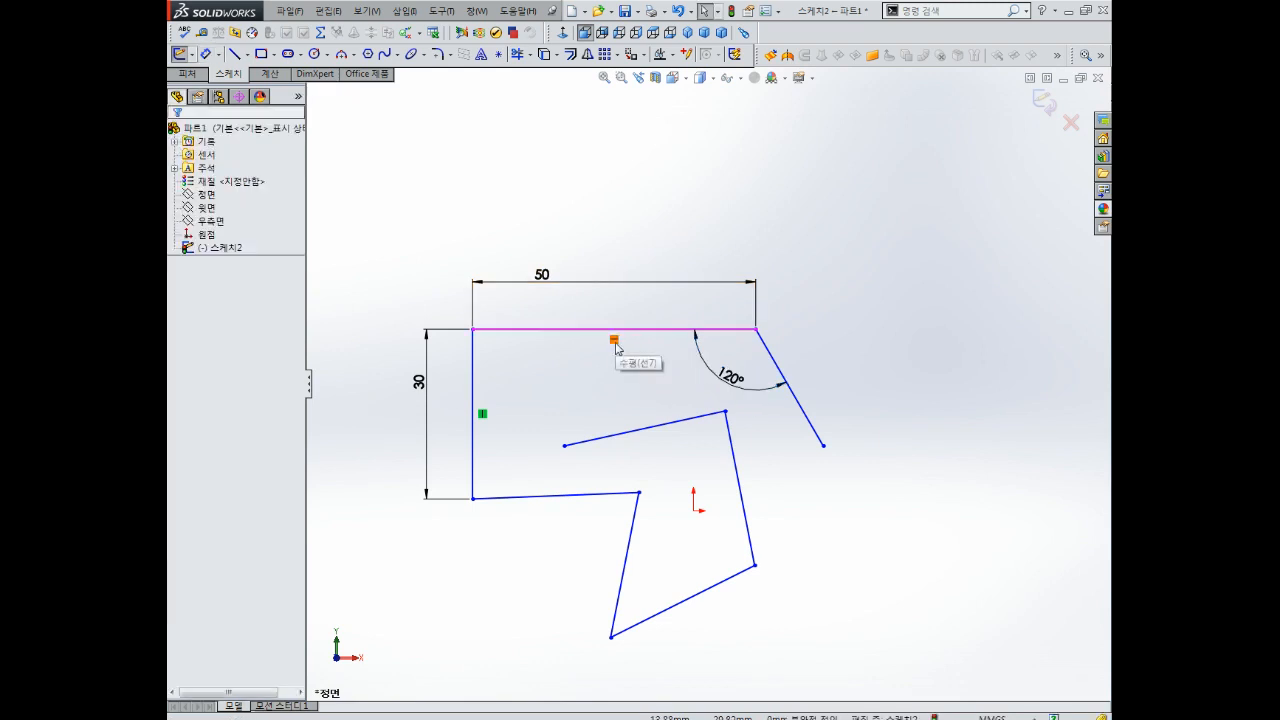
{"action": "left_click", "coordinate": [614, 340]}
{"action": "key", "text": "Delete"}
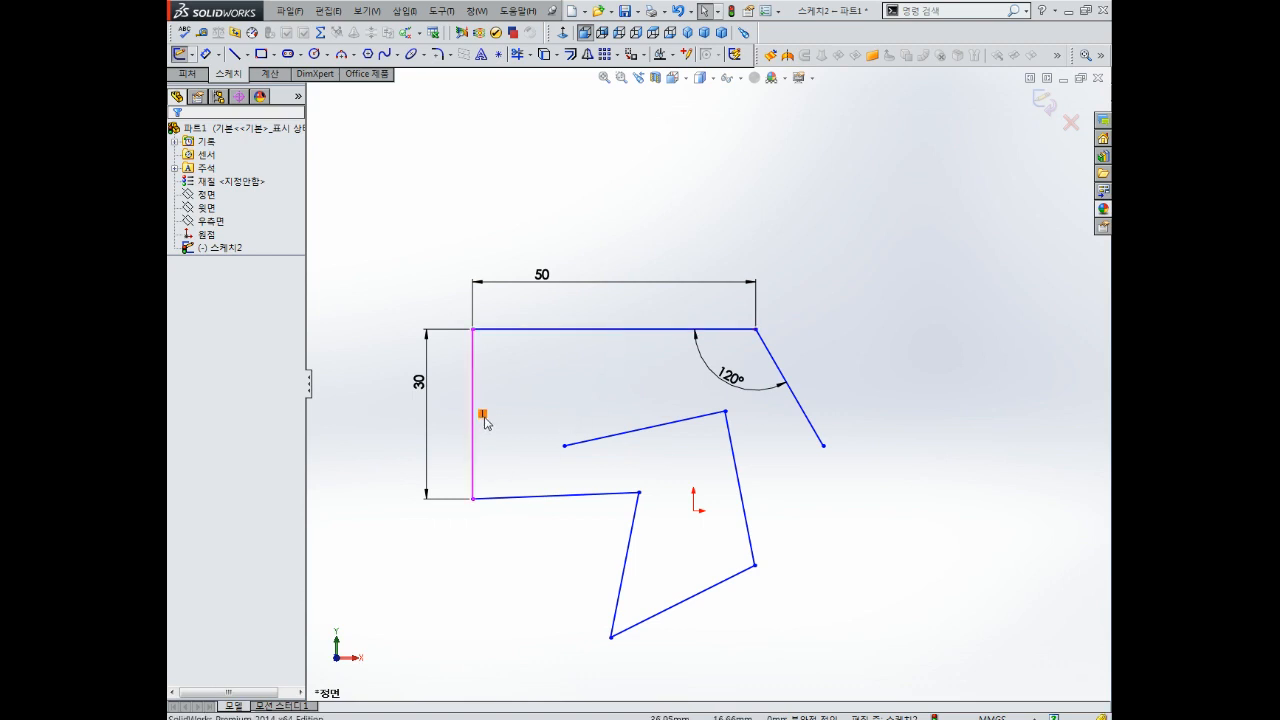
Step: Delete the vertical relation from the line carrying the 30 mm dimension
{"action": "key", "text": "Delete"}
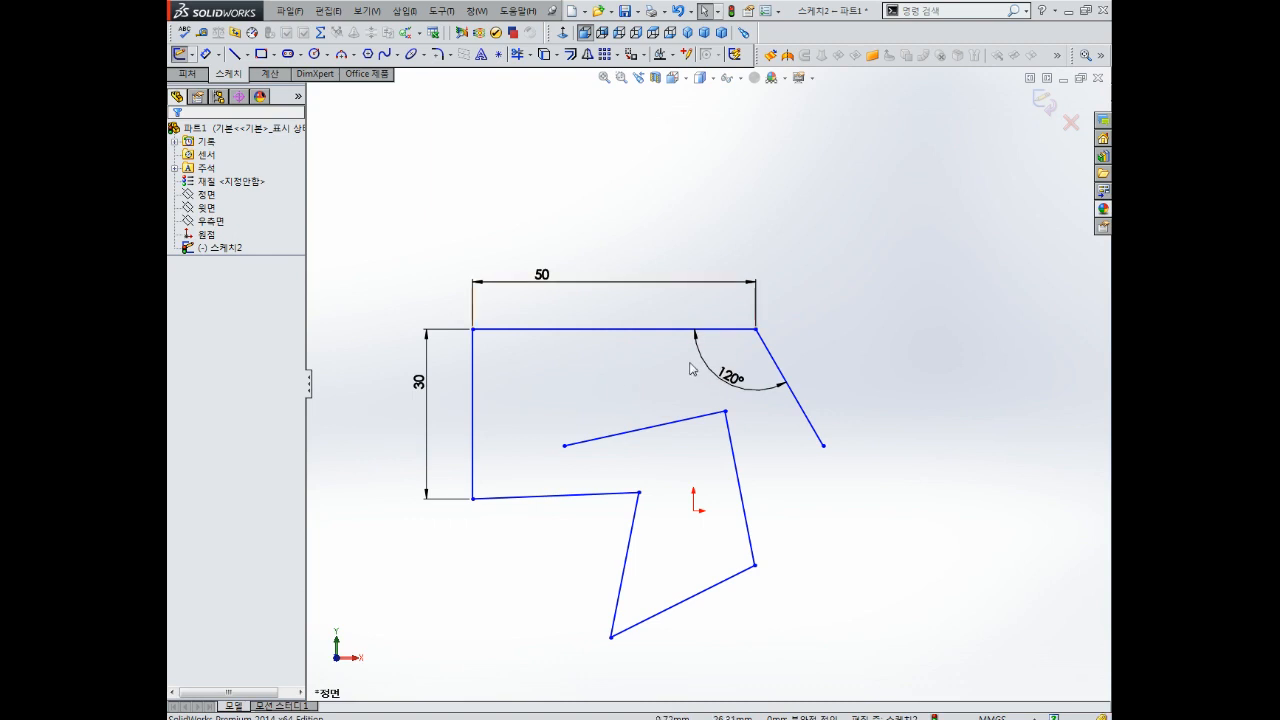
Step: Switch the display of sketch relations off and back on
{"action": "left_click", "coordinate": [741, 79]}
{"action": "left_click", "coordinate": [754, 131]}
{"action": "left_click", "coordinate": [738, 83]}
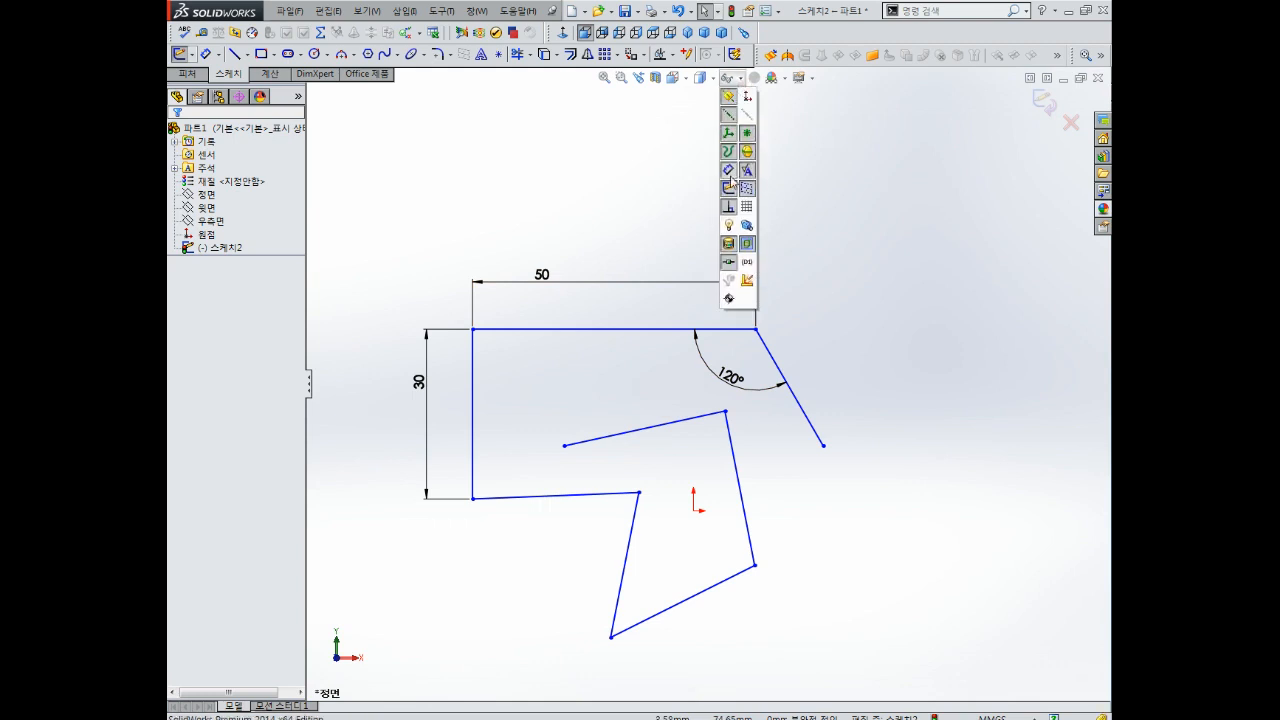
{"action": "left_click", "coordinate": [730, 212]}
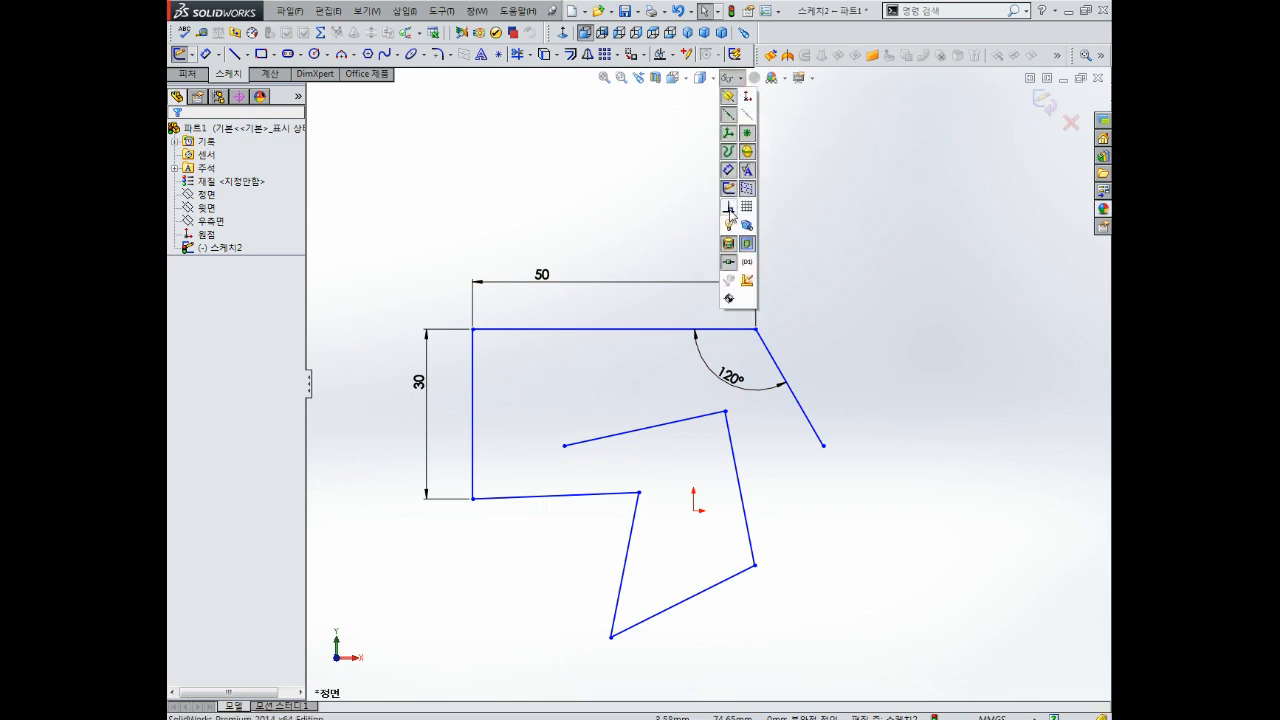
{"action": "left_click", "coordinate": [731, 213]}
{"action": "left_click", "coordinate": [731, 213]}
{"action": "left_click", "coordinate": [853, 211]}
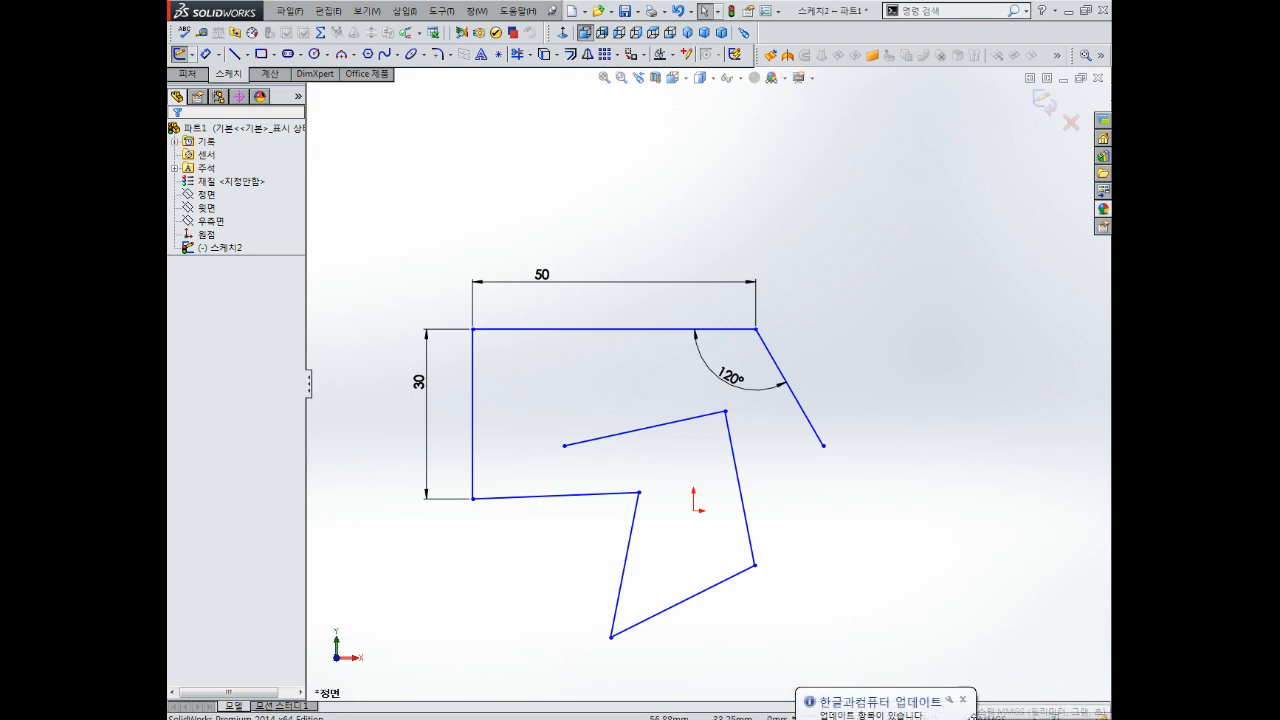
Step: Examine the unit systems available for the document without choosing a different one
{"action": "left_click", "coordinate": [1015, 716]}
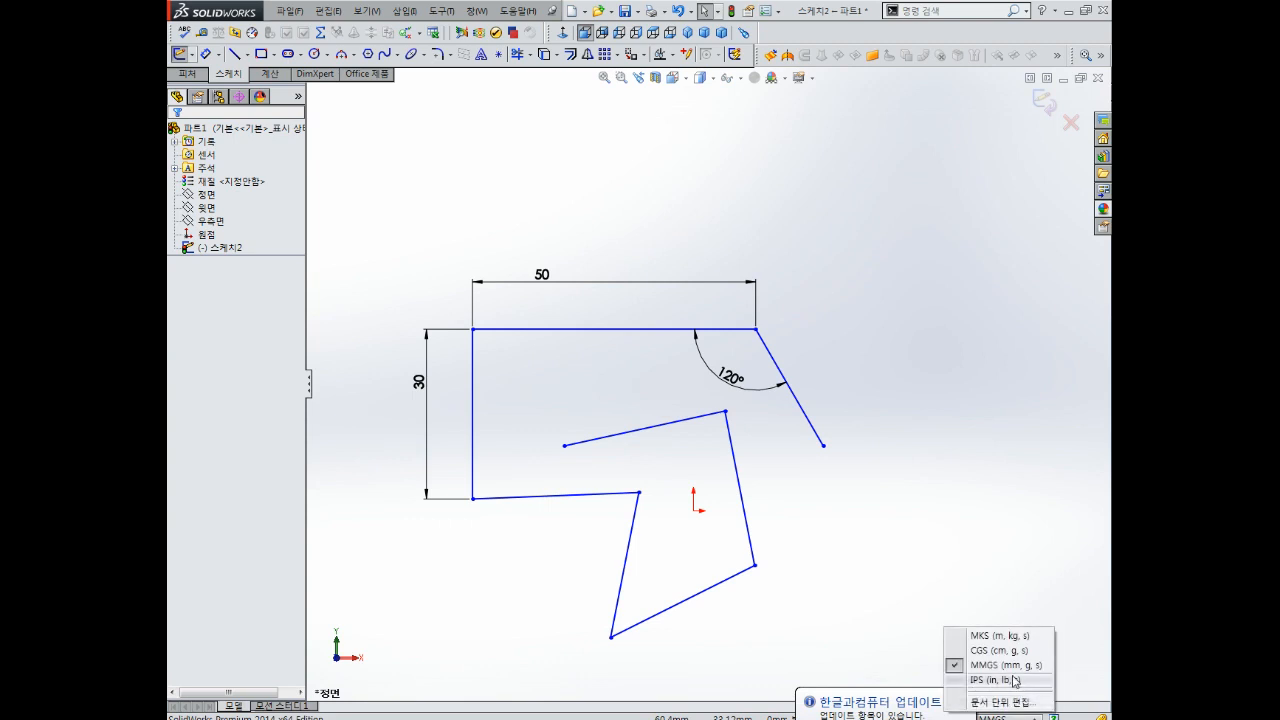
{"action": "left_click", "coordinate": [1044, 531]}
{"action": "left_click", "coordinate": [1005, 716]}
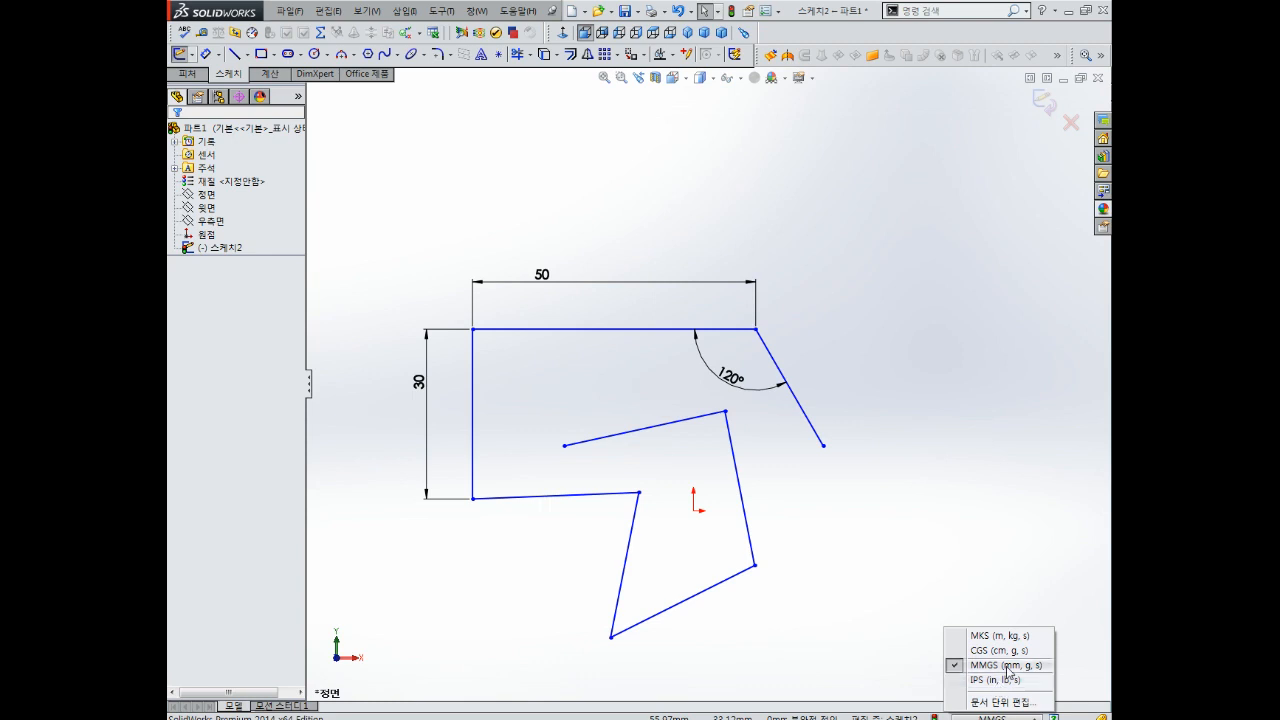
{"action": "left_click", "coordinate": [999, 541]}
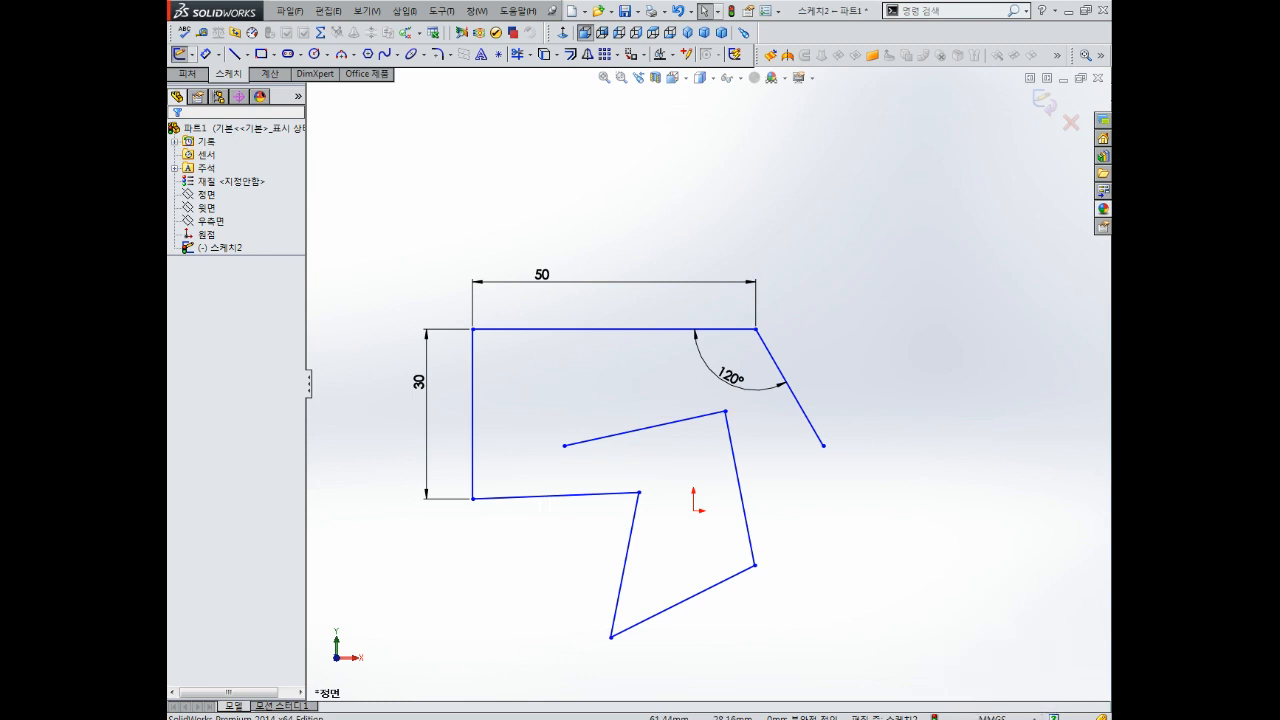
{"action": "left_click", "coordinate": [1014, 716]}
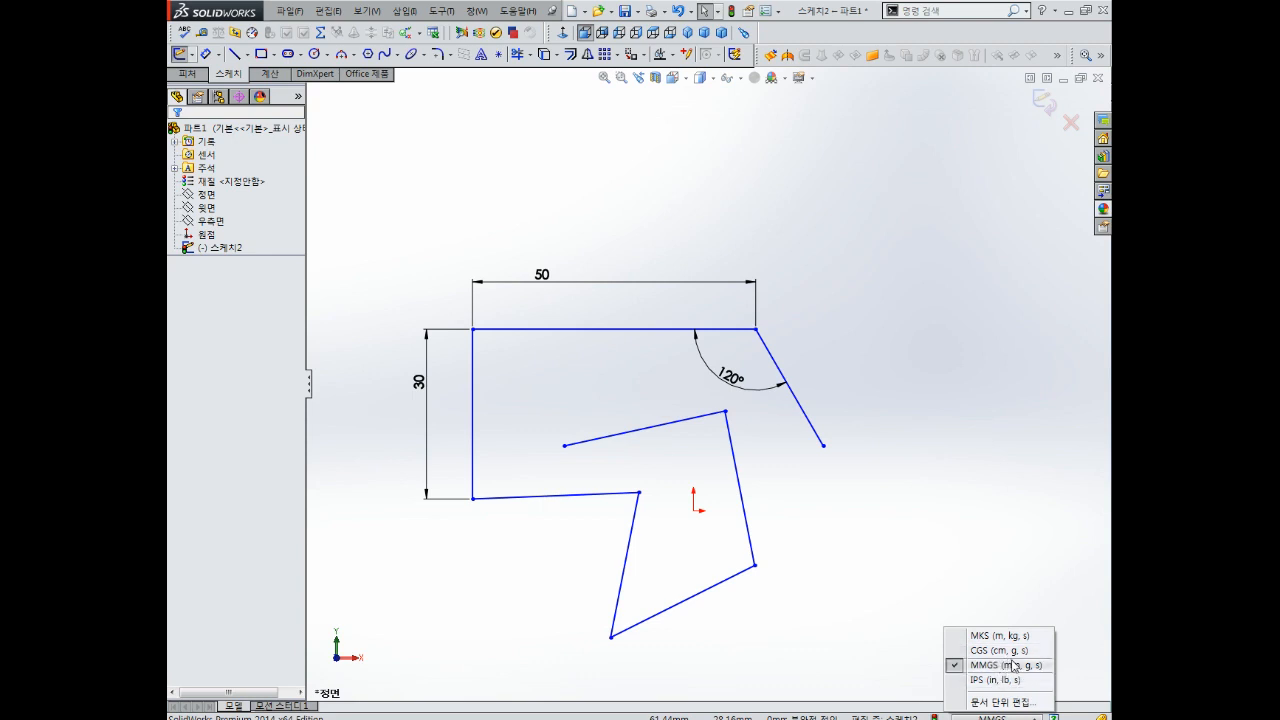
{"action": "left_click", "coordinate": [951, 490]}
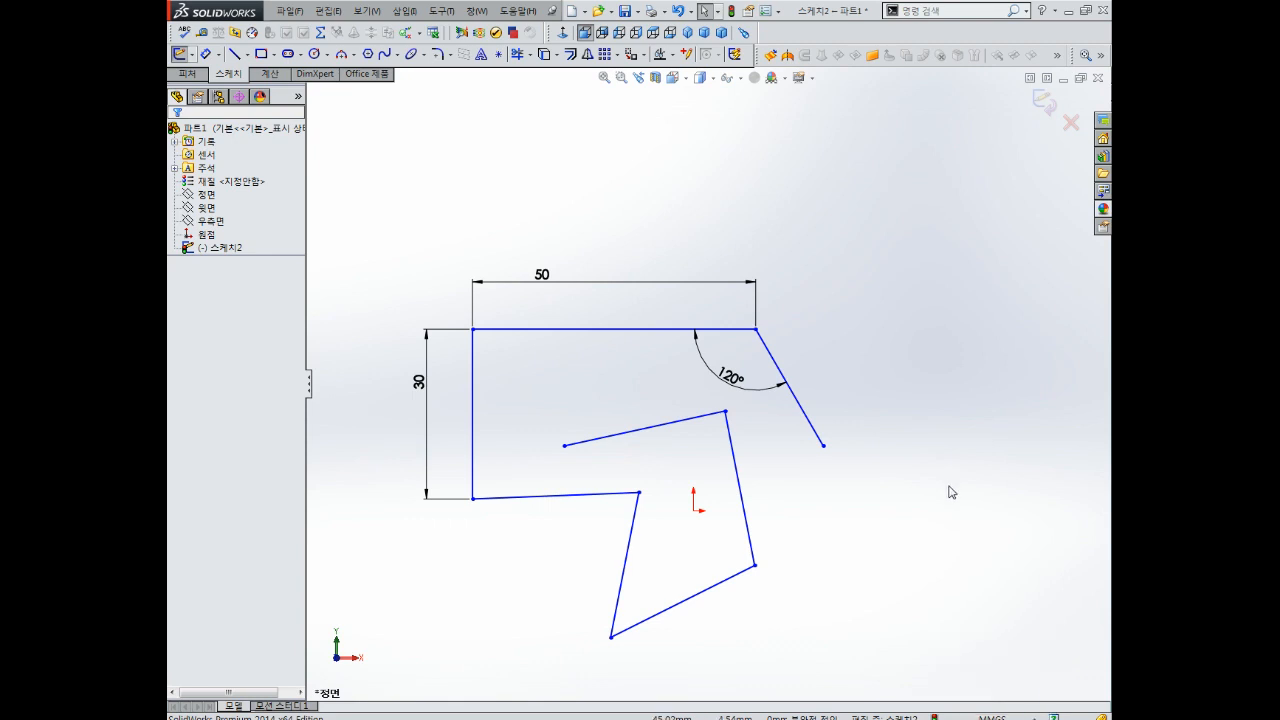
Step: Rebuild the part to leave the sketch, and fit the whole sketch in the view
{"action": "scroll", "coordinate": [719, 535], "scroll_direction": "up", "scroll_amount": 3}
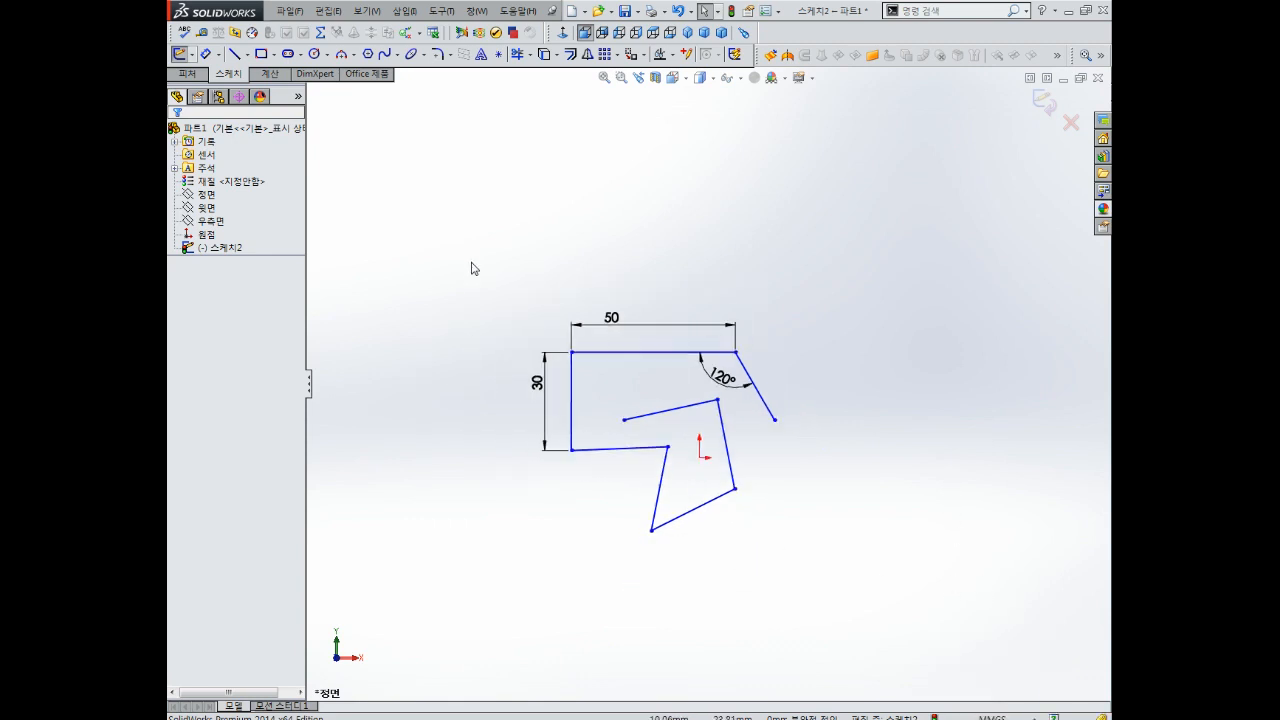
{"action": "scroll", "coordinate": [655, 448], "scroll_direction": "down", "scroll_amount": 4}
{"action": "left_click", "coordinate": [657, 455]}
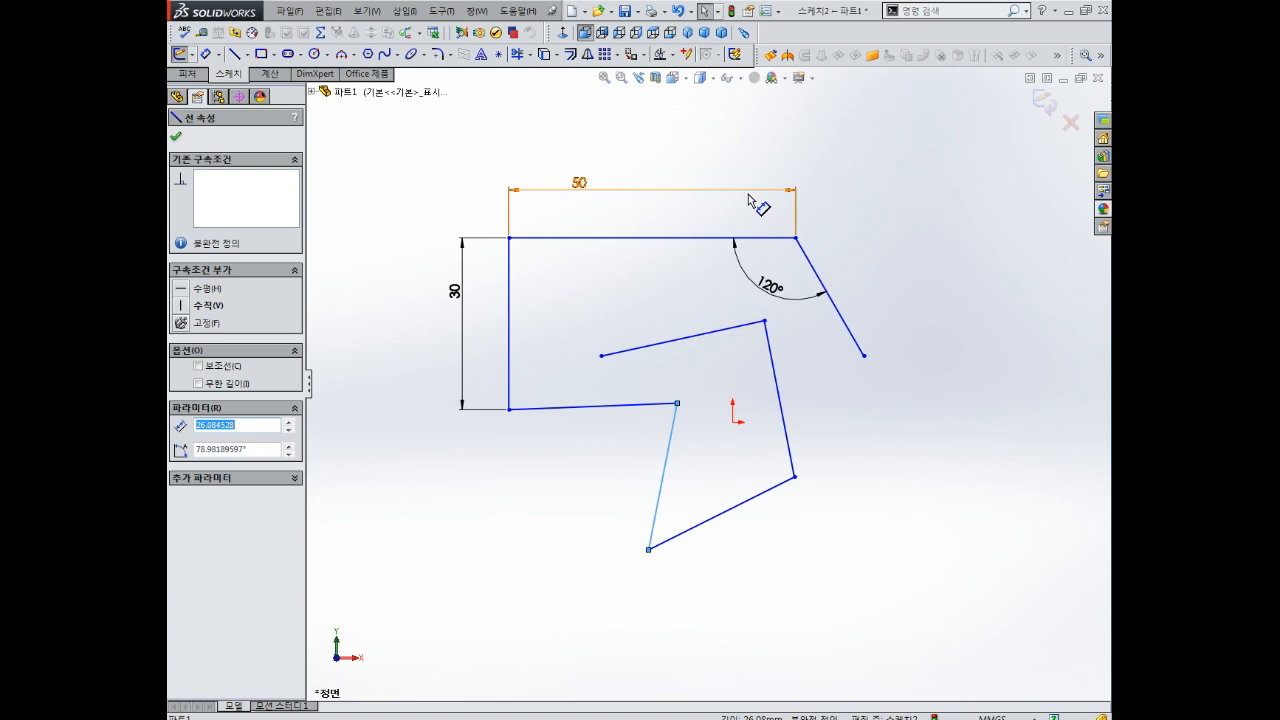
{"action": "scroll", "coordinate": [553, 305], "scroll_direction": "up", "scroll_amount": 5}
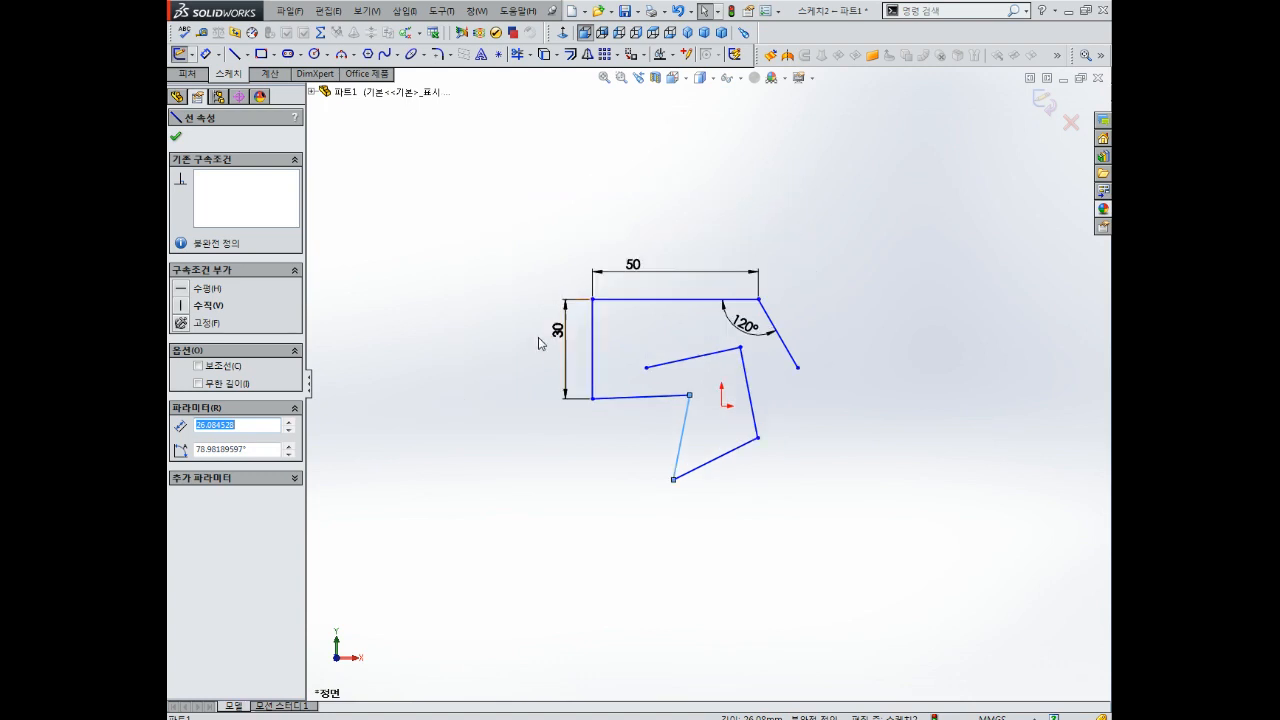
{"action": "scroll", "coordinate": [548, 340], "scroll_direction": "down", "scroll_amount": 6}
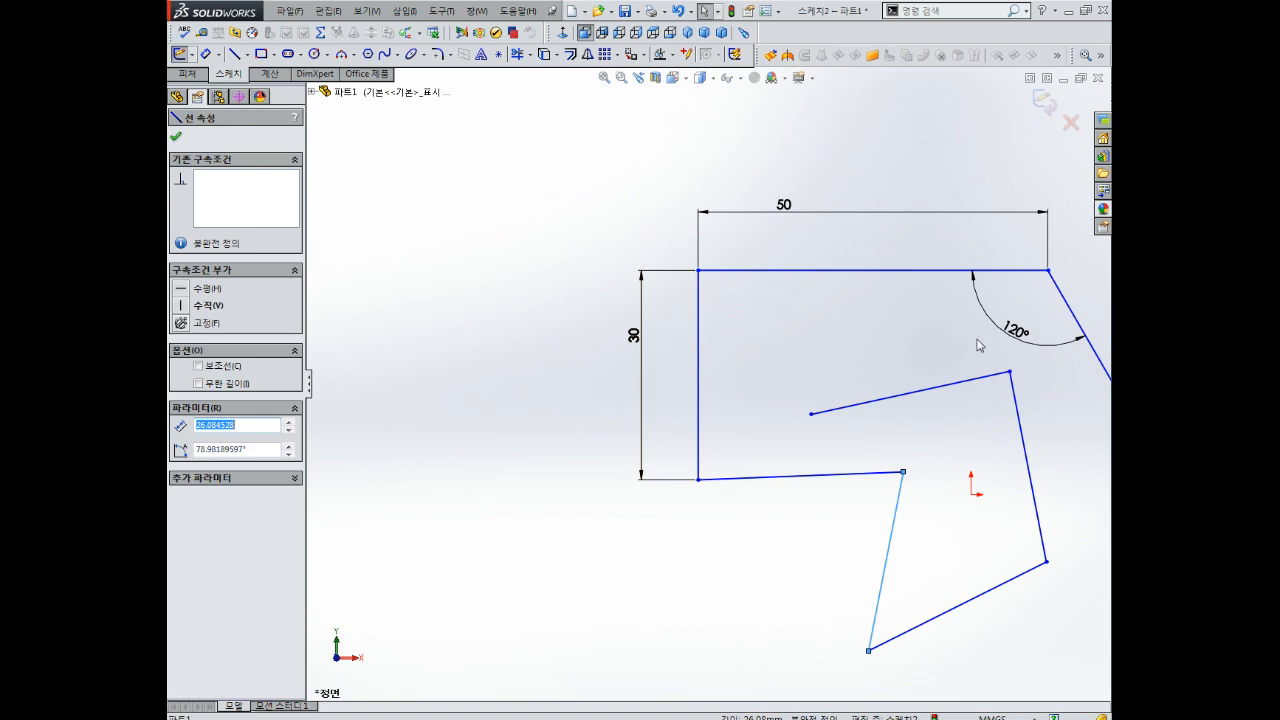
{"action": "scroll", "coordinate": [790, 205], "scroll_direction": "up", "scroll_amount": 3}
{"action": "key", "text": "ctrl+b"}
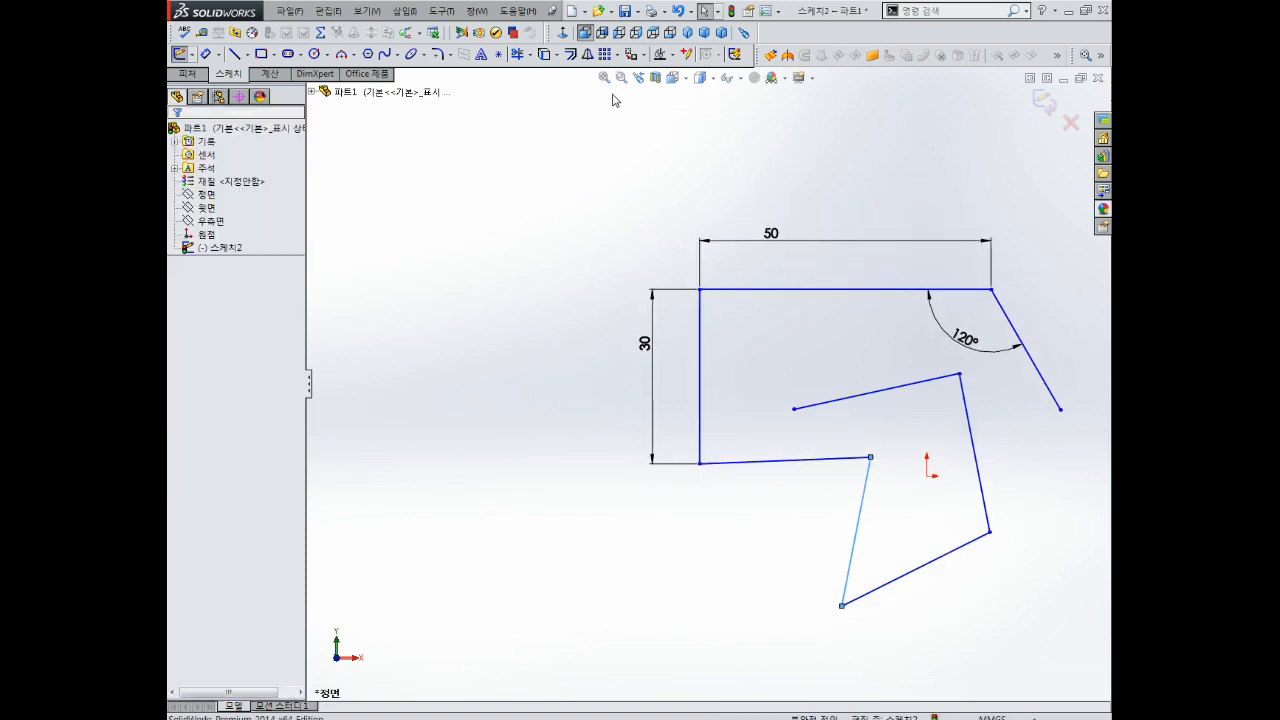
{"action": "left_click", "coordinate": [606, 80]}
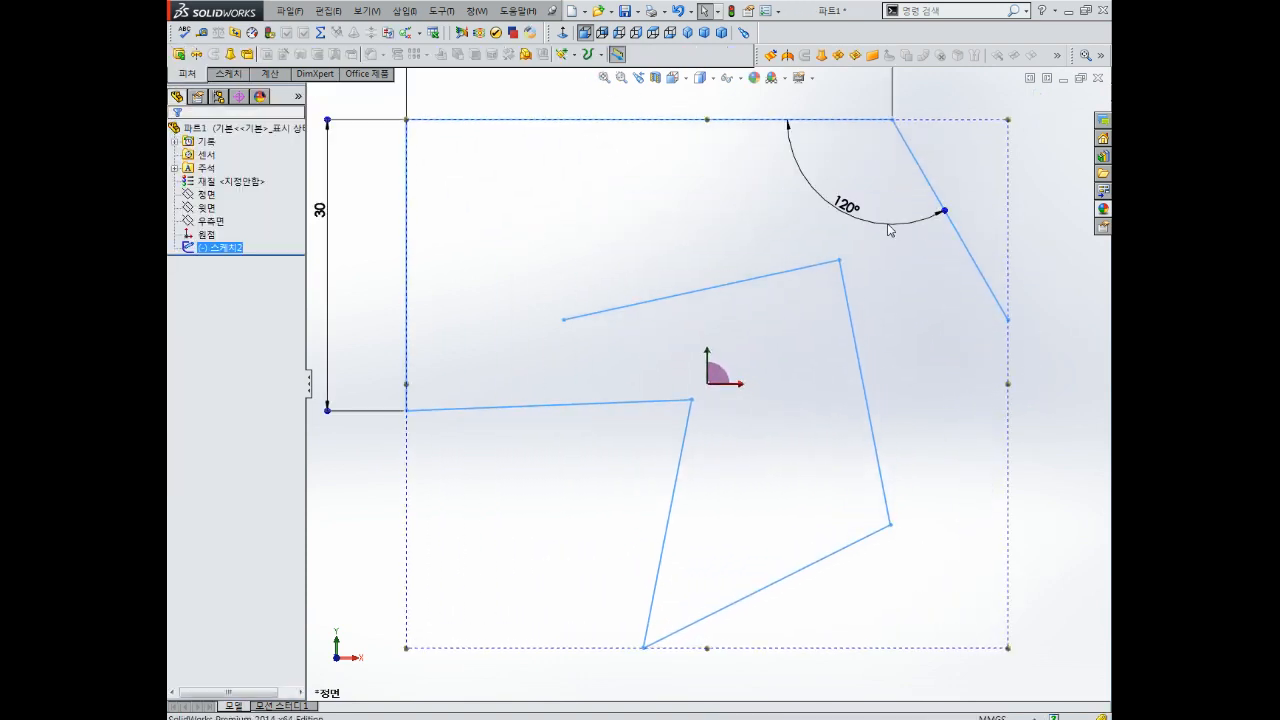
{"action": "scroll", "coordinate": [715, 205], "scroll_direction": "up", "scroll_amount": 3}
{"action": "left_click", "coordinate": [716, 211]}
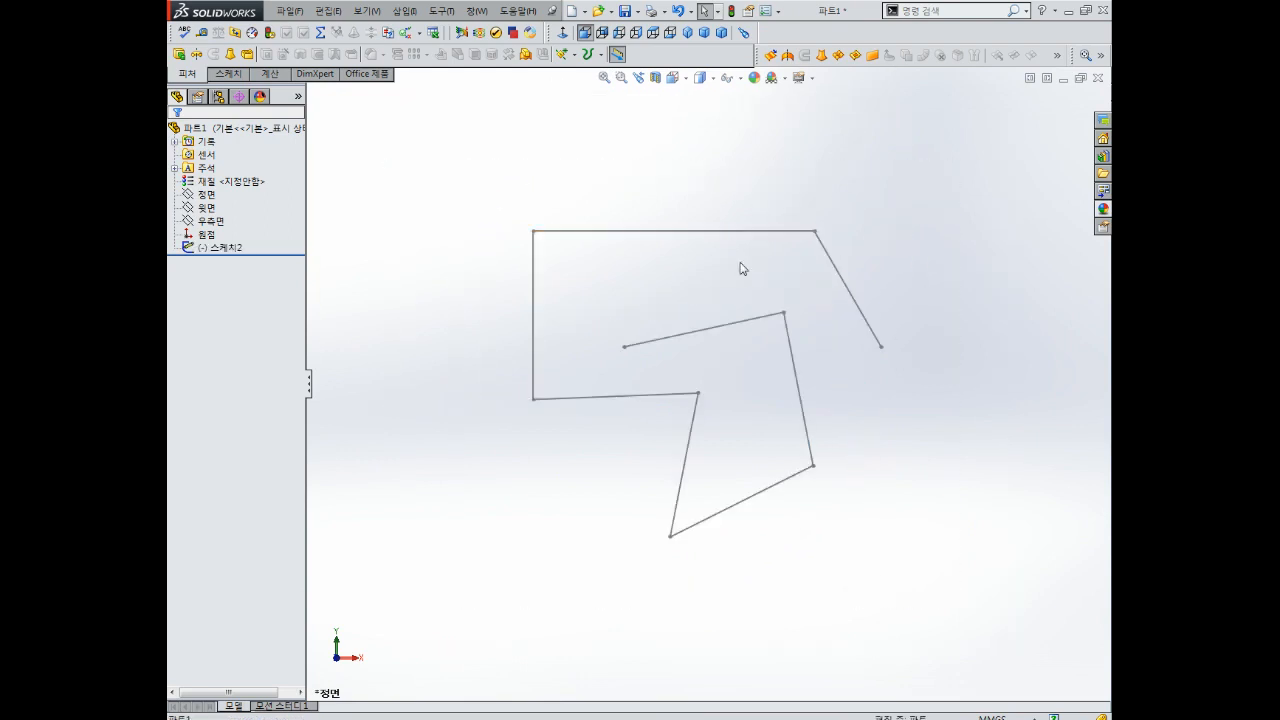
Step: Reopen the sketch for editing and delete the slanted outer line together with its angle dimension
{"action": "right_click", "coordinate": [240, 250]}
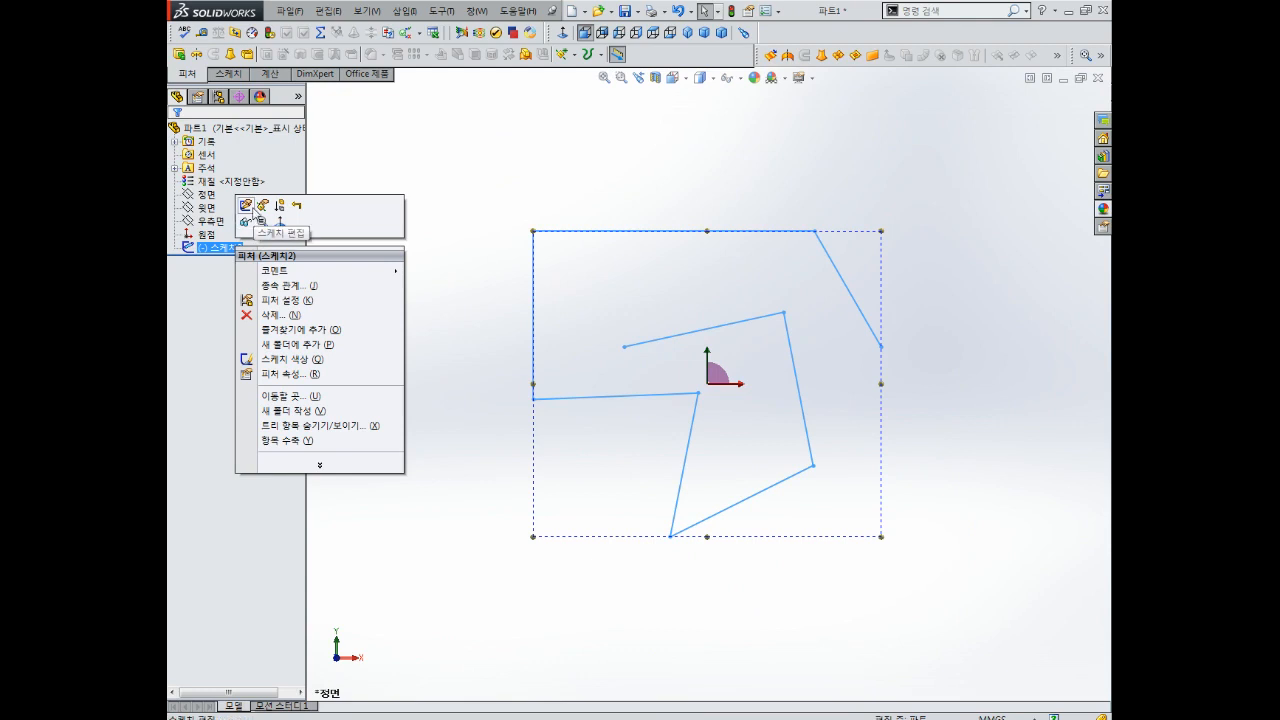
{"action": "left_click", "coordinate": [247, 208]}
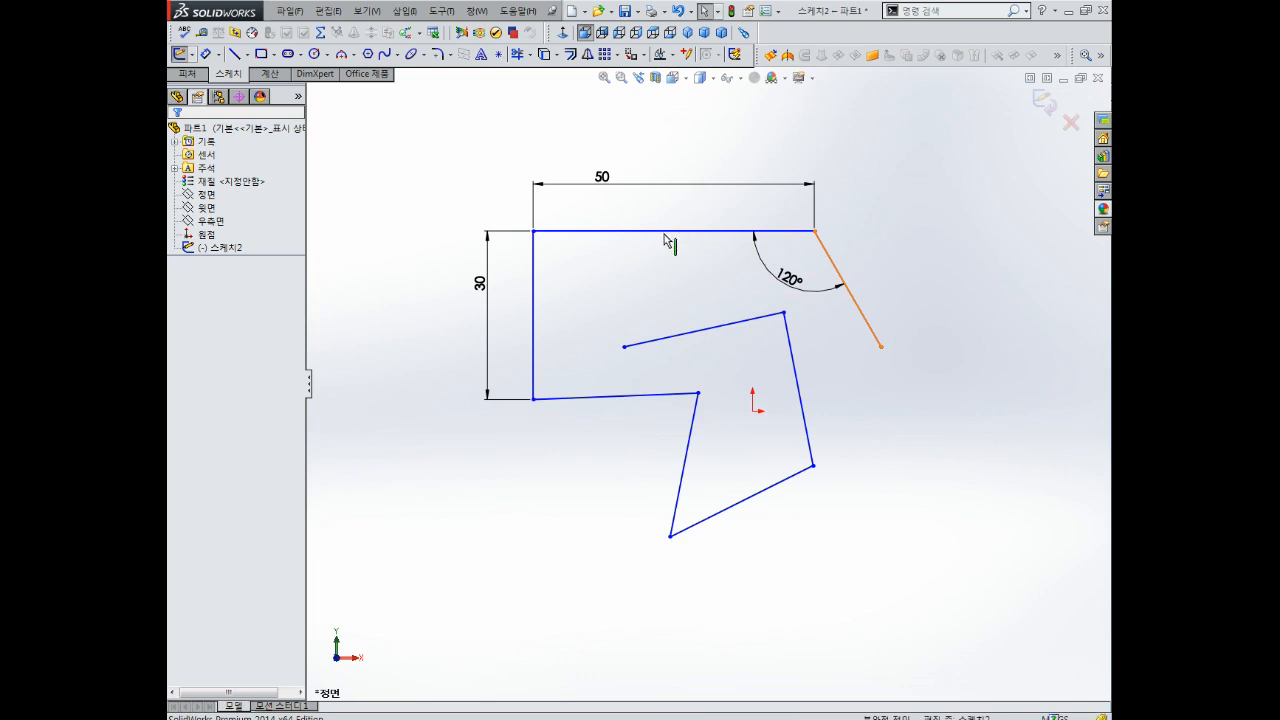
{"action": "key", "text": "Delete"}
{"action": "left_click", "coordinate": [558, 372]}
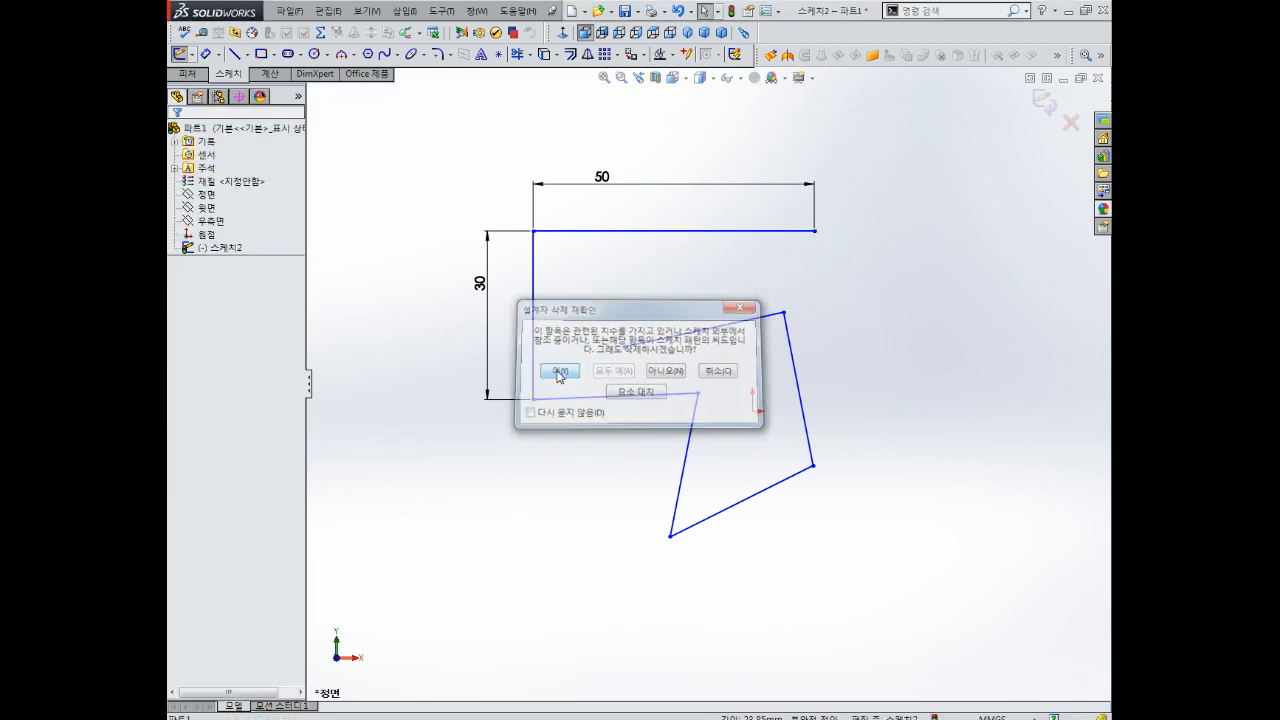
Step: Delete the dimensioned upper and vertical lines, turning off further delete confirmations
{"action": "left_click", "coordinate": [678, 231]}
{"action": "key", "text": "Delete"}
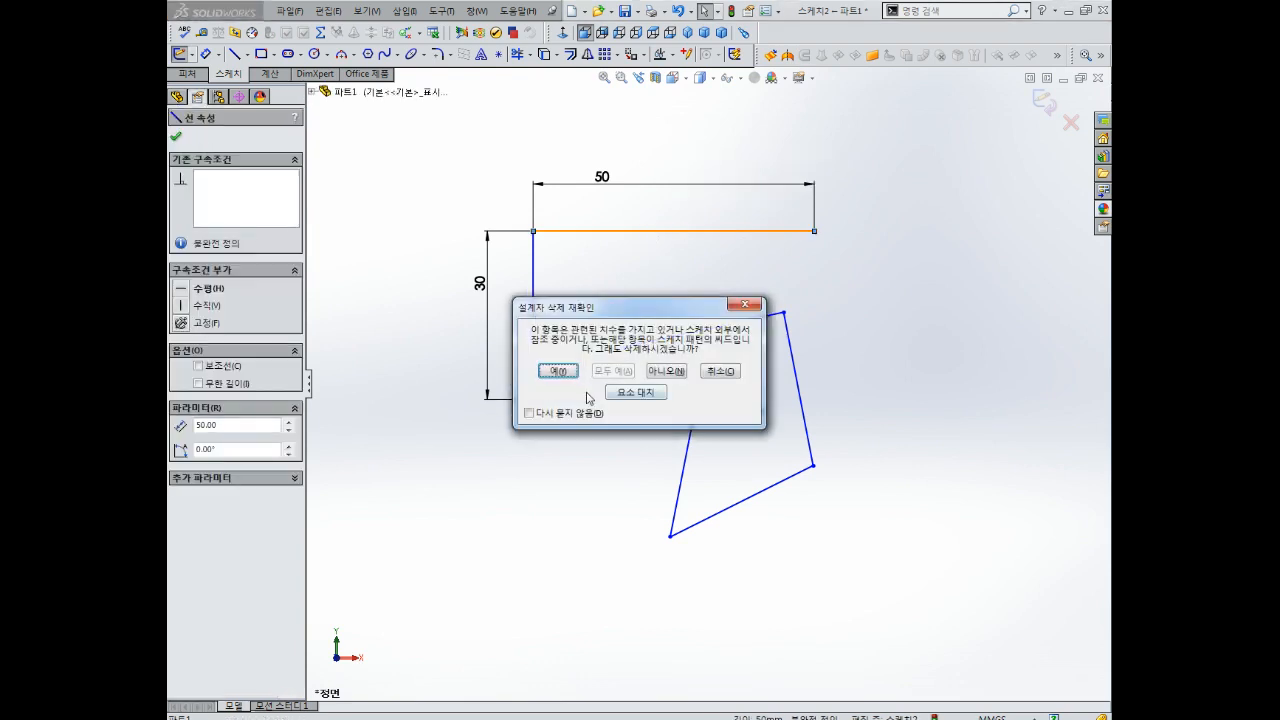
{"action": "left_click", "coordinate": [545, 413]}
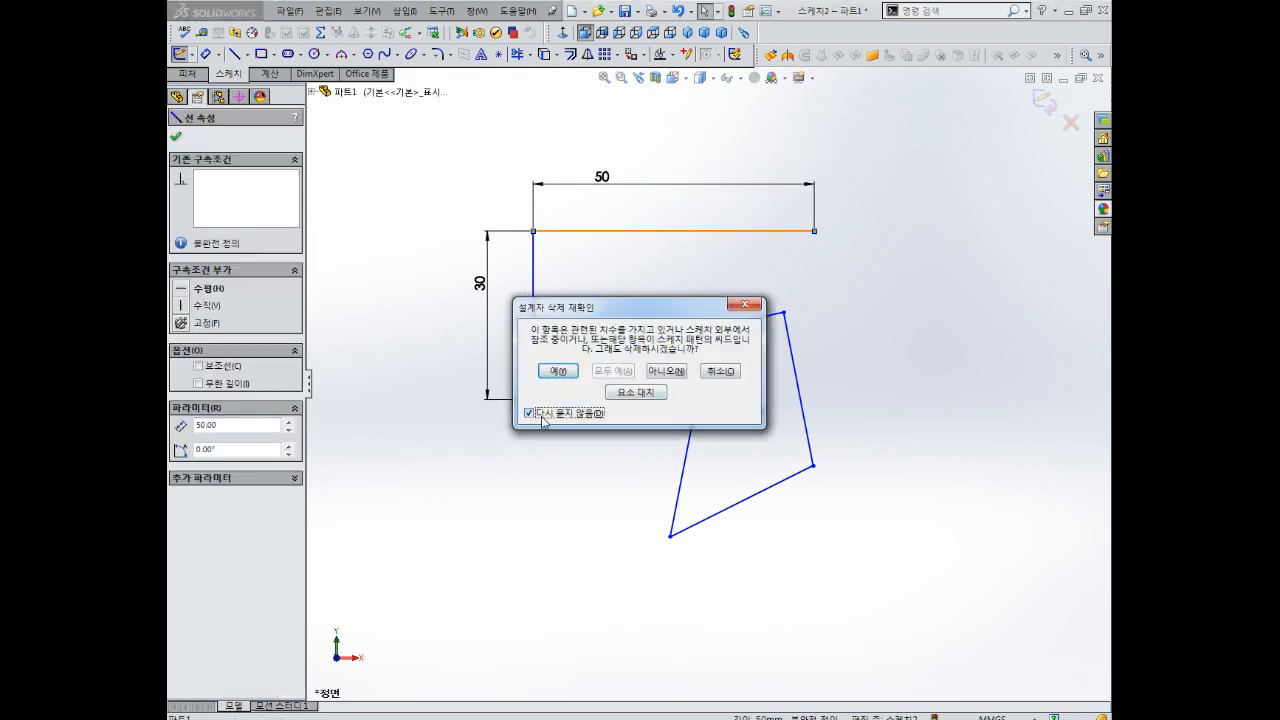
{"action": "left_click", "coordinate": [558, 372]}
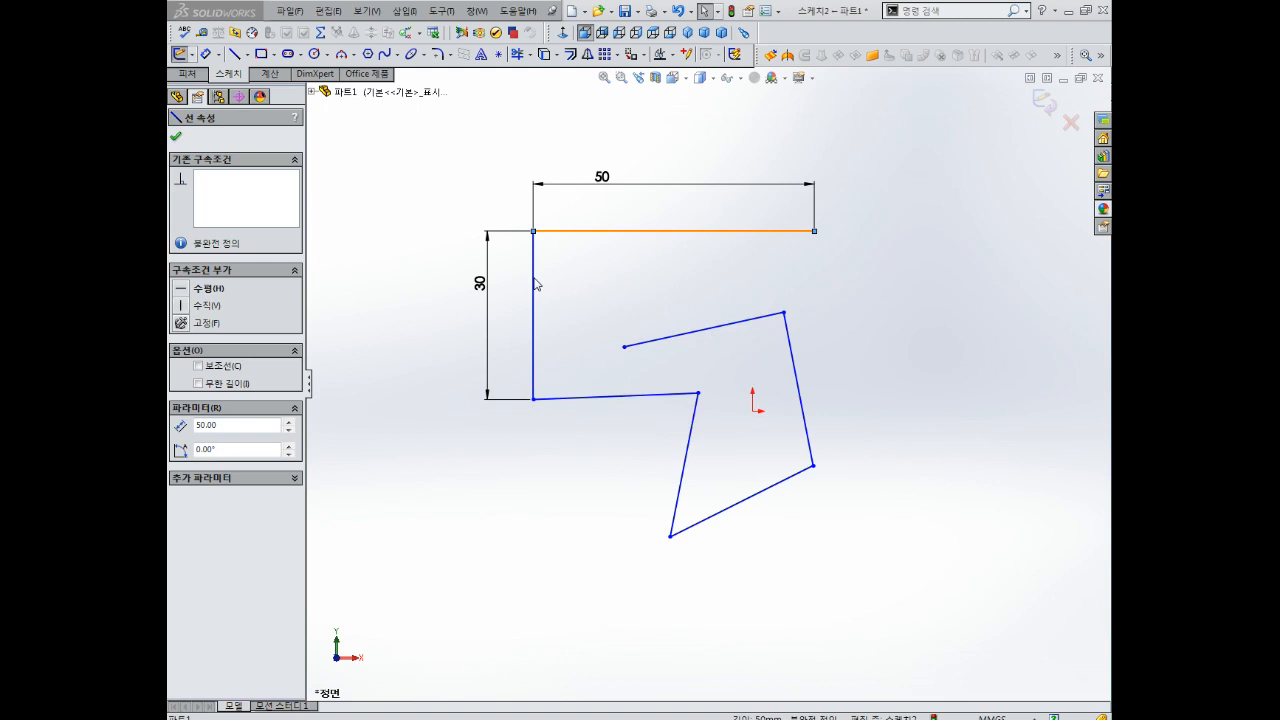
{"action": "key", "text": "Delete"}
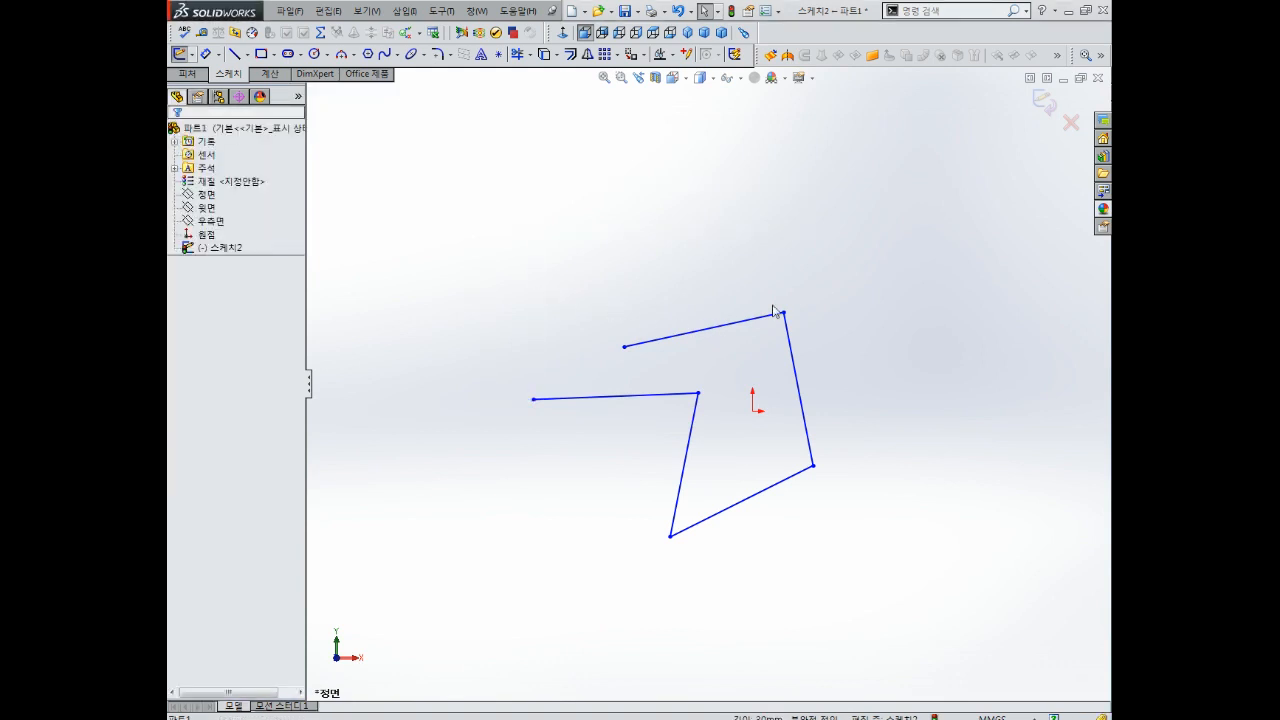
Step: Delete the five remaining lines one after another so that the sketch is empty
{"action": "left_click", "coordinate": [738, 325]}
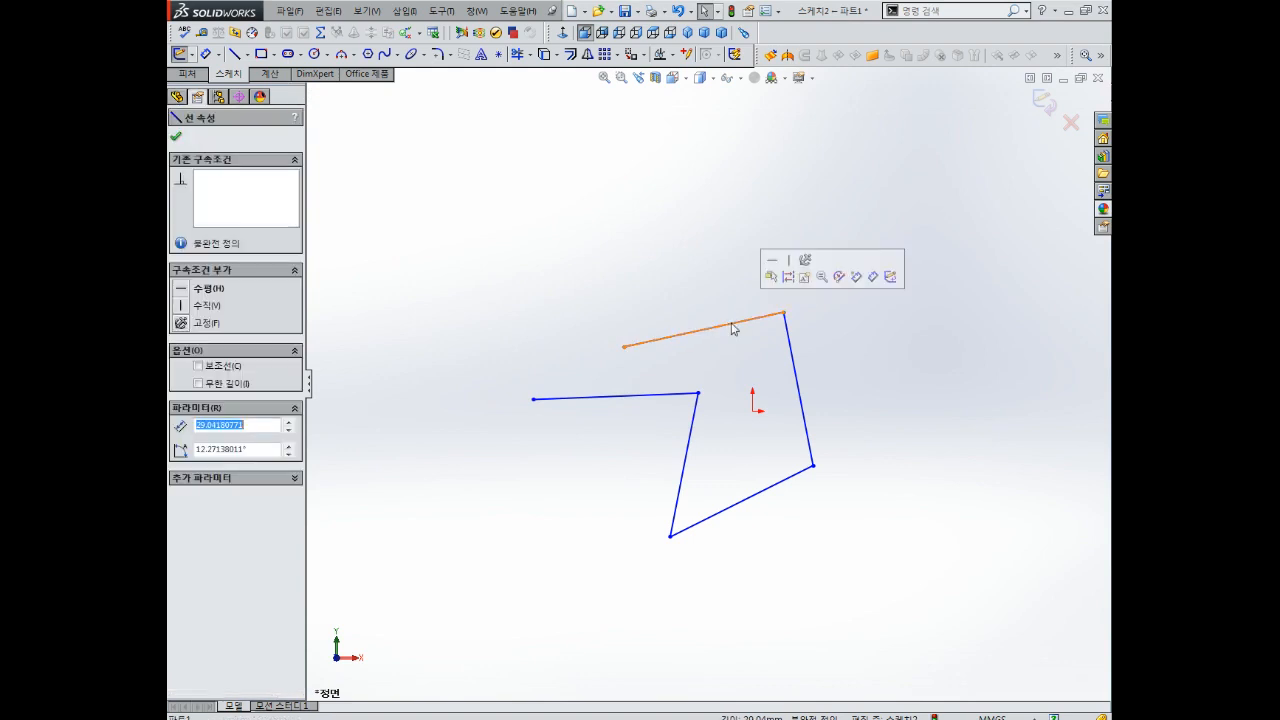
{"action": "key", "text": "Delete"}
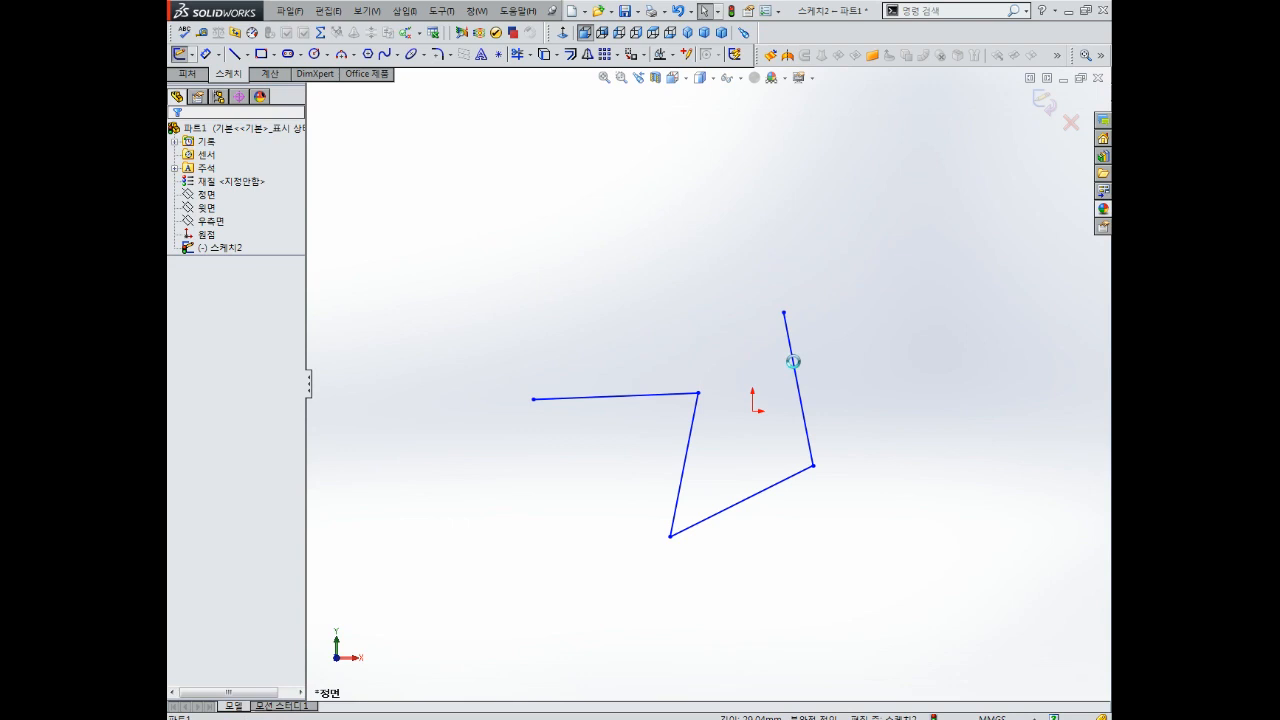
{"action": "left_click", "coordinate": [787, 337]}
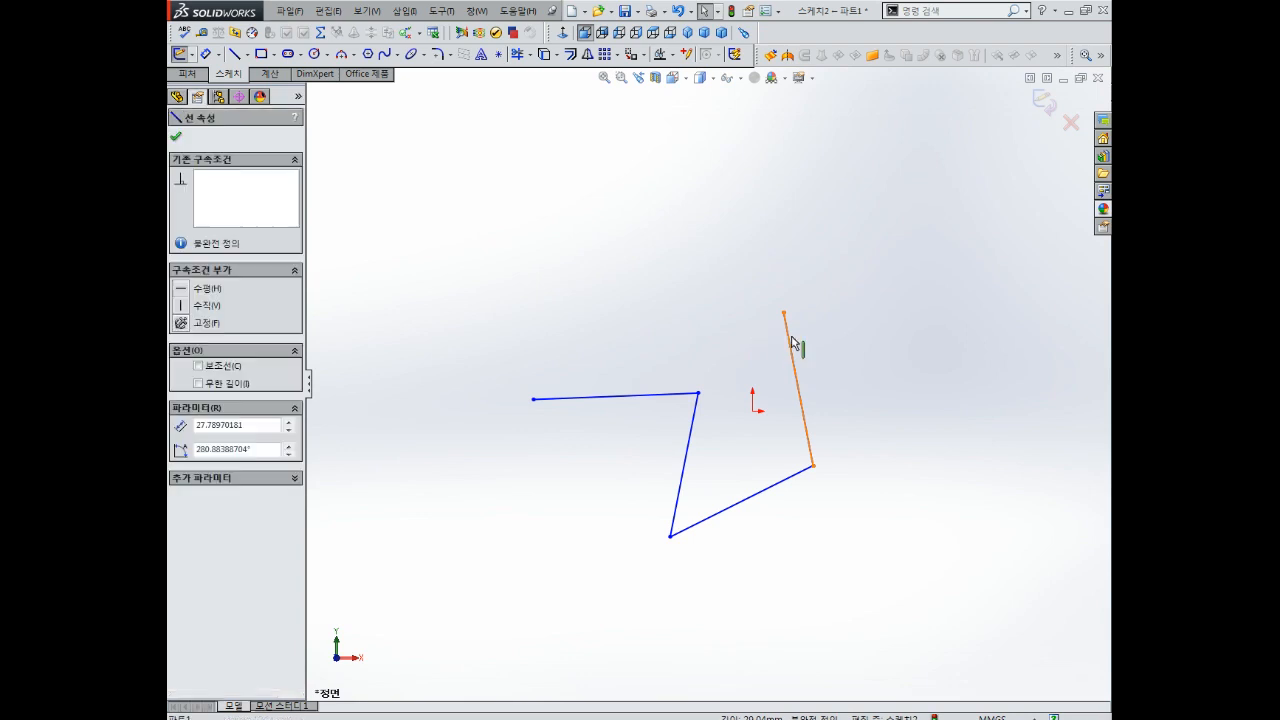
{"action": "key", "text": "Delete"}
{"action": "left_click", "coordinate": [772, 485]}
{"action": "key", "text": "Delete"}
{"action": "left_click", "coordinate": [689, 448]}
{"action": "key", "text": "Delete"}
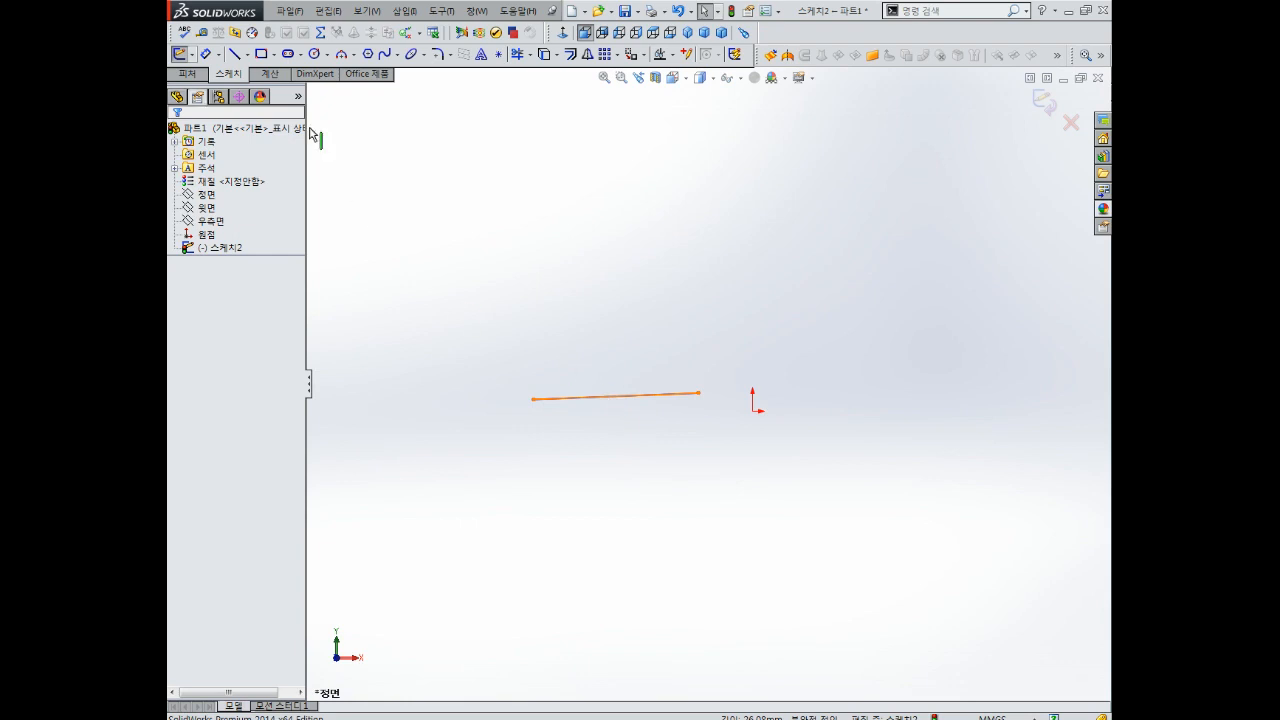
{"action": "left_click", "coordinate": [640, 402]}
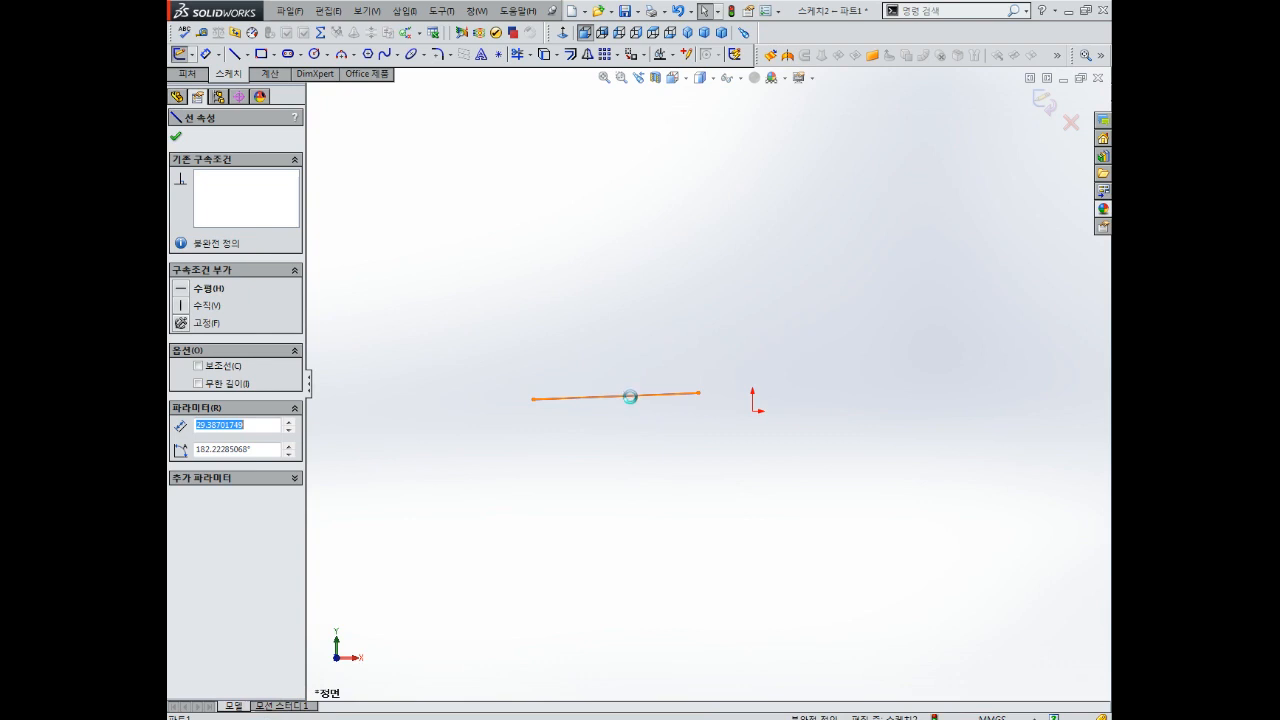
{"action": "key", "text": "Delete"}
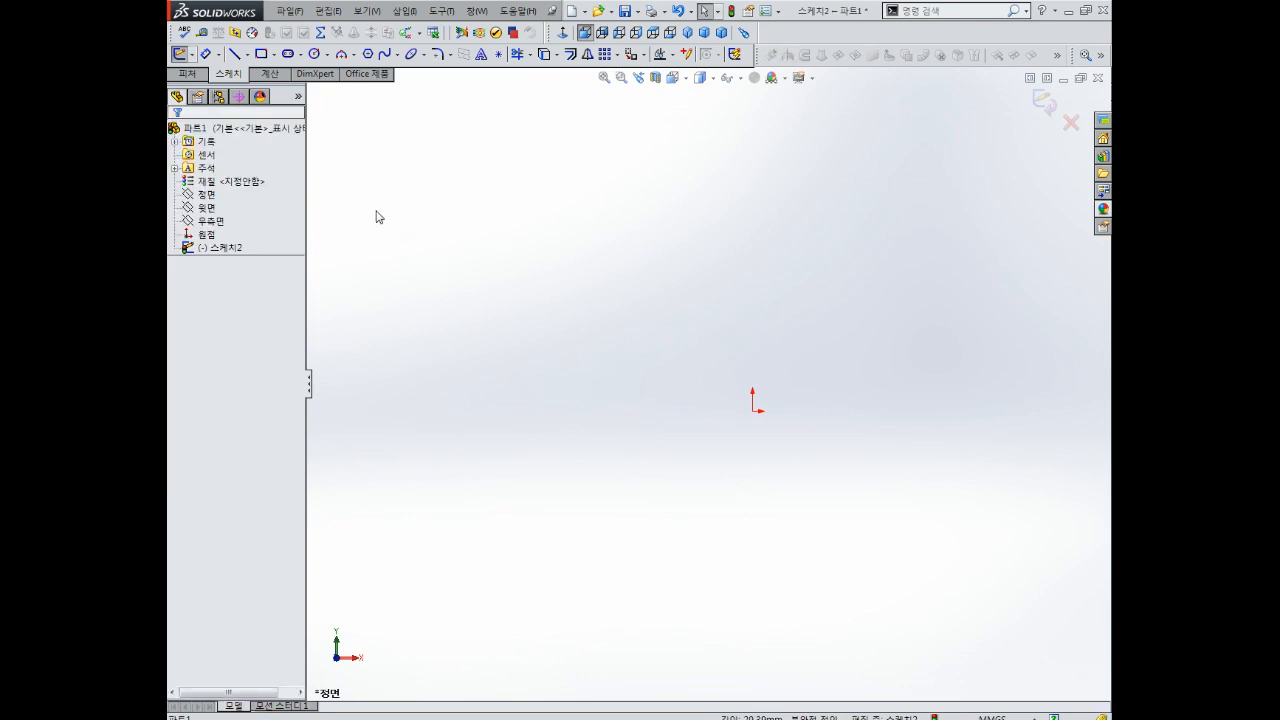
Step: Draw a zigzag of four connected lines, the second perpendicular to the first and about 27 mm long, the last nearly vertical and about 48 mm
{"action": "left_click", "coordinate": [234, 54]}
{"action": "left_click", "coordinate": [551, 396]}
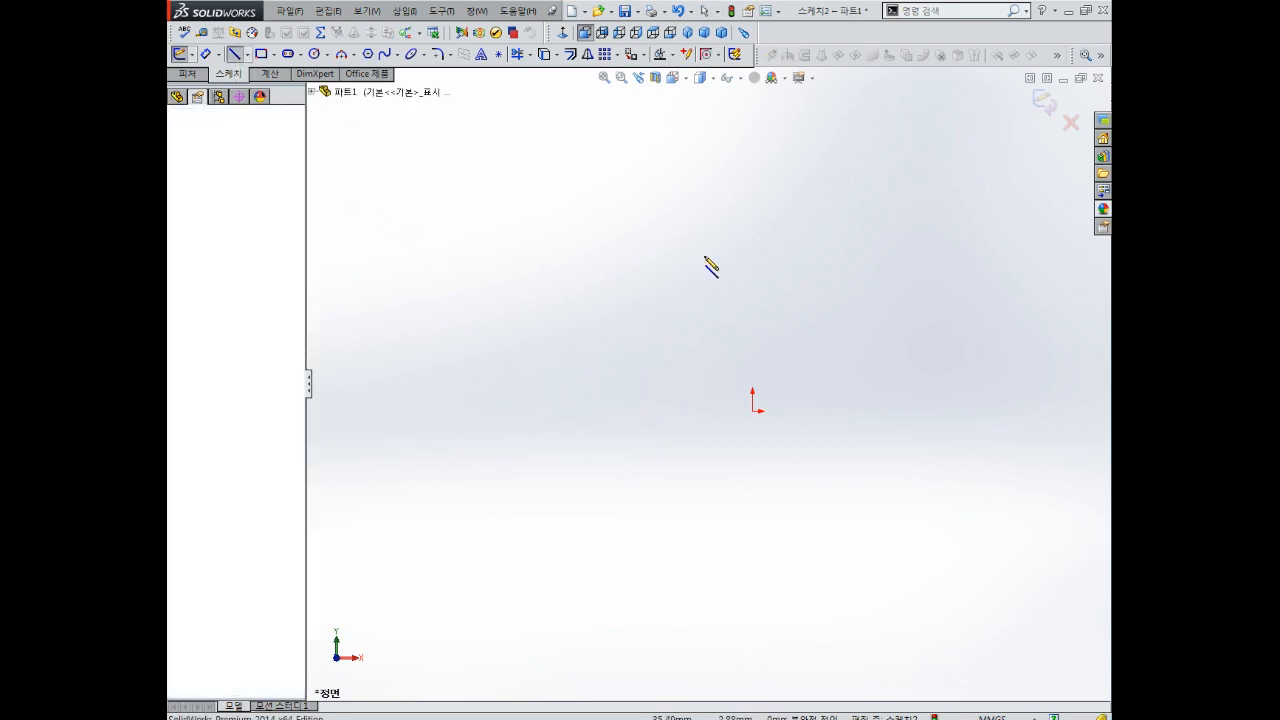
{"action": "left_click", "coordinate": [705, 257]}
{"action": "left_click", "coordinate": [827, 384]}
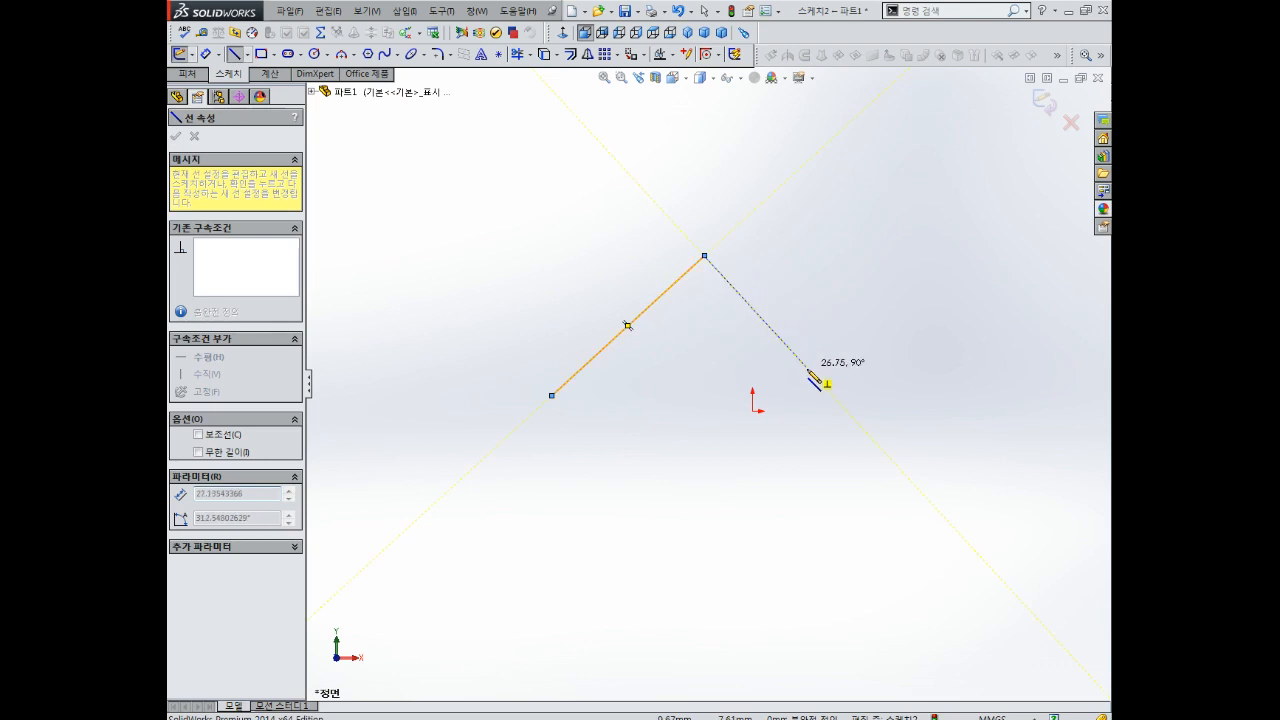
{"action": "left_click", "coordinate": [920, 242]}
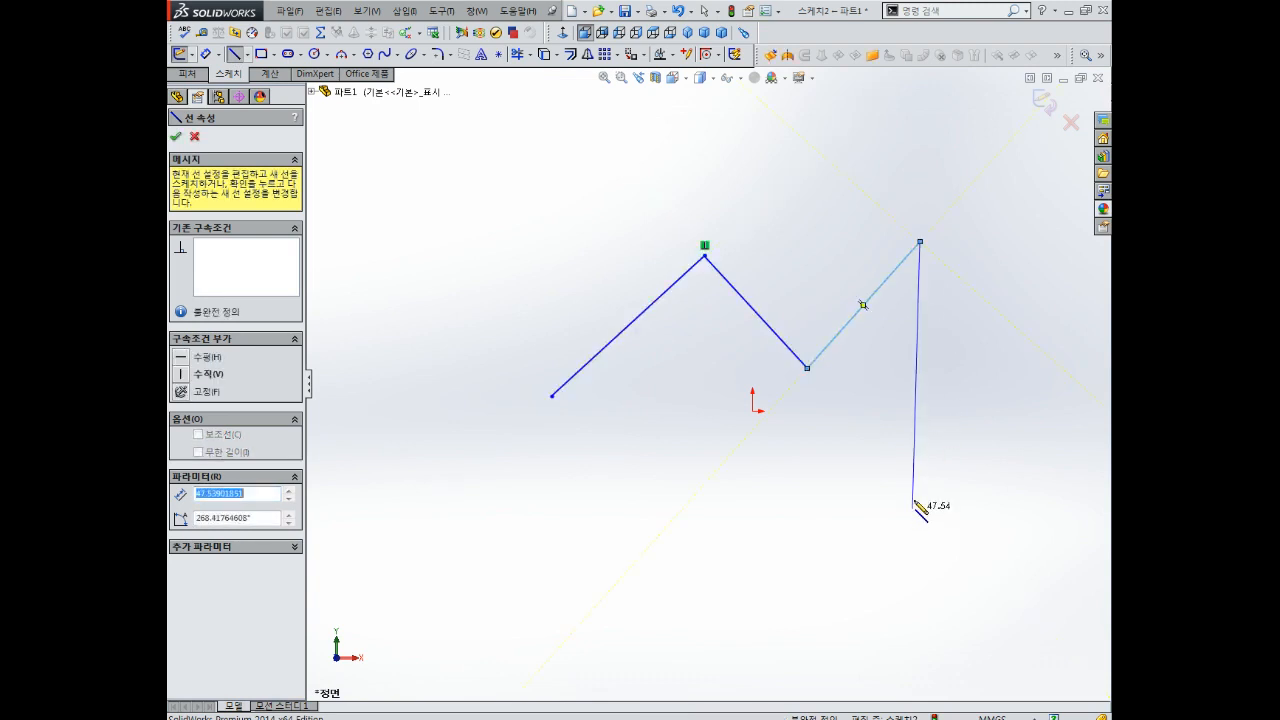
{"action": "left_click", "coordinate": [949, 519]}
{"action": "key", "text": "Escape"}
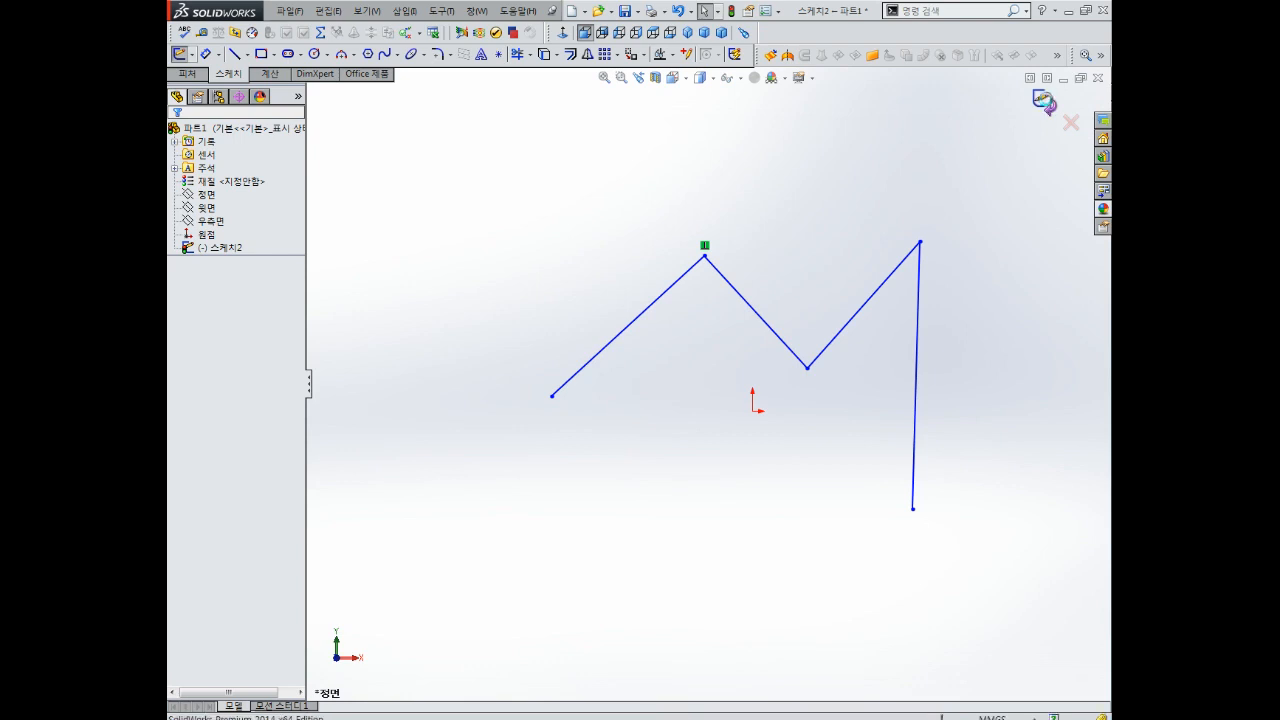
Step: Exit the zigzag sketch and reopen 스케치2 for editing
{"action": "left_click", "coordinate": [1044, 102]}
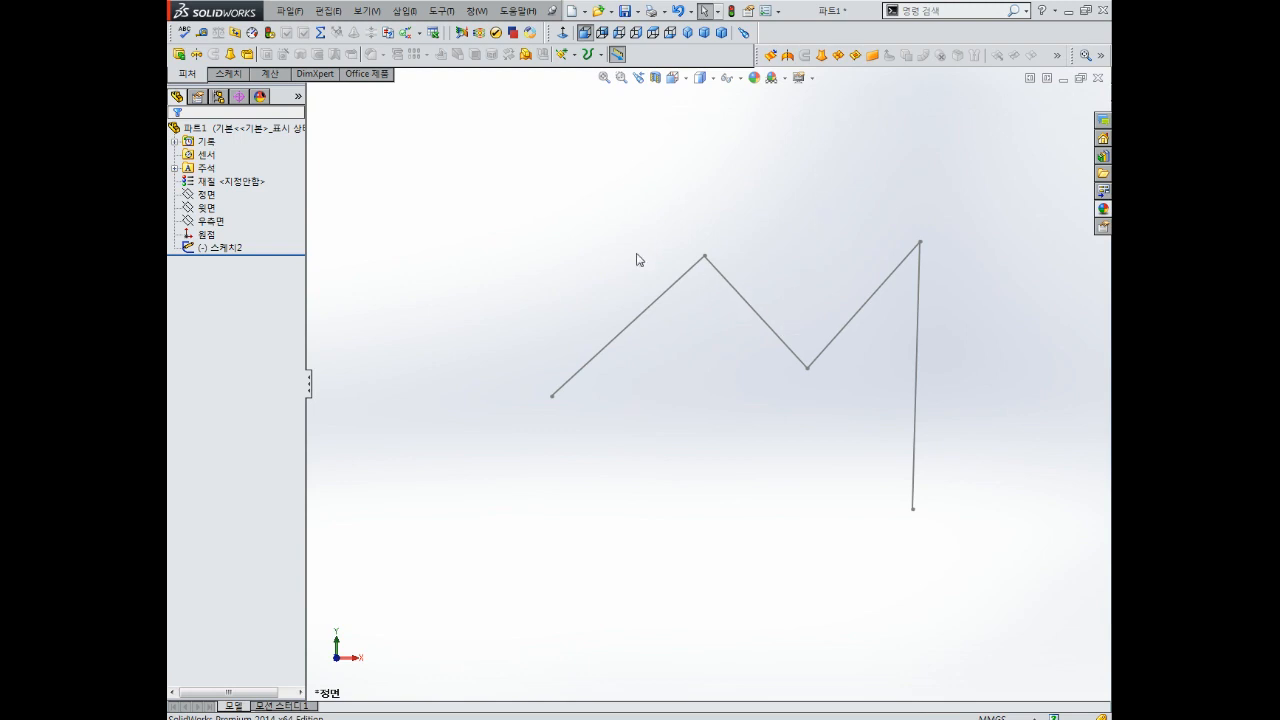
{"action": "left_click", "coordinate": [217, 250]}
{"action": "left_click", "coordinate": [219, 253]}
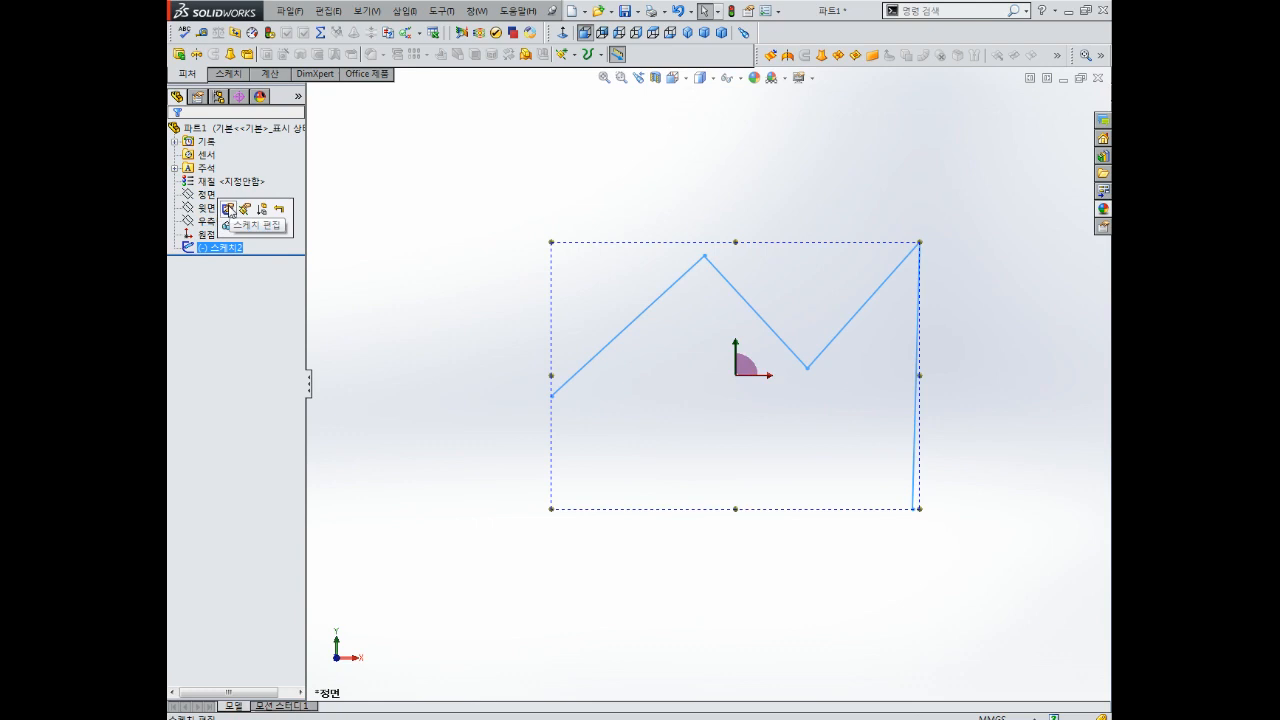
{"action": "left_click", "coordinate": [229, 209]}
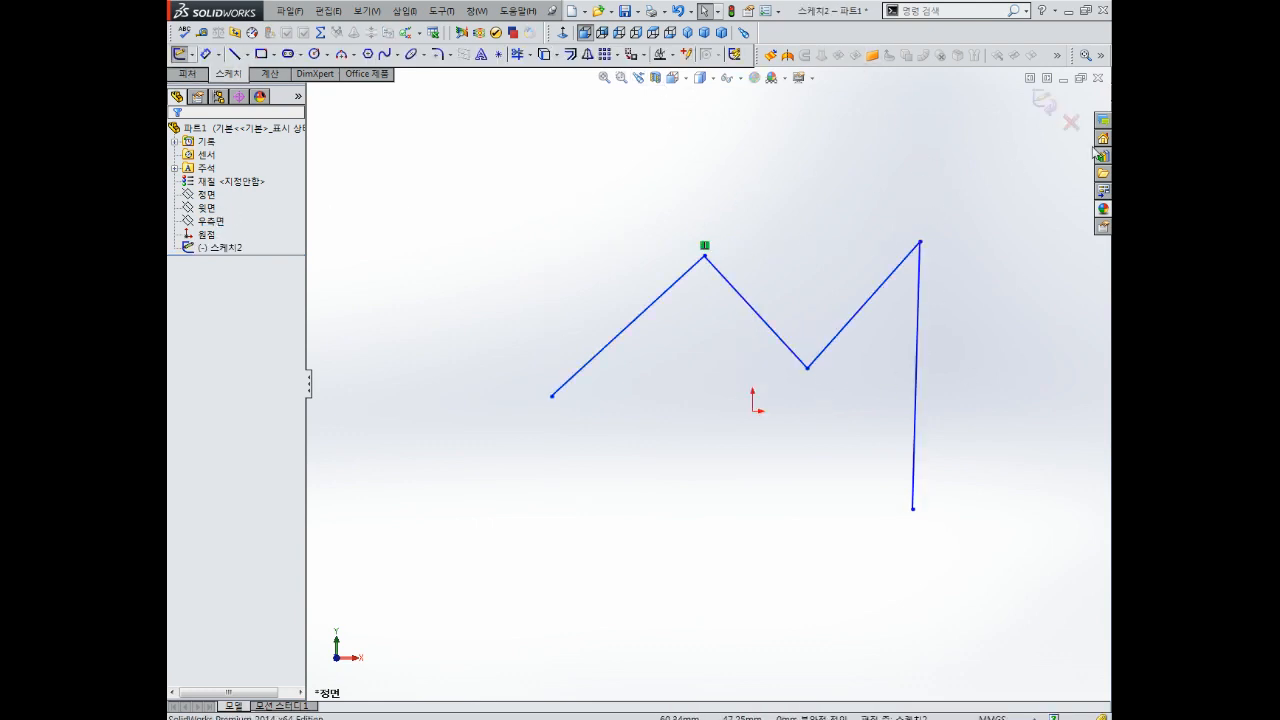
Step: Exit the sketch again, show the full set of commands available for 스케치2, and choose Edit Sketch to reopen it
{"action": "left_click", "coordinate": [1045, 102]}
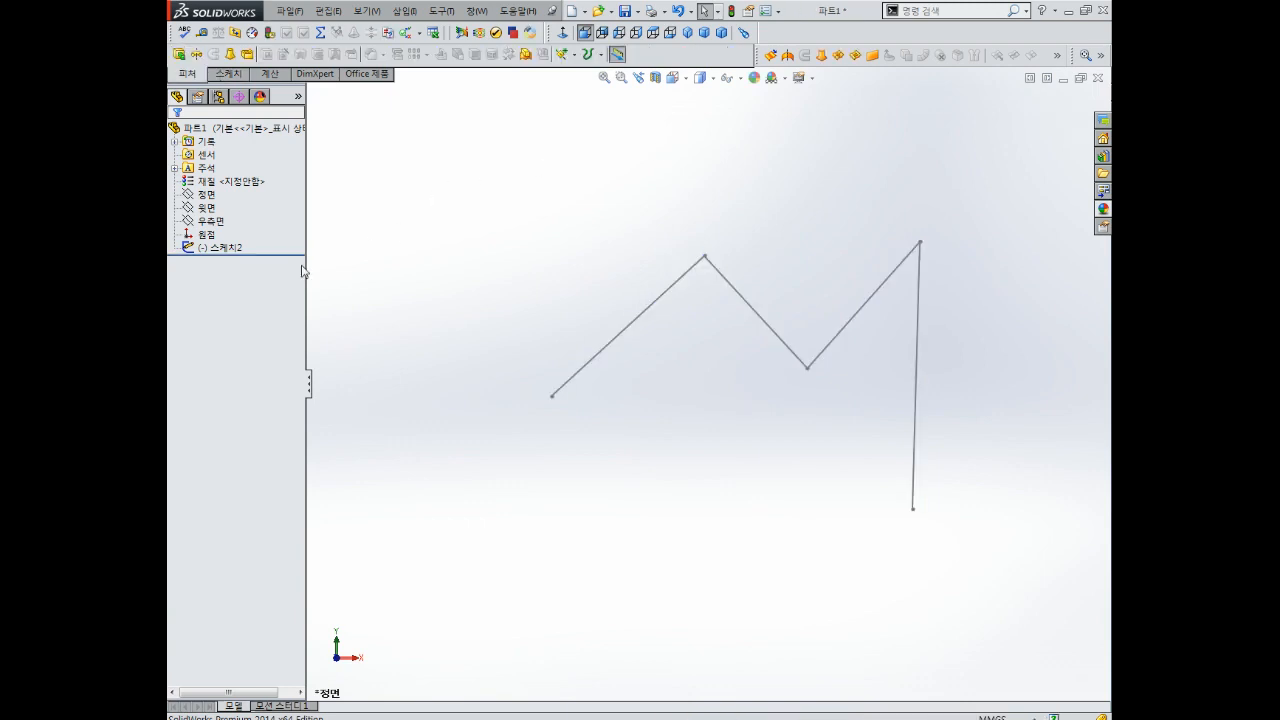
{"action": "left_click", "coordinate": [236, 248]}
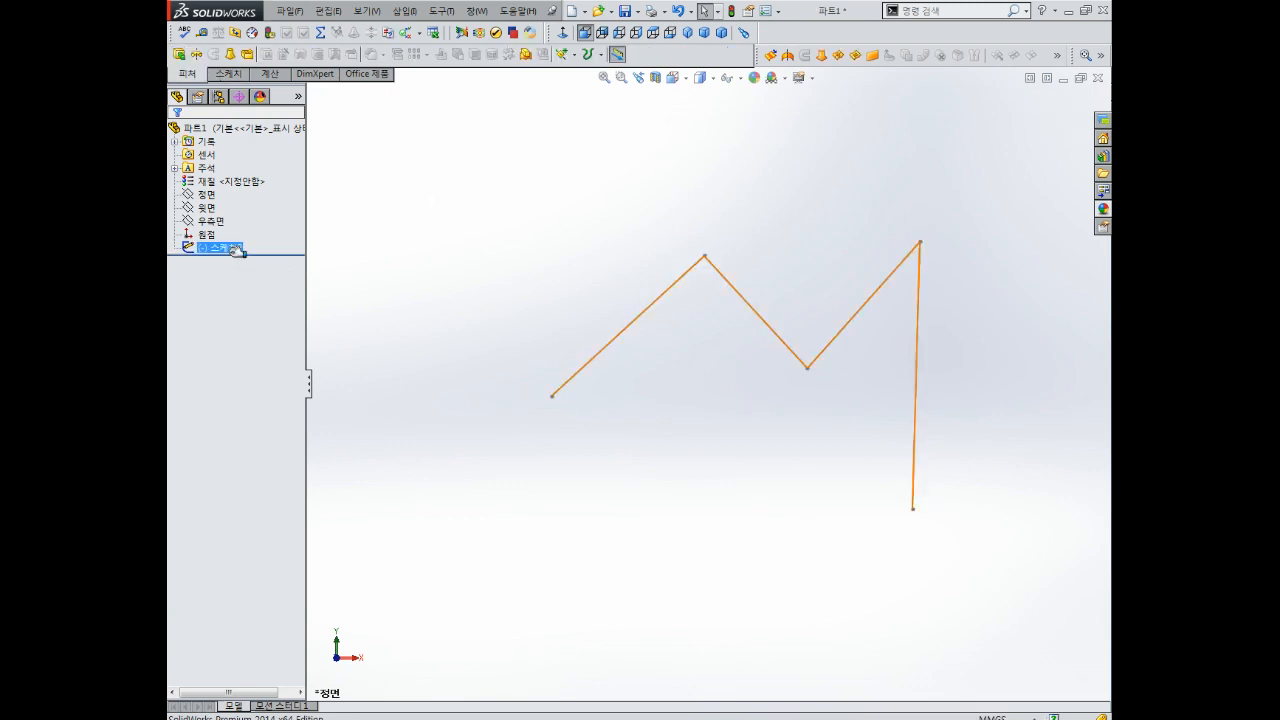
{"action": "left_click", "coordinate": [237, 253]}
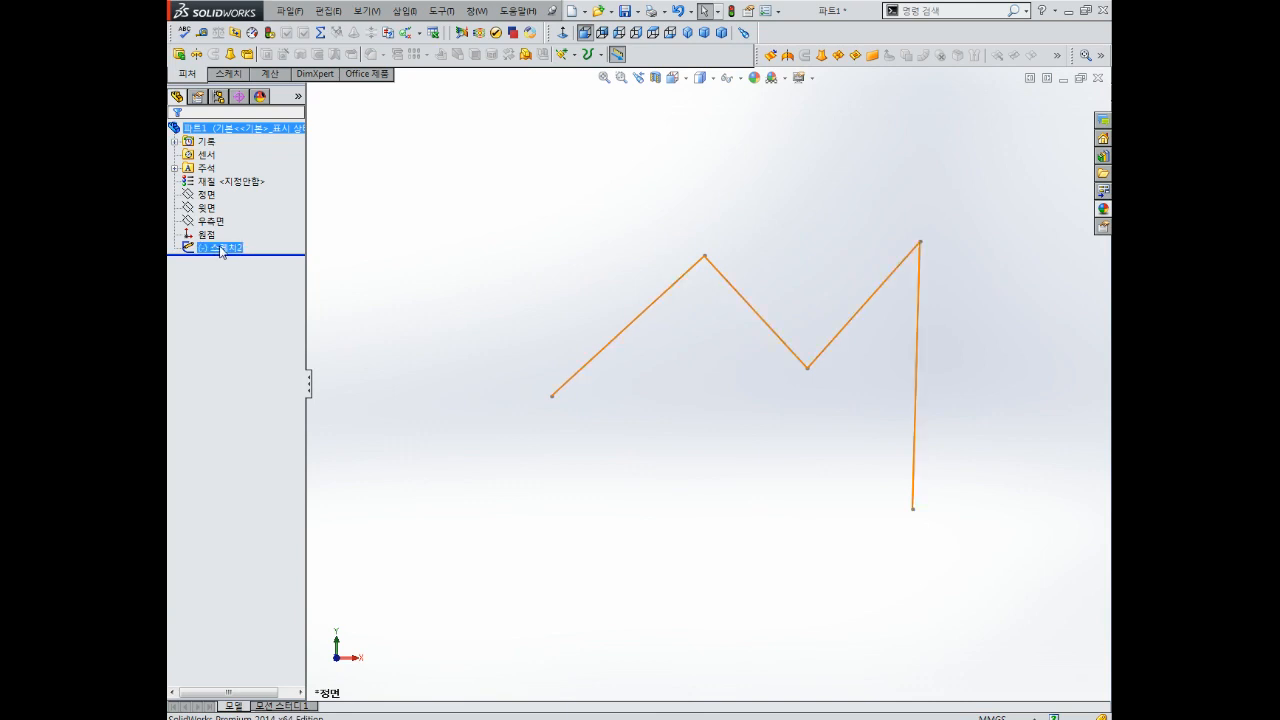
{"action": "left_click", "coordinate": [222, 249]}
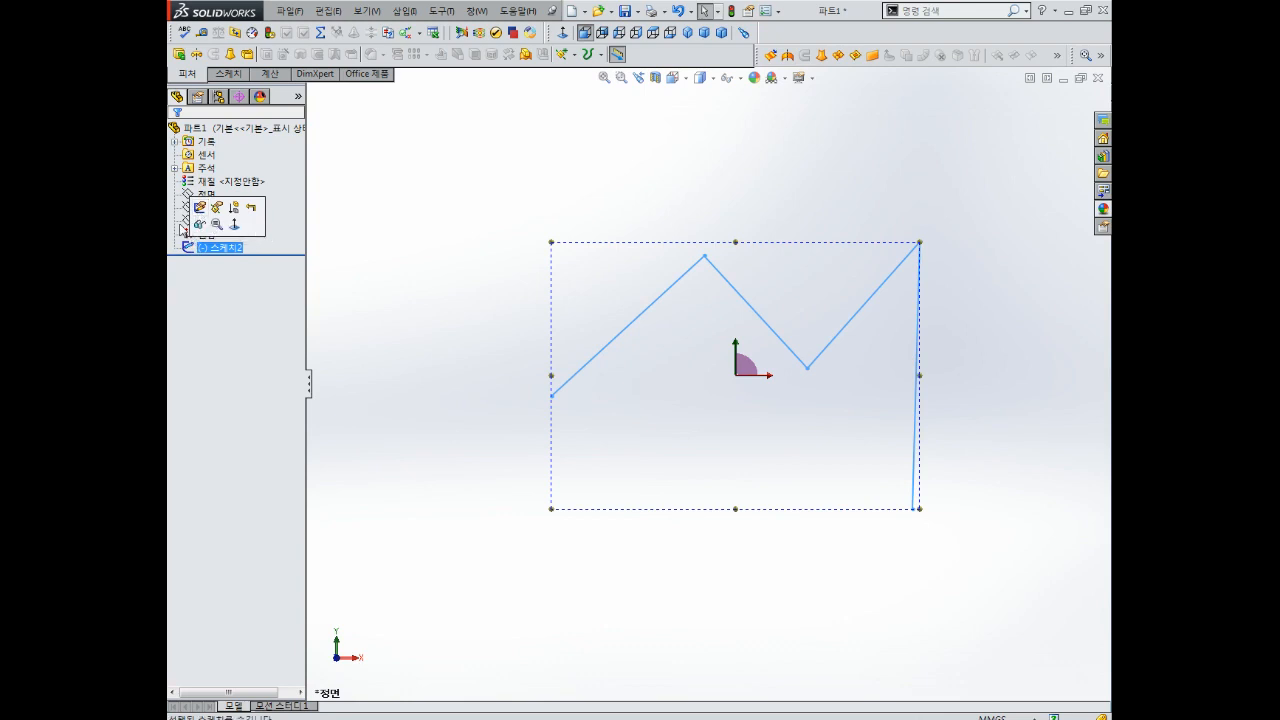
{"action": "left_click", "coordinate": [410, 203]}
{"action": "left_click", "coordinate": [229, 254]}
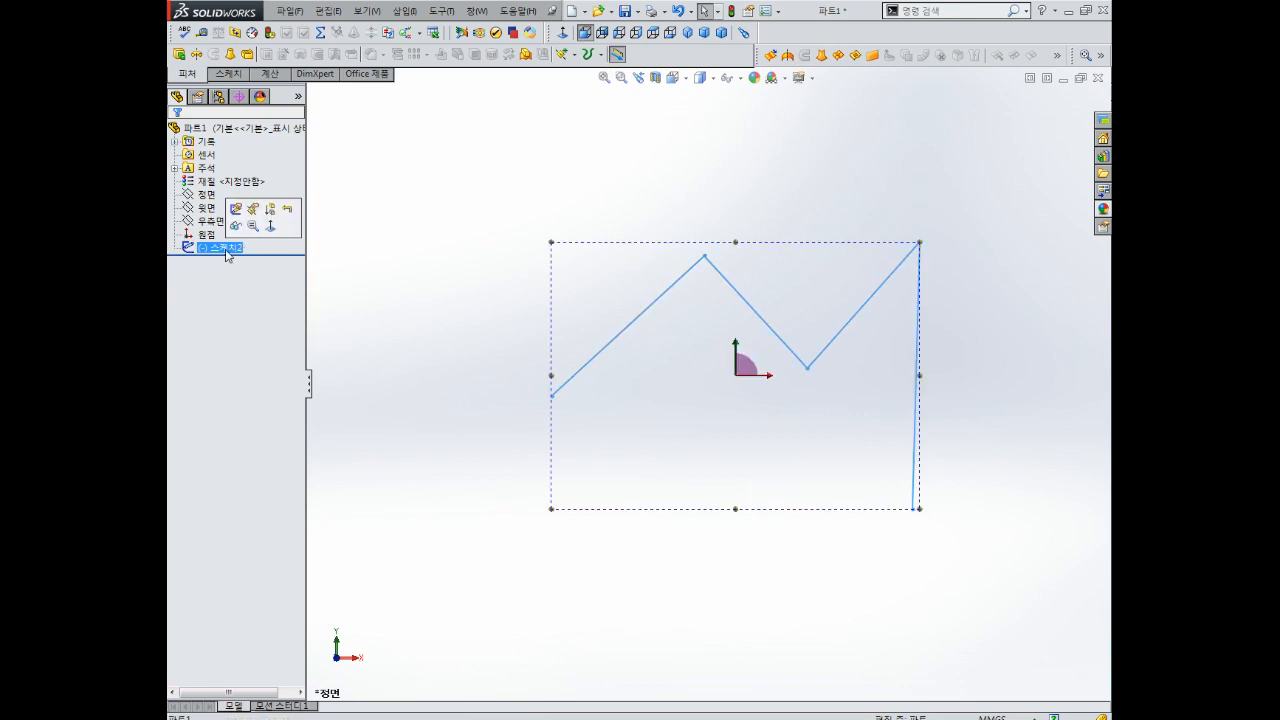
{"action": "right_click", "coordinate": [228, 254]}
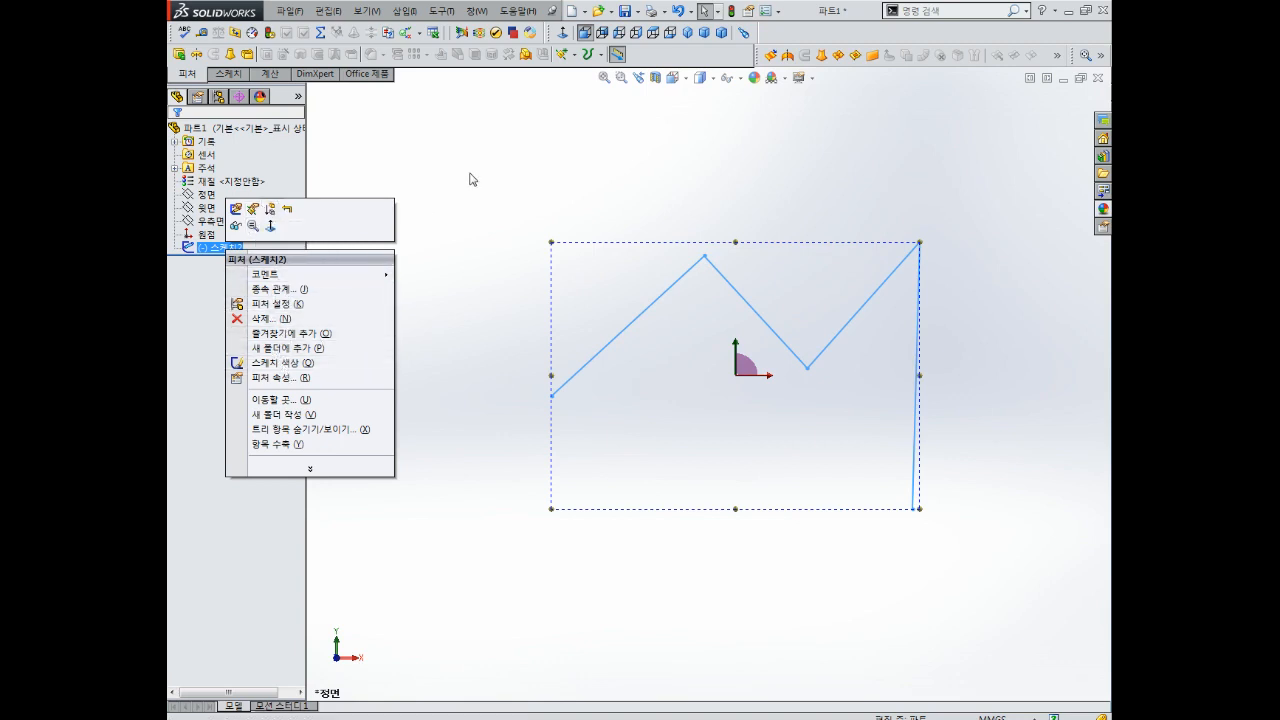
{"action": "left_click", "coordinate": [403, 200]}
{"action": "right_click", "coordinate": [234, 251]}
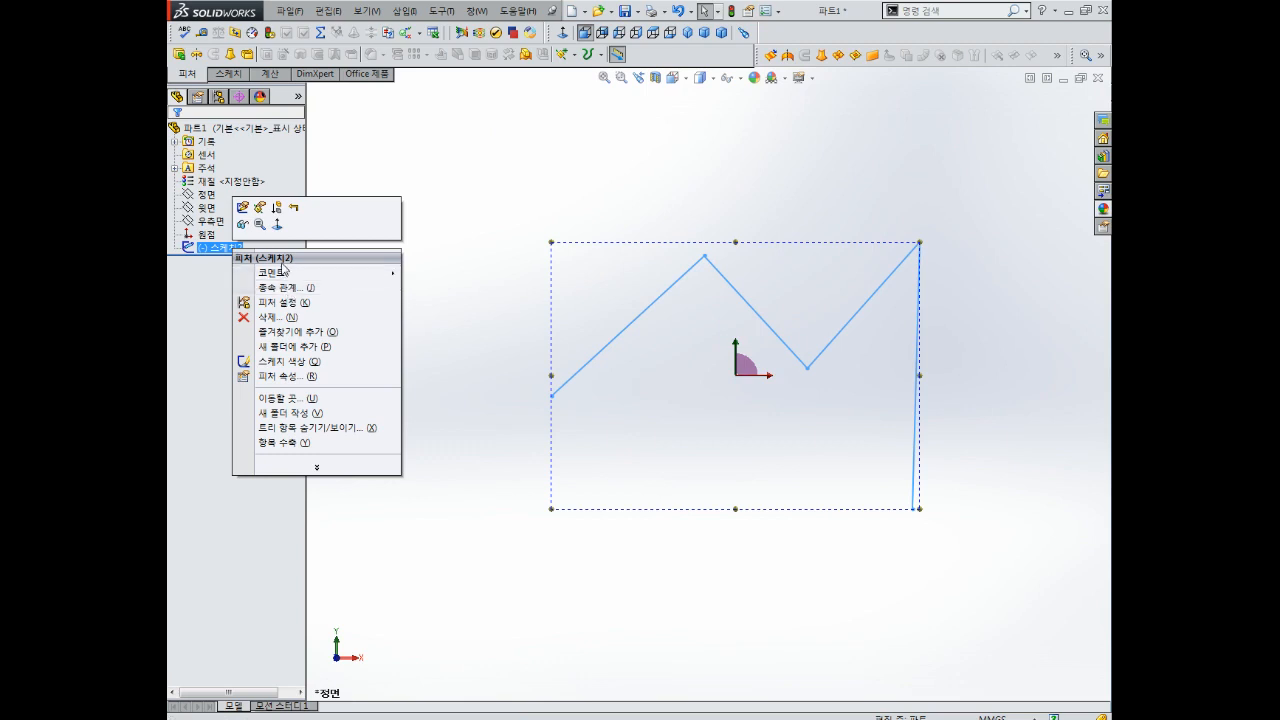
{"action": "left_click", "coordinate": [318, 468]}
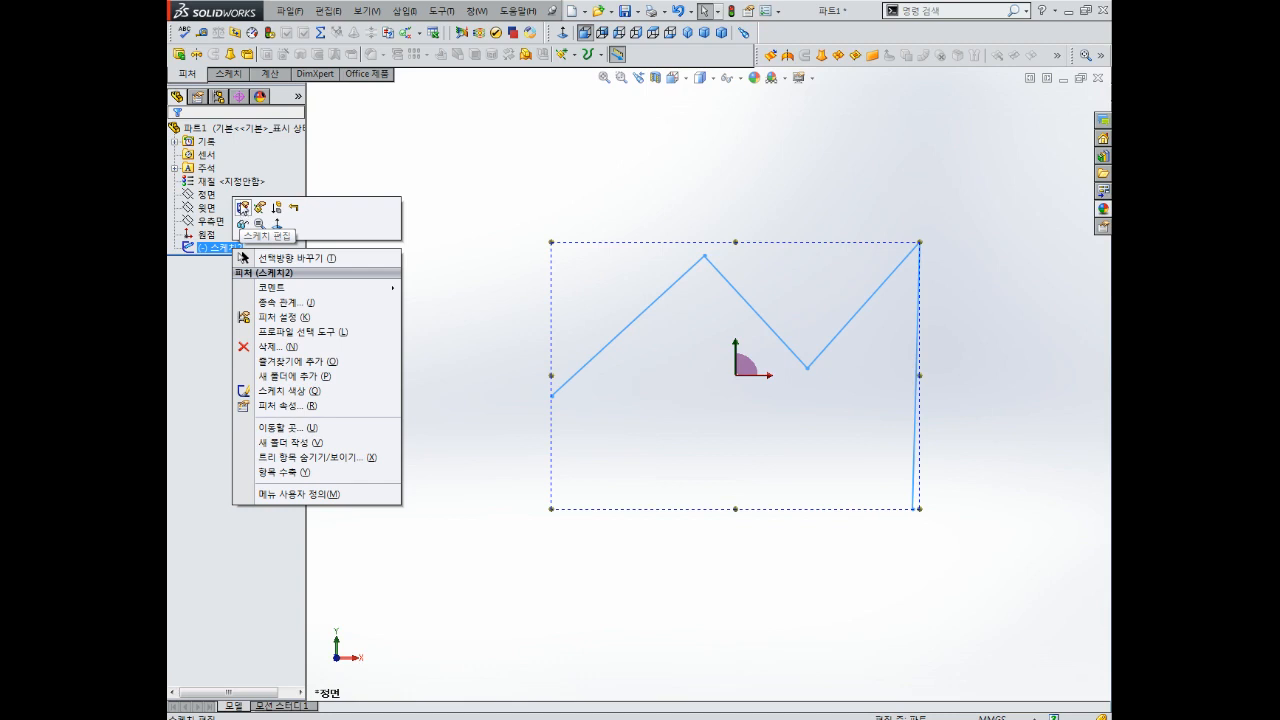
{"action": "left_click", "coordinate": [241, 208]}
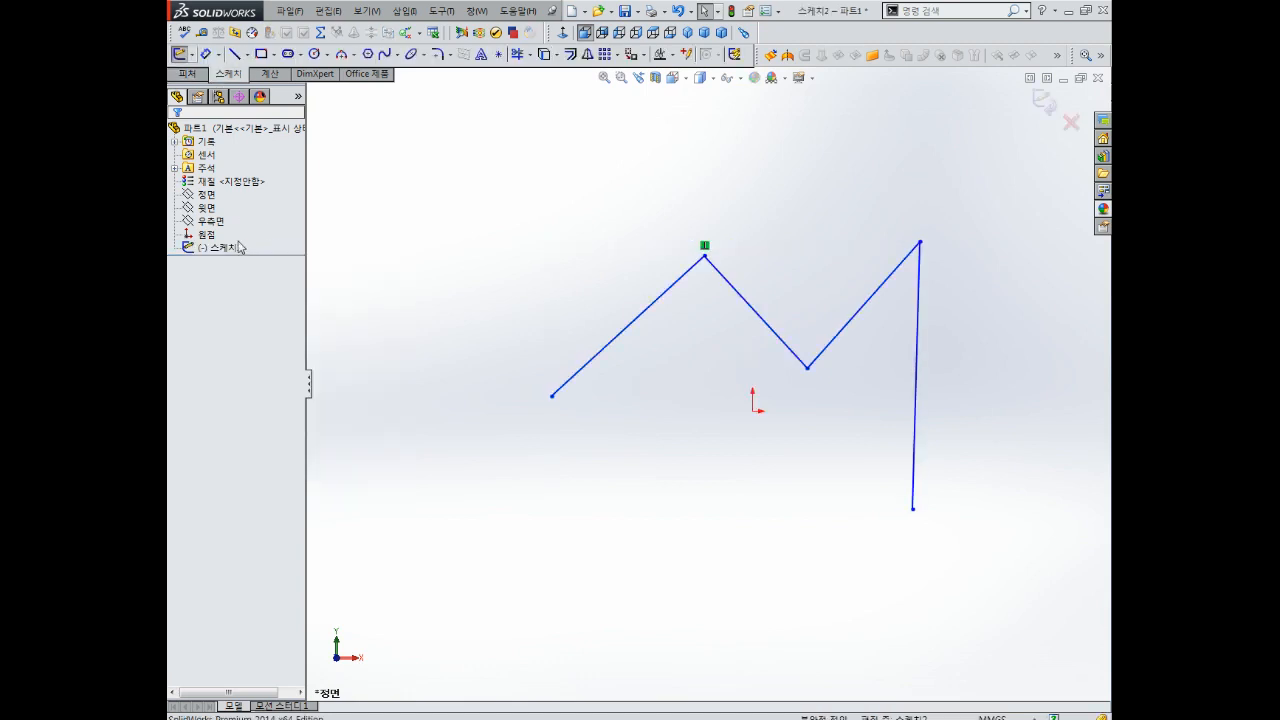
Step: Check which commands 스케치2 offers while it is being edited, then exit the sketch and reopen it for editing
{"action": "right_click", "coordinate": [234, 250]}
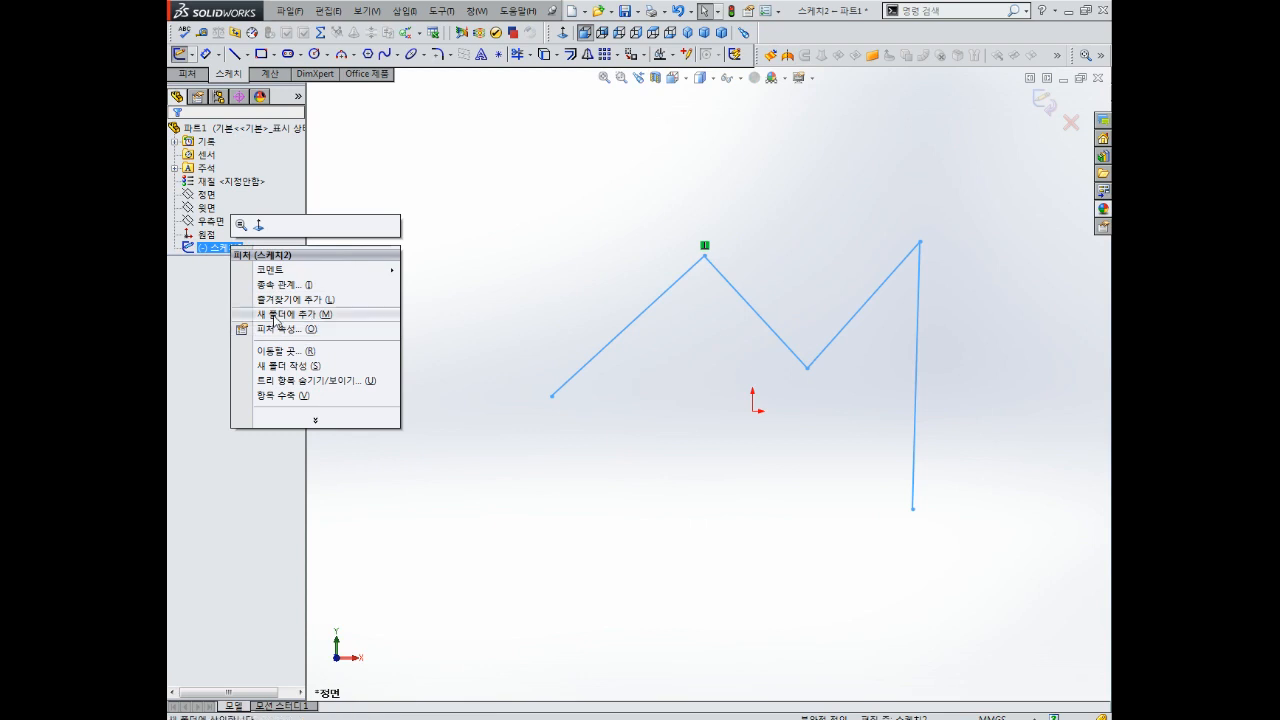
{"action": "left_click", "coordinate": [543, 168]}
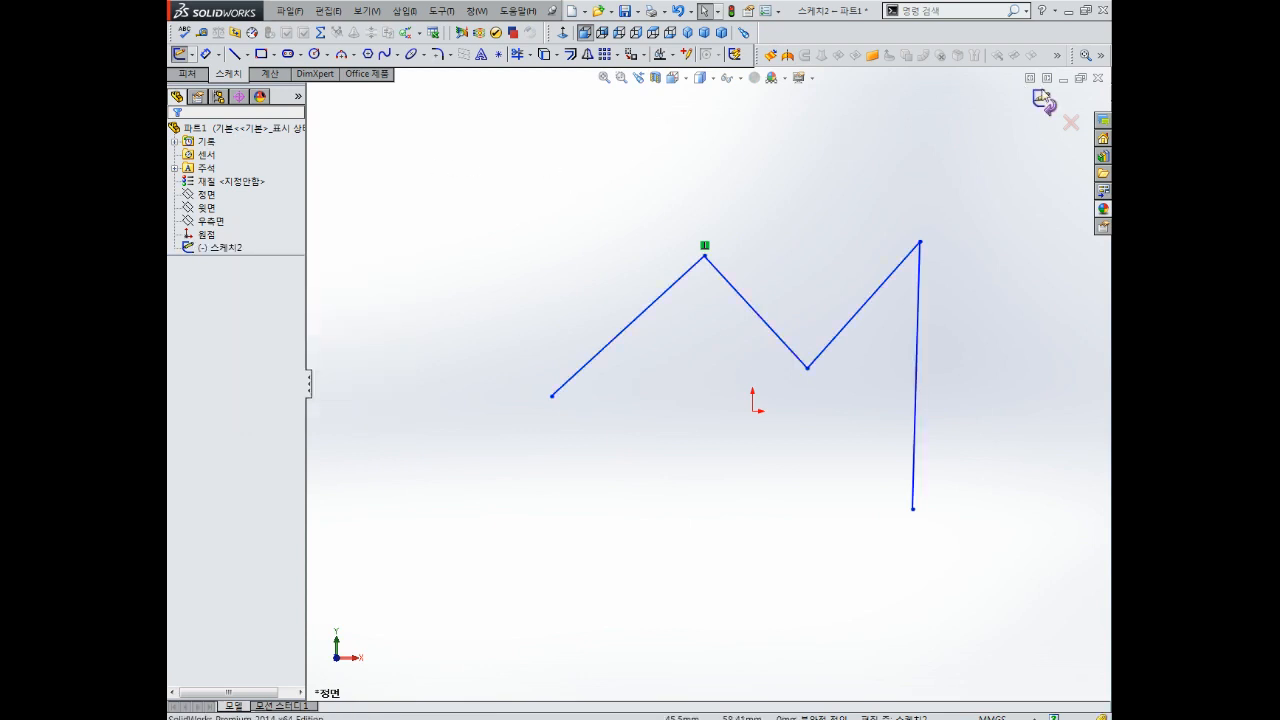
{"action": "left_click", "coordinate": [1047, 108]}
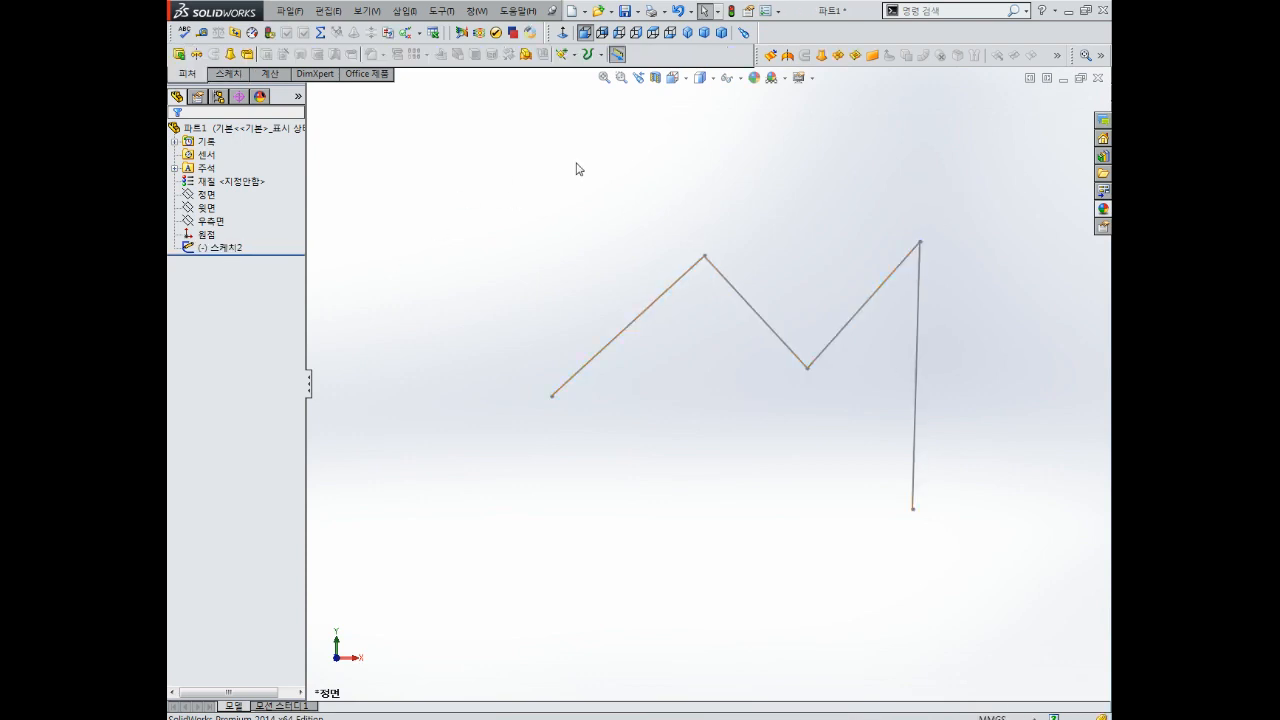
{"action": "left_click", "coordinate": [240, 249]}
{"action": "right_click", "coordinate": [240, 249]}
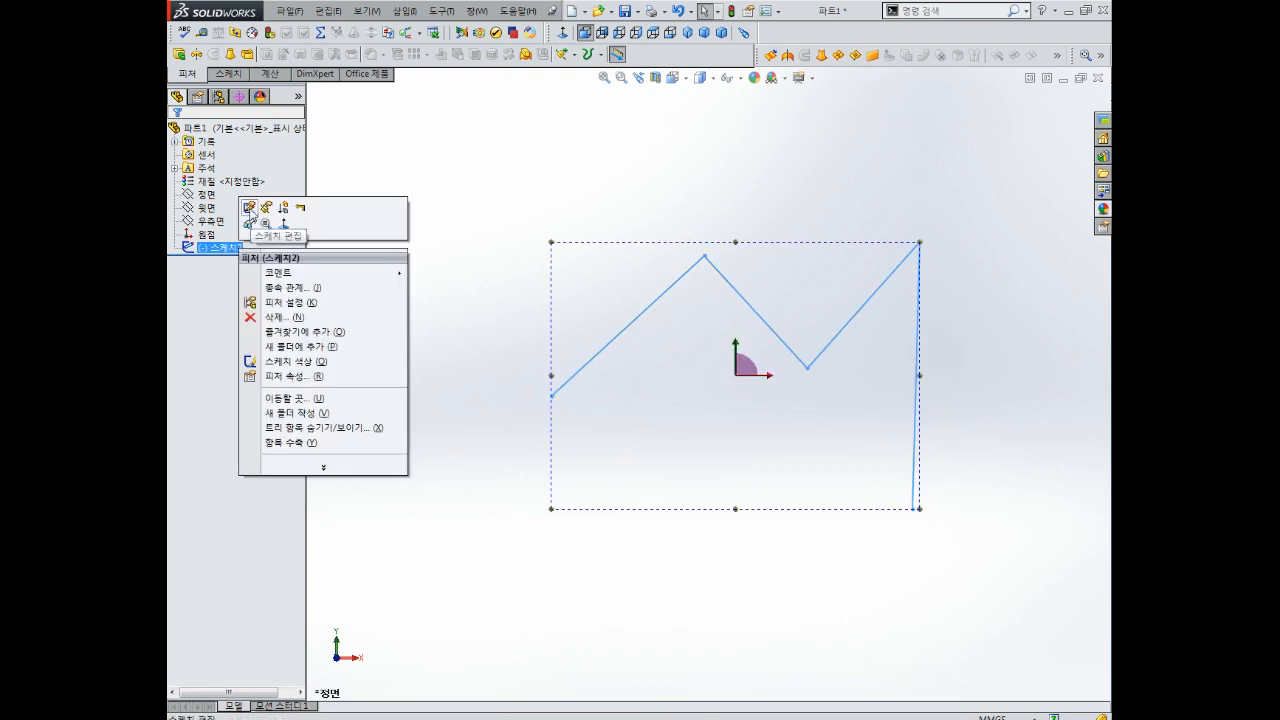
{"action": "left_click", "coordinate": [251, 212]}
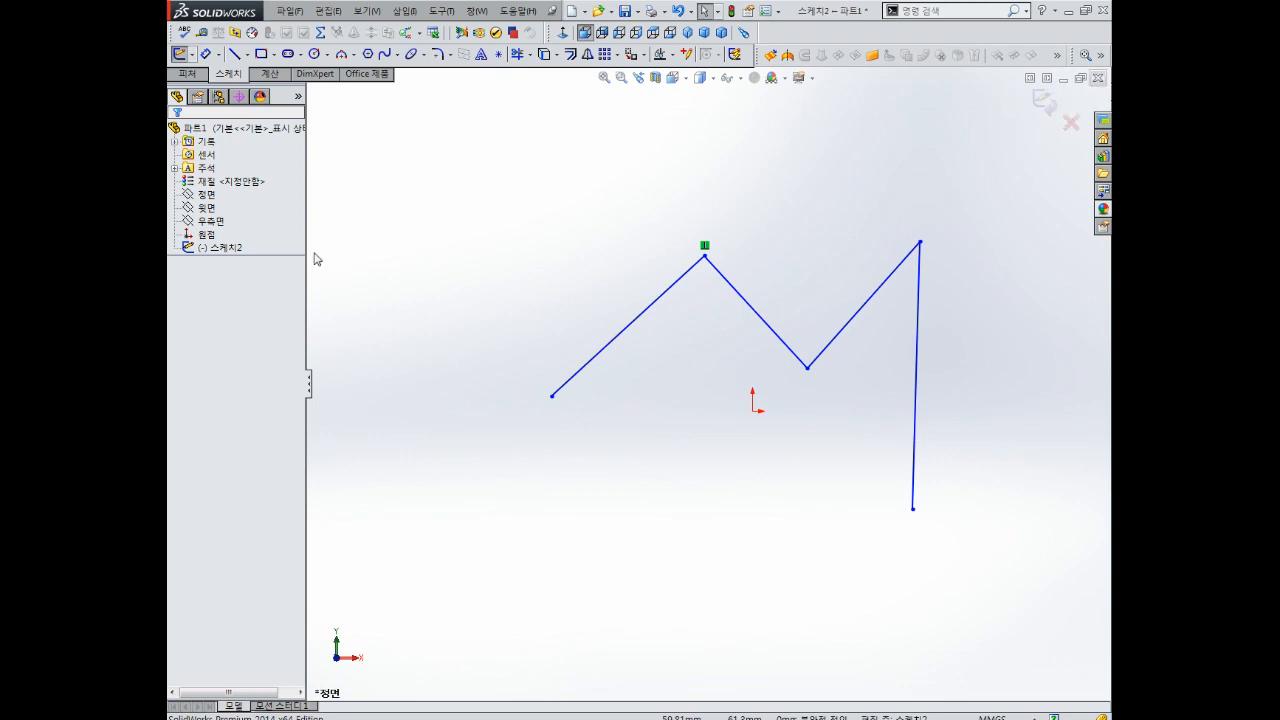
Step: Recheck the commands offered for the open sketch, exit it, and return to editing with Edit Sketch
{"action": "right_click", "coordinate": [225, 248]}
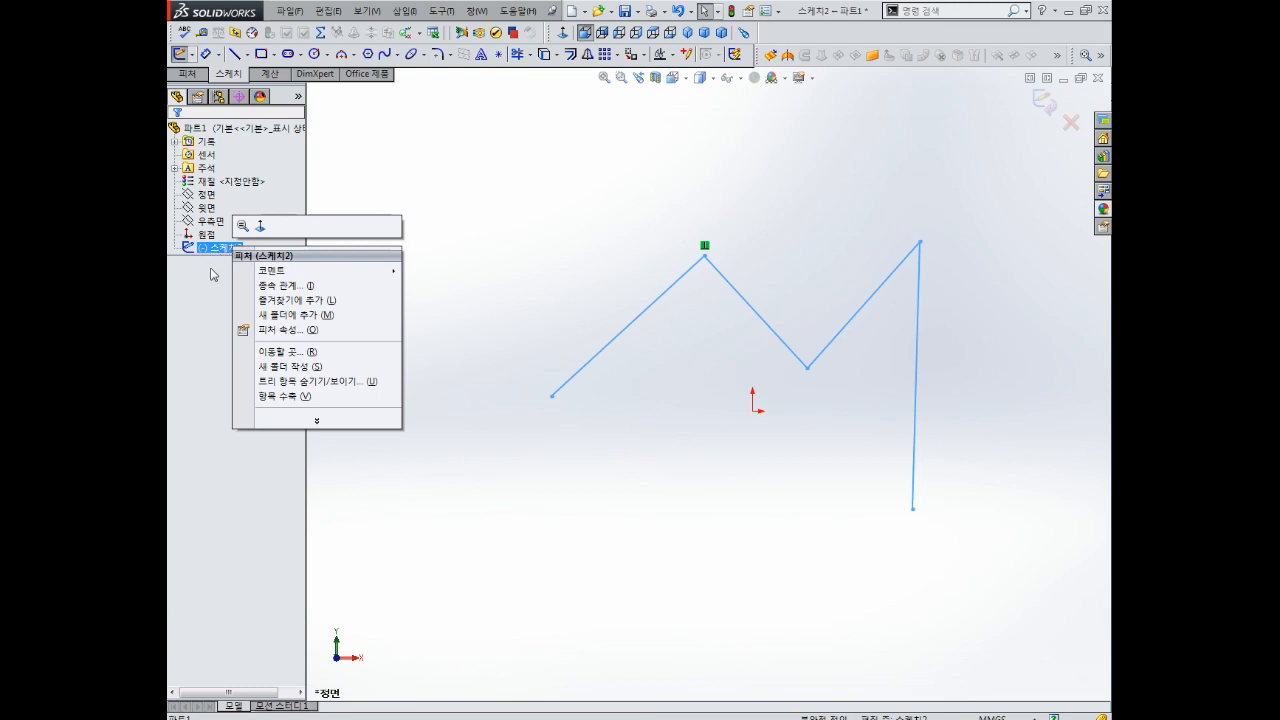
{"action": "left_click", "coordinate": [212, 273]}
{"action": "right_click", "coordinate": [222, 248]}
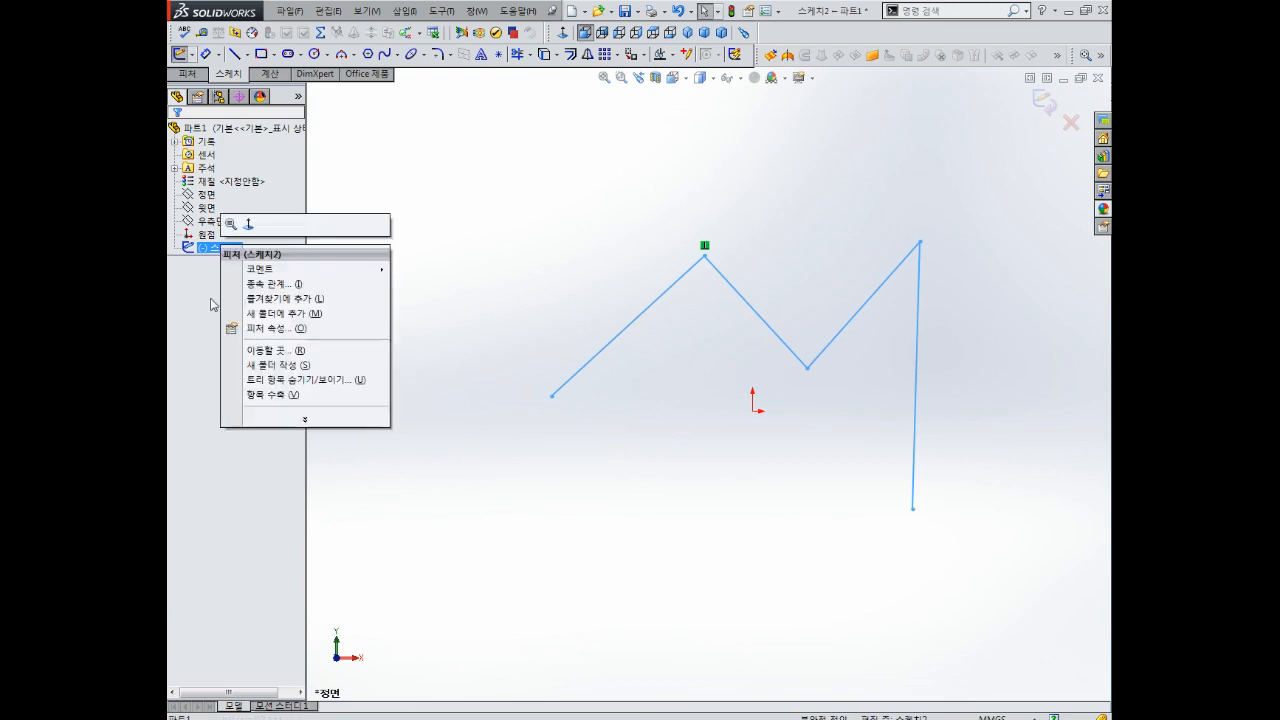
{"action": "left_click", "coordinate": [651, 153]}
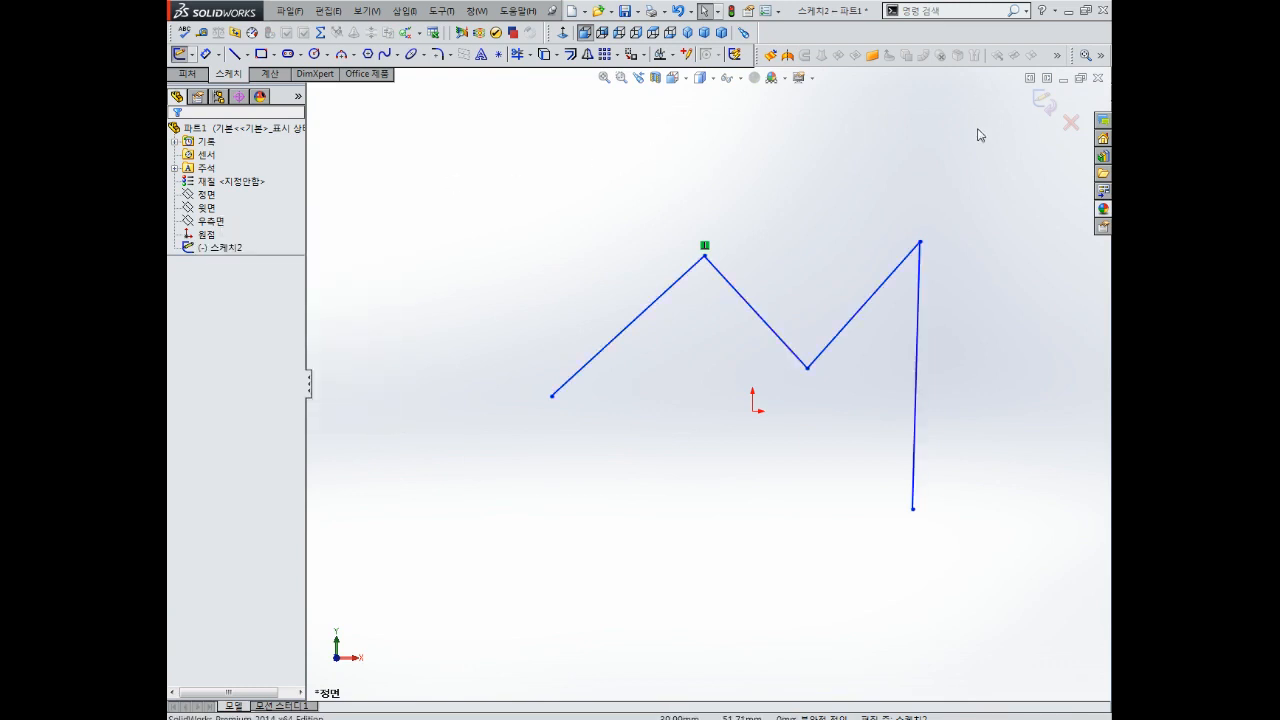
{"action": "left_click", "coordinate": [1042, 105]}
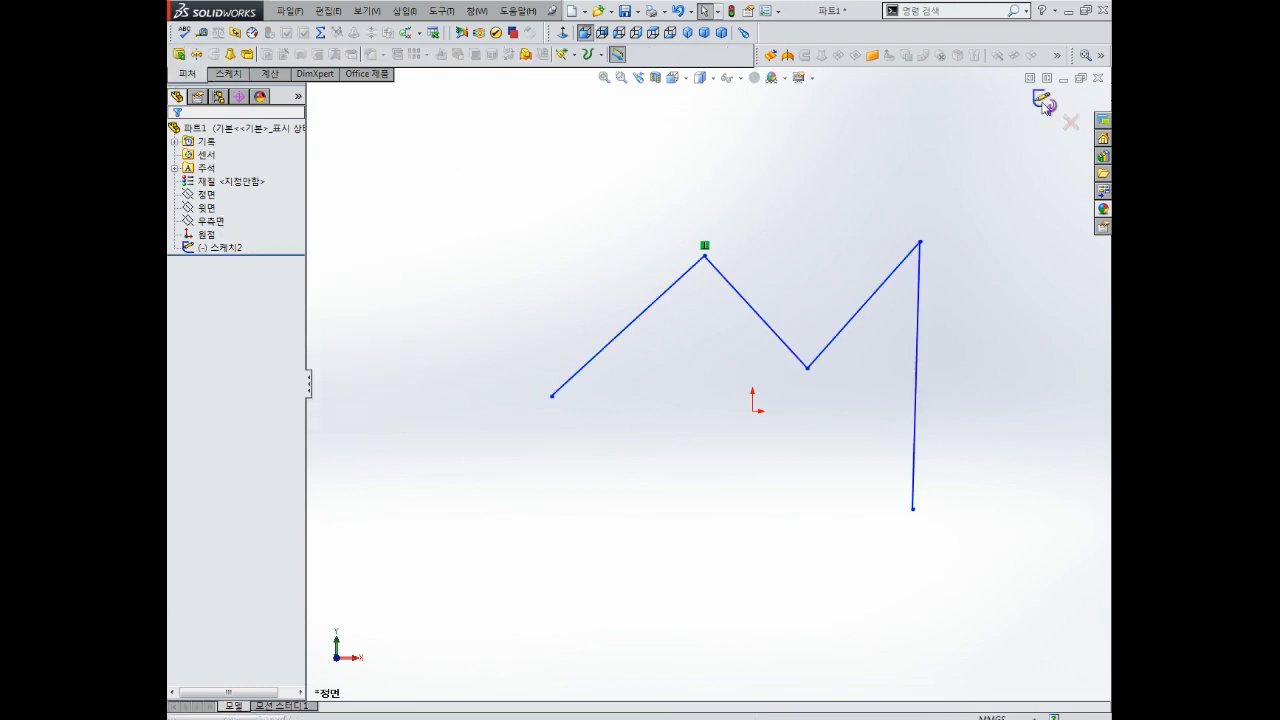
{"action": "right_click", "coordinate": [224, 249]}
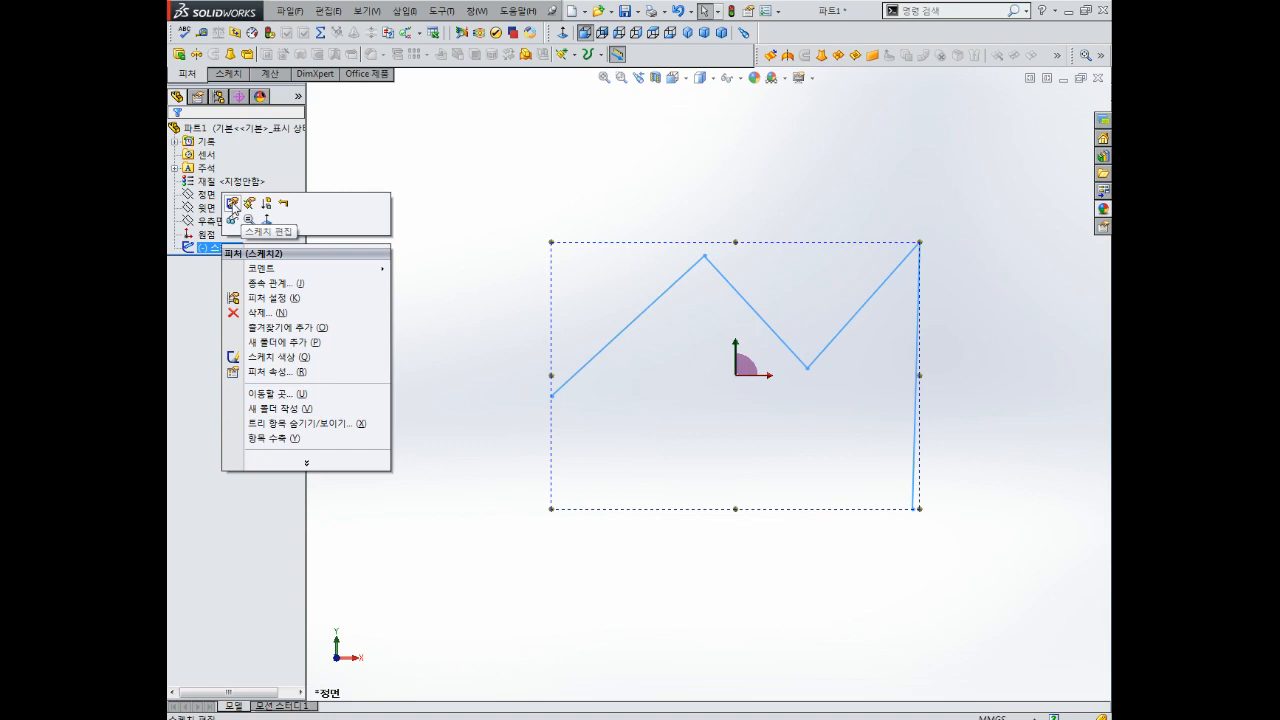
{"action": "left_click", "coordinate": [233, 205]}
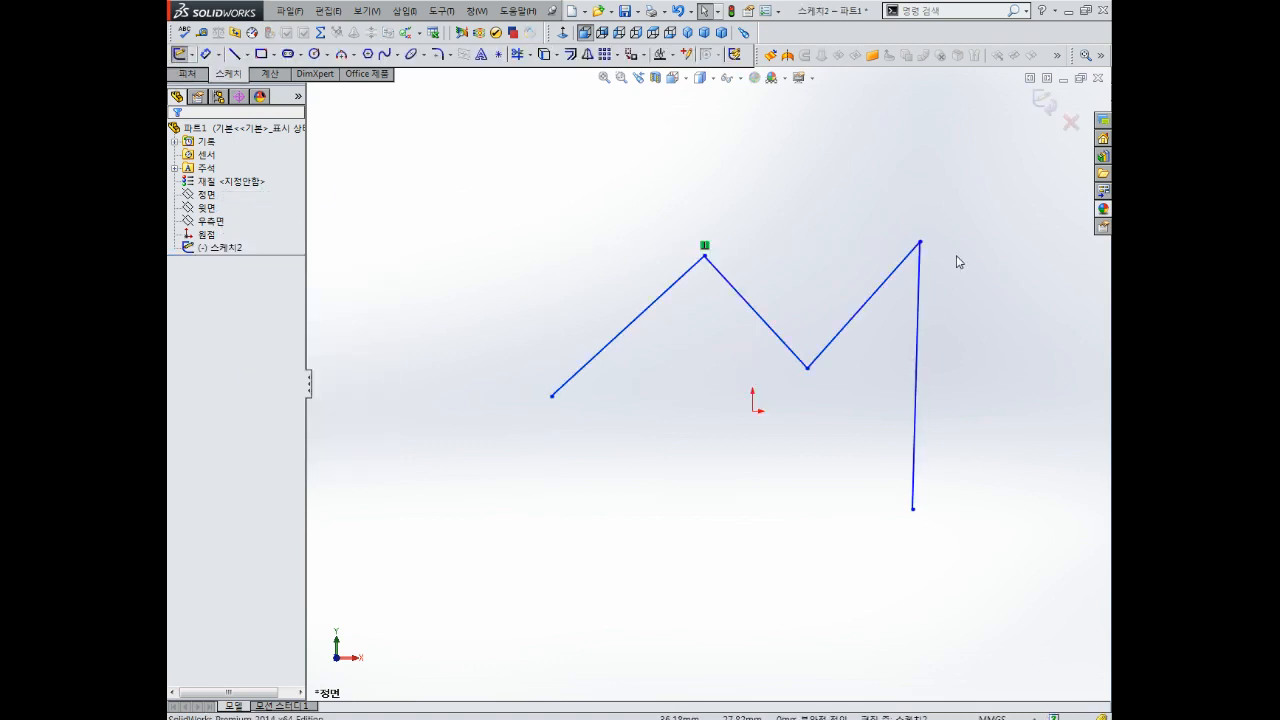
Step: Delete the four zigzag lines one after another, starting with the nearly vertical one, so that the sketch is empty
{"action": "left_click", "coordinate": [917, 366]}
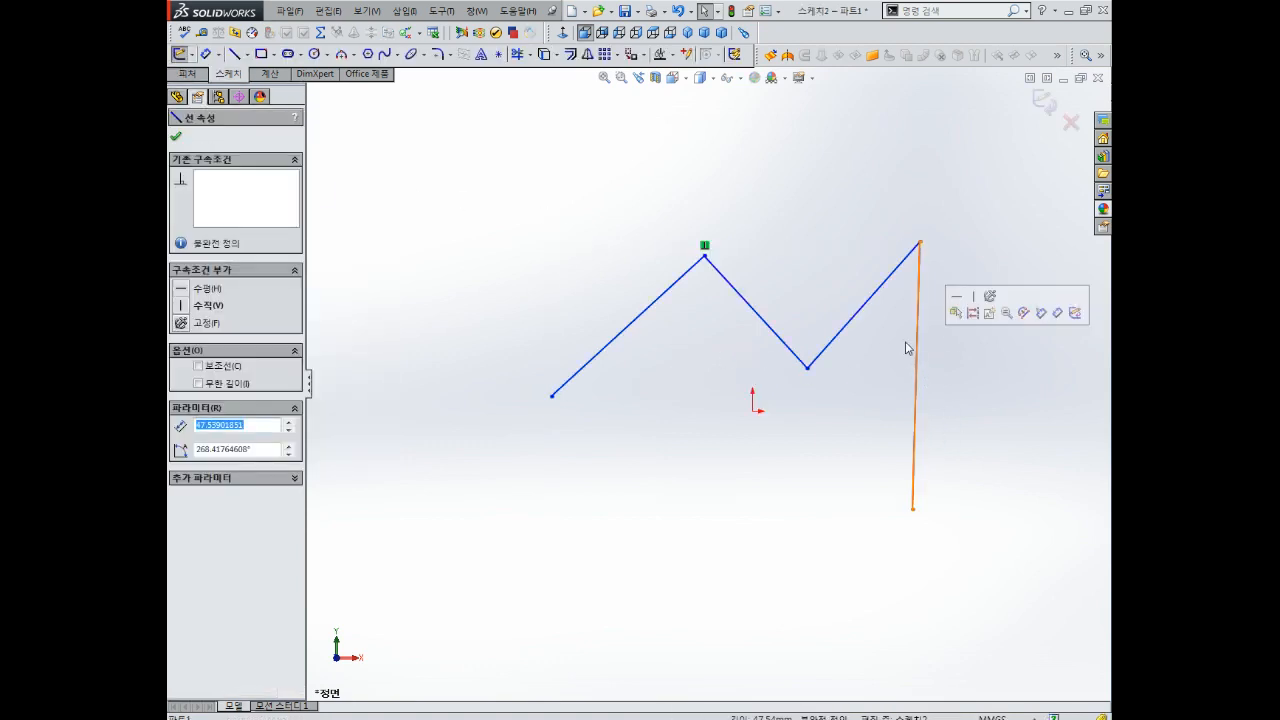
{"action": "key", "text": "Delete"}
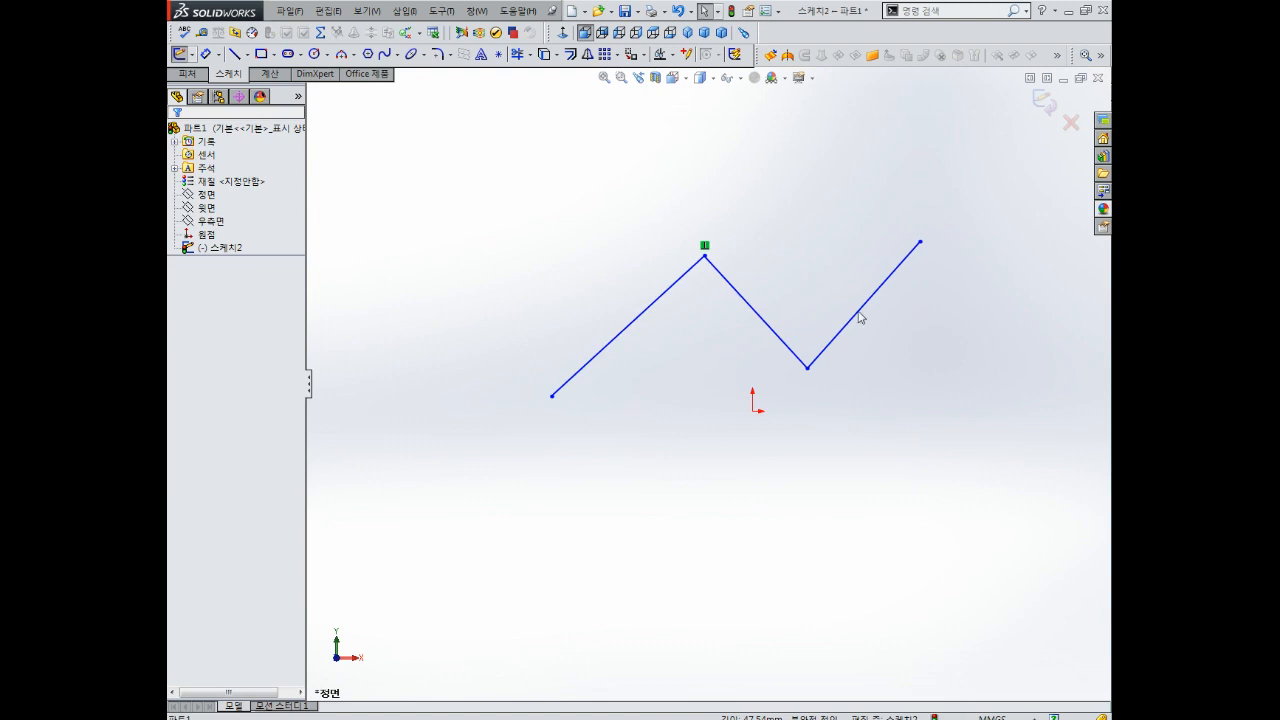
{"action": "left_click", "coordinate": [857, 313]}
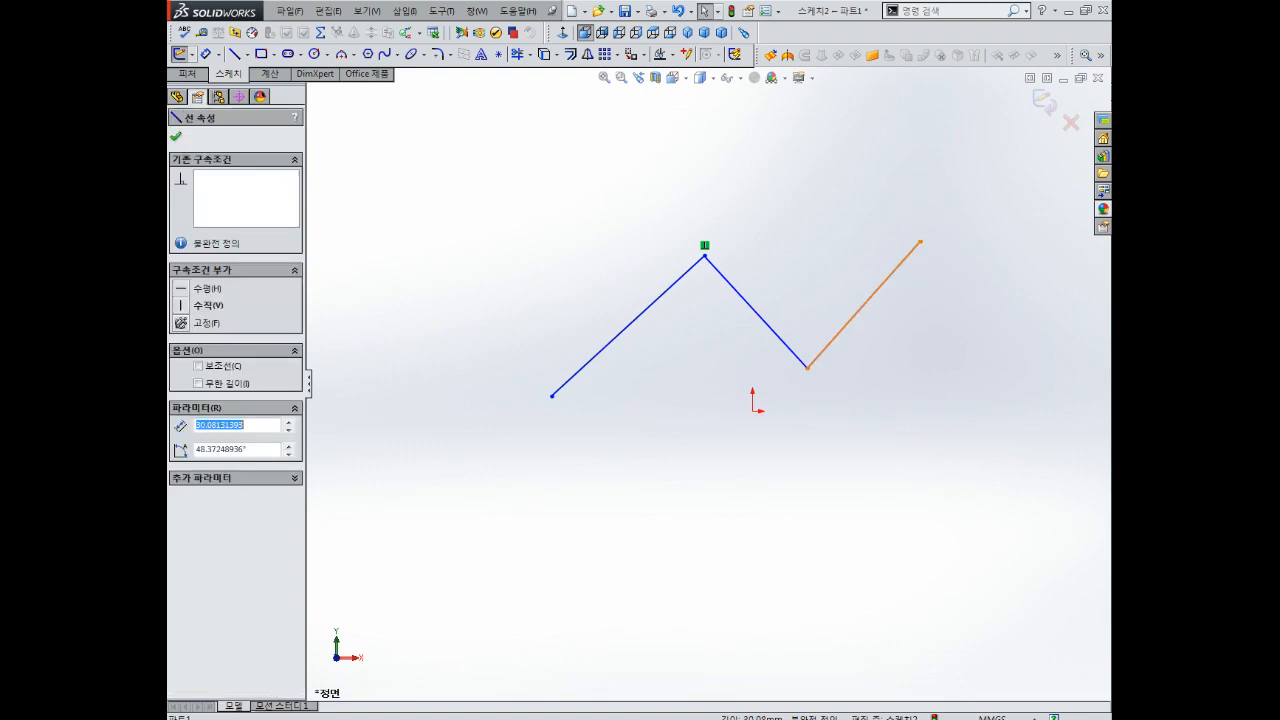
{"action": "key", "text": "Delete"}
{"action": "left_click", "coordinate": [749, 307]}
{"action": "key", "text": "Delete"}
{"action": "left_click", "coordinate": [650, 312]}
{"action": "key", "text": "Delete"}
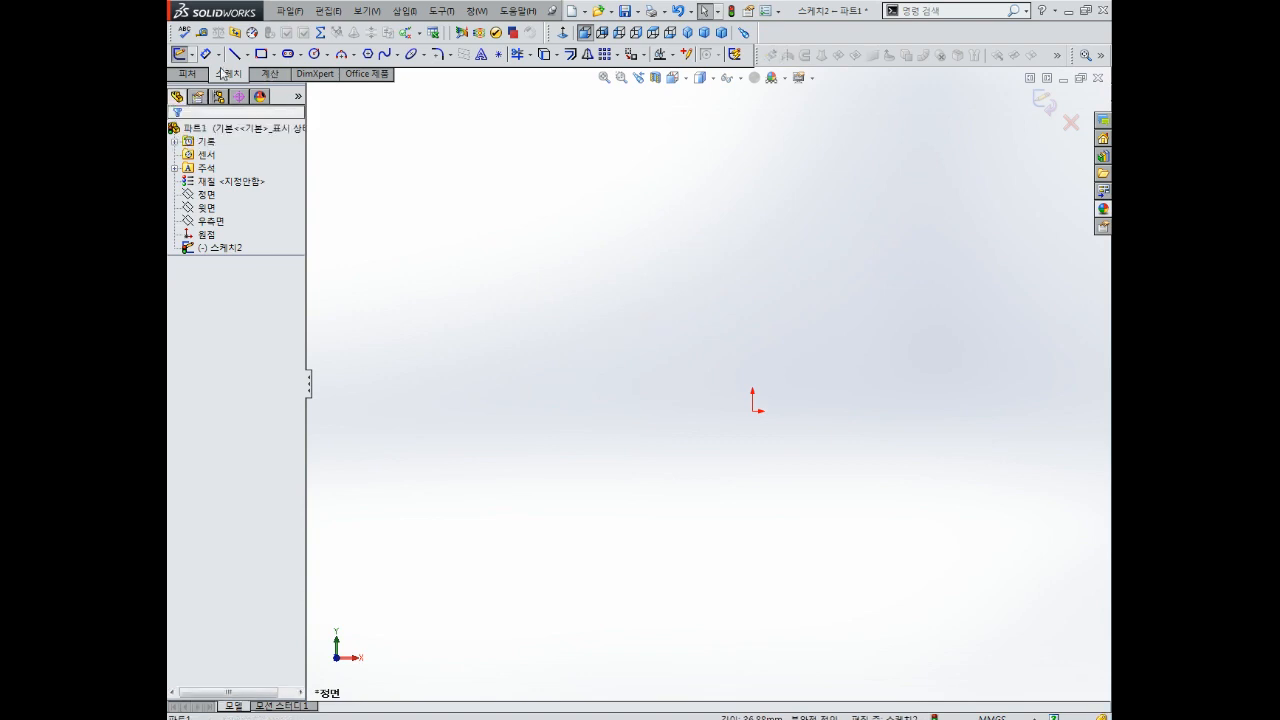
Step: Draw four connected lines around the origin as an open outline: slanted left side, nearly horizontal base, nearly vertical right side and slanted top
{"action": "left_click", "coordinate": [233, 55]}
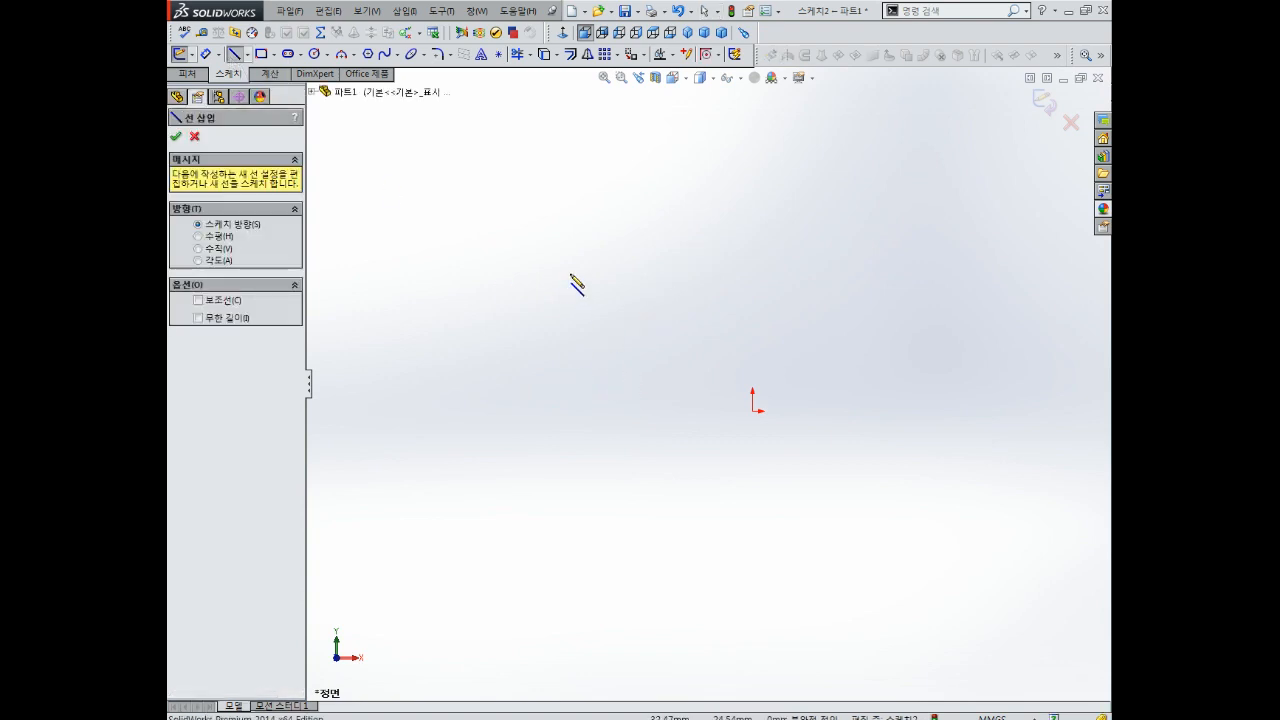
{"action": "left_click_drag", "start_coordinate": [573, 271], "coordinate": [632, 443]}
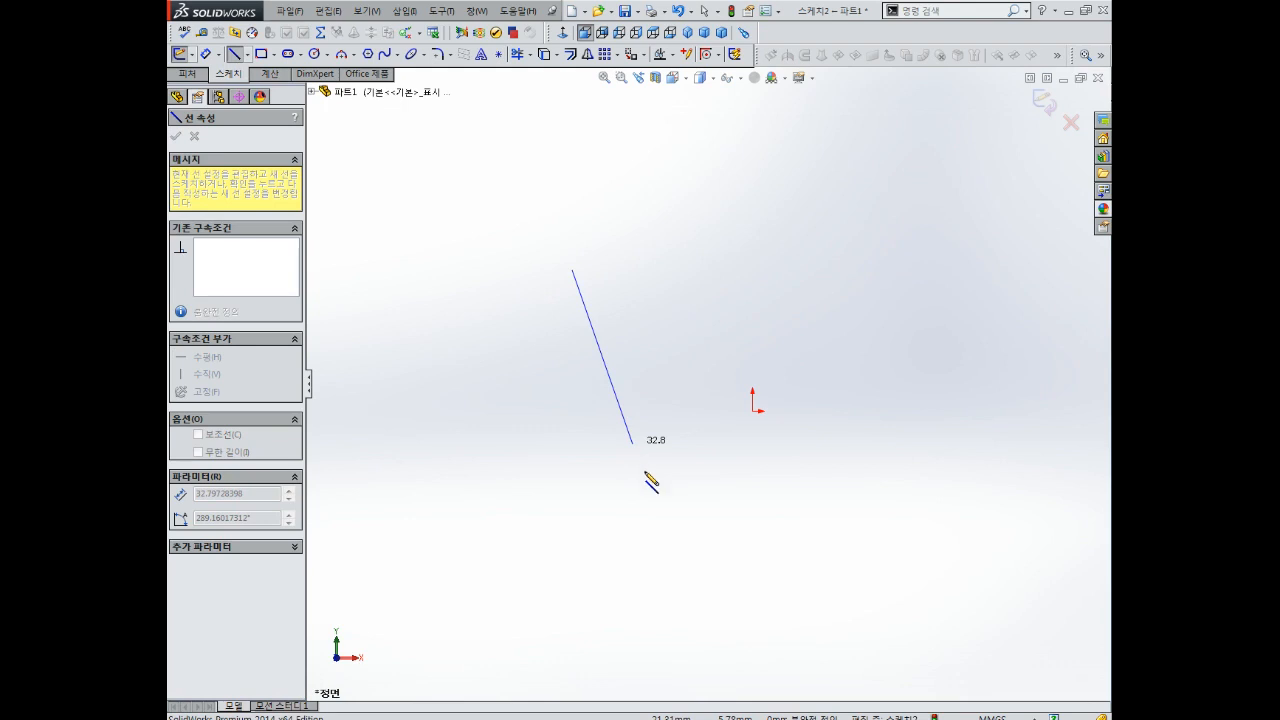
{"action": "left_click", "coordinate": [677, 505]}
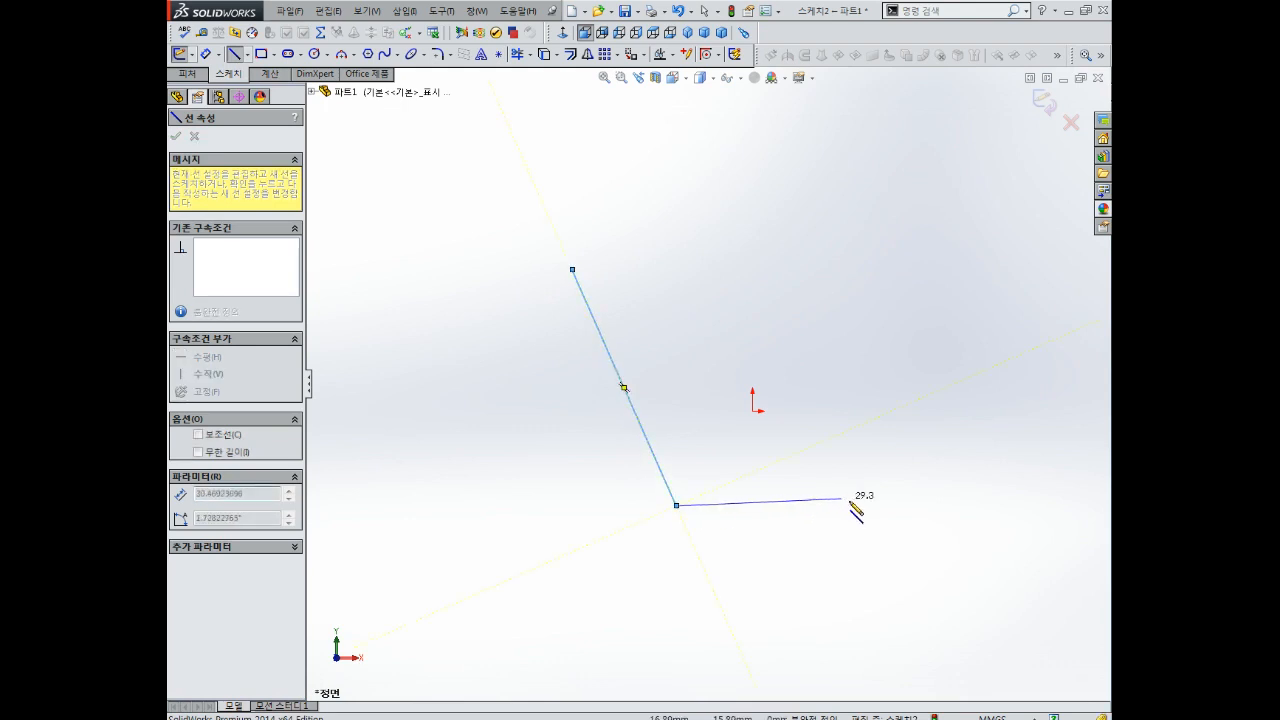
{"action": "left_click", "coordinate": [960, 497]}
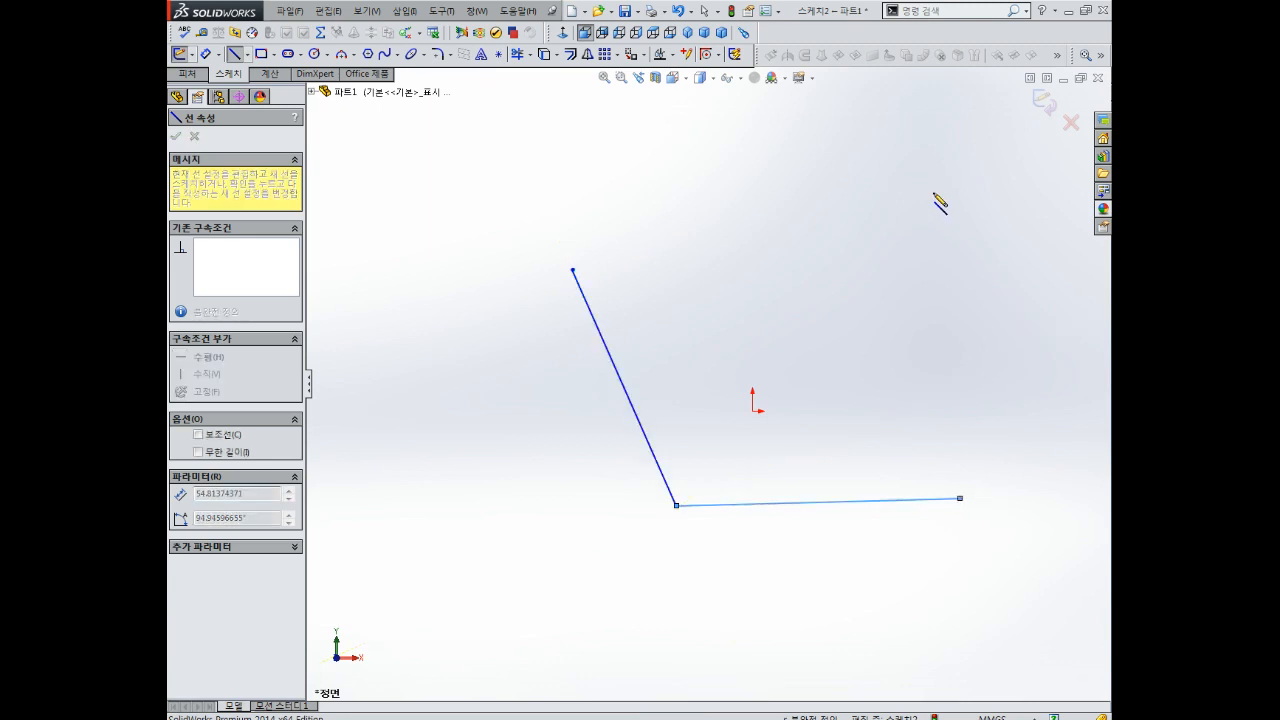
{"action": "left_click", "coordinate": [960, 497]}
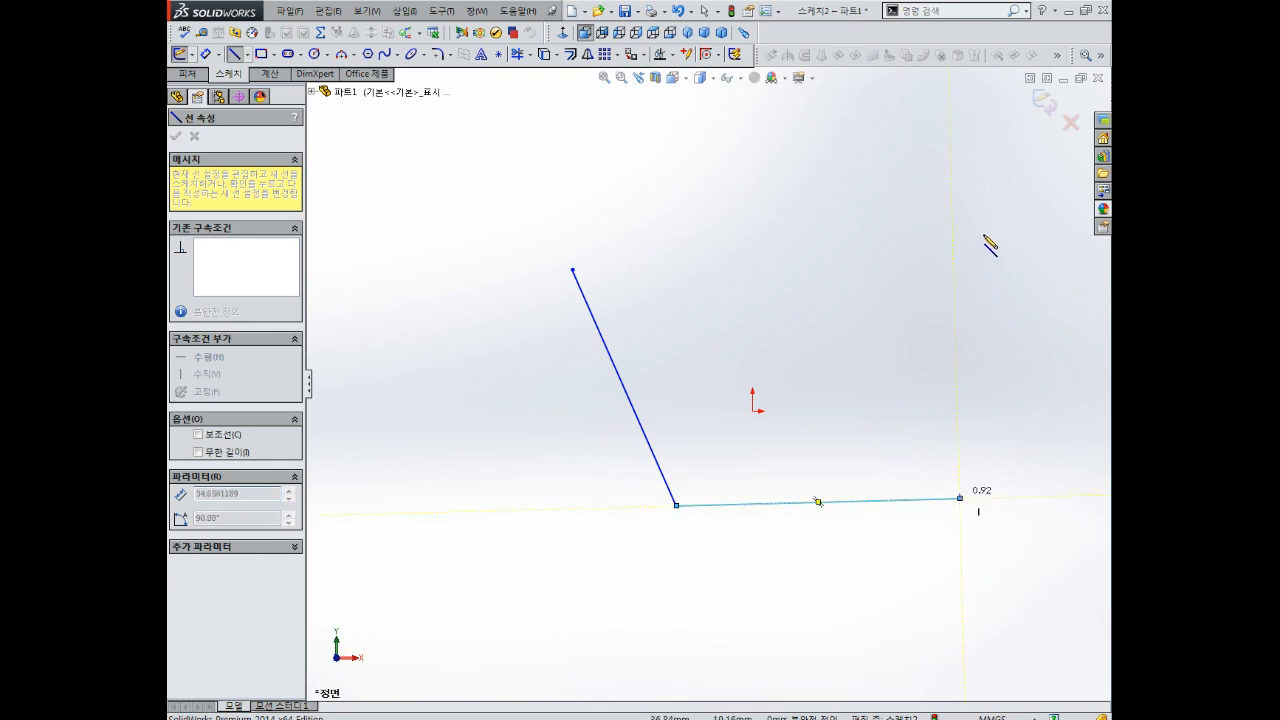
{"action": "left_click", "coordinate": [980, 230]}
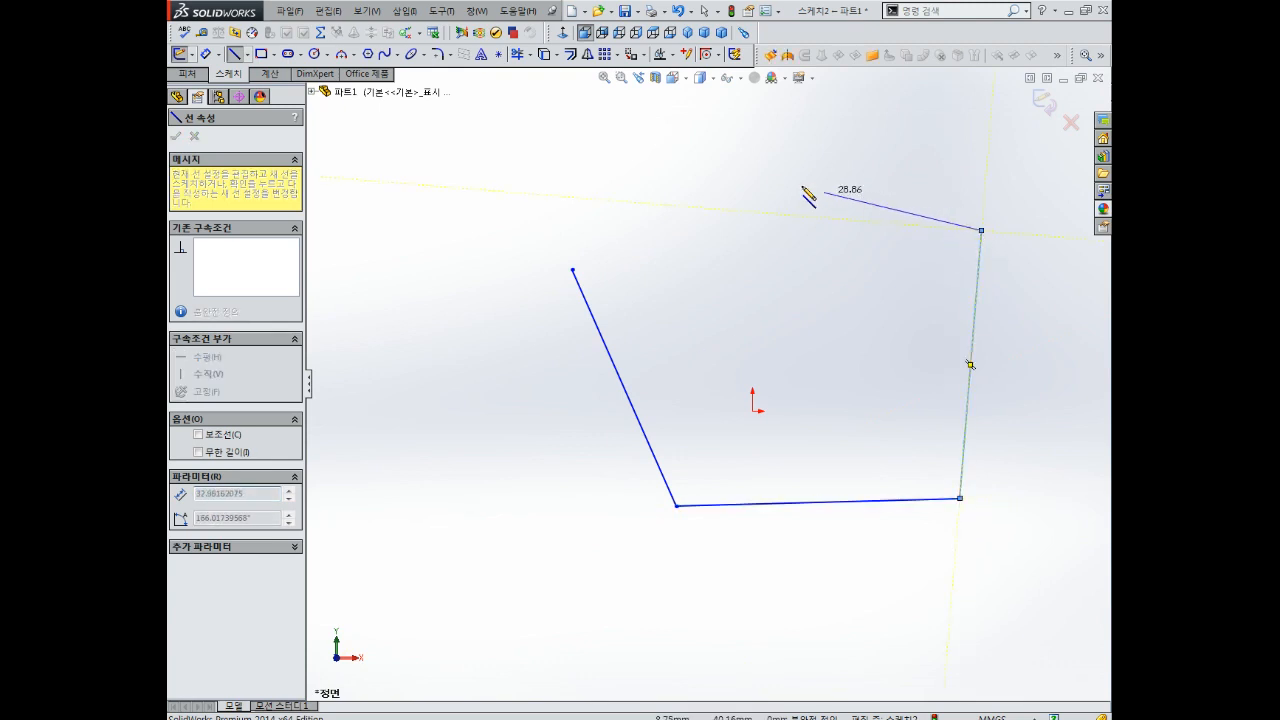
{"action": "left_click", "coordinate": [667, 153]}
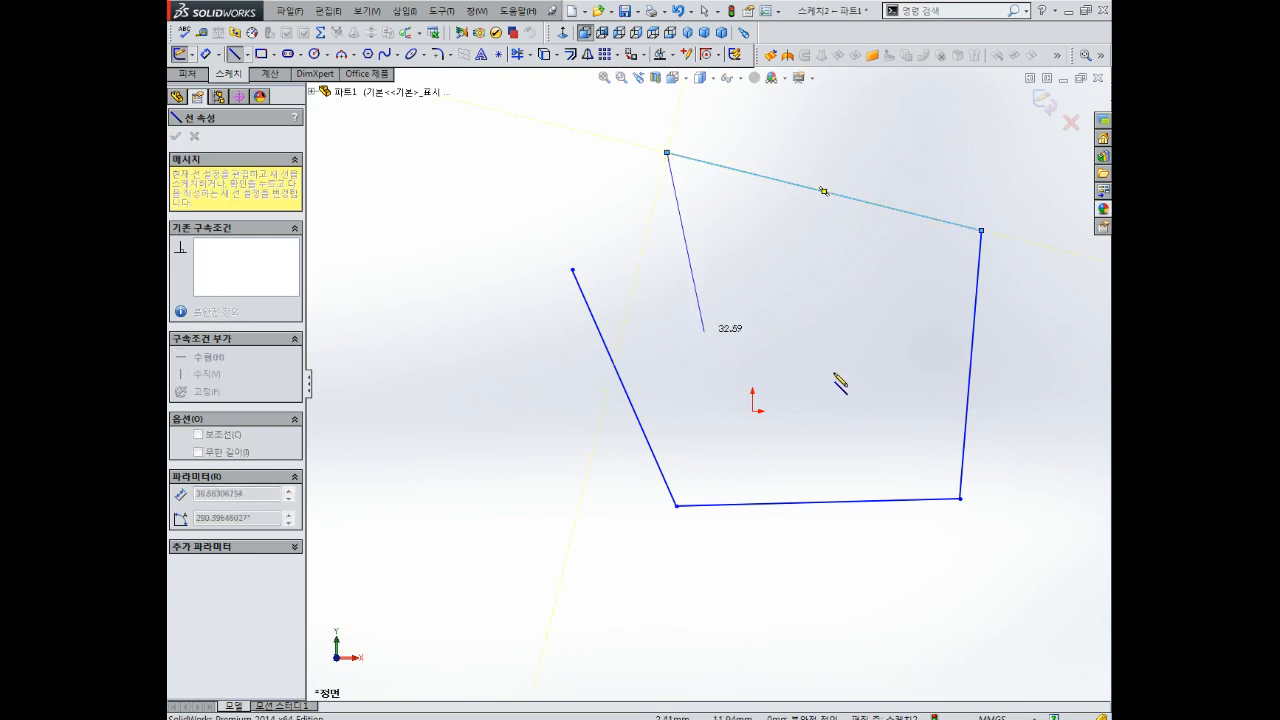
{"action": "key", "text": "Escape"}
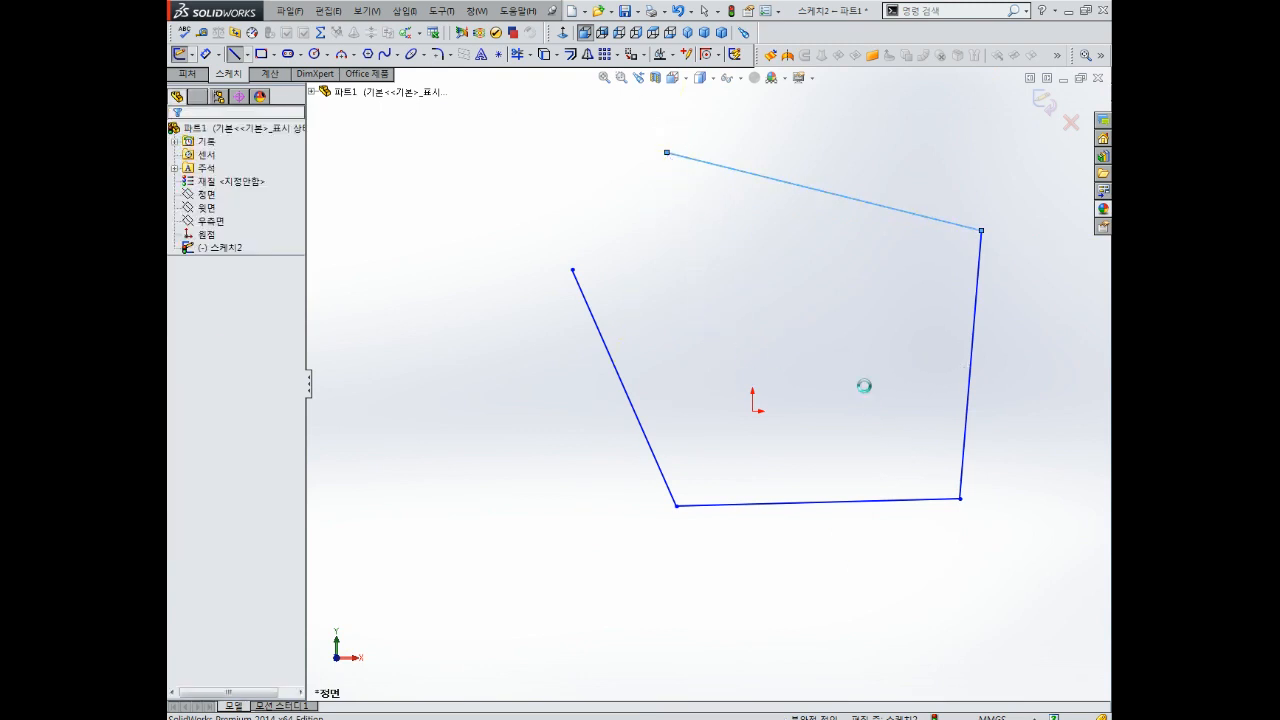
Step: Add a vertical relation to the slanted left line of the open outline
{"action": "scroll", "coordinate": [870, 380], "scroll_direction": "up", "scroll_amount": 2}
{"action": "scroll", "coordinate": [868, 345], "scroll_direction": "down", "scroll_amount": 2}
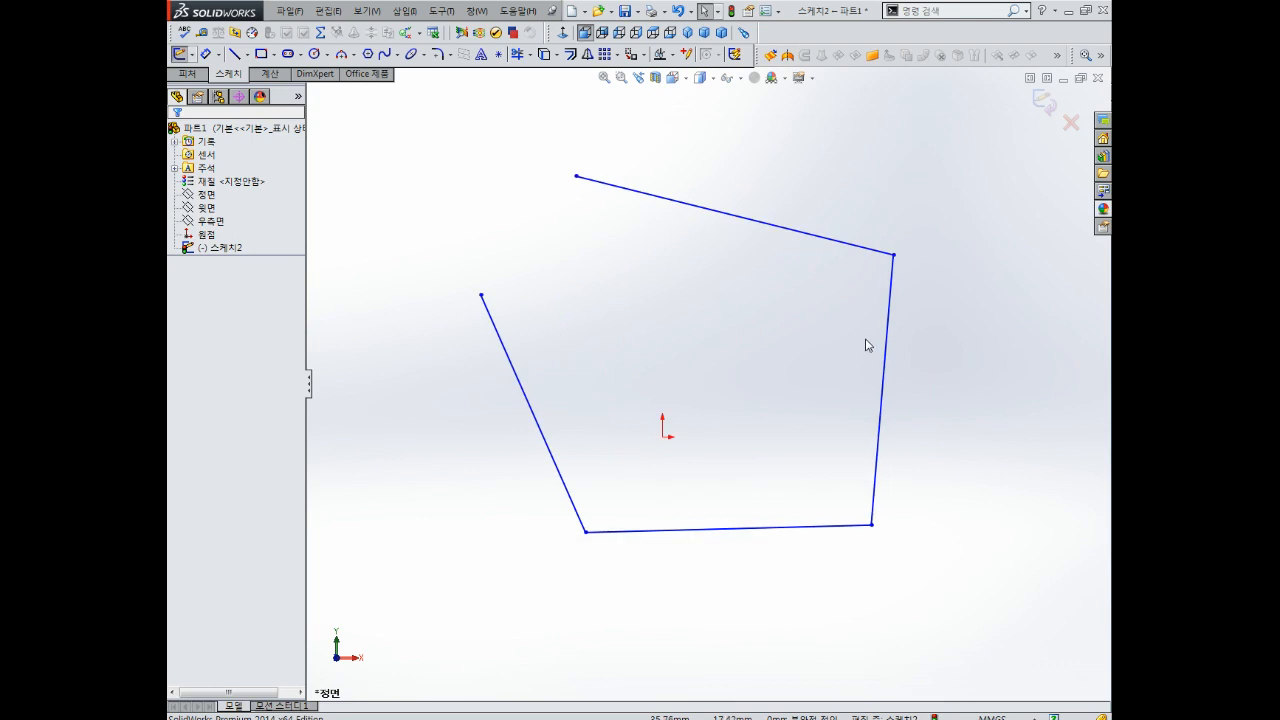
{"action": "scroll", "coordinate": [560, 340], "scroll_direction": "up", "scroll_amount": 2}
{"action": "scroll", "coordinate": [615, 405], "scroll_direction": "down", "scroll_amount": 1}
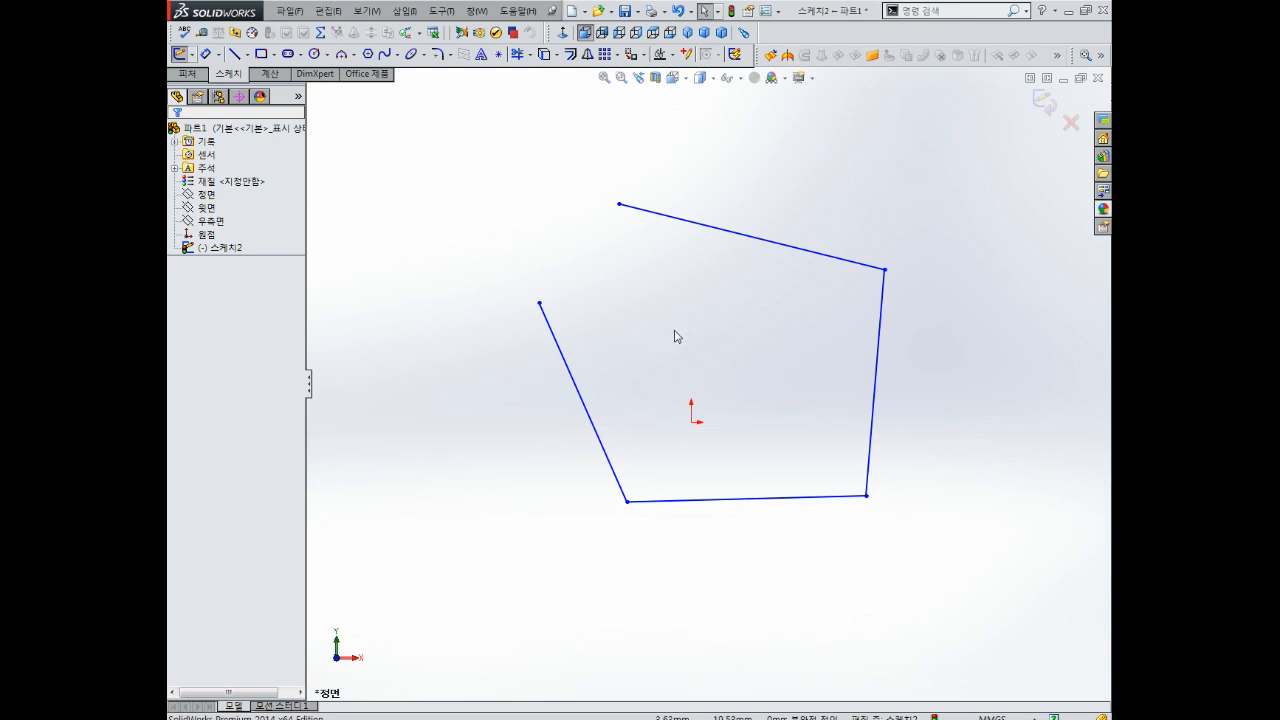
{"action": "left_click", "coordinate": [577, 392]}
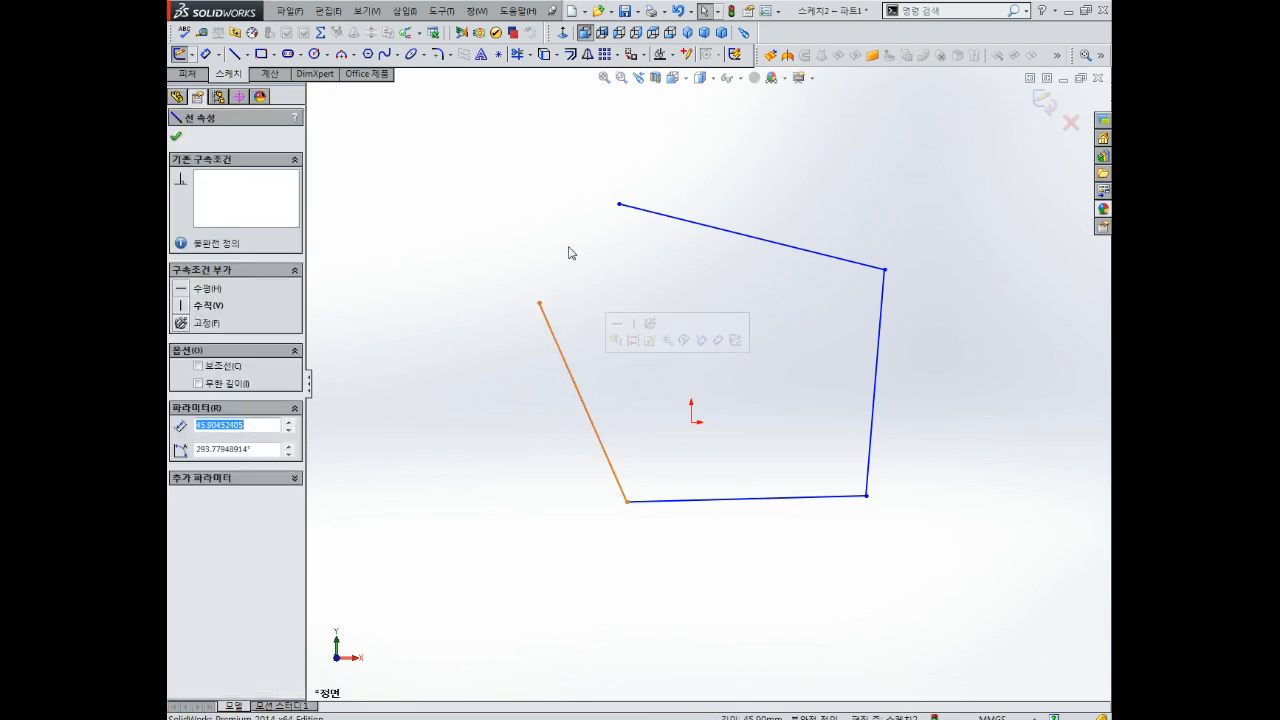
{"action": "left_click", "coordinate": [563, 362]}
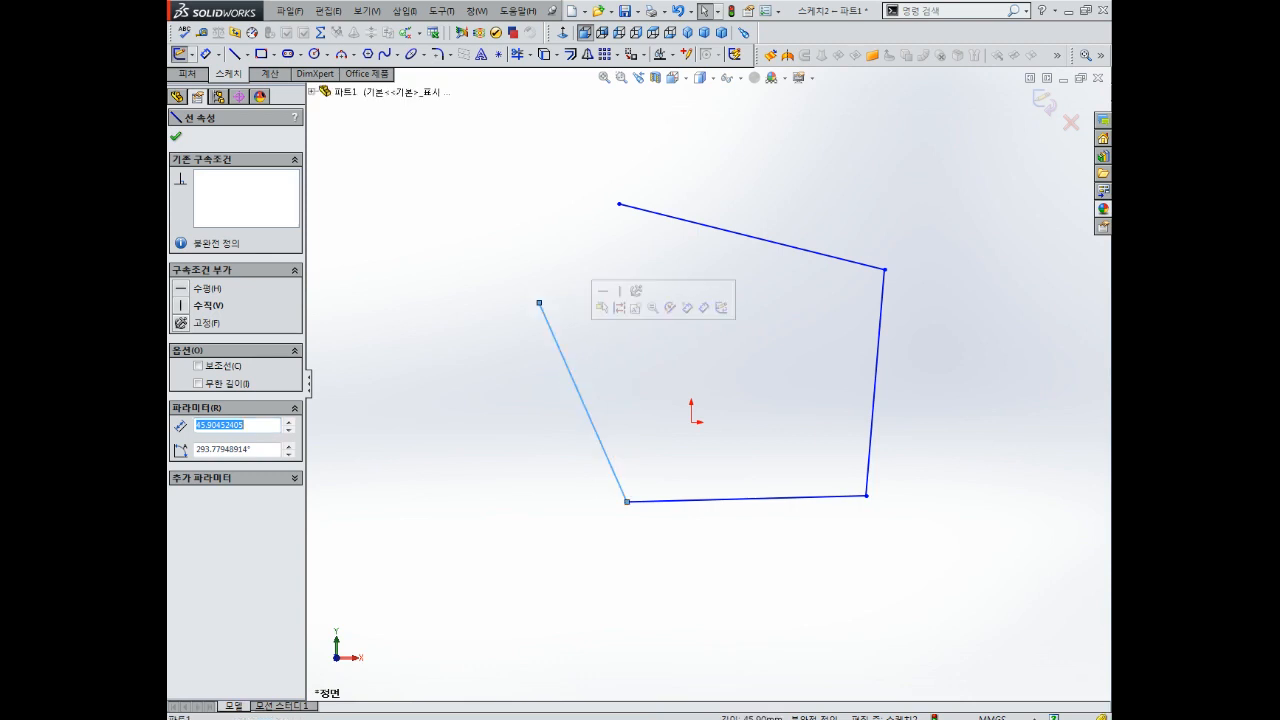
{"action": "left_click", "coordinate": [620, 293]}
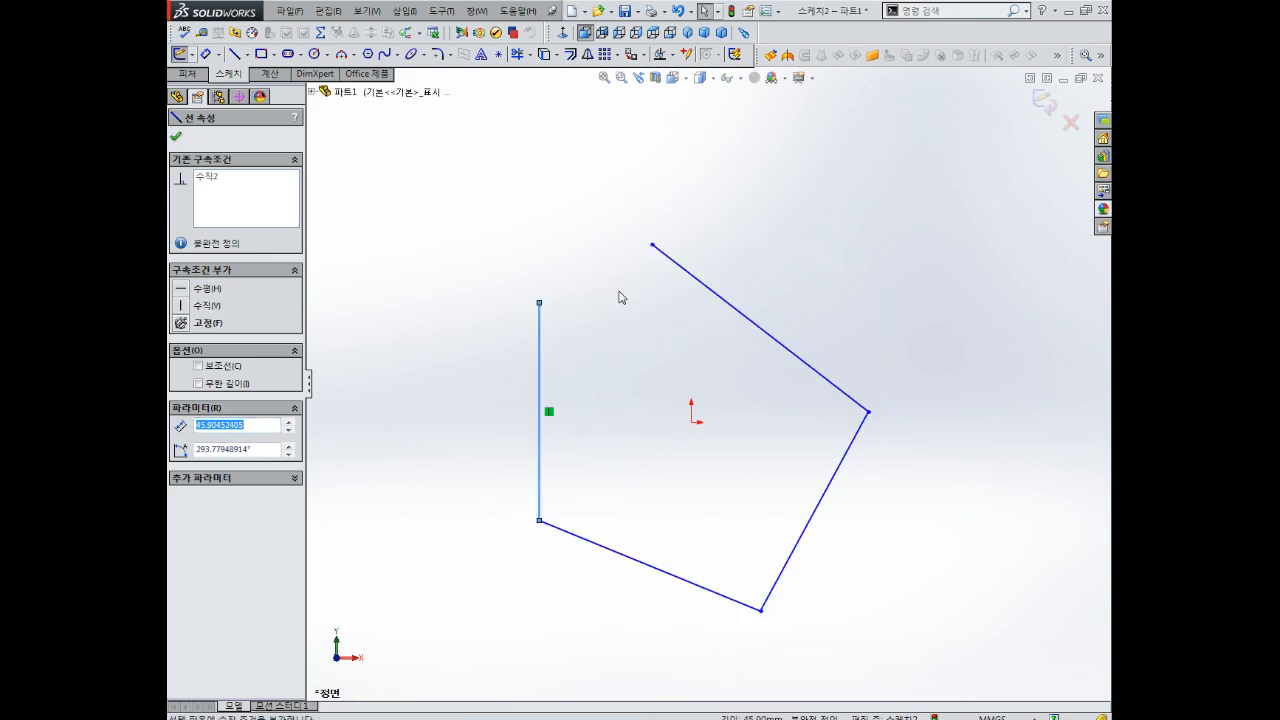
Step: Make the base line perpendicular to the vertical left line
{"action": "left_click", "coordinate": [541, 373]}
{"action": "left_click", "coordinate": [607, 556], "text": "ctrl"}
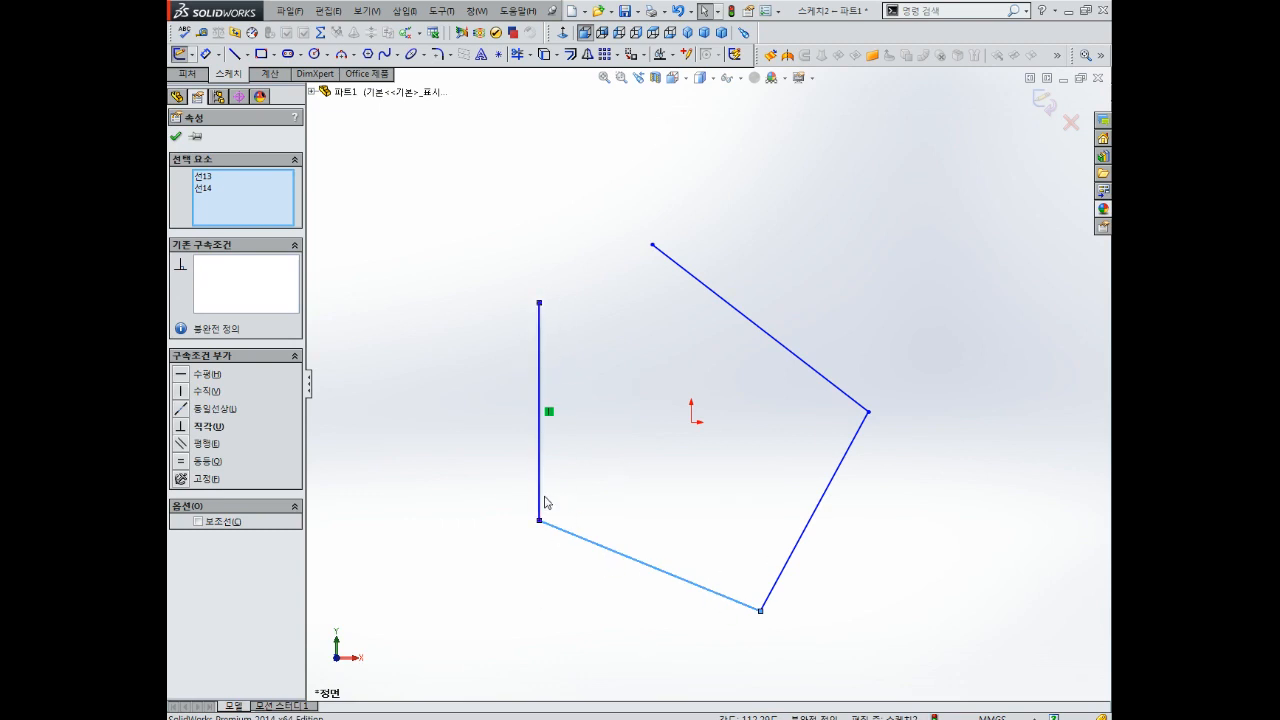
{"action": "left_click", "coordinate": [186, 428]}
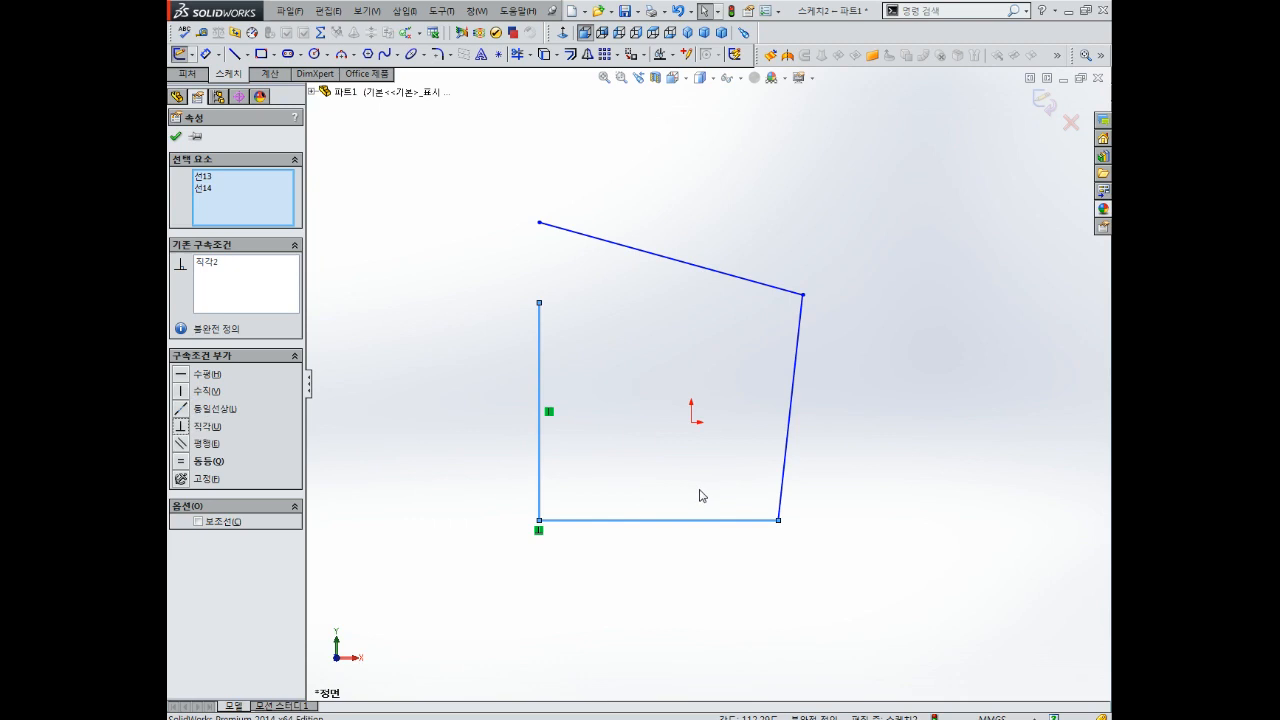
{"action": "left_click", "coordinate": [700, 418]}
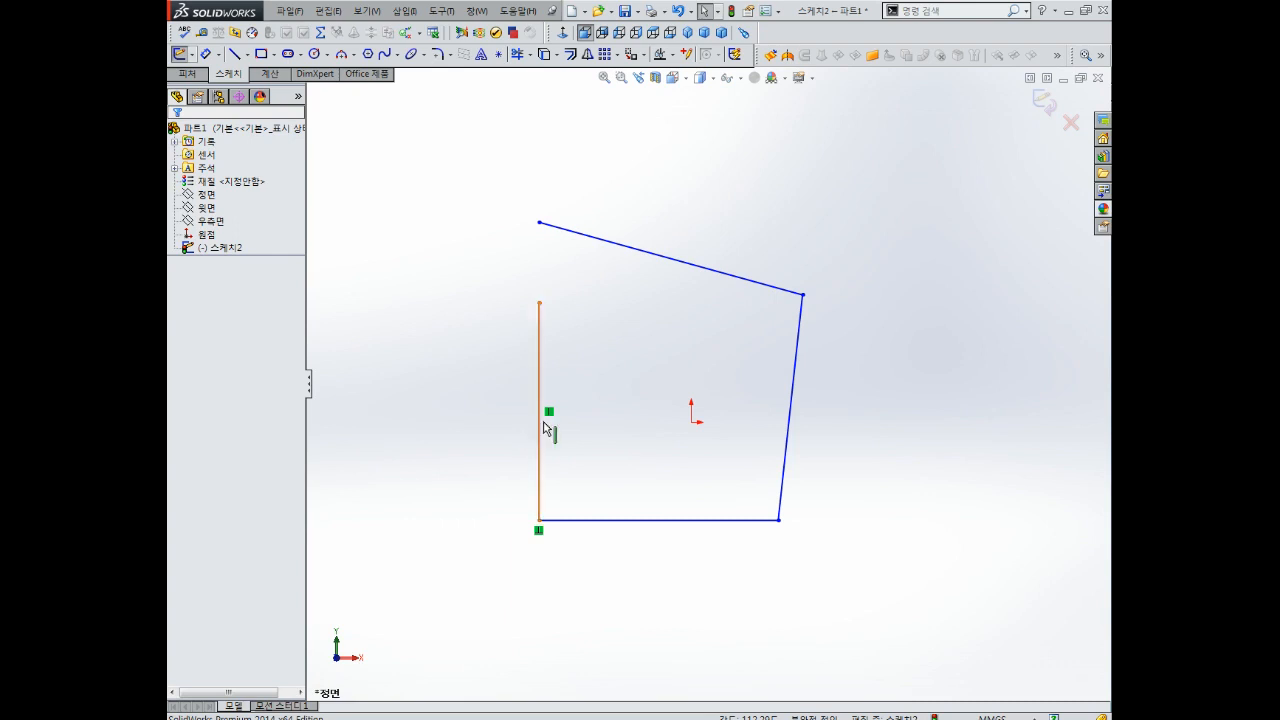
Step: Add a parallel relation between the left line and the right line
{"action": "left_click", "coordinate": [540, 441]}
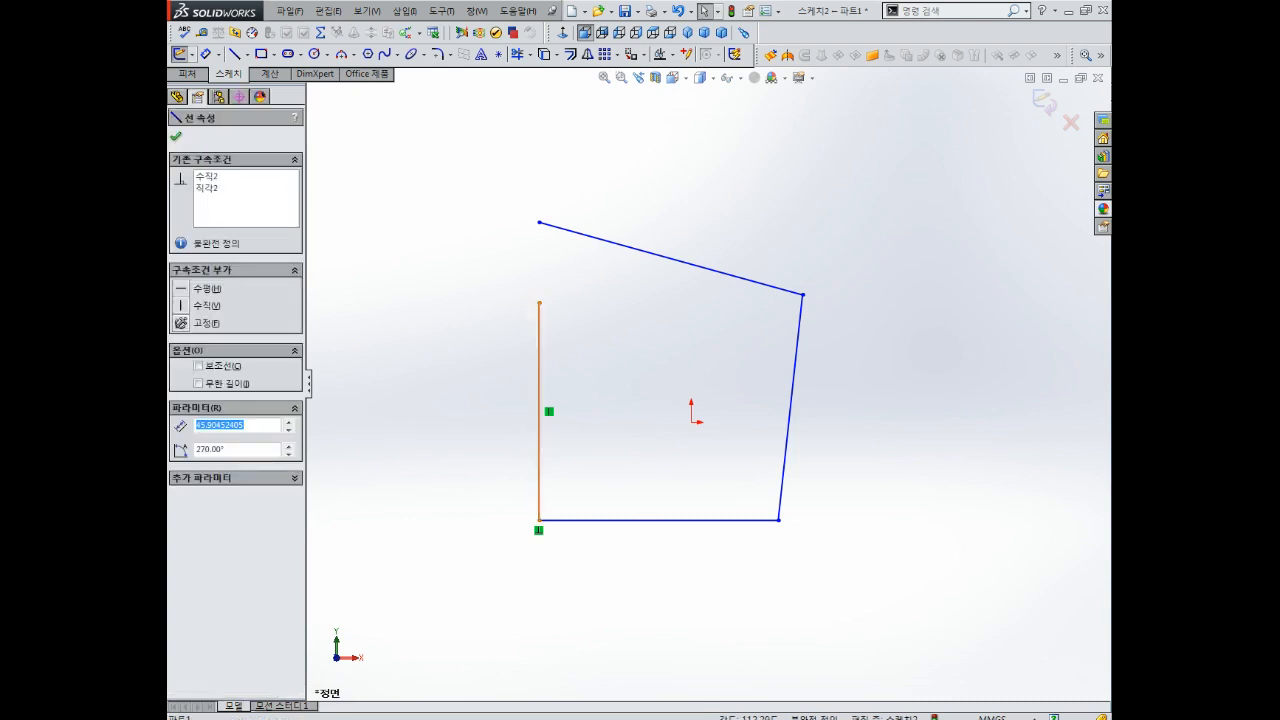
{"action": "left_click", "coordinate": [792, 434], "text": "ctrl"}
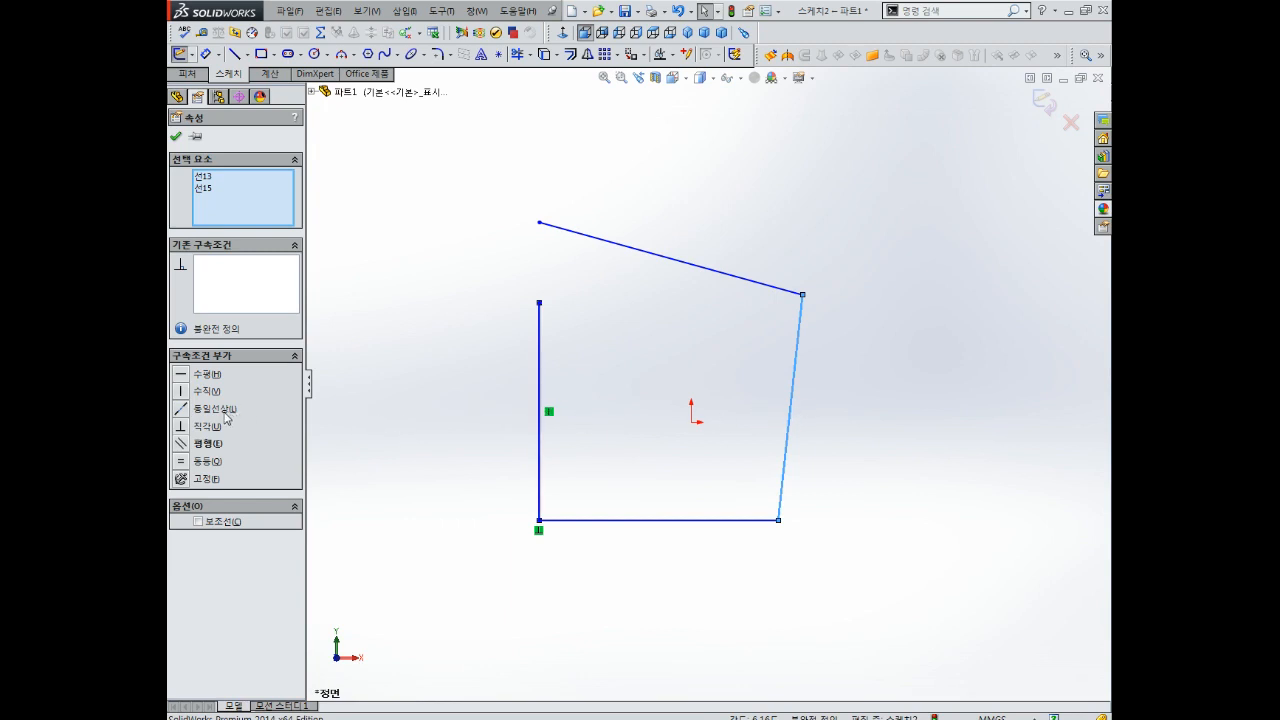
{"action": "left_click", "coordinate": [186, 443]}
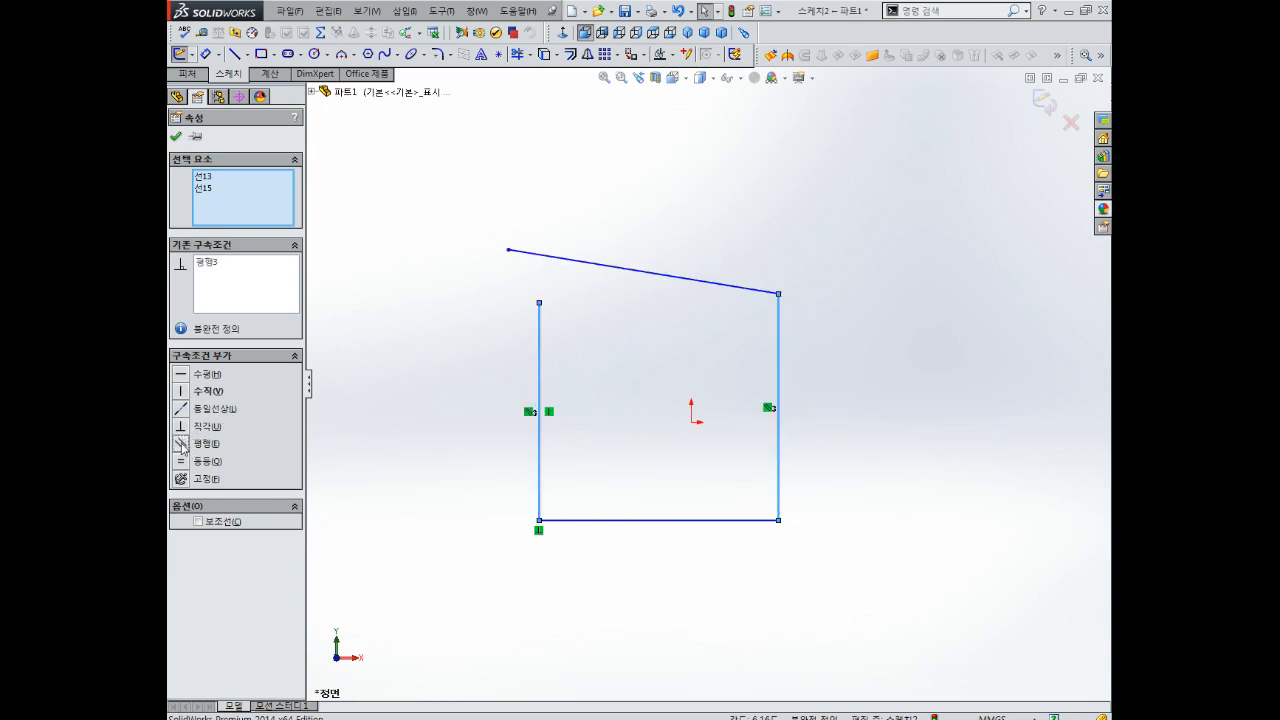
{"action": "left_click", "coordinate": [639, 390]}
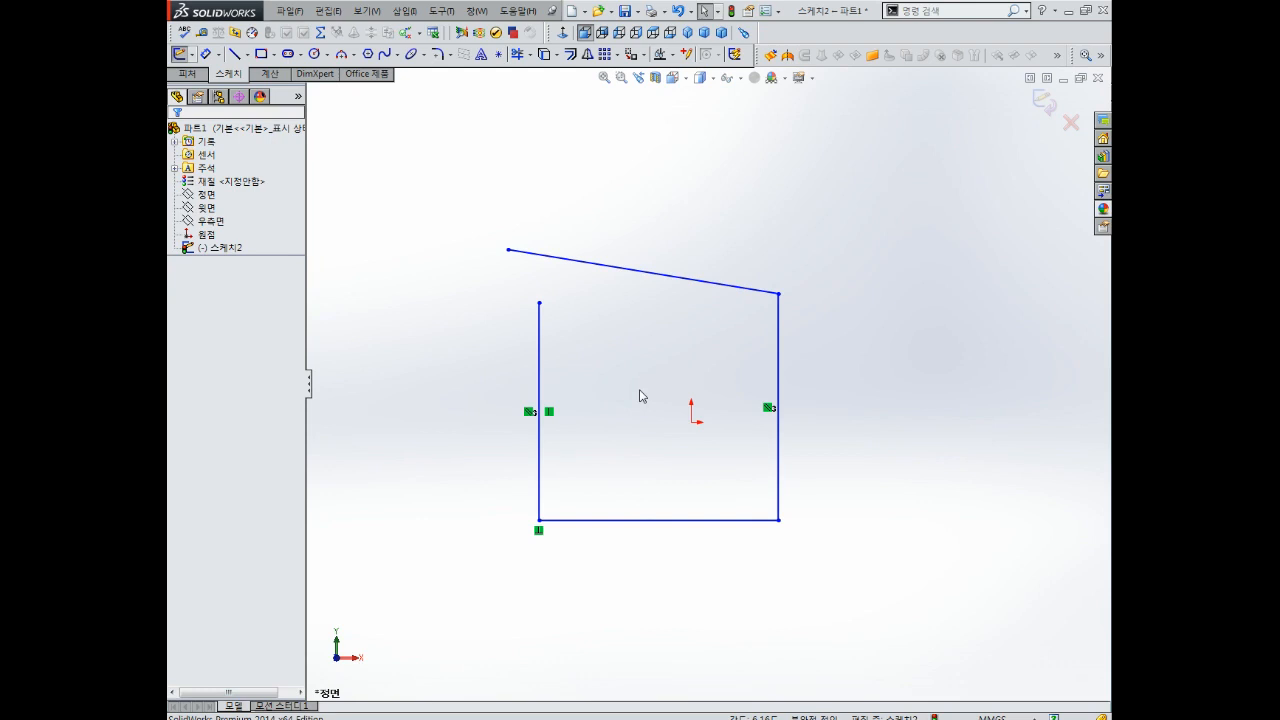
Step: Make the slanted top line parallel to the base line
{"action": "left_click", "coordinate": [640, 520]}
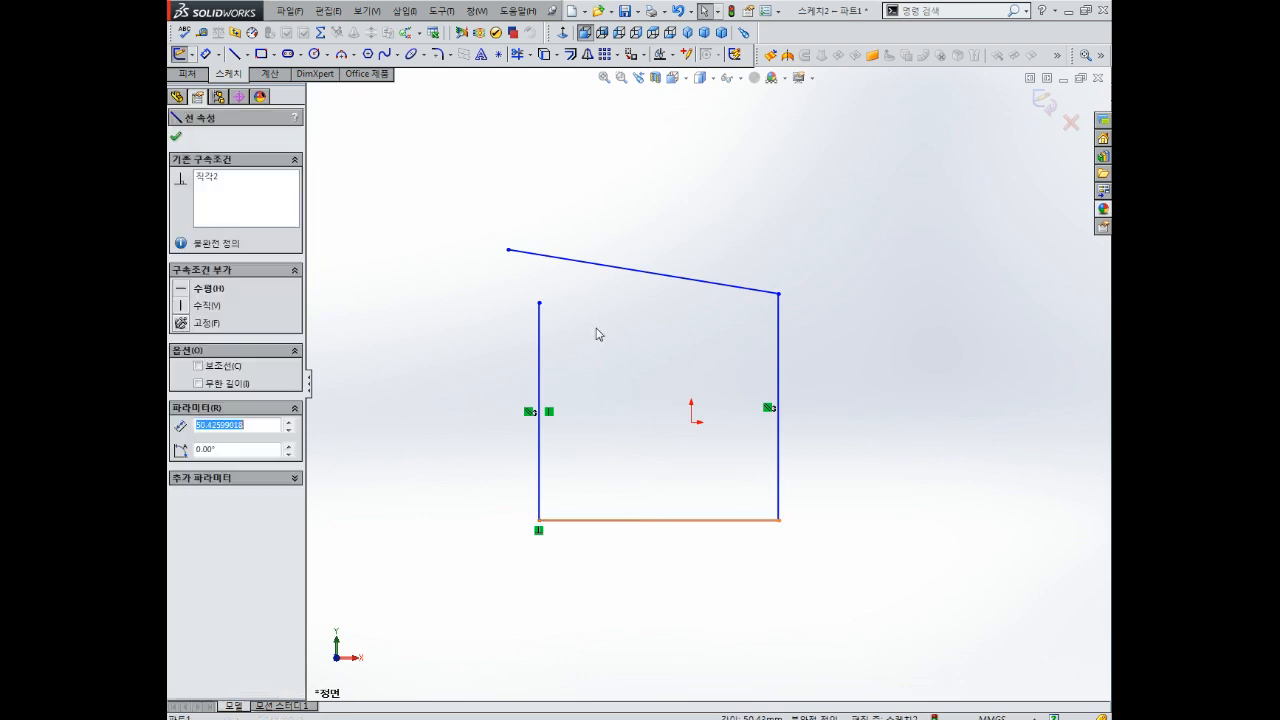
{"action": "left_click", "coordinate": [607, 272], "text": "ctrl"}
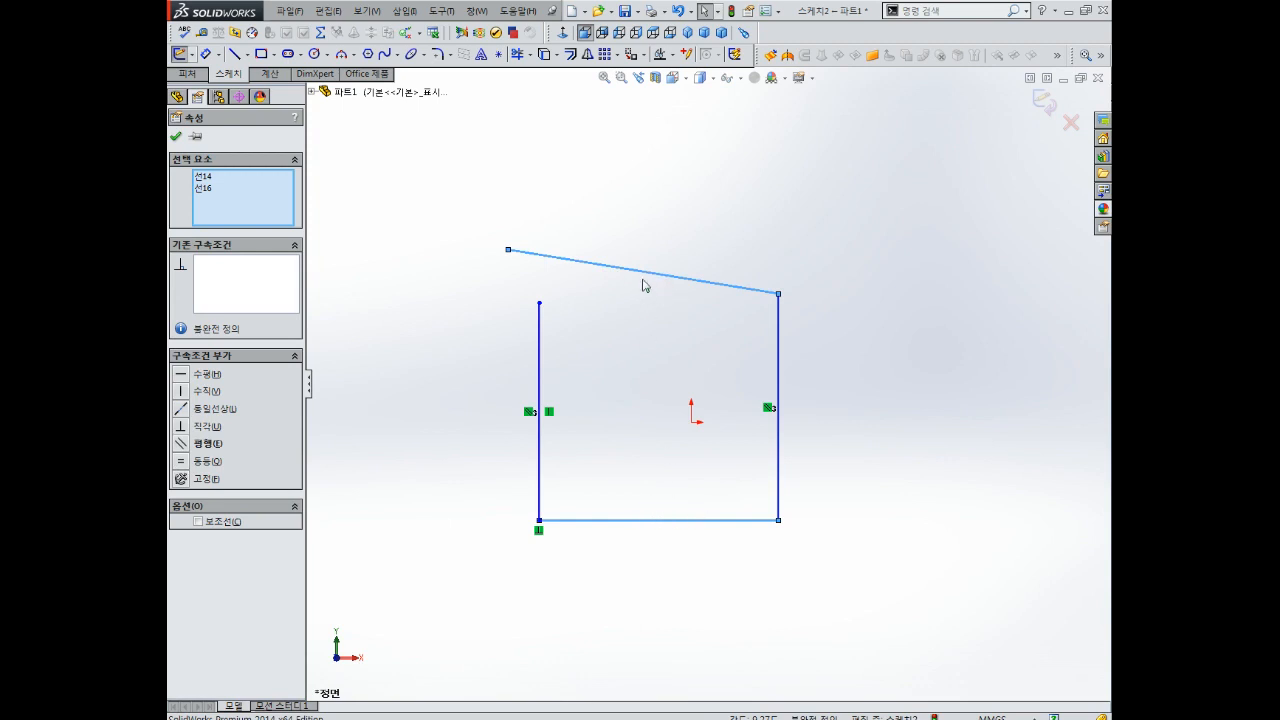
{"action": "left_click", "coordinate": [185, 445]}
{"action": "left_click", "coordinate": [433, 438]}
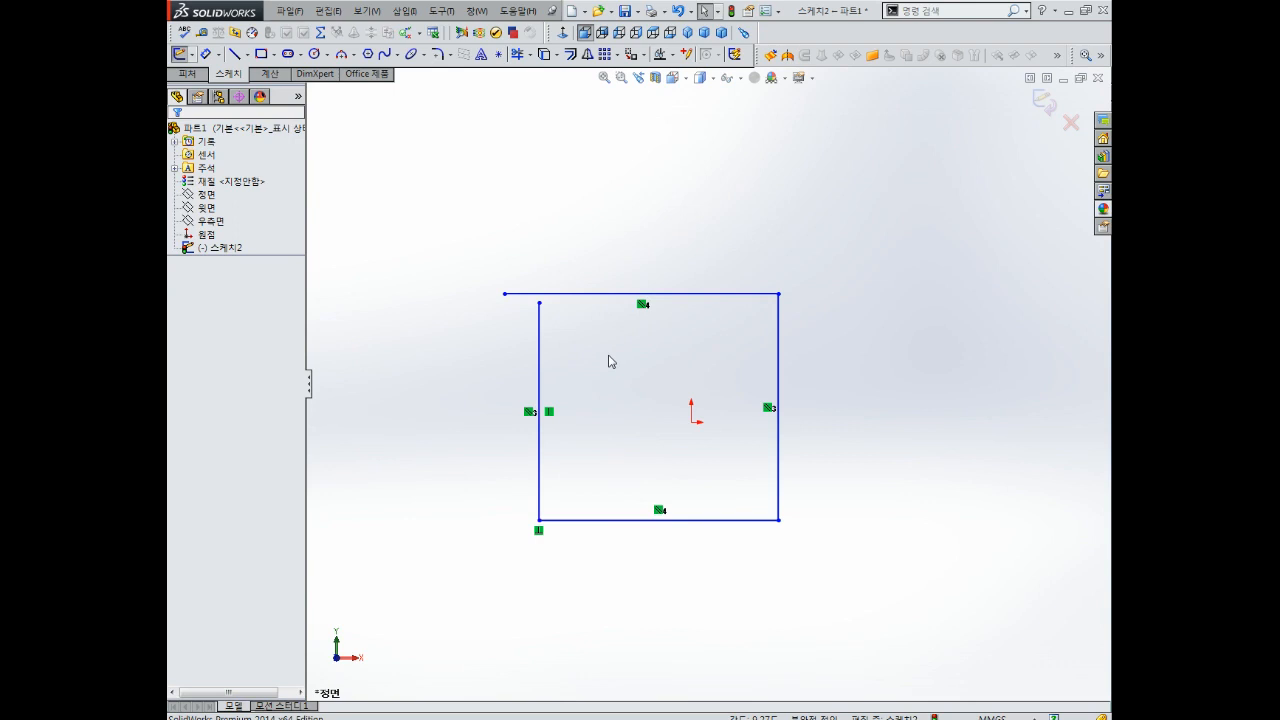
{"action": "scroll", "coordinate": [663, 409], "scroll_direction": "down", "scroll_amount": 3}
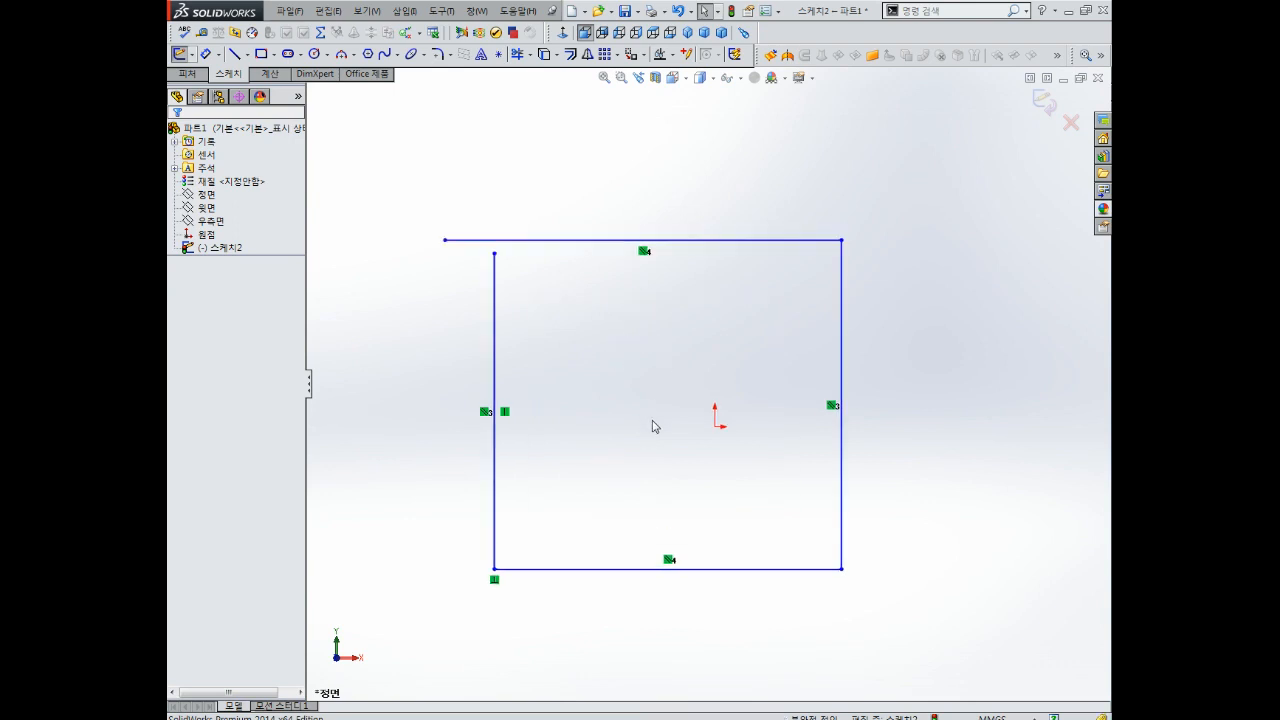
{"action": "scroll", "coordinate": [638, 437], "scroll_direction": "down", "scroll_amount": 2}
{"action": "scroll", "coordinate": [638, 437], "scroll_direction": "up", "scroll_amount": 1}
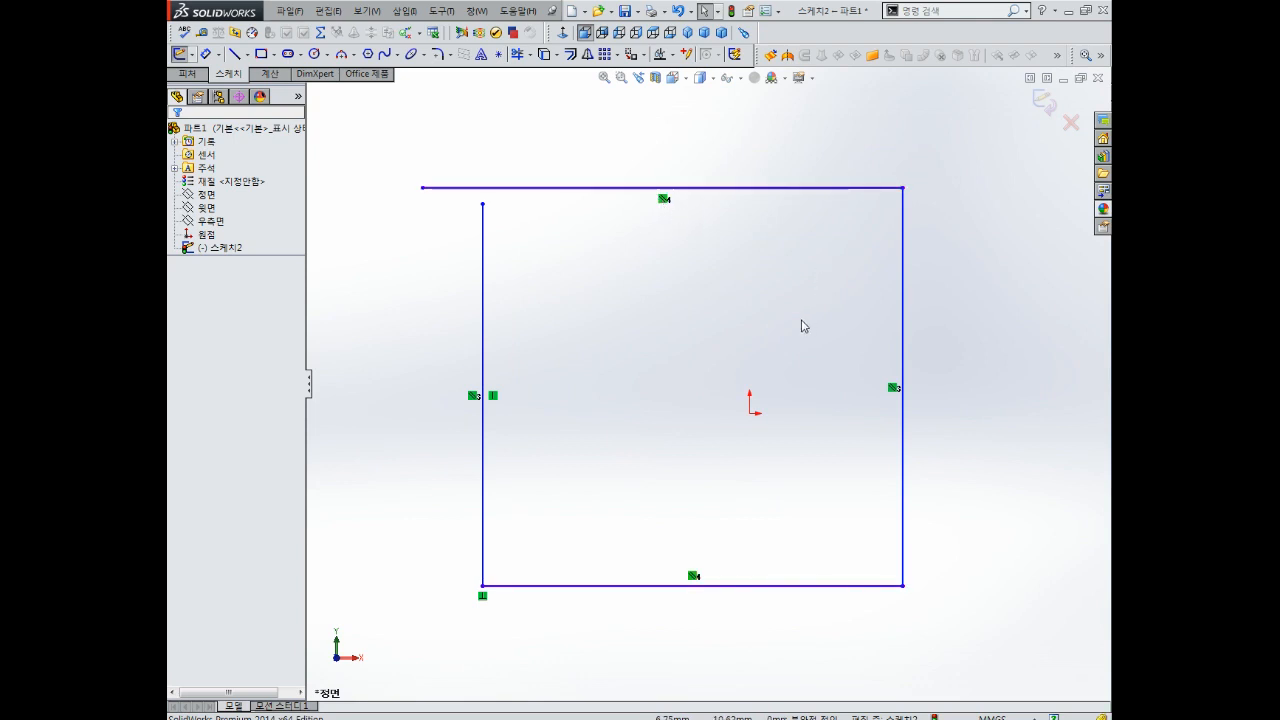
Step: Hide the sketch relation symbols in the graphics area and show them again
{"action": "left_click", "coordinate": [739, 78]}
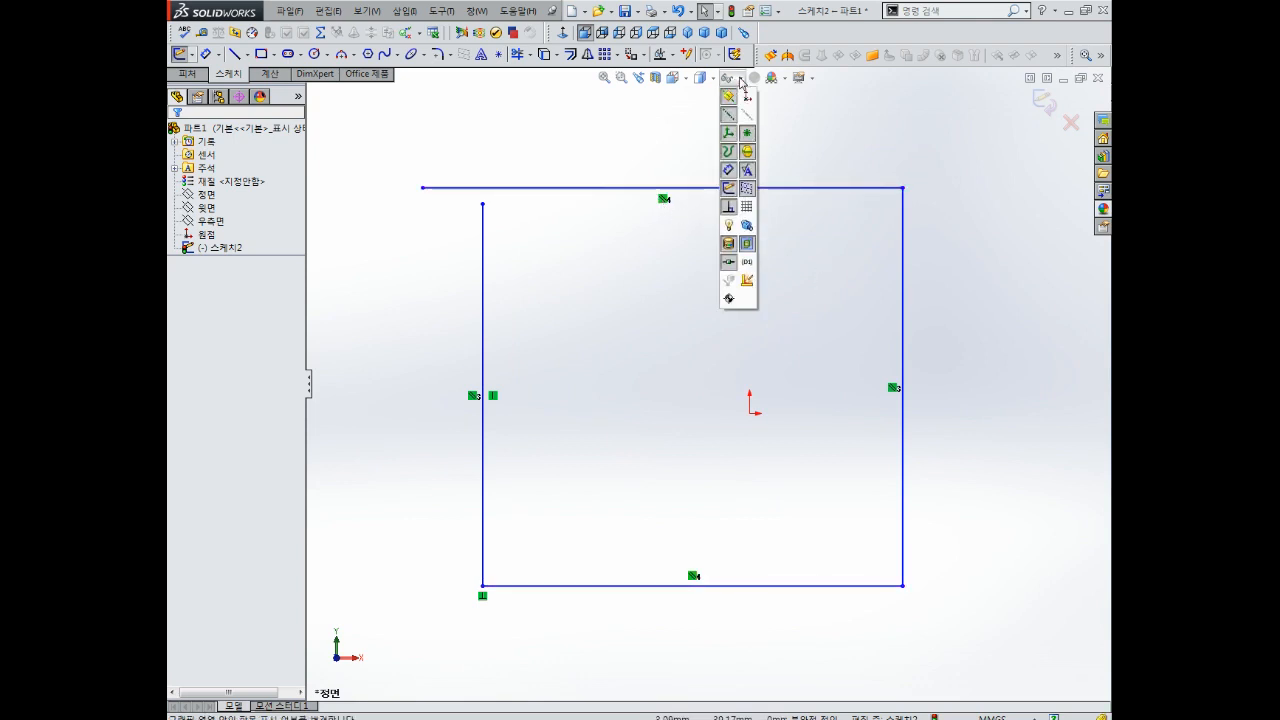
{"action": "left_click", "coordinate": [729, 208]}
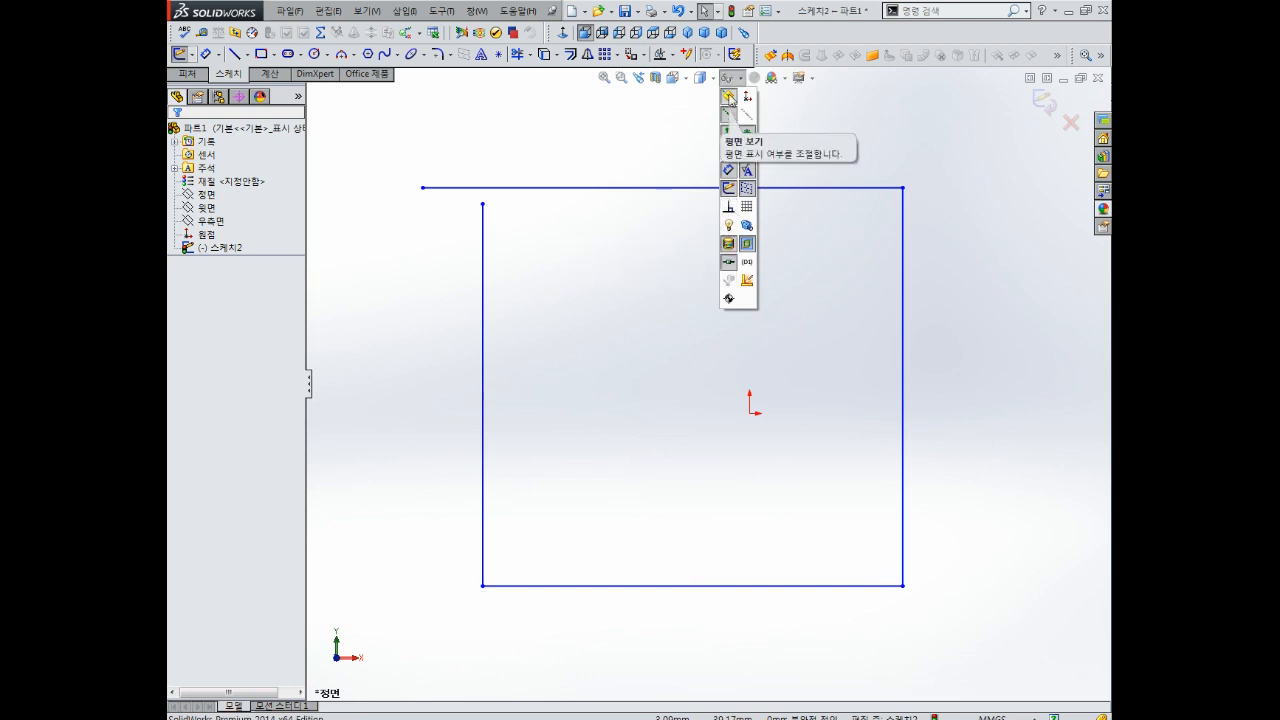
{"action": "left_click", "coordinate": [729, 208]}
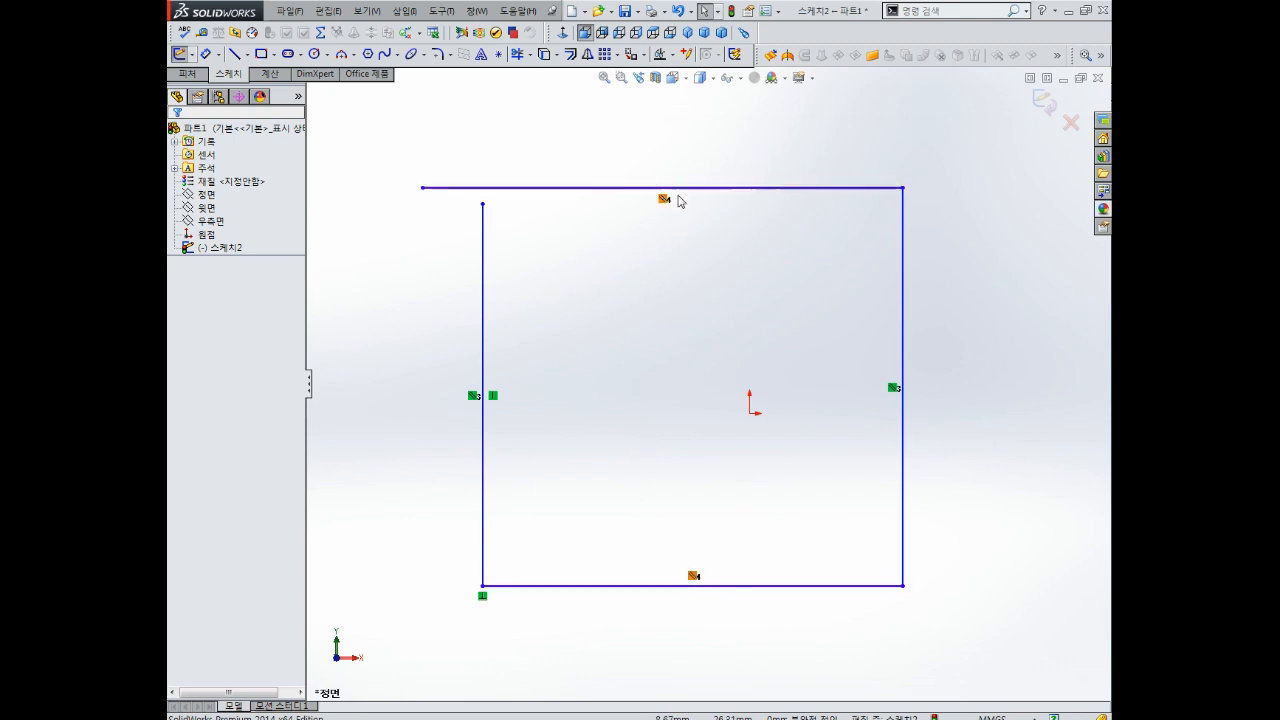
Step: Delete both parallel relations and the left line's vertical relation through their symbols in the sketch
{"action": "left_click", "coordinate": [665, 200]}
{"action": "left_click", "coordinate": [893, 388]}
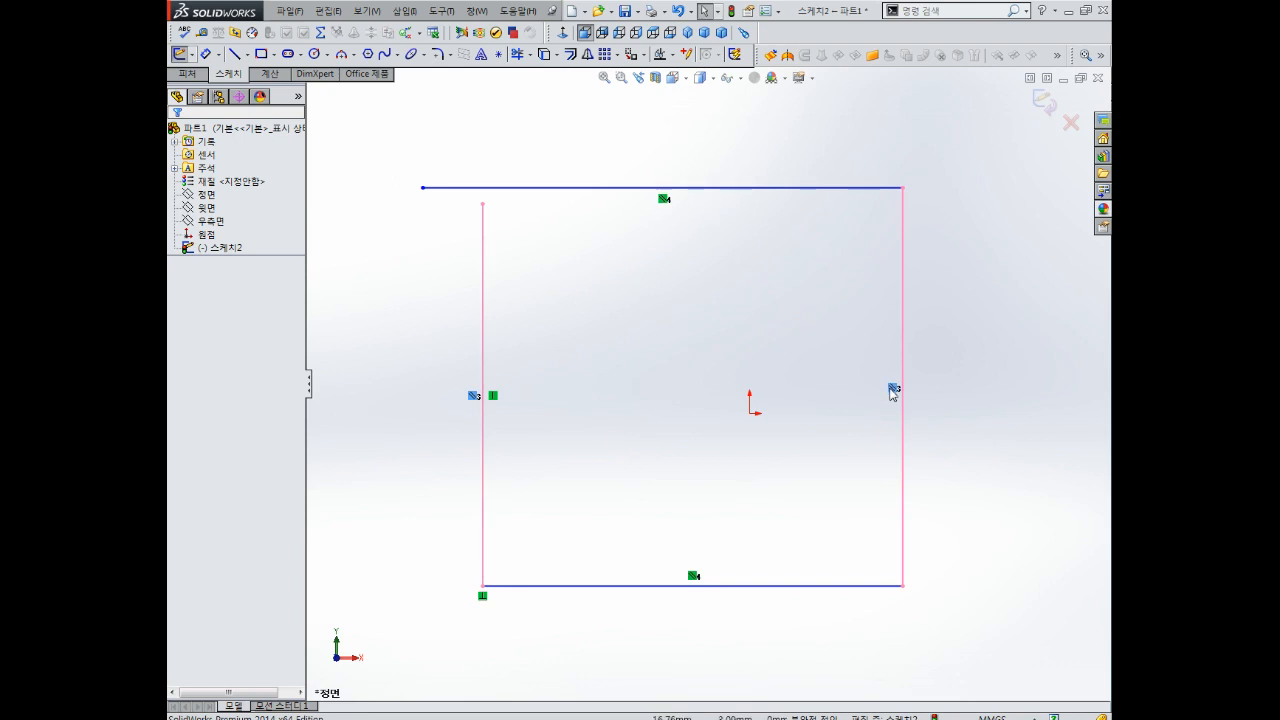
{"action": "key", "text": "Delete"}
{"action": "left_click", "coordinate": [664, 200]}
{"action": "key", "text": "Delete"}
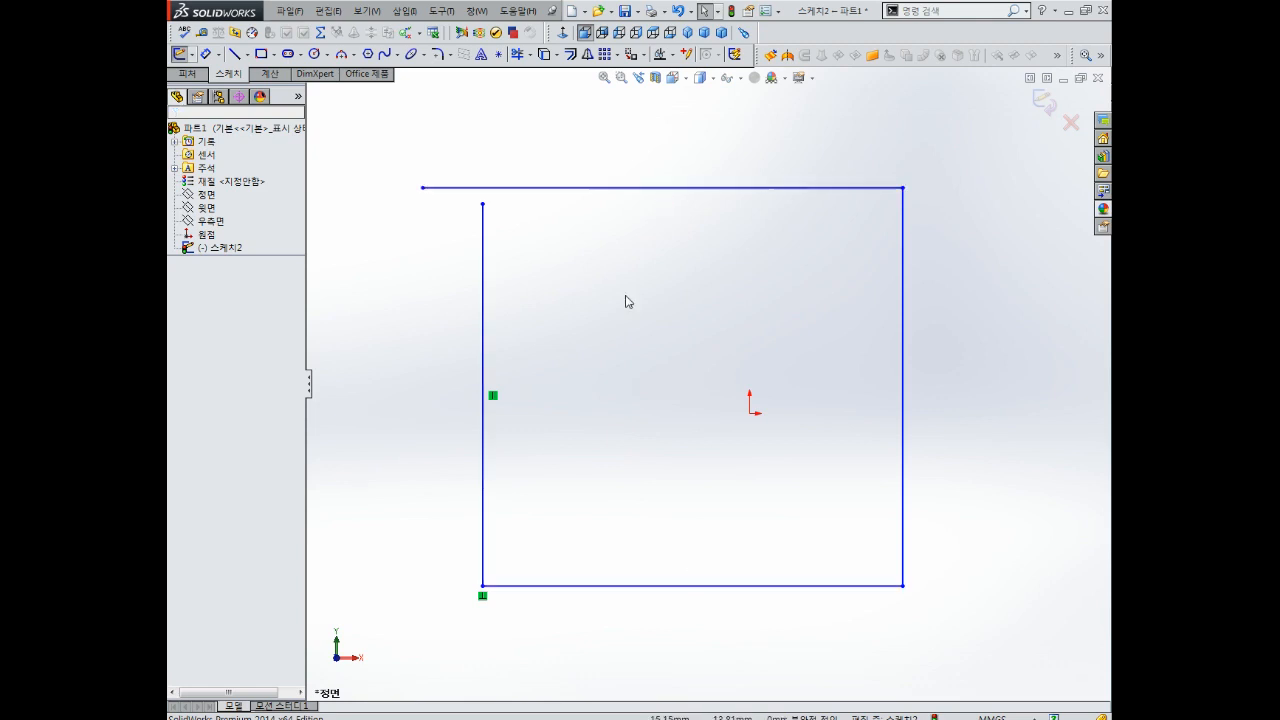
{"action": "left_click", "coordinate": [493, 396]}
{"action": "key", "text": "Delete"}
Step: Reapply the parallel relation between the left and right lines
{"action": "left_click", "coordinate": [484, 362]}
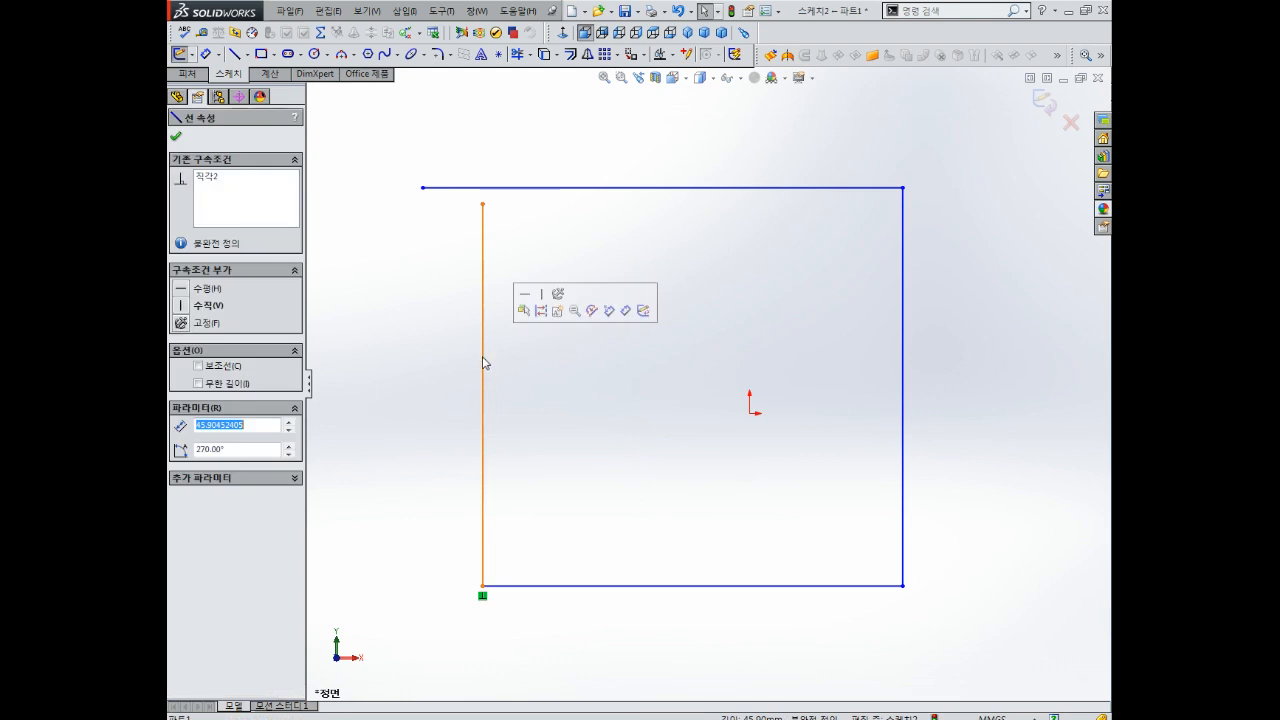
{"action": "left_click", "coordinate": [903, 326], "text": "ctrl"}
{"action": "left_click", "coordinate": [181, 443]}
{"action": "left_click", "coordinate": [639, 270]}
Step: Reapply the parallel relation between the top and base lines
{"action": "left_click", "coordinate": [670, 188]}
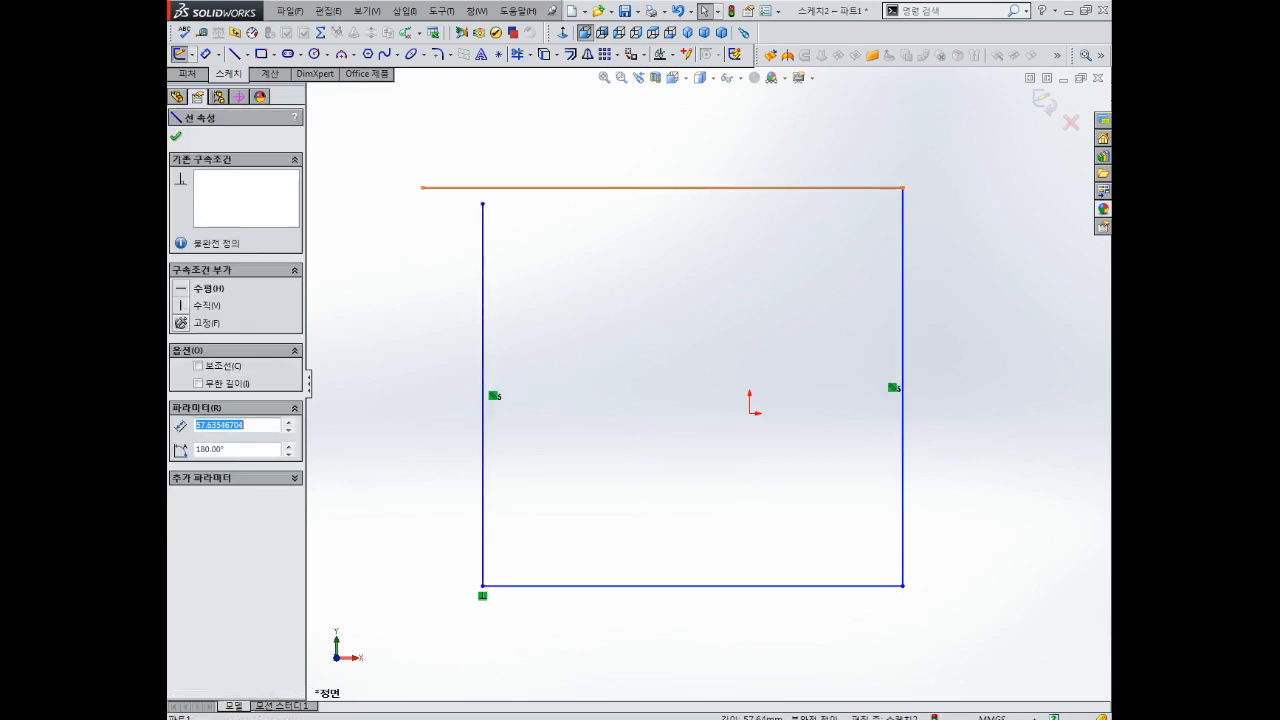
{"action": "left_click", "coordinate": [729, 587], "text": "ctrl"}
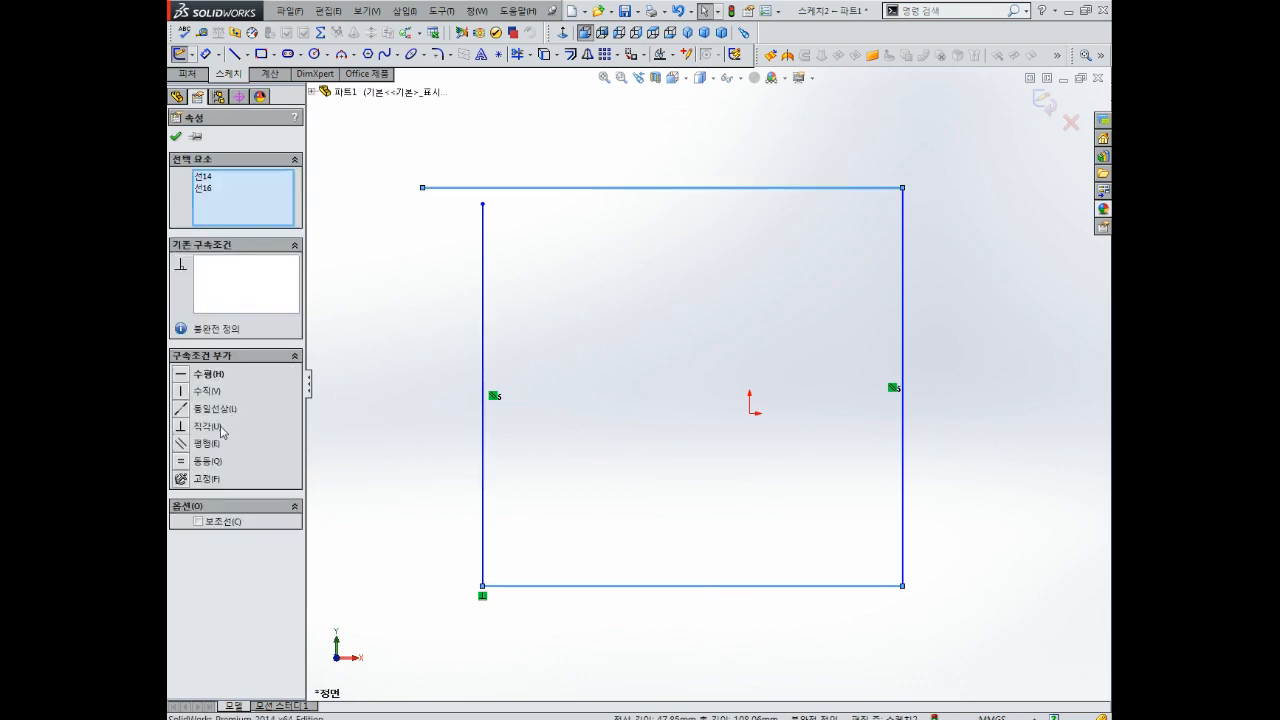
{"action": "left_click", "coordinate": [188, 460]}
{"action": "left_click", "coordinate": [571, 431]}
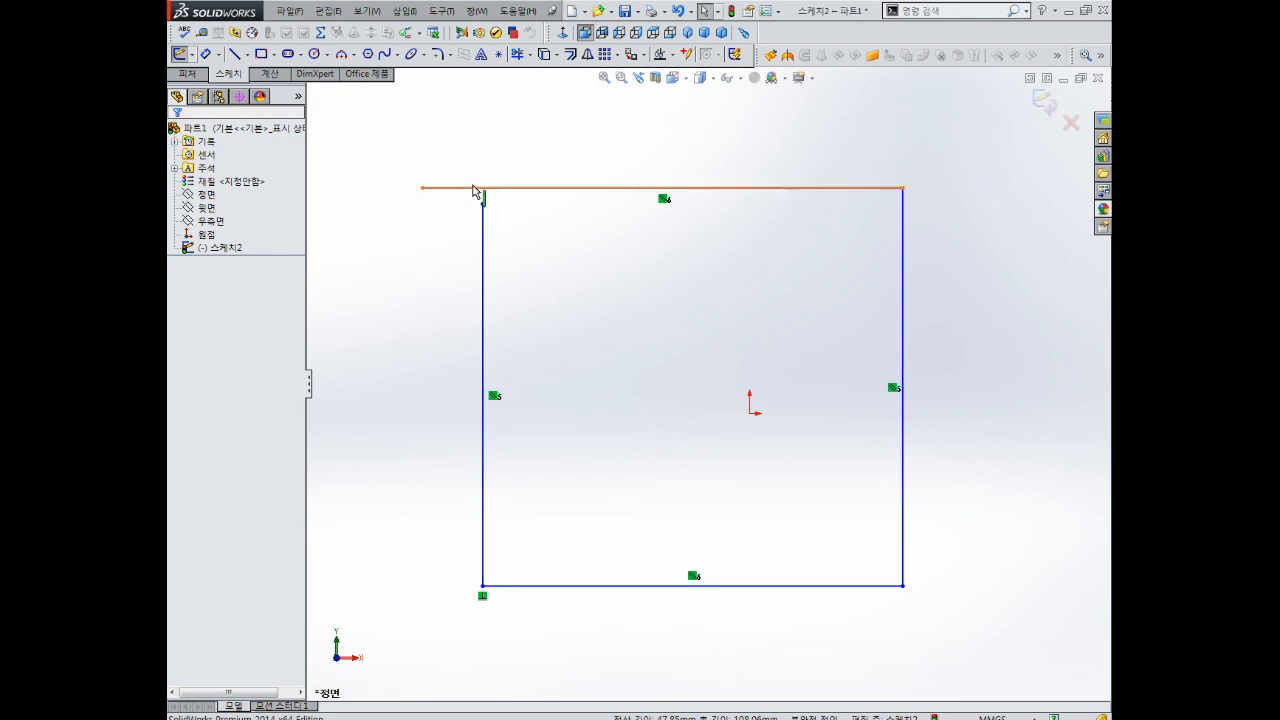
Step: Close the outline by merging the top line's free endpoint with the upper endpoint of the left line
{"action": "left_click", "coordinate": [423, 189]}
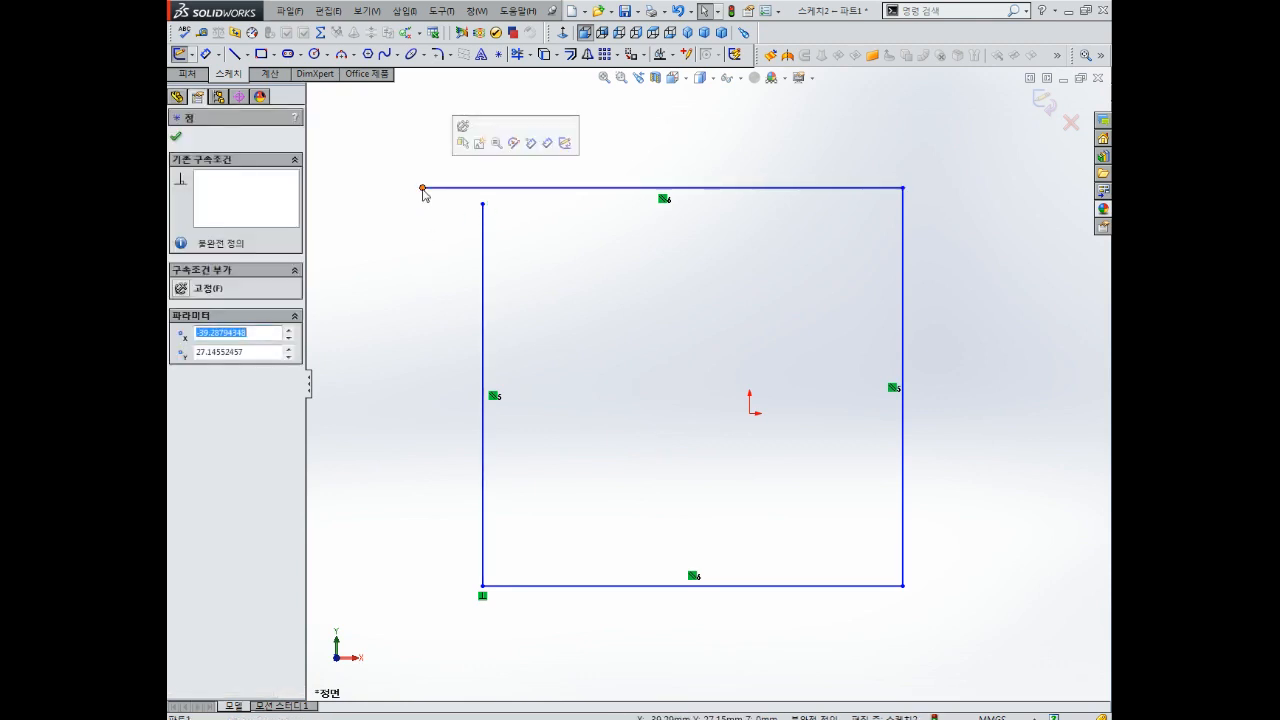
{"action": "left_click", "coordinate": [483, 205]}
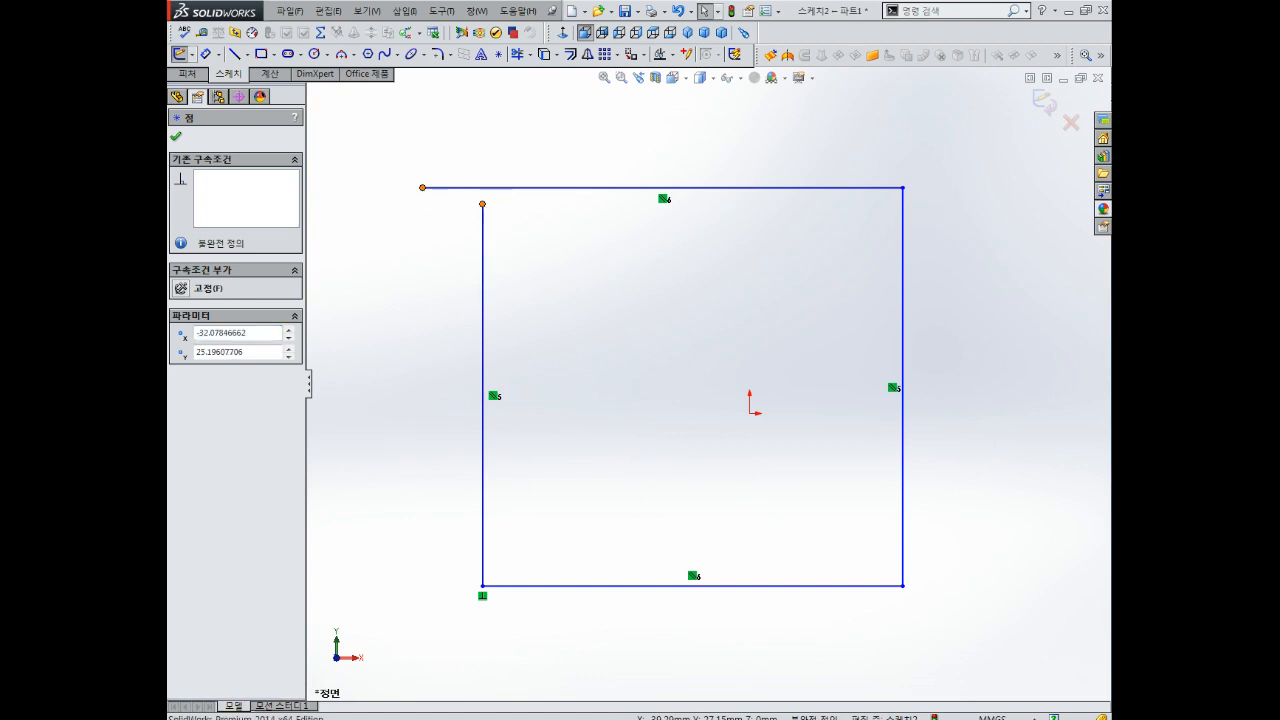
{"action": "left_click", "coordinate": [422, 188], "text": "ctrl"}
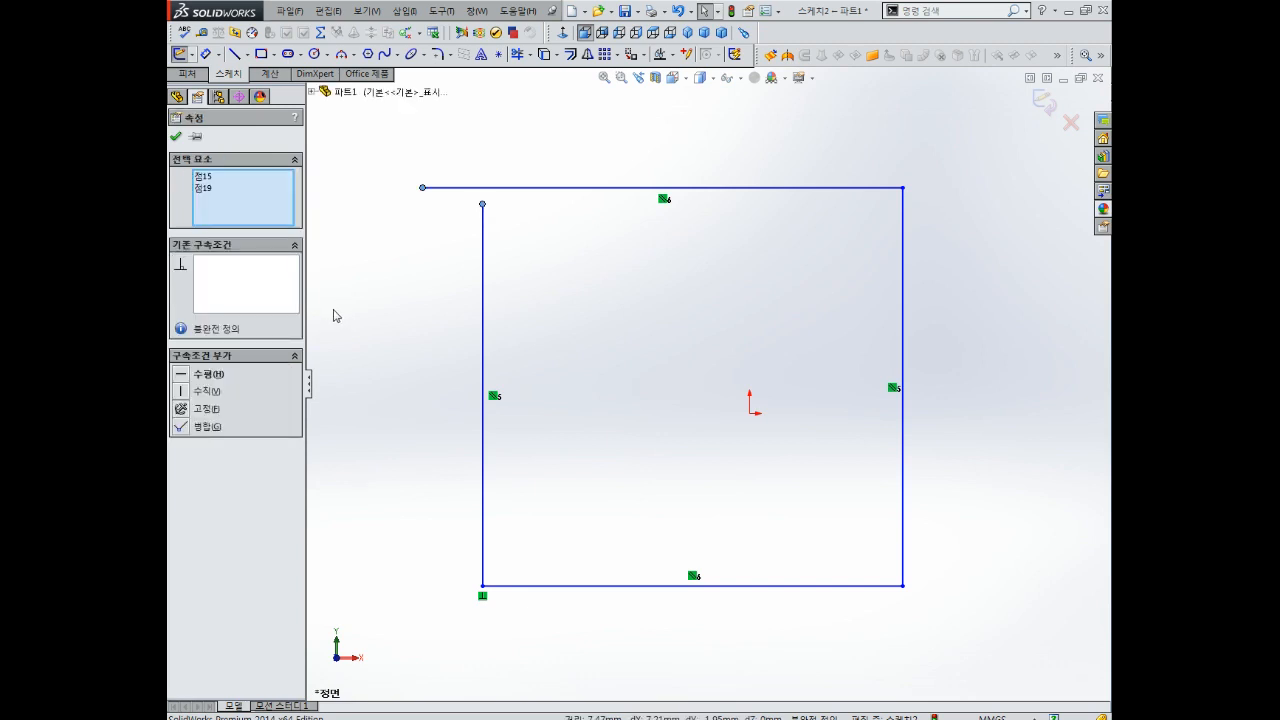
{"action": "left_click", "coordinate": [180, 427]}
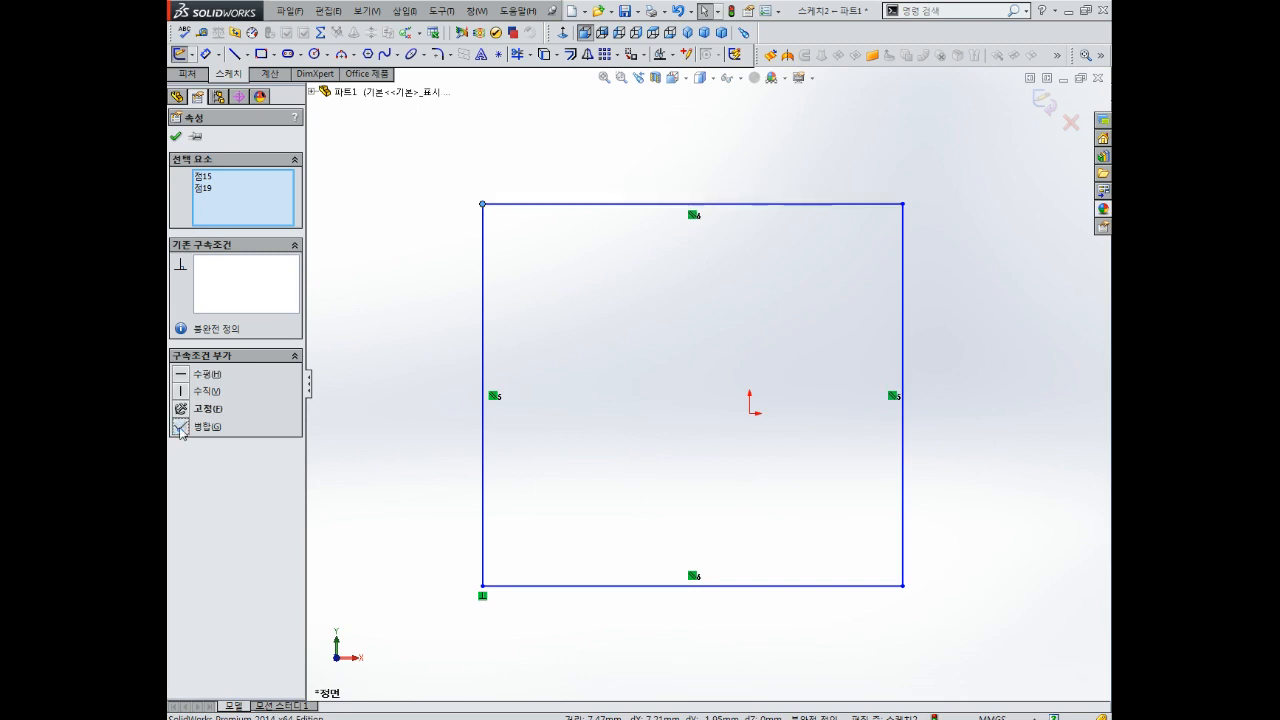
{"action": "left_click", "coordinate": [632, 270]}
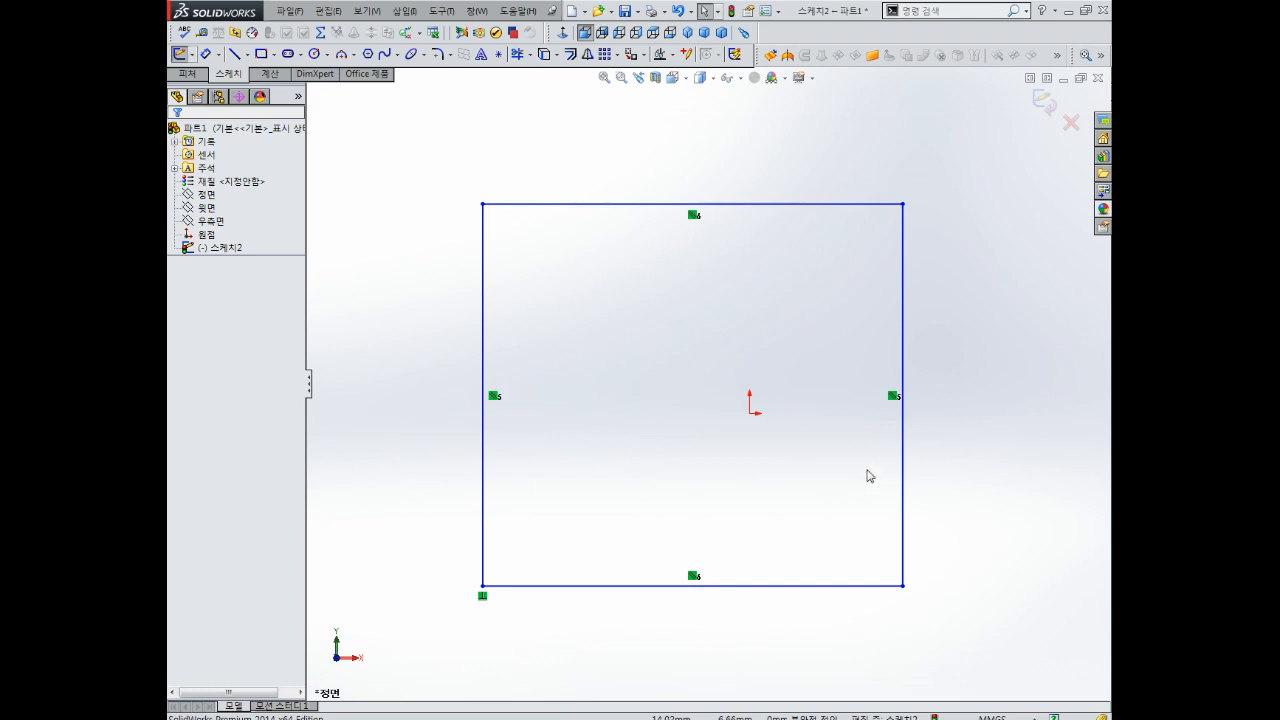
Step: Dimension the rectangle's left side with Smart Dimension and set its length to 50 mm
{"action": "left_click", "coordinate": [205, 55]}
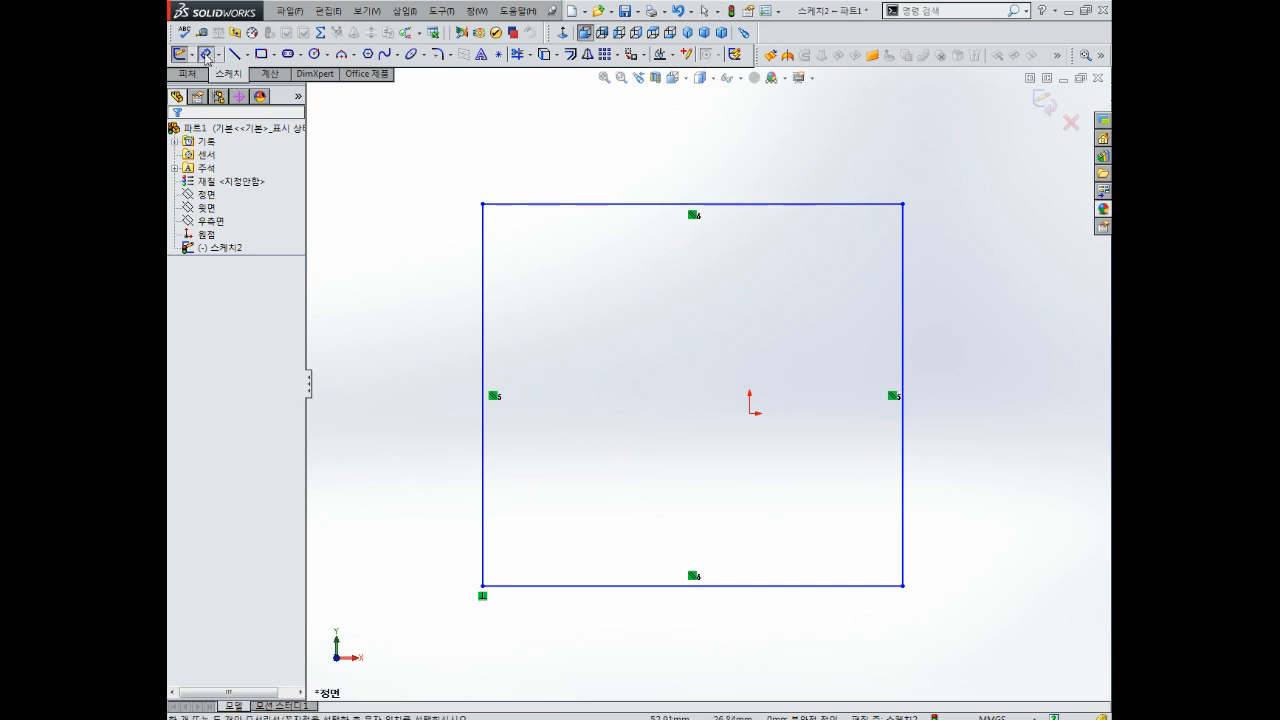
{"action": "left_click", "coordinate": [484, 302]}
{"action": "left_click", "coordinate": [422, 322]}
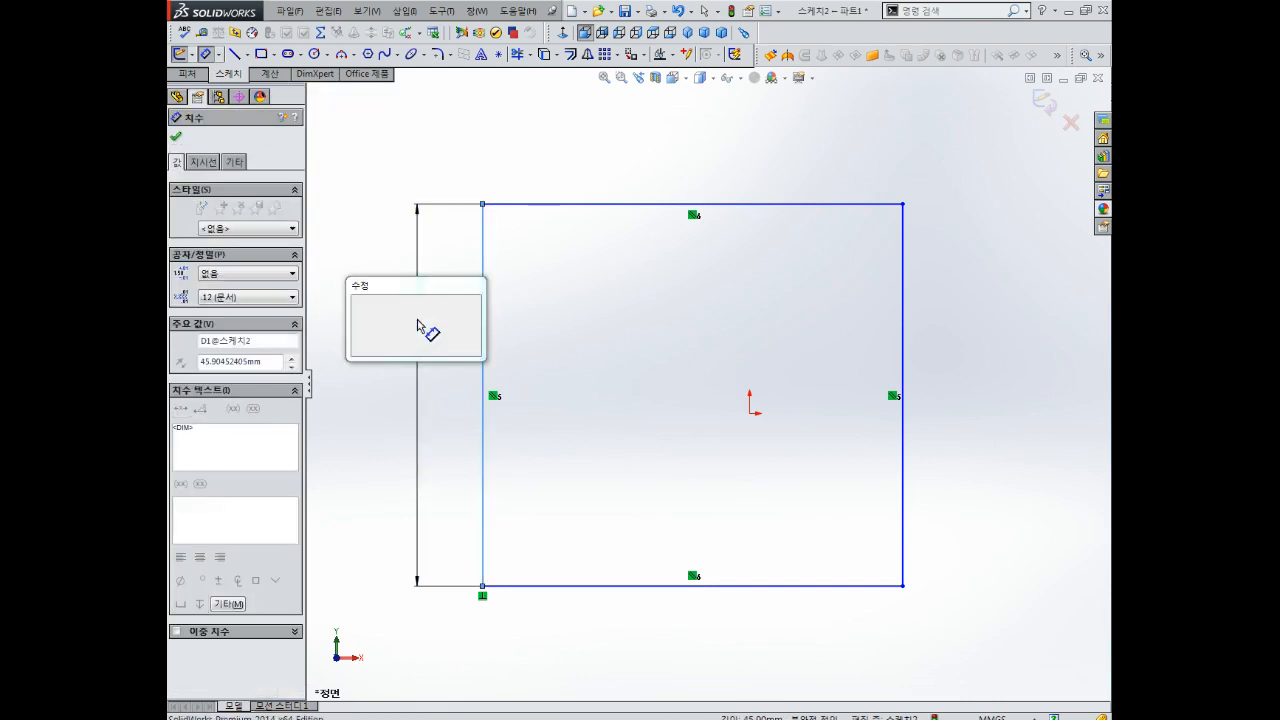
{"action": "type", "text": "50"}
{"action": "key", "text": "Return"}
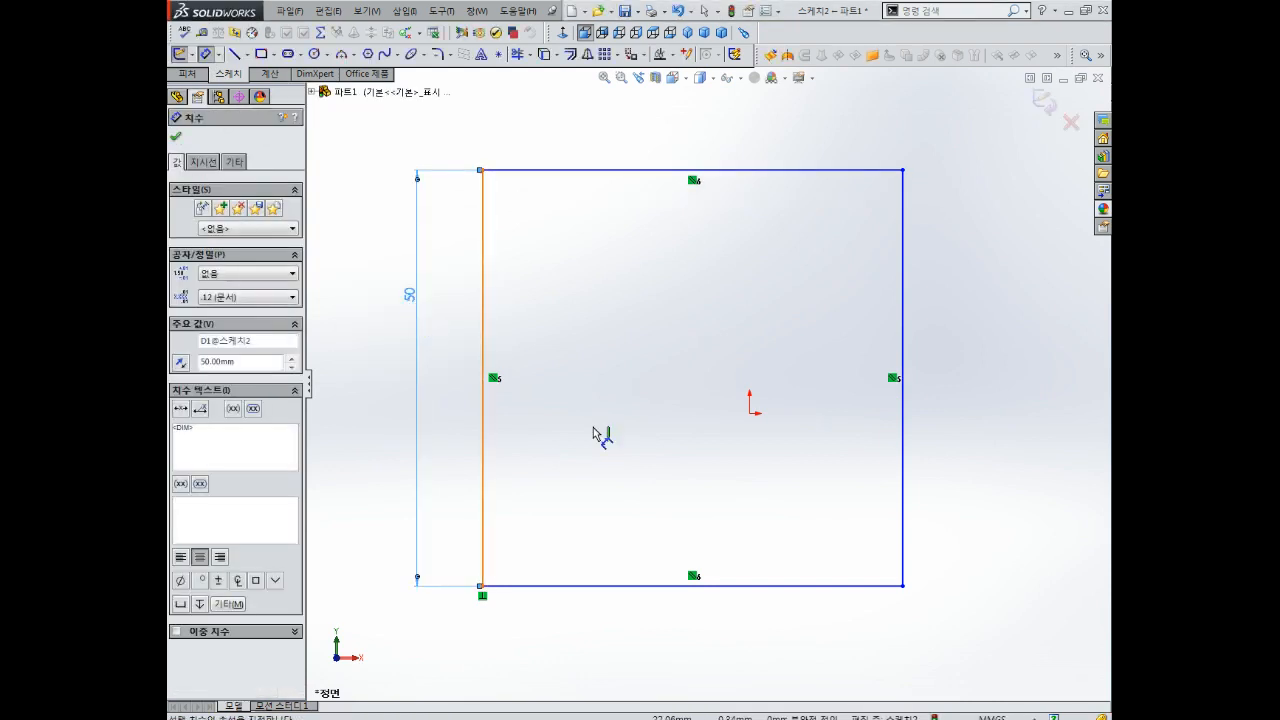
Step: Dimension the rectangle's bottom side, set its length to 50 mm and place the dimension below the line
{"action": "left_click", "coordinate": [646, 588]}
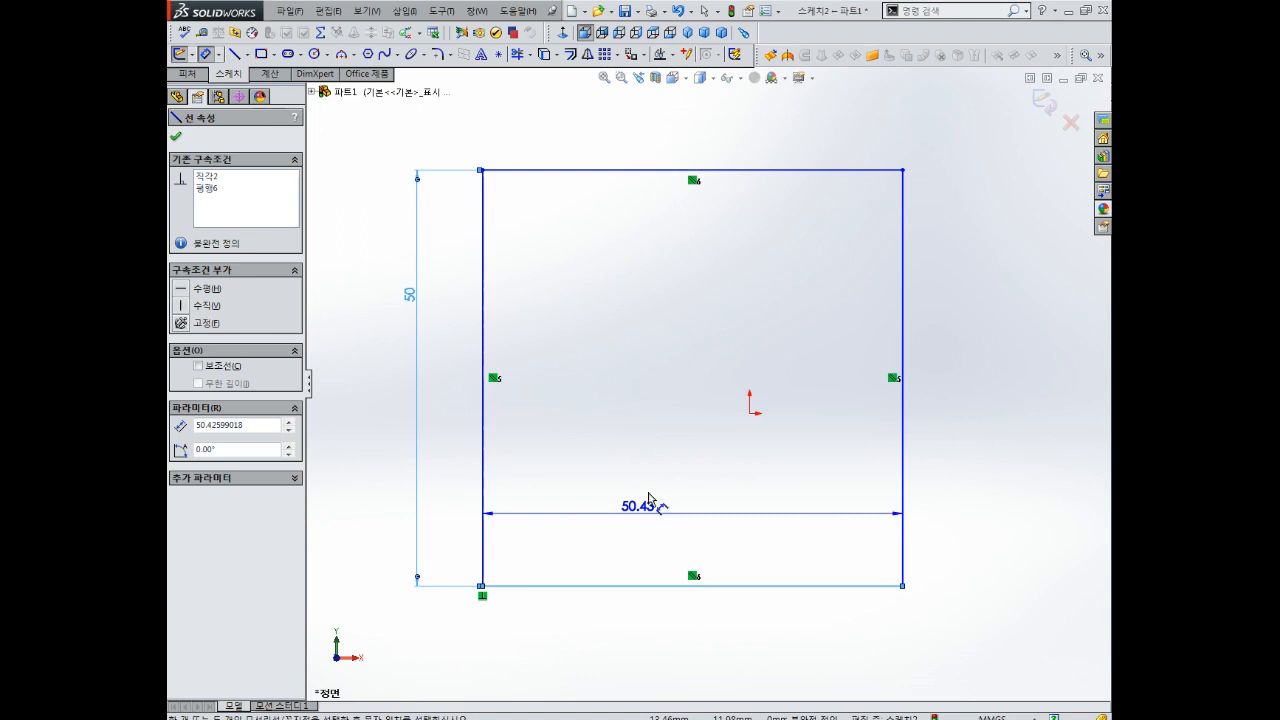
{"action": "left_click", "coordinate": [648, 498]}
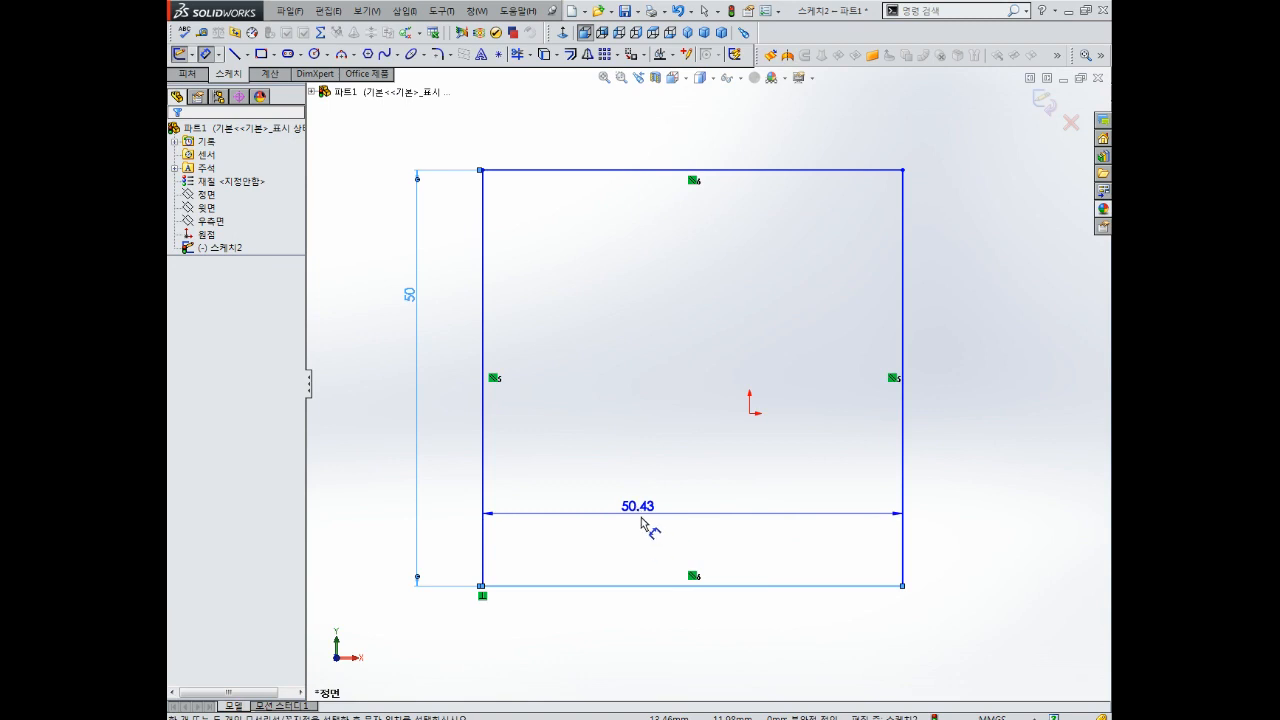
{"action": "double_click", "coordinate": [727, 510]}
{"action": "type", "text": "50"}
{"action": "key", "text": "Return"}
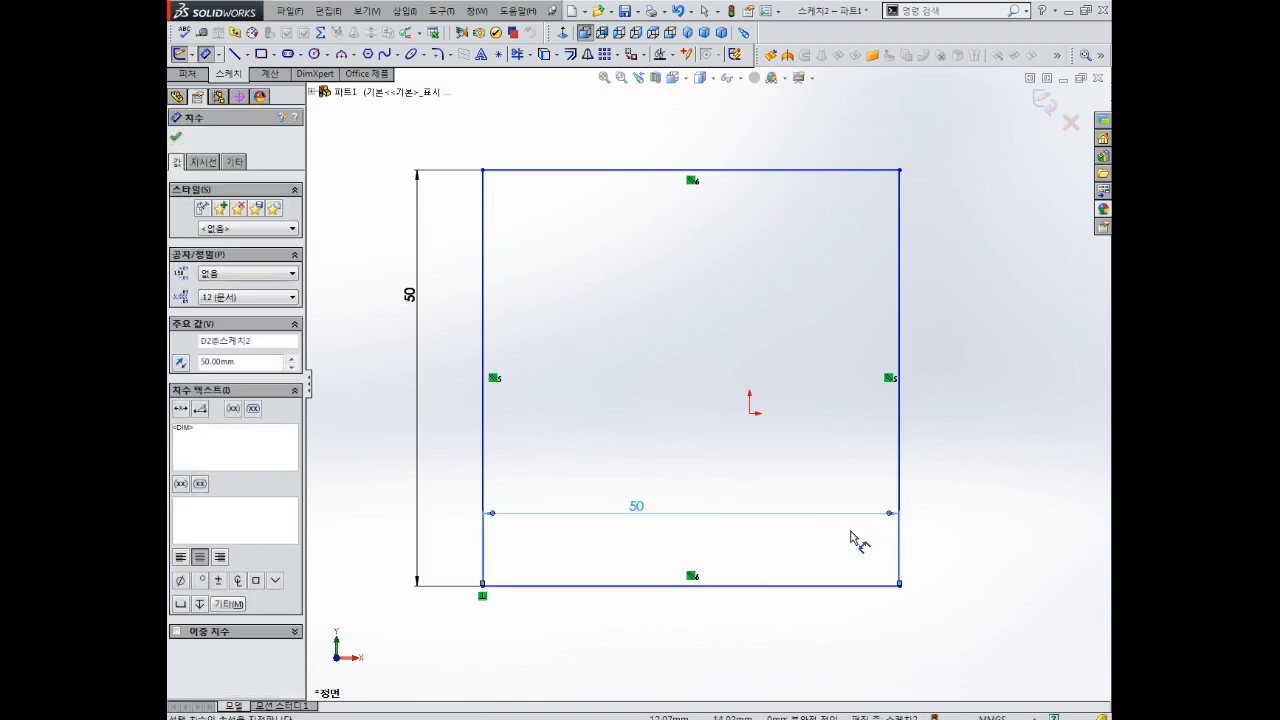
{"action": "left_click_drag", "start_coordinate": [641, 508], "coordinate": [677, 624]}
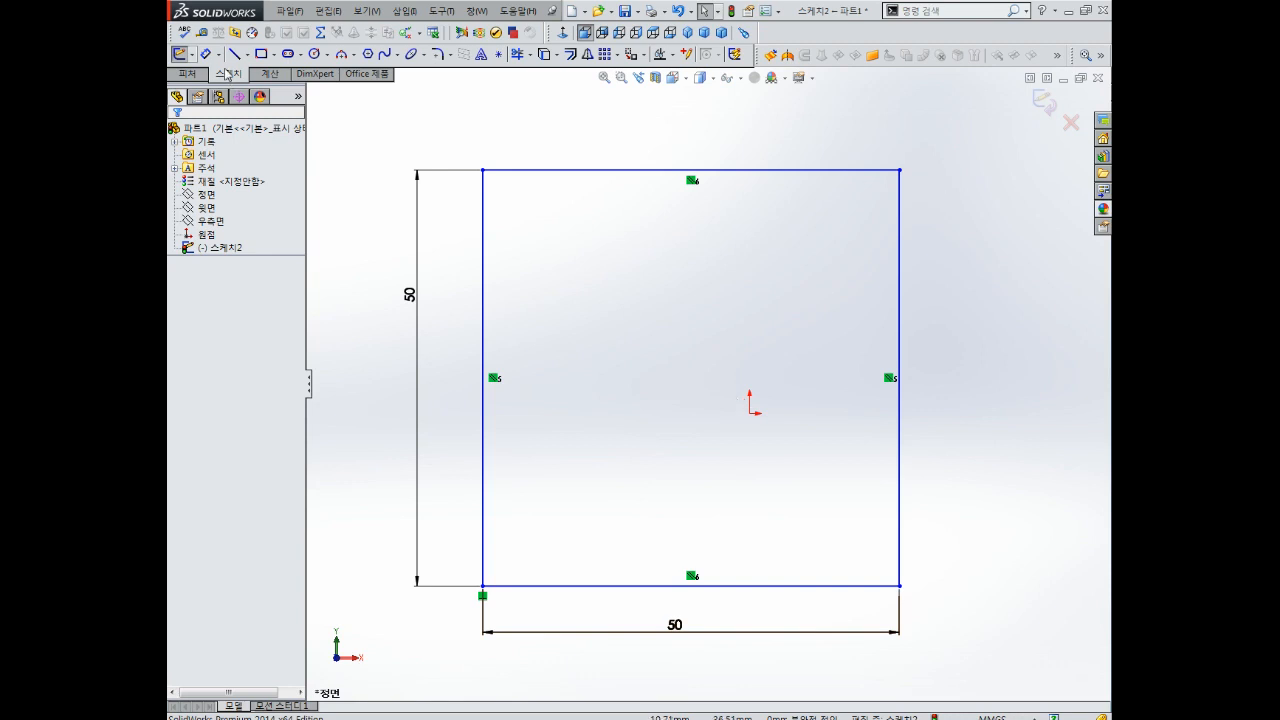
Step: Dimension the horizontal distance from the origin to the rectangle's right side and set it to 25 mm
{"action": "left_click", "coordinate": [205, 56]}
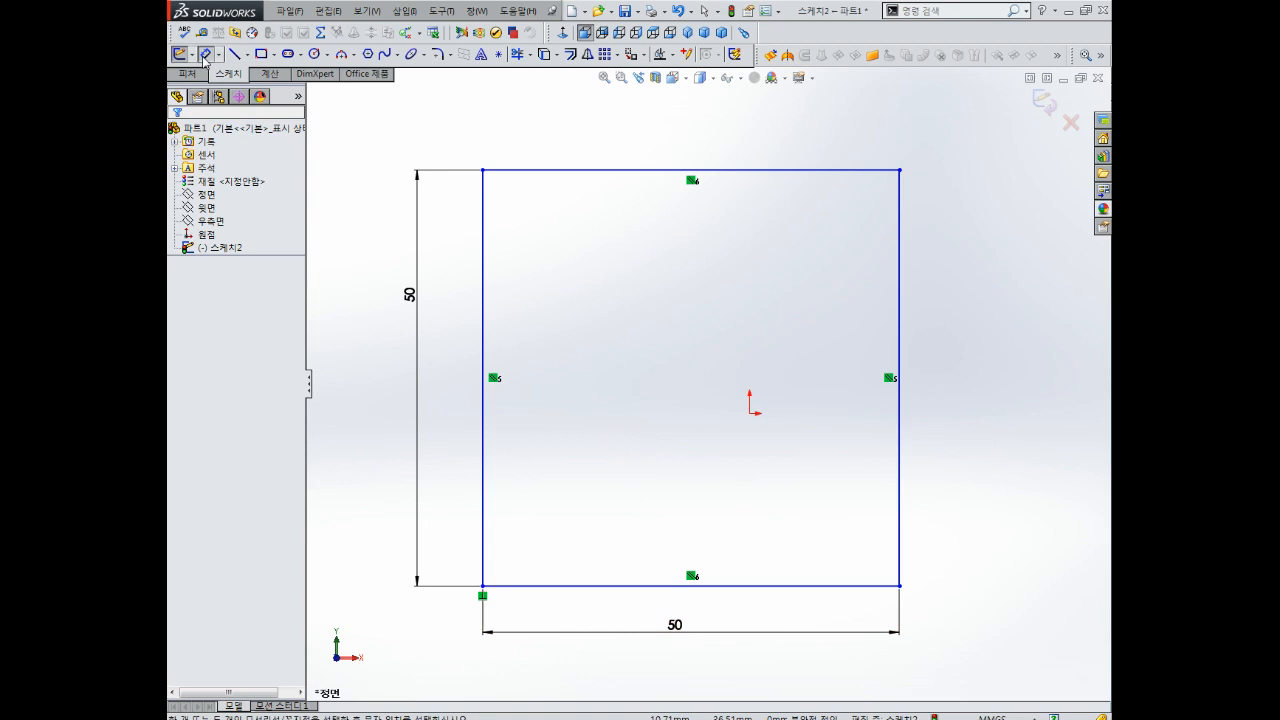
{"action": "left_click", "coordinate": [750, 416]}
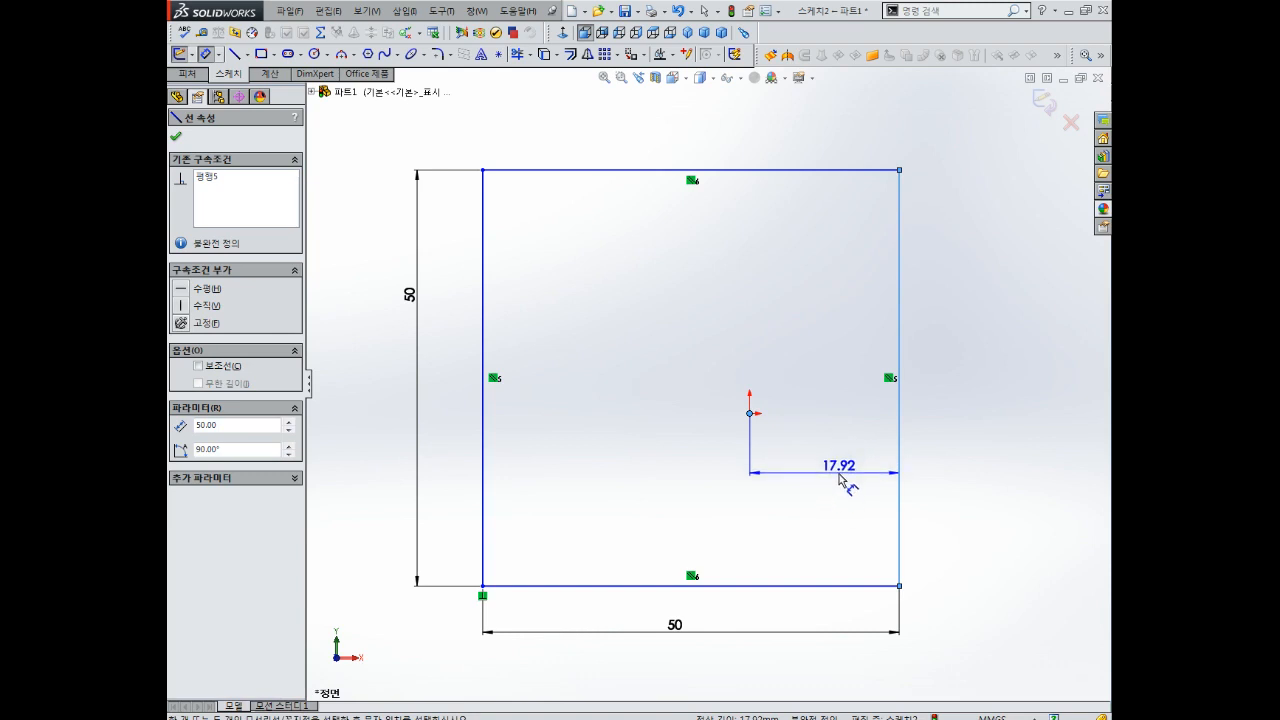
{"action": "left_click", "coordinate": [752, 420]}
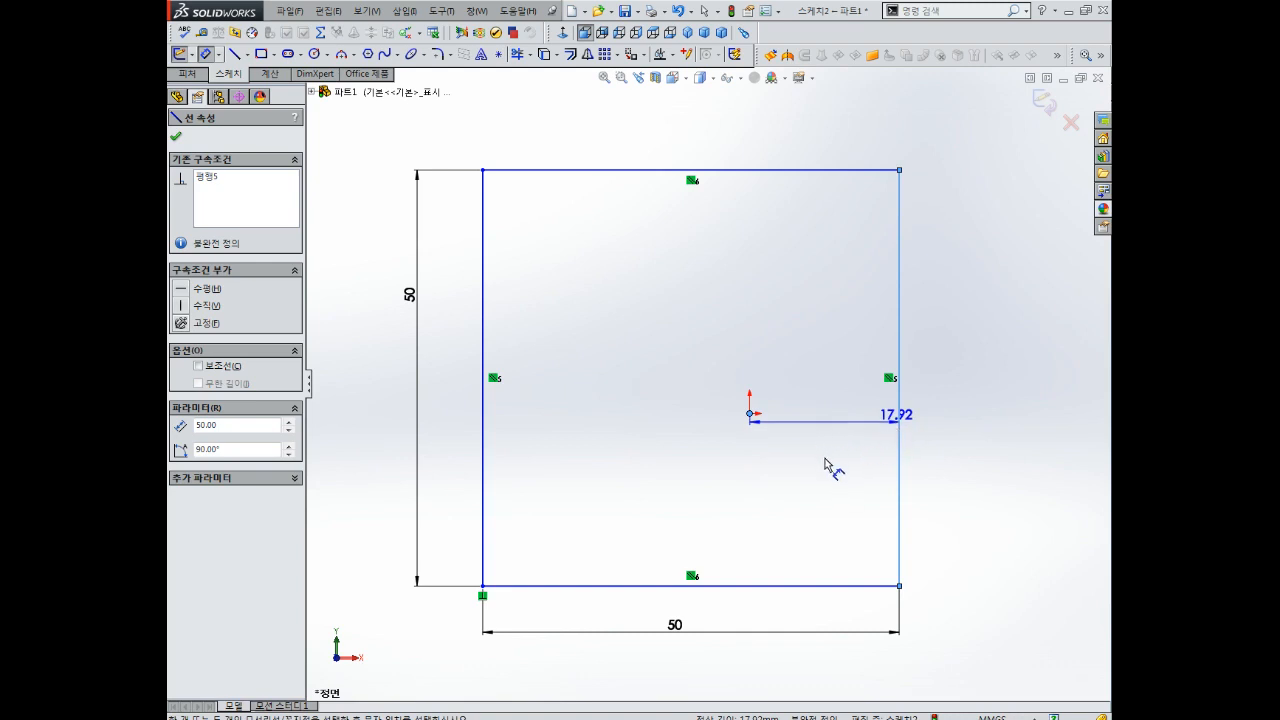
{"action": "left_click", "coordinate": [828, 474]}
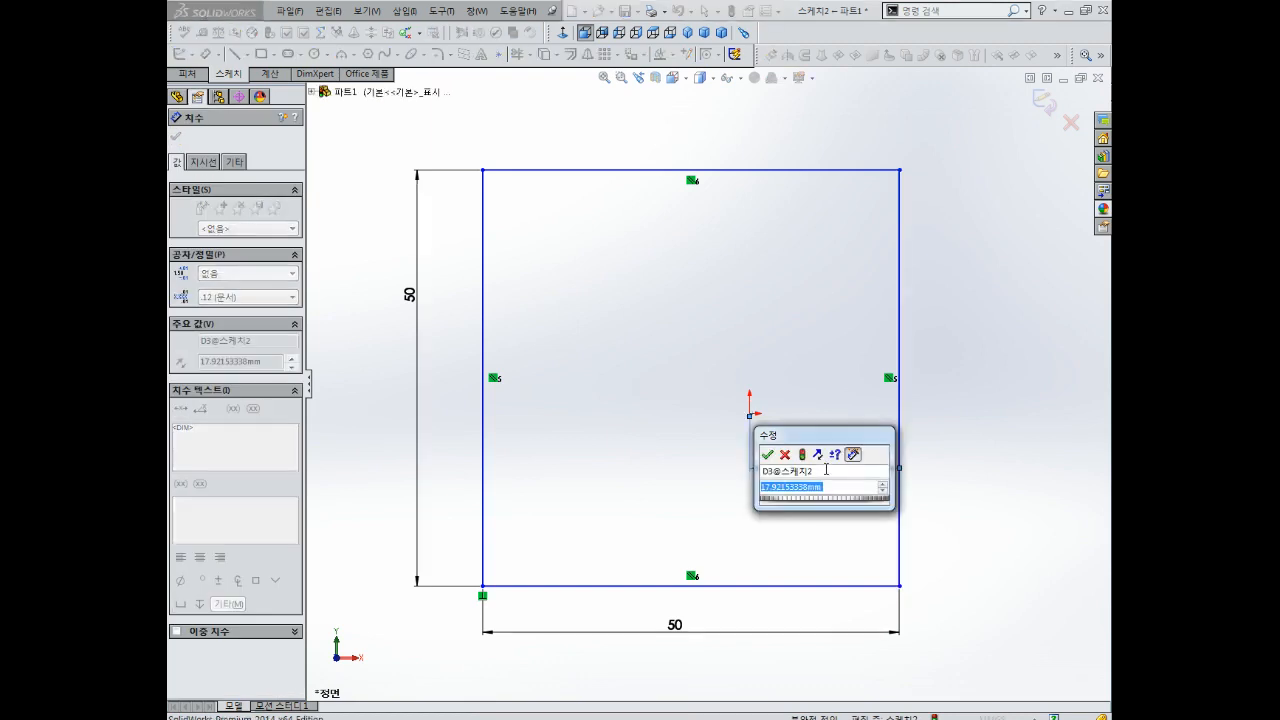
{"action": "type", "text": "25"}
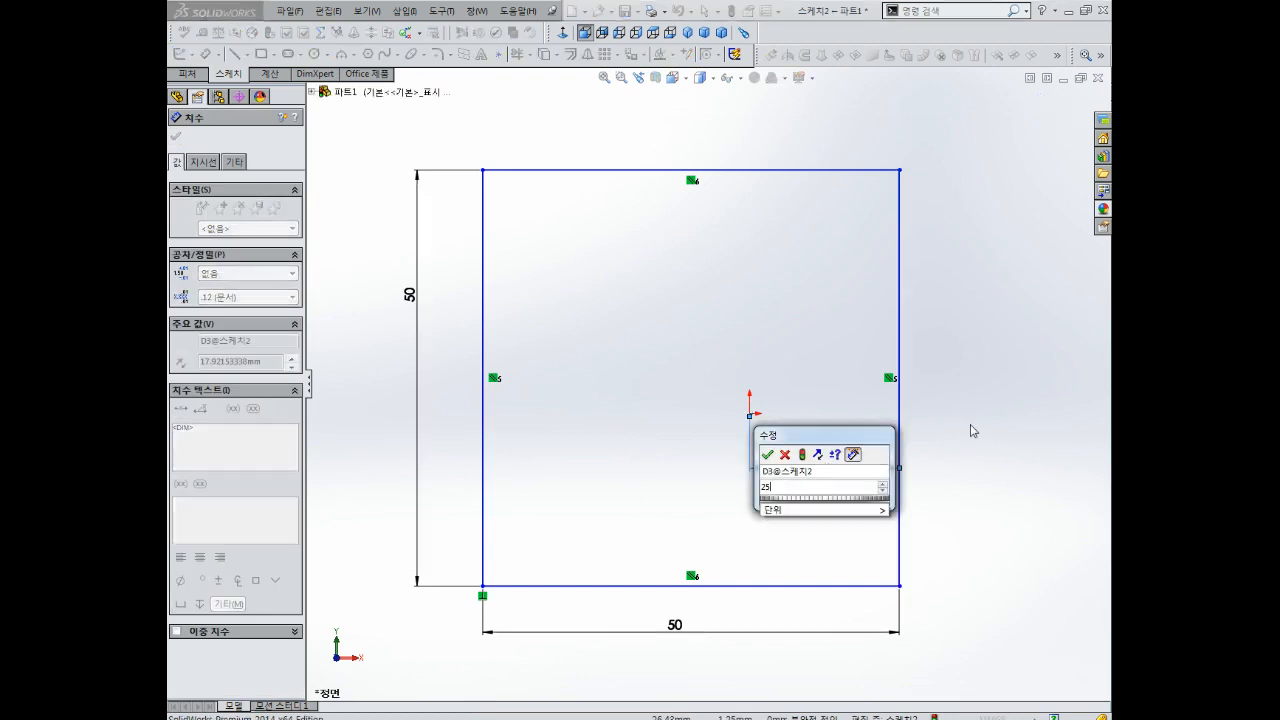
{"action": "key", "text": "Return"}
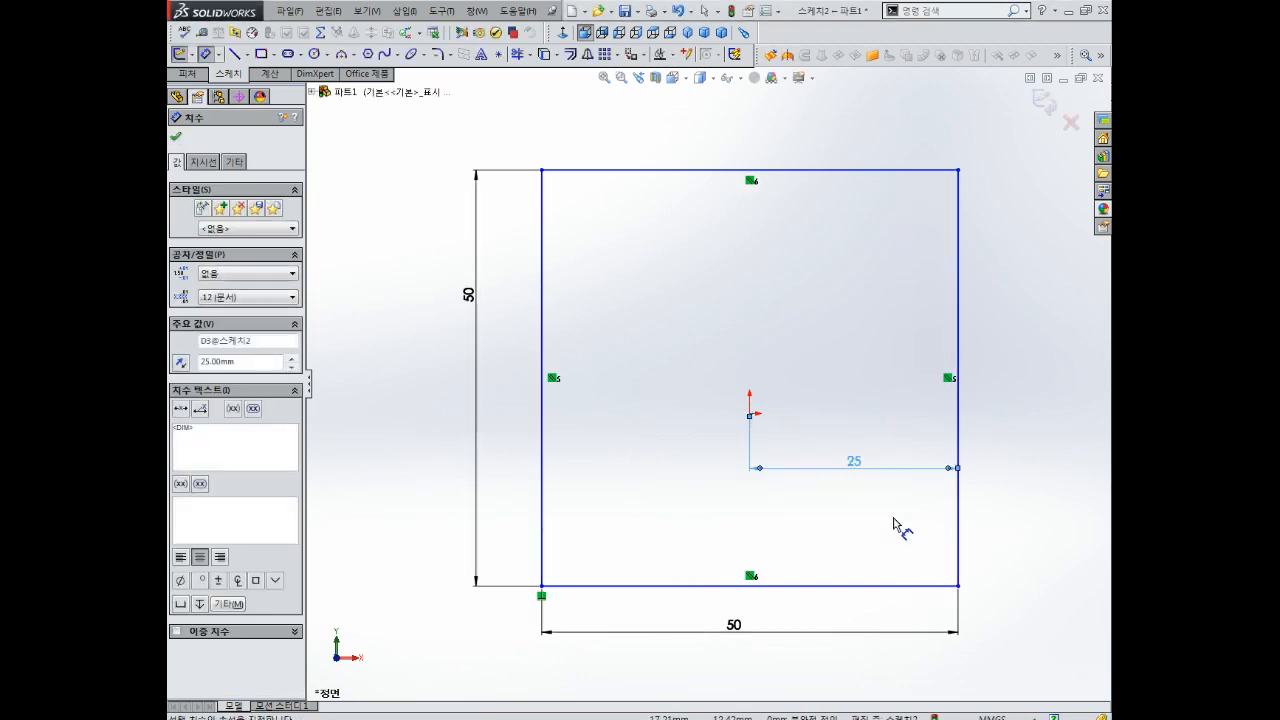
Step: Dimension the vertical distance from the origin to the rectangle's bottom side and set it to 25 mm
{"action": "left_click", "coordinate": [751, 416]}
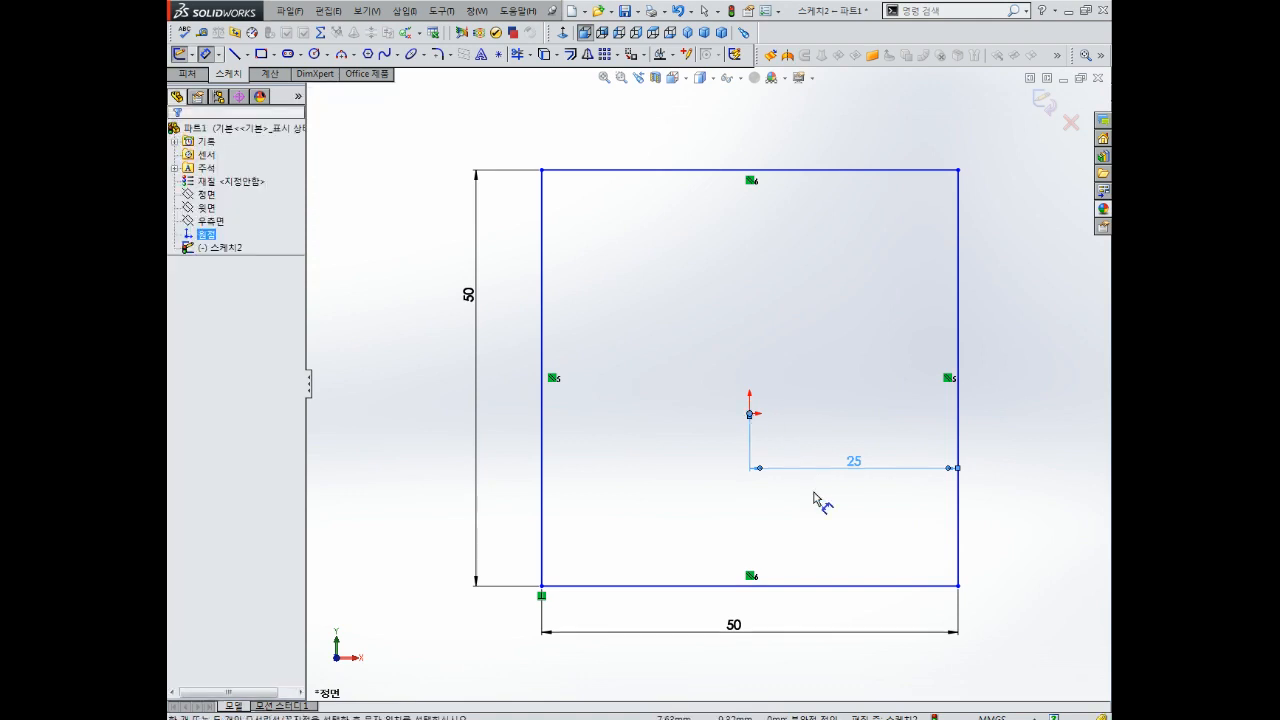
{"action": "left_click", "coordinate": [802, 586]}
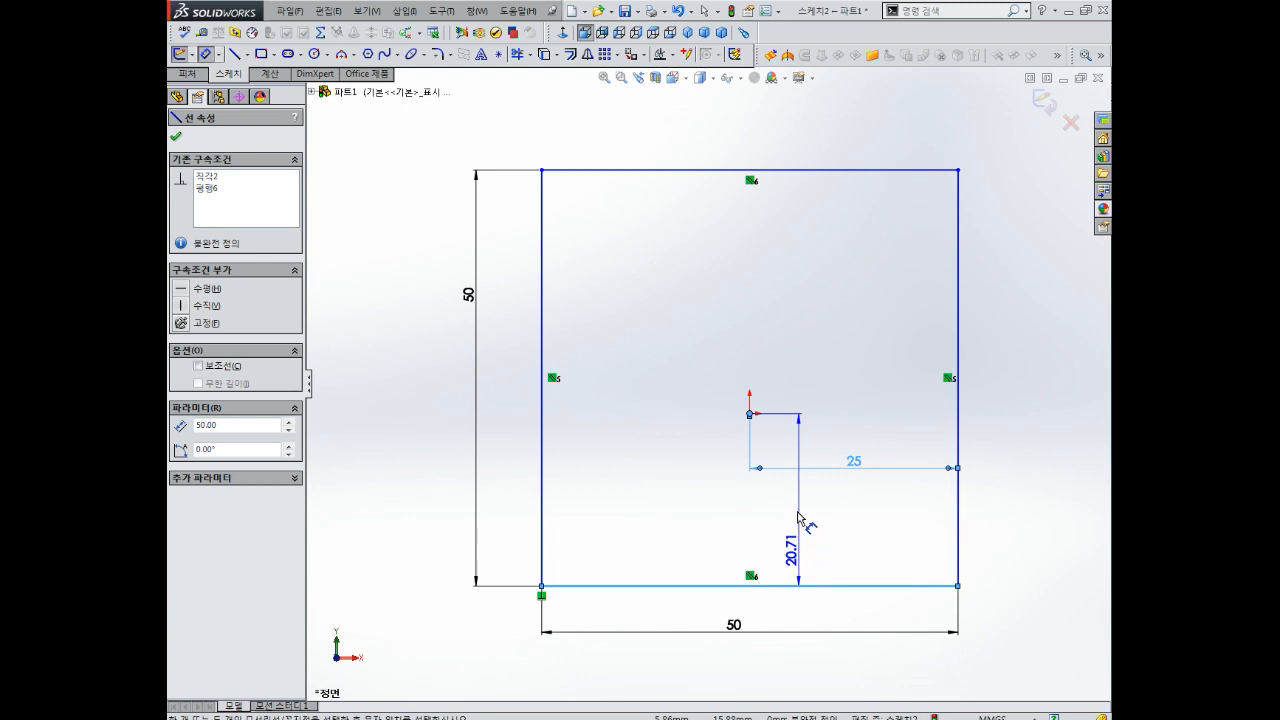
{"action": "left_click", "coordinate": [805, 522]}
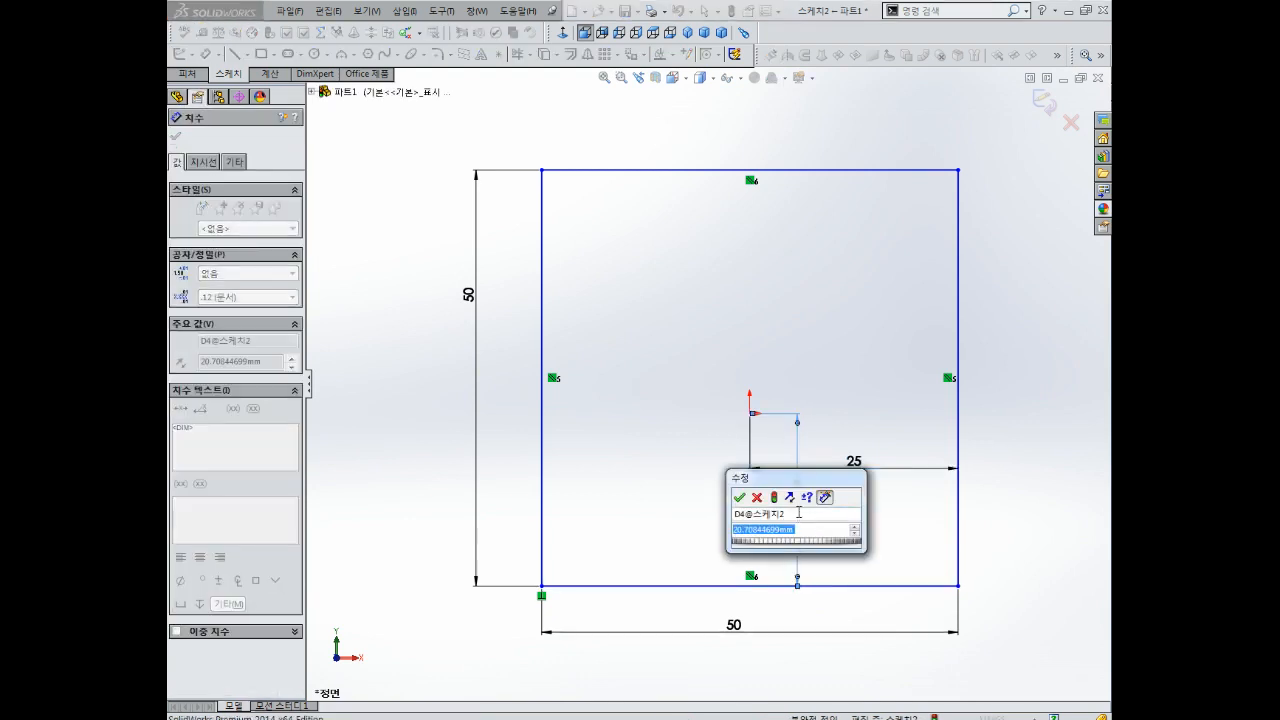
{"action": "type", "text": "25"}
{"action": "key", "text": "Return"}
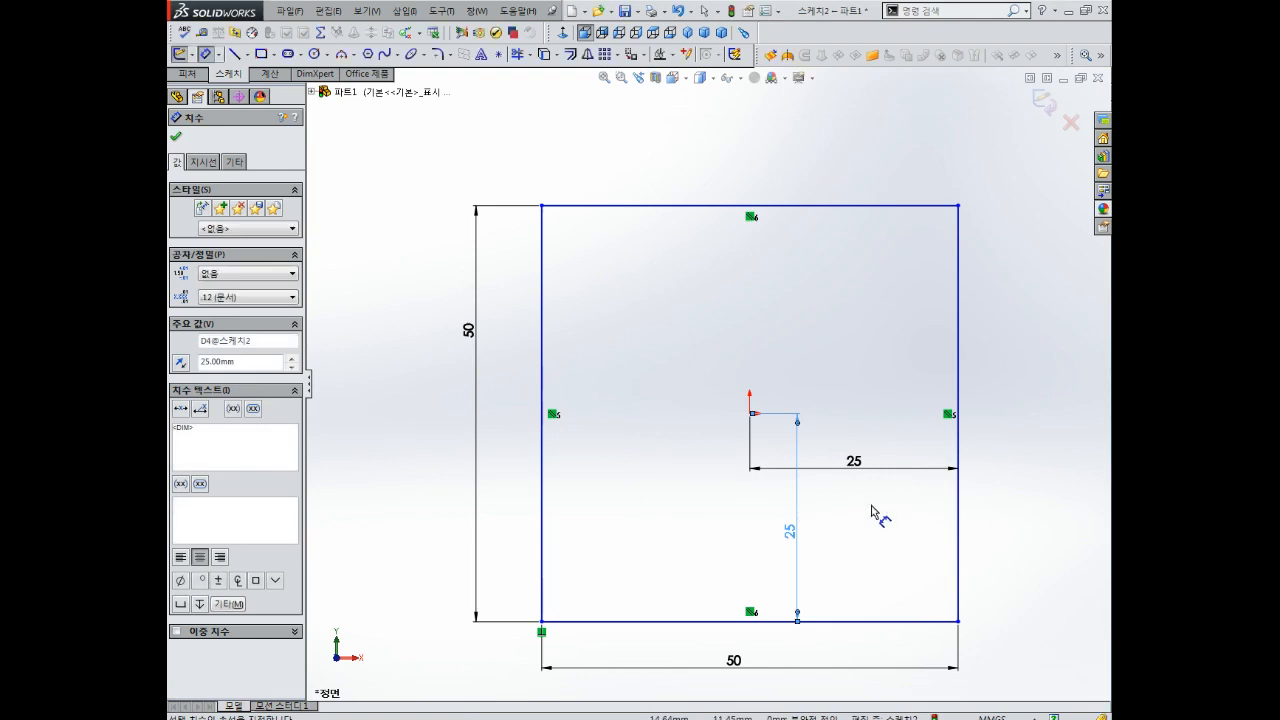
{"action": "key", "text": "Escape"}
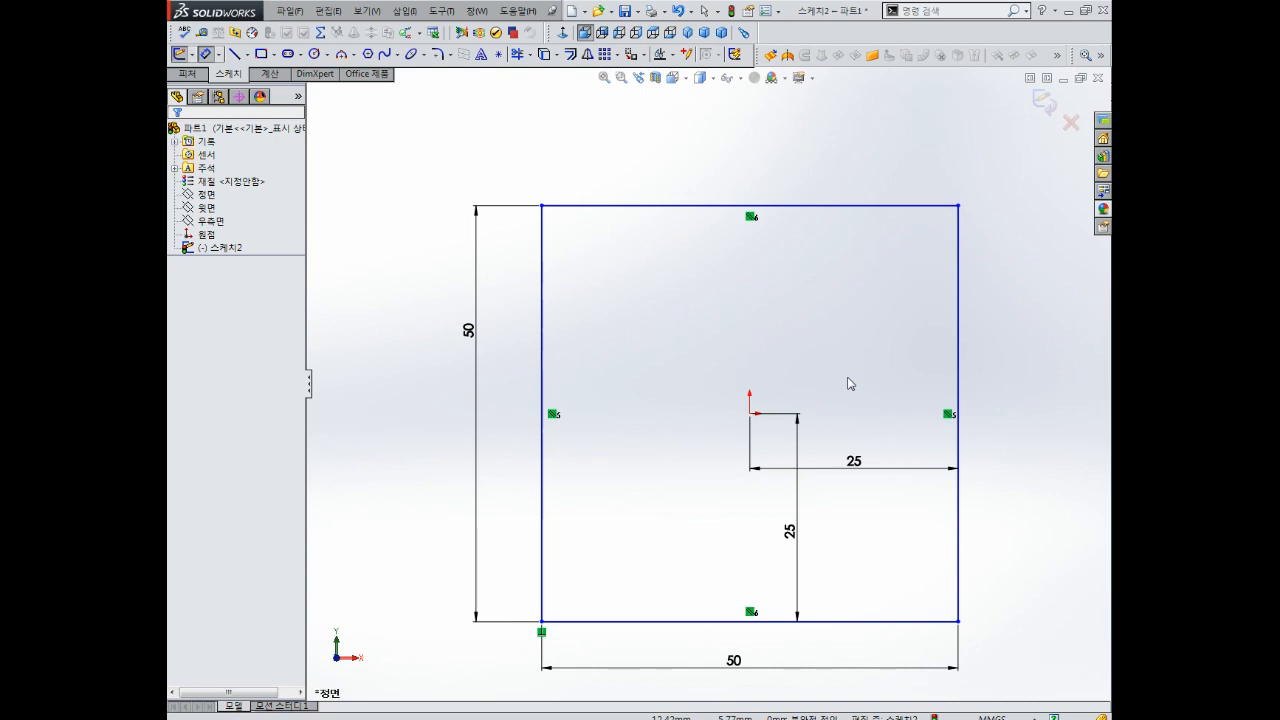
Step: Reposition the two 25 mm dimensions, the horizontal one above the origin and the vertical one to the origin's left
{"action": "left_click_drag", "start_coordinate": [853, 461], "coordinate": [852, 355]}
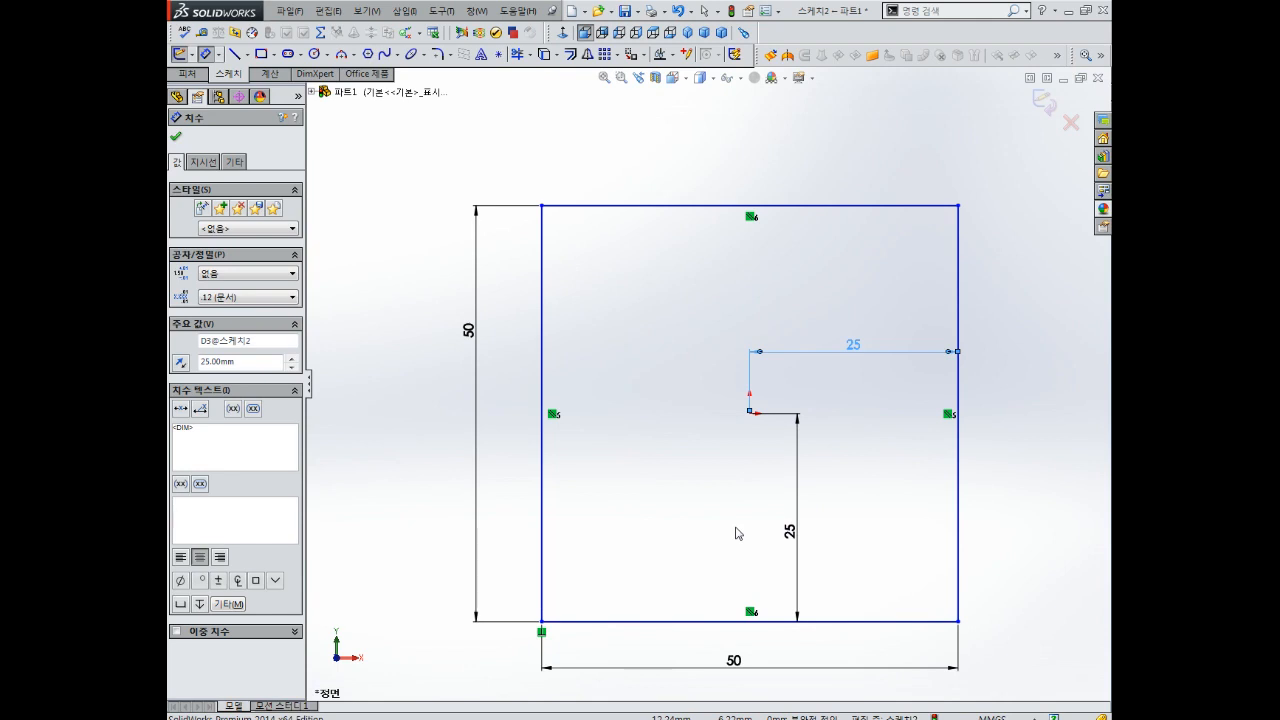
{"action": "key", "text": "Escape"}
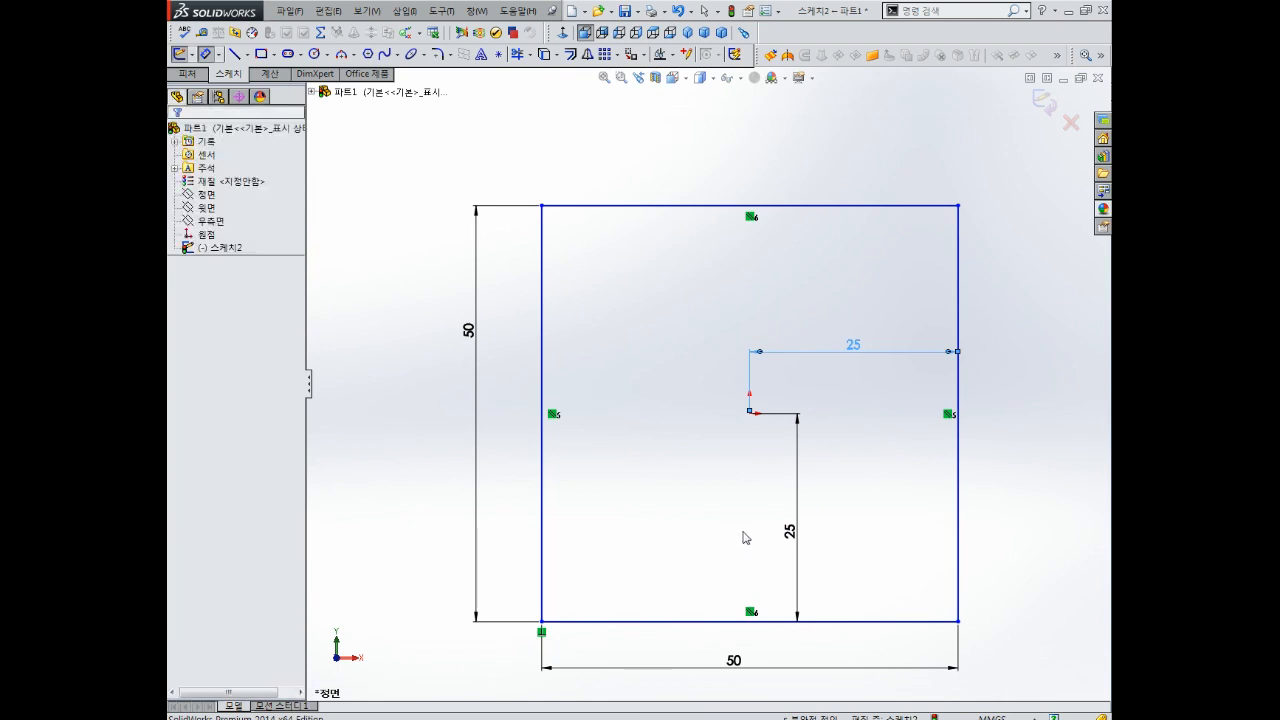
{"action": "left_click", "coordinate": [786, 514]}
{"action": "scroll", "coordinate": [786, 514], "scroll_direction": "up", "scroll_amount": 1}
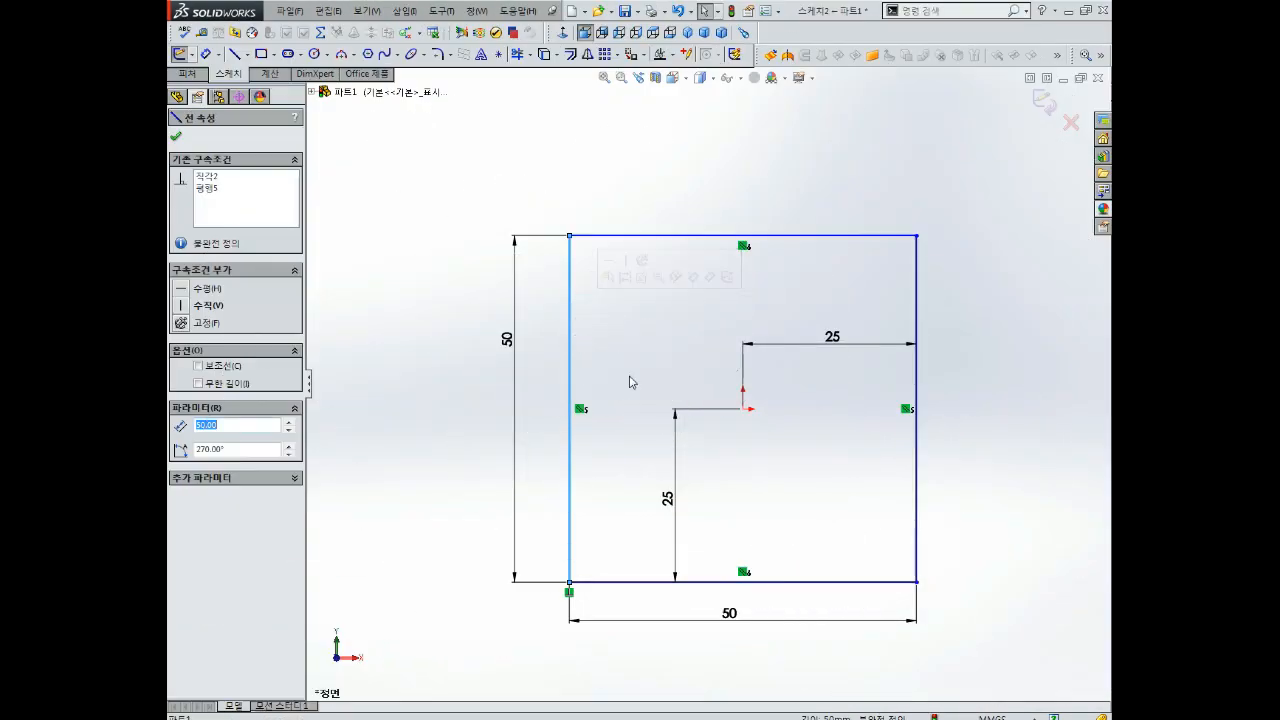
{"action": "left_click", "coordinate": [642, 414]}
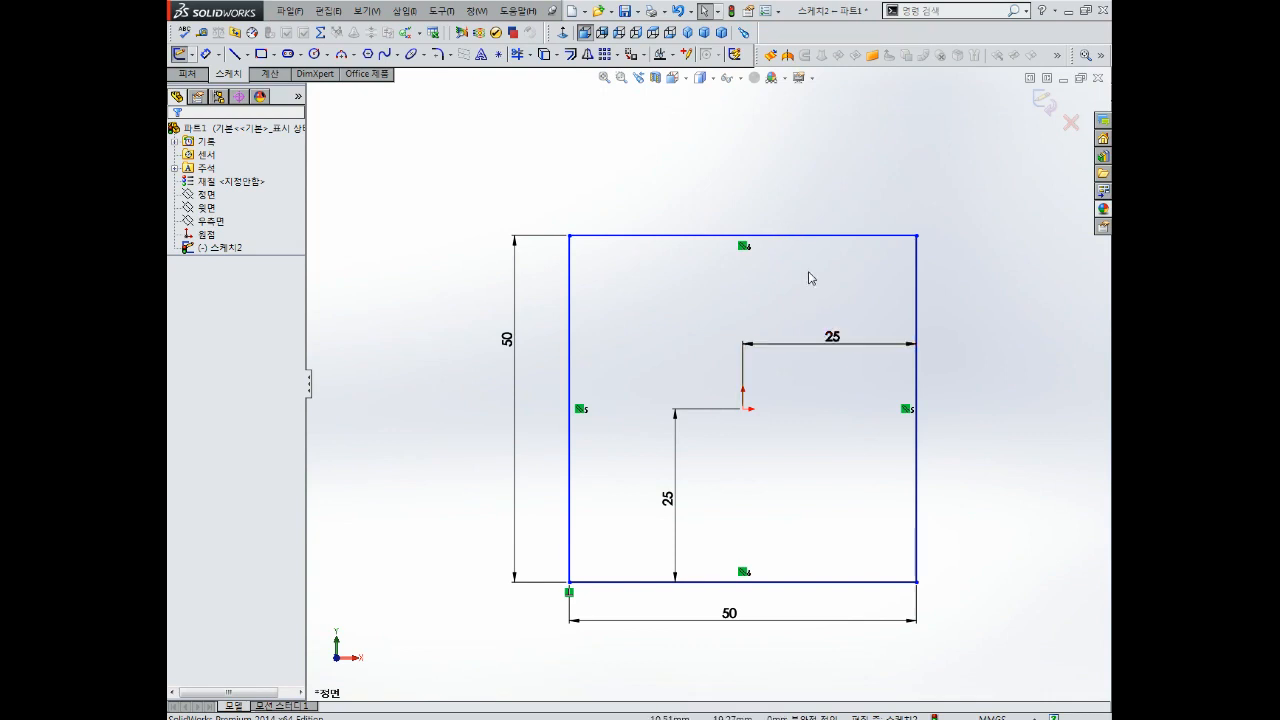
Step: Fix the rectangle's upper-right corner and resolve the over-definition with SketchXpert by accepting removal of the left and right sides' parallel relation
{"action": "left_click", "coordinate": [916, 236]}
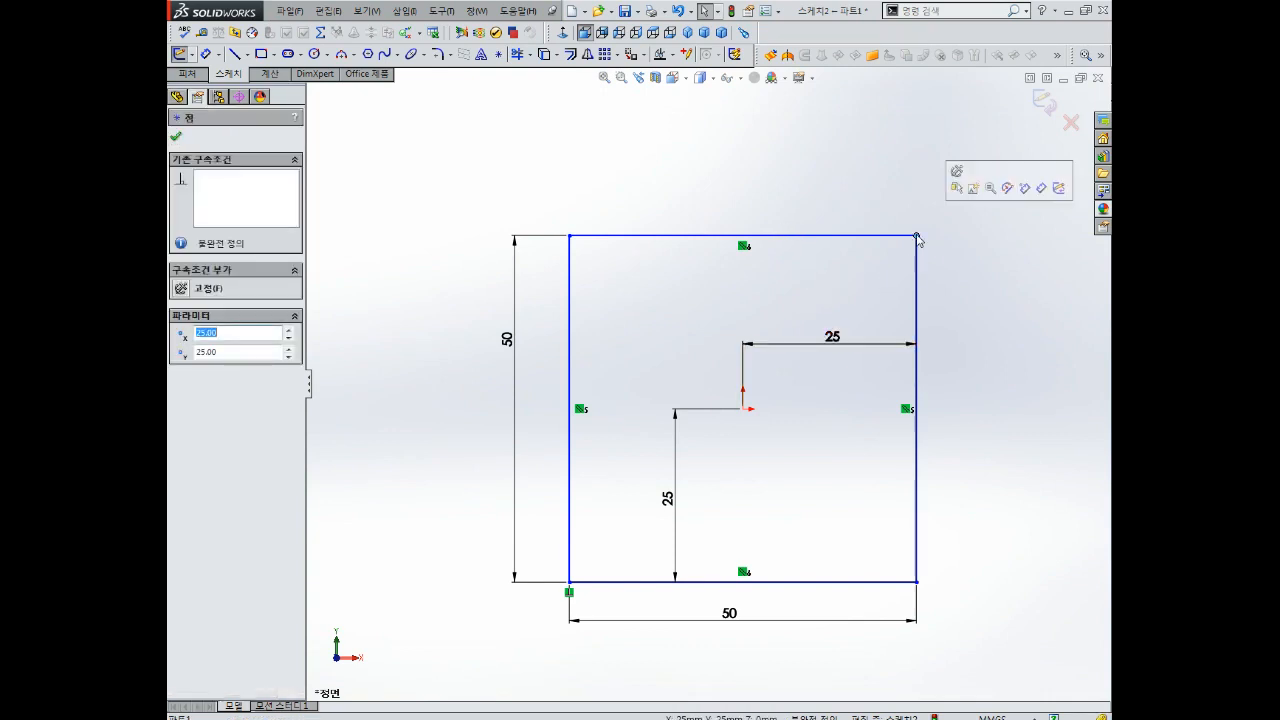
{"action": "left_click", "coordinate": [958, 176]}
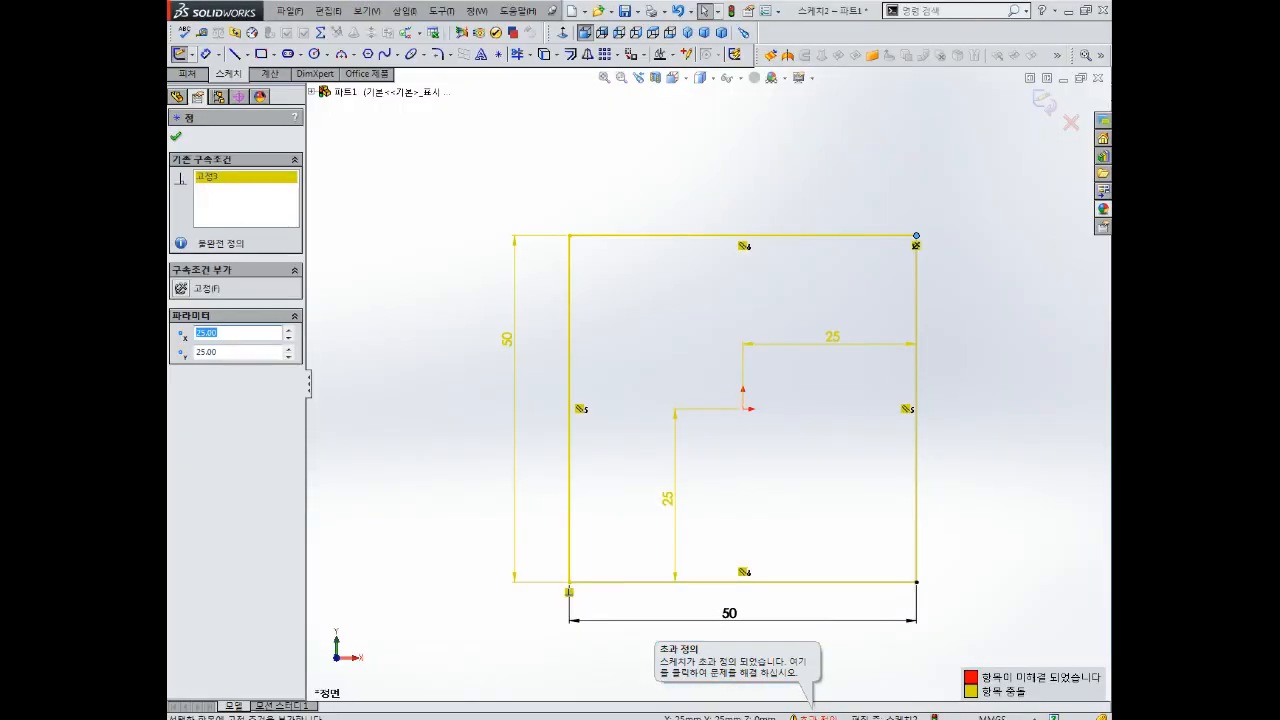
{"action": "left_click", "coordinate": [817, 716]}
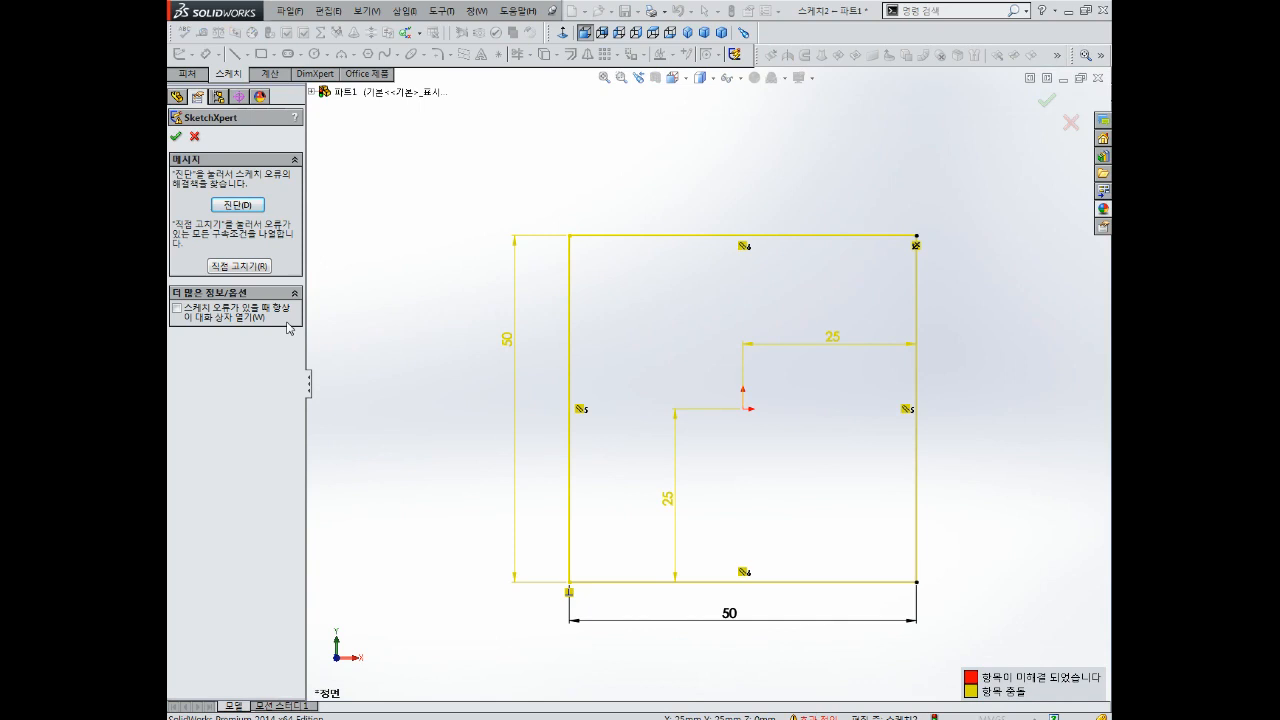
{"action": "left_click", "coordinate": [238, 206]}
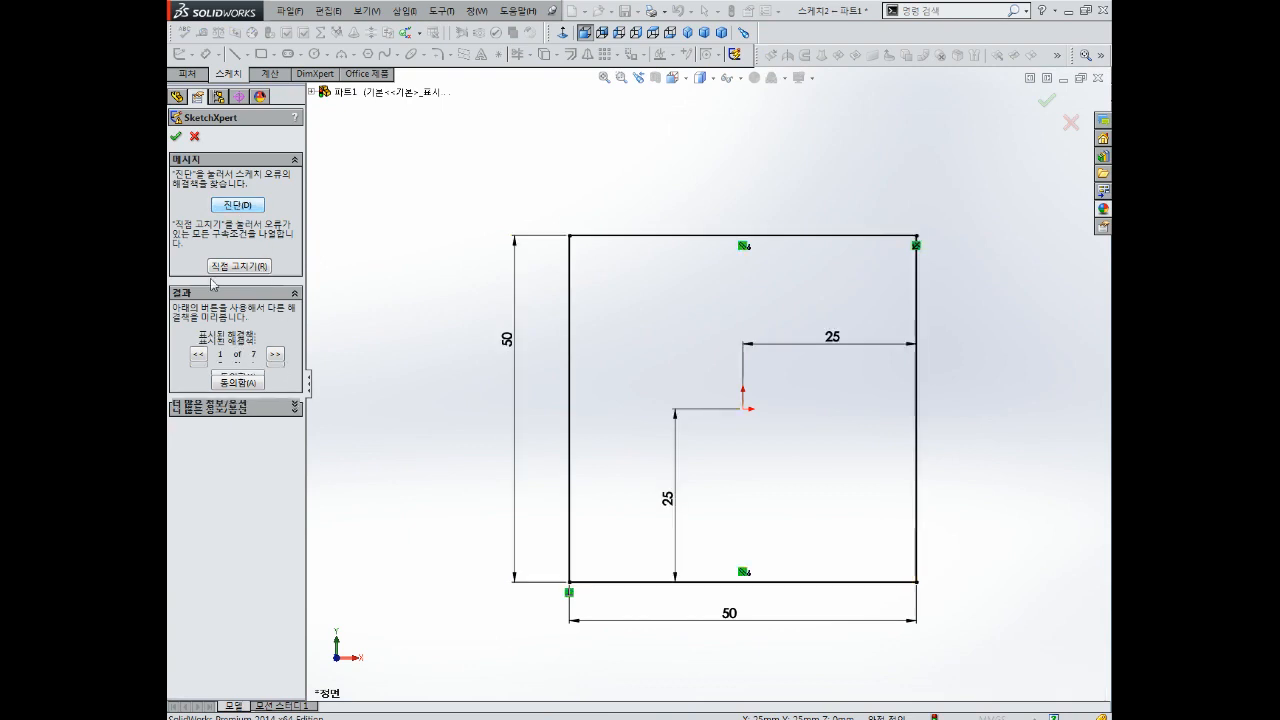
{"action": "left_click", "coordinate": [275, 359]}
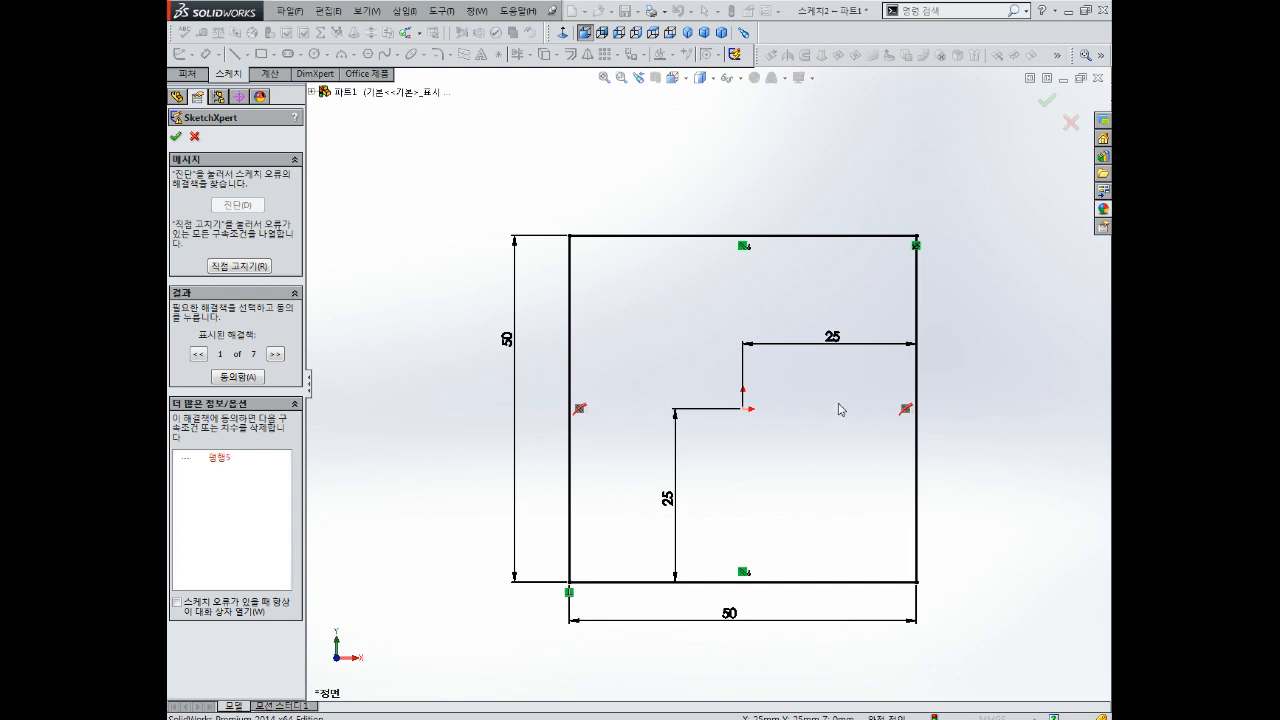
{"action": "left_click", "coordinate": [232, 377]}
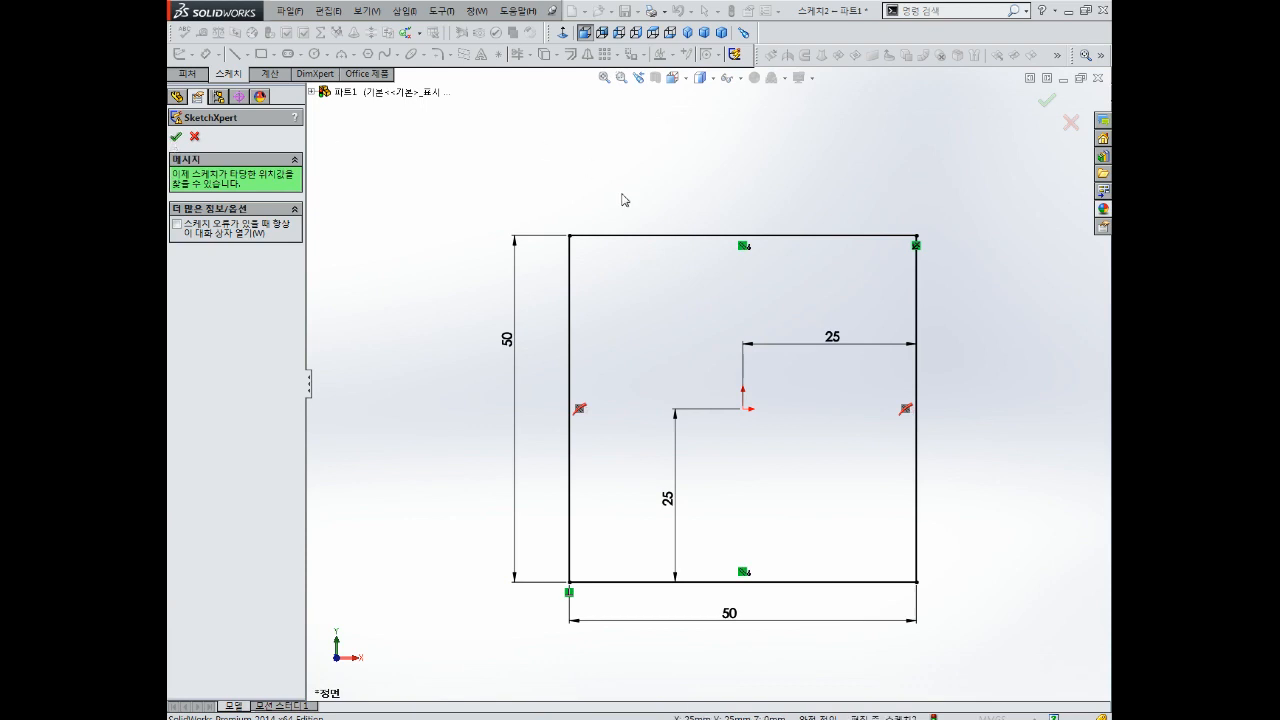
{"action": "left_click", "coordinate": [177, 137]}
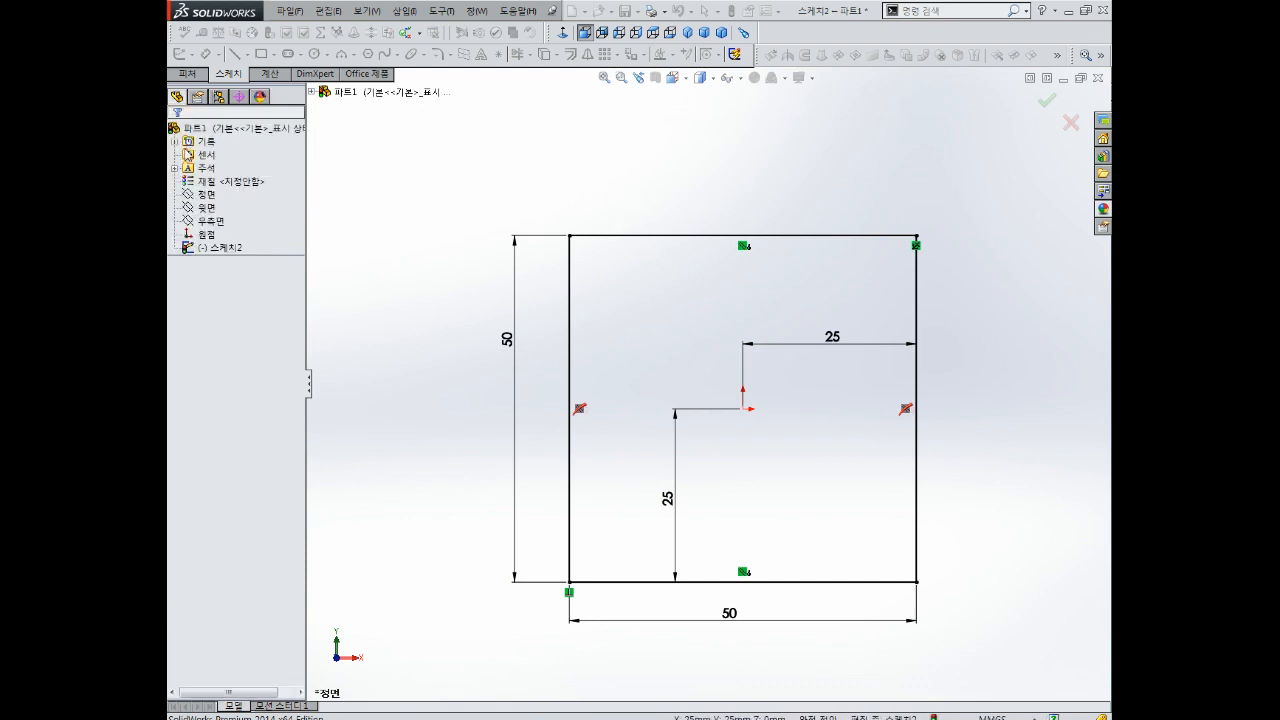
{"action": "scroll", "coordinate": [814, 494], "scroll_direction": "down", "scroll_amount": 1}
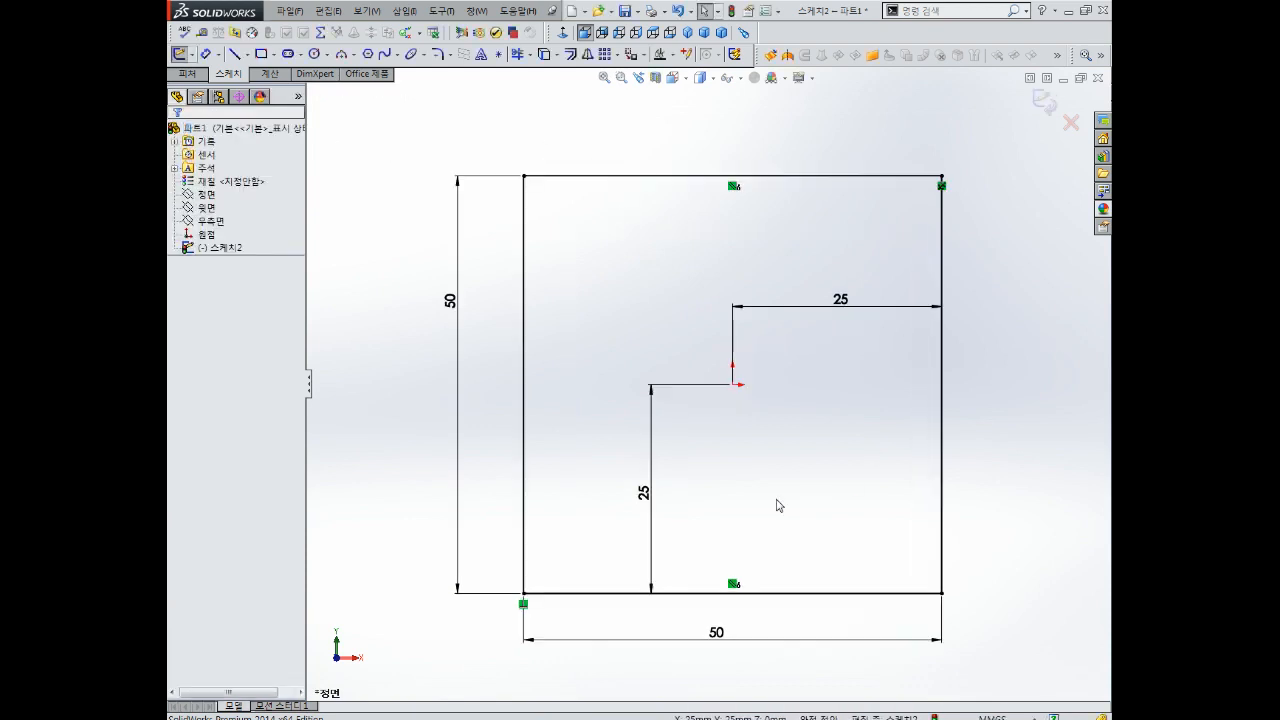
{"action": "scroll", "coordinate": [788, 492], "scroll_direction": "up", "scroll_amount": 3}
{"action": "scroll", "coordinate": [792, 460], "scroll_direction": "down", "scroll_amount": 3}
{"action": "scroll", "coordinate": [625, 280], "scroll_direction": "up", "scroll_amount": 3}
{"action": "scroll", "coordinate": [600, 286], "scroll_direction": "down", "scroll_amount": 2}
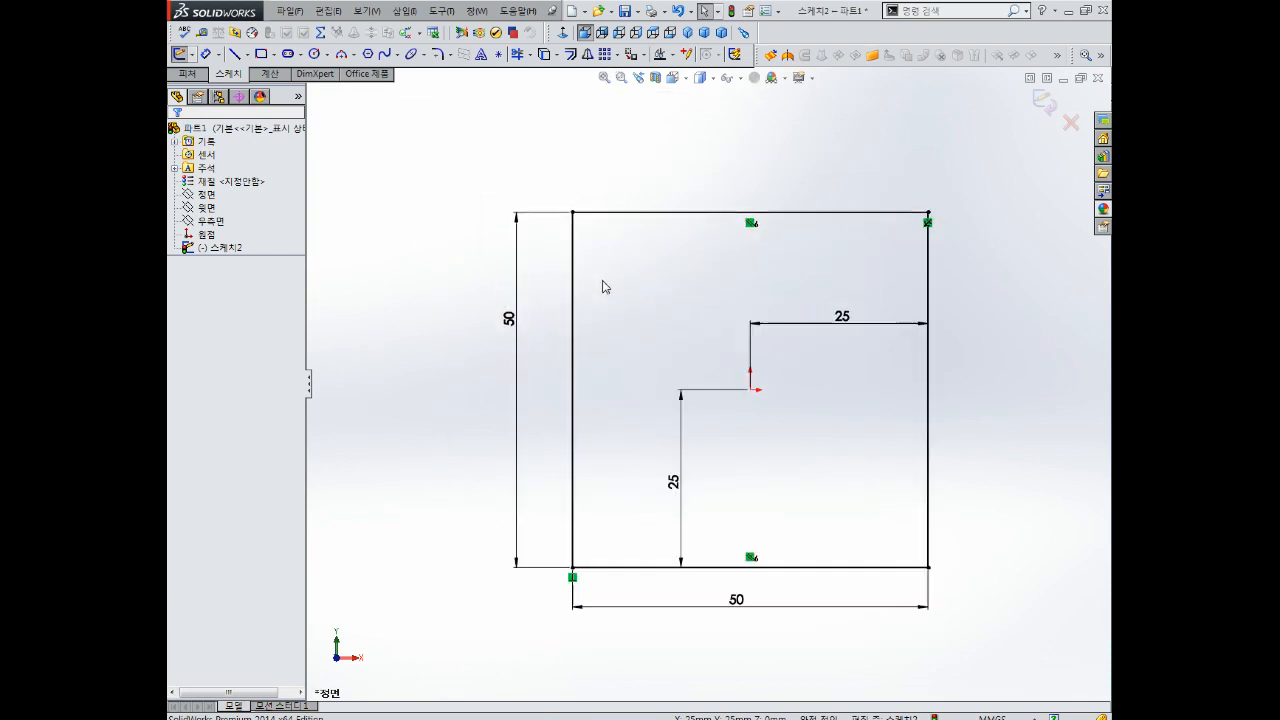
{"action": "scroll", "coordinate": [763, 443], "scroll_direction": "down", "scroll_amount": 2}
{"action": "scroll", "coordinate": [762, 443], "scroll_direction": "up", "scroll_amount": 1}
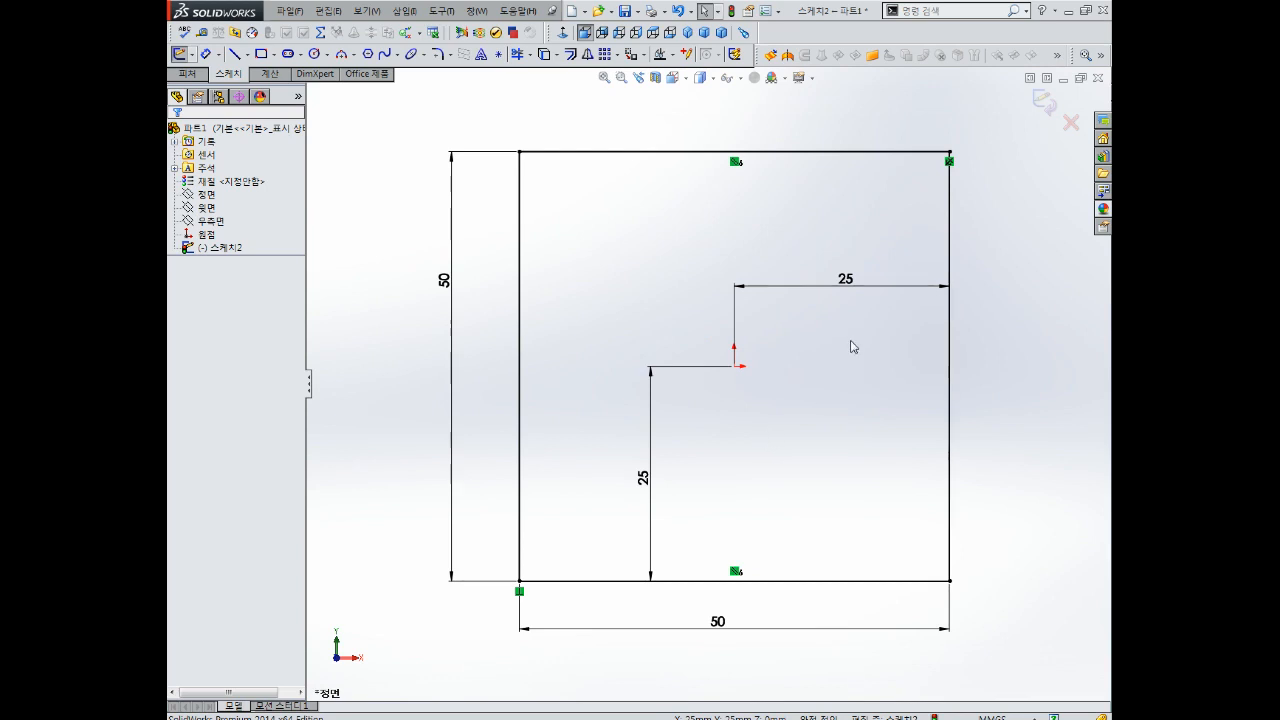
Step: Delete both 25 mm origin dimensions and the parallel relation between the top and bottom lines
{"action": "left_click", "coordinate": [849, 290]}
{"action": "key", "text": "Delete"}
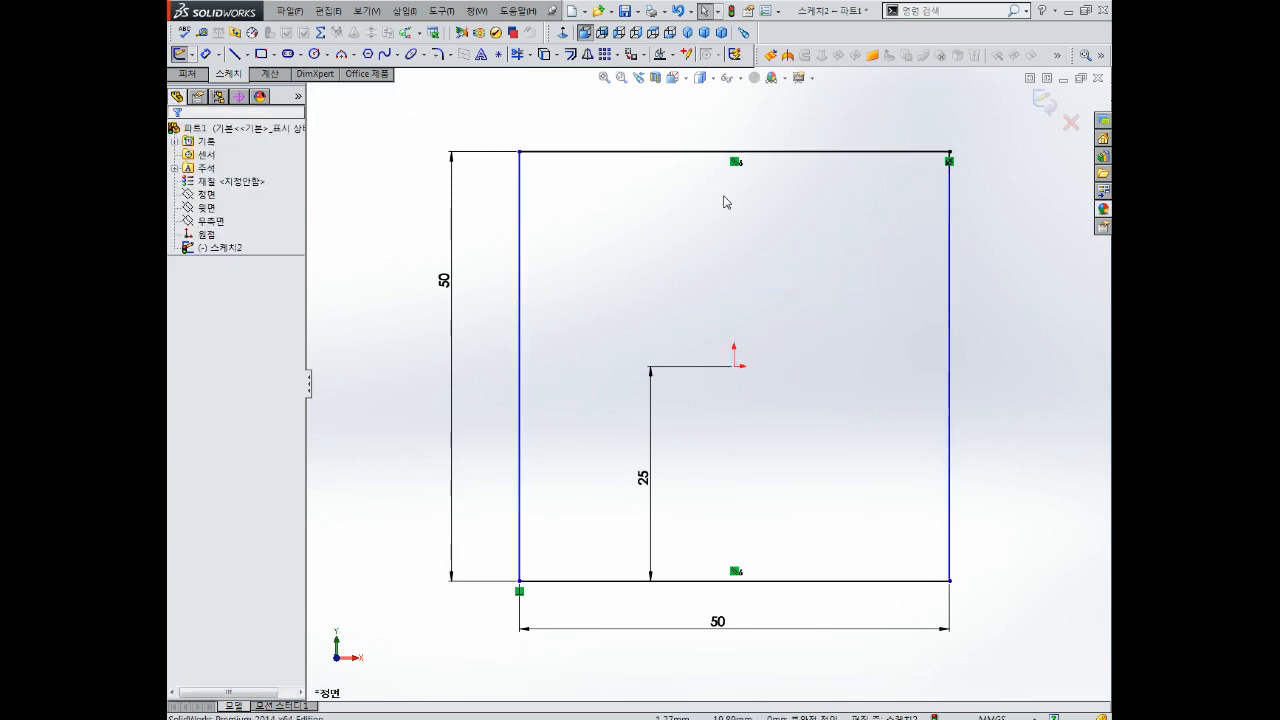
{"action": "left_click", "coordinate": [737, 163]}
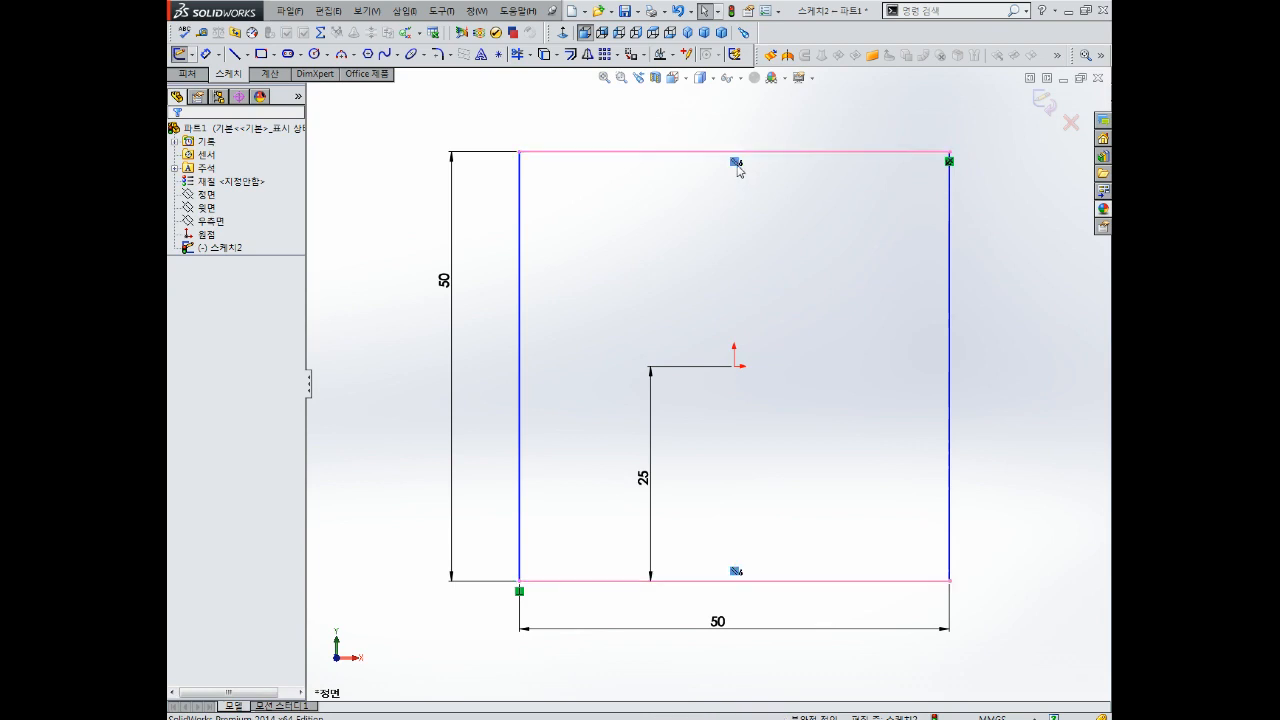
{"action": "key", "text": "Delete"}
{"action": "left_click", "coordinate": [651, 480]}
{"action": "key", "text": "Delete"}
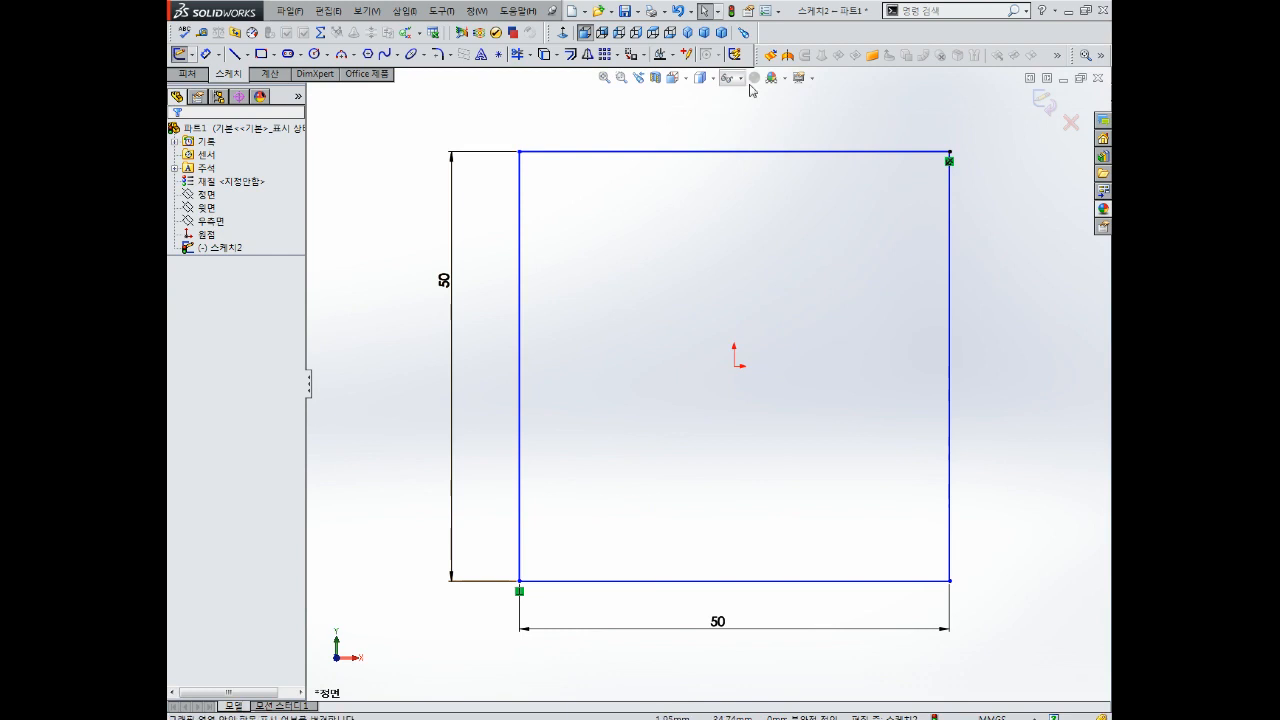
Step: Pull the outline's upper-left corner outward and down to skew the rectangle about its fixed upper-right corner
{"action": "mouse_move", "coordinate": [519, 152]}
{"action": "left_mouse_down"}
{"action": "mouse_move", "coordinate": [674, 268]}
{"action": "mouse_move", "coordinate": [556, 175]}
{"action": "mouse_move", "coordinate": [391, 143]}
{"action": "mouse_move", "coordinate": [622, 238]}
{"action": "mouse_move", "coordinate": [707, 358]}
{"action": "mouse_move", "coordinate": [375, 166]}
{"action": "left_mouse_up"}
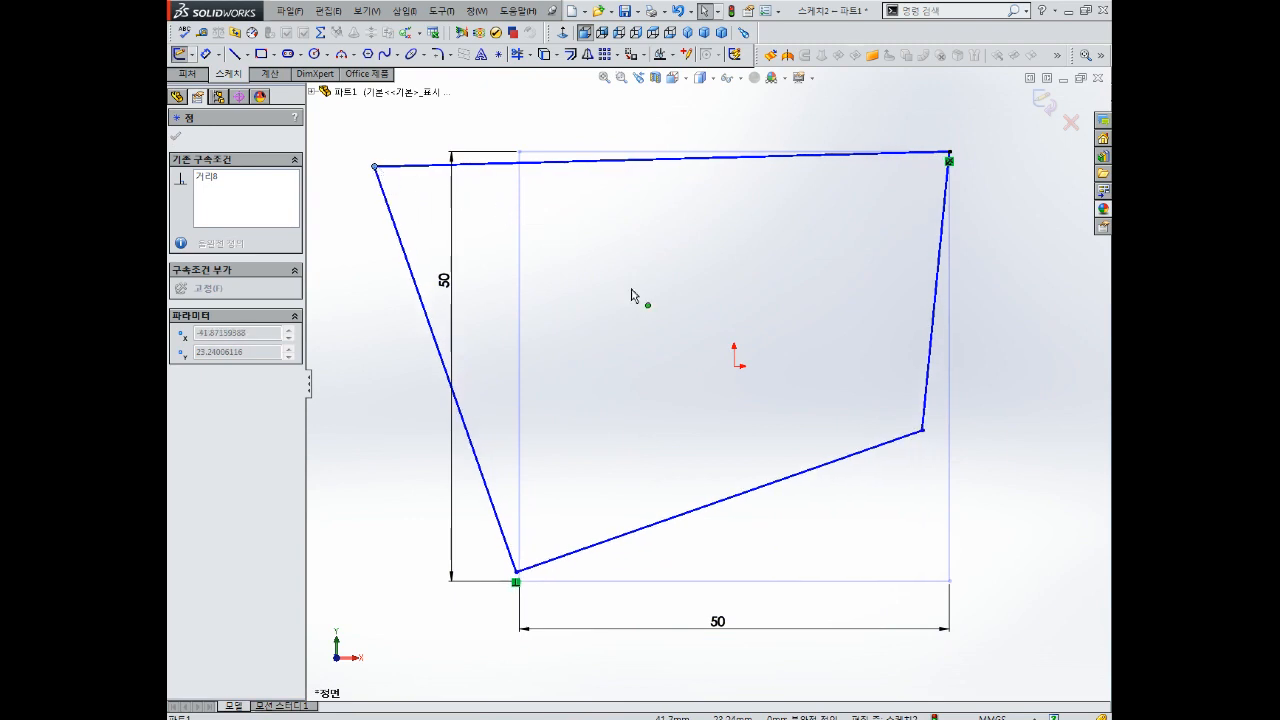
{"action": "mouse_move", "coordinate": [375, 166]}
{"action": "left_mouse_down"}
{"action": "mouse_move", "coordinate": [571, 211]}
{"action": "mouse_move", "coordinate": [474, 207]}
{"action": "left_mouse_up"}
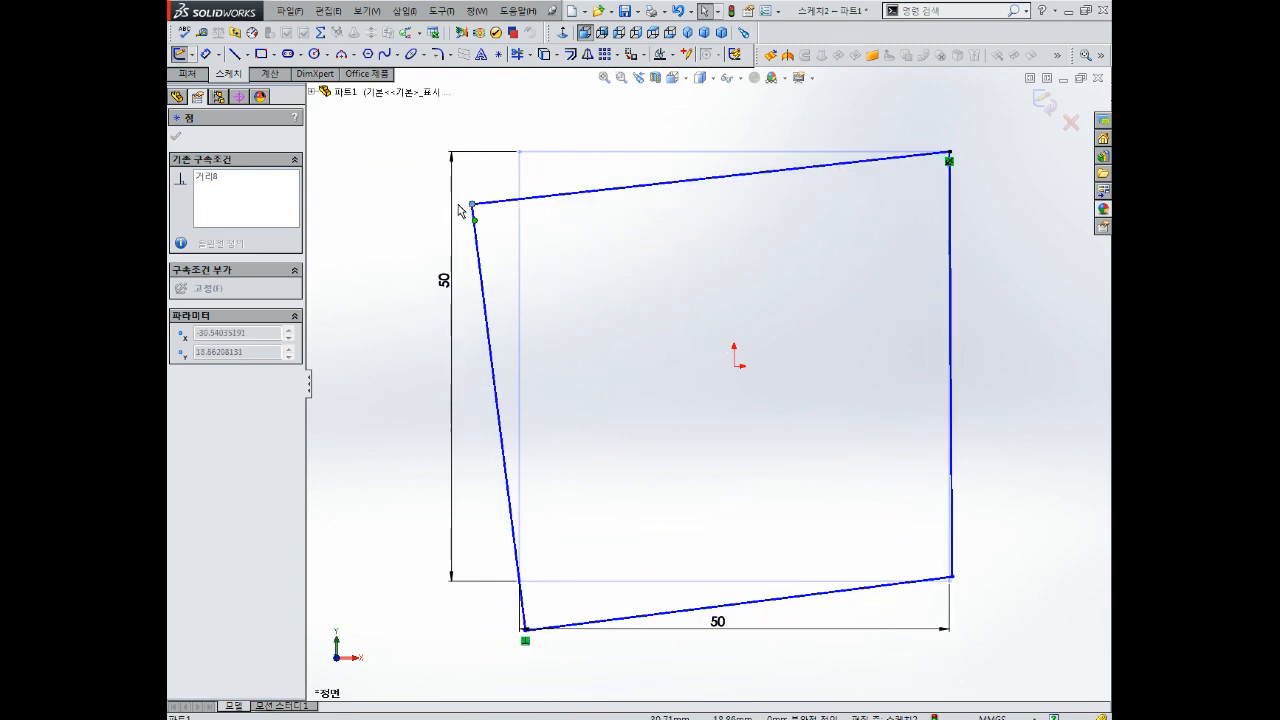
{"action": "left_click_drag", "start_coordinate": [458, 205], "coordinate": [429, 207]}
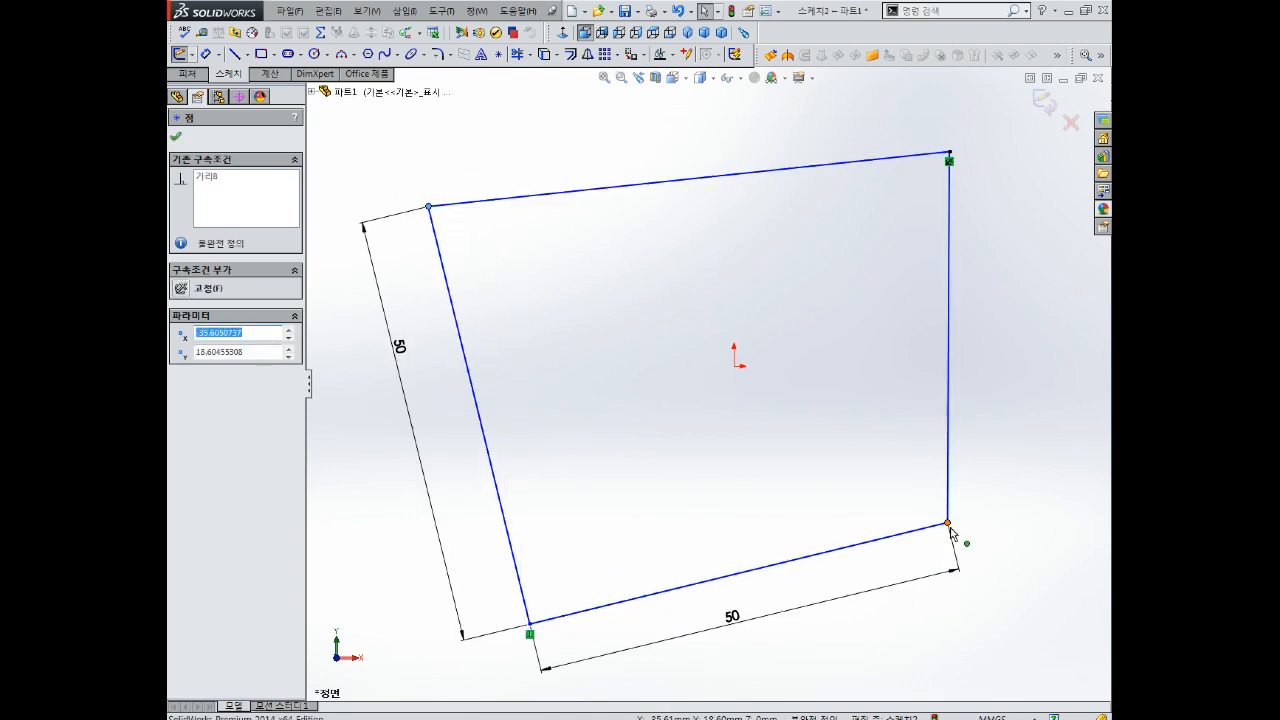
Step: Pull the skewed outline's lower-right corner inward to just above the origin to test its remaining freedom
{"action": "left_click_drag", "start_coordinate": [949, 524], "coordinate": [740, 296]}
{"action": "scroll", "coordinate": [752, 480], "scroll_direction": "up", "scroll_amount": 5}
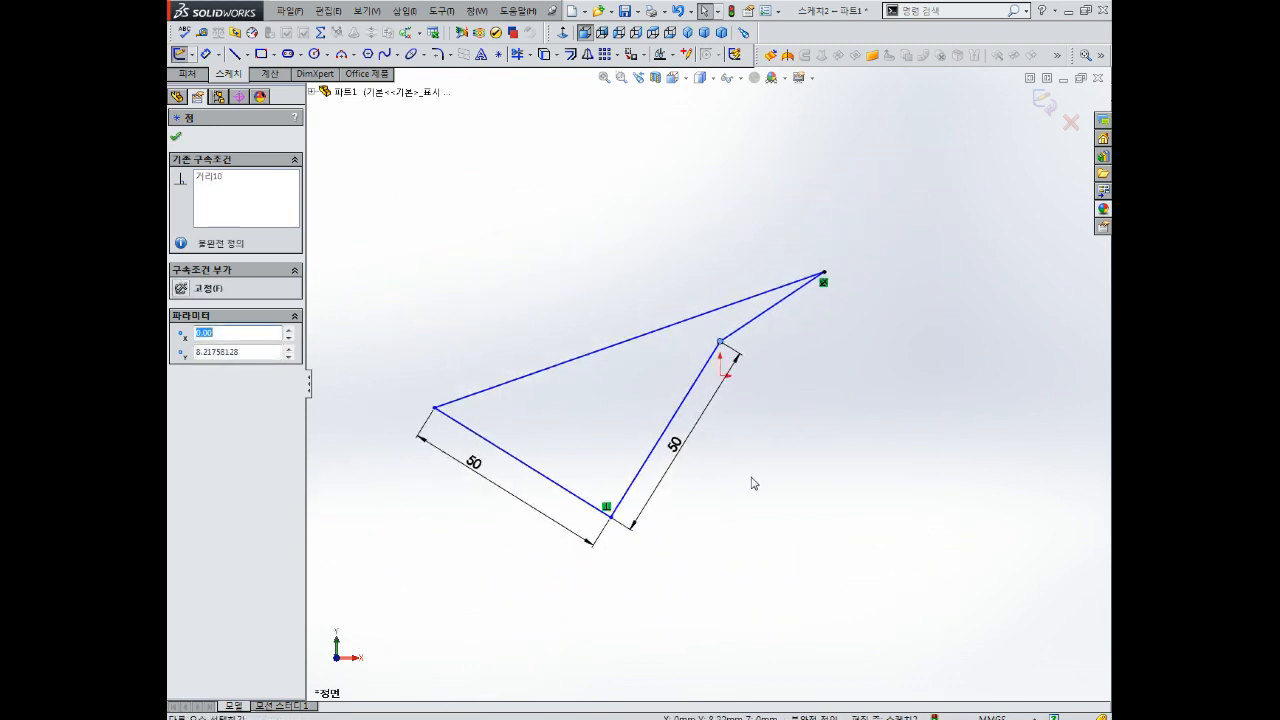
{"action": "scroll", "coordinate": [737, 368], "scroll_direction": "down", "scroll_amount": 3}
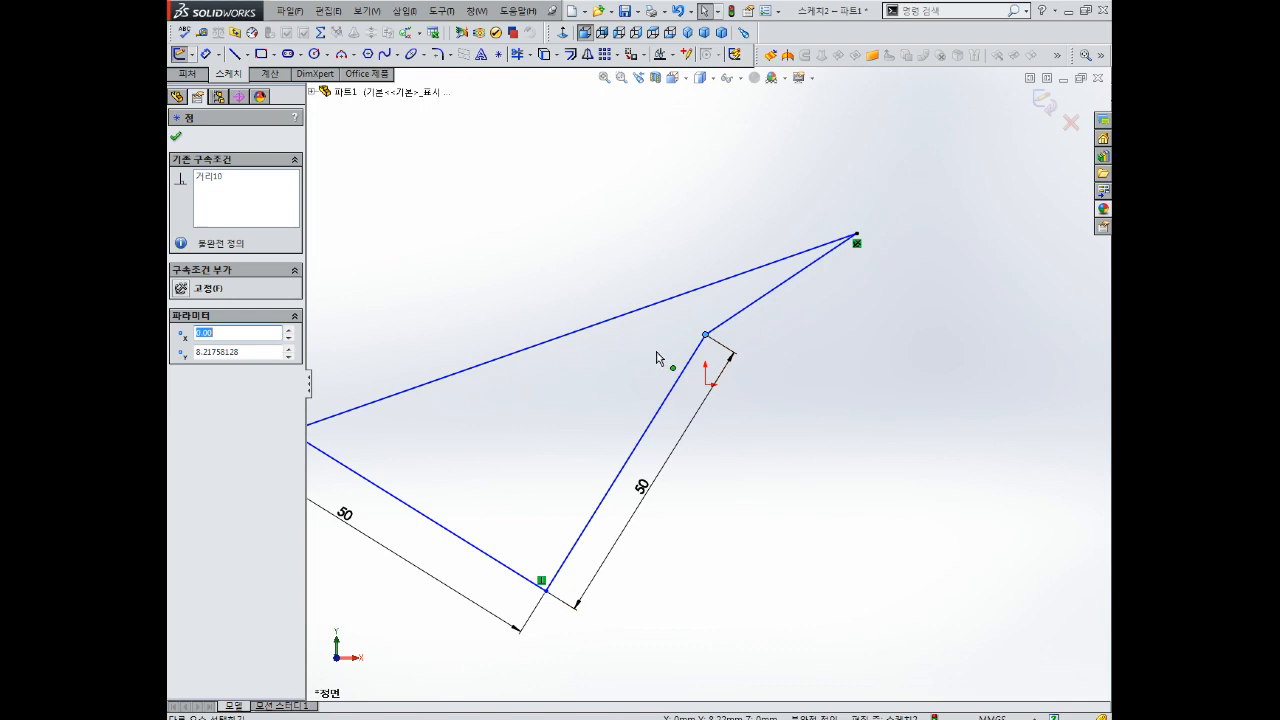
{"action": "scroll", "coordinate": [657, 363], "scroll_direction": "up", "scroll_amount": 1}
{"action": "key", "text": "Escape"}
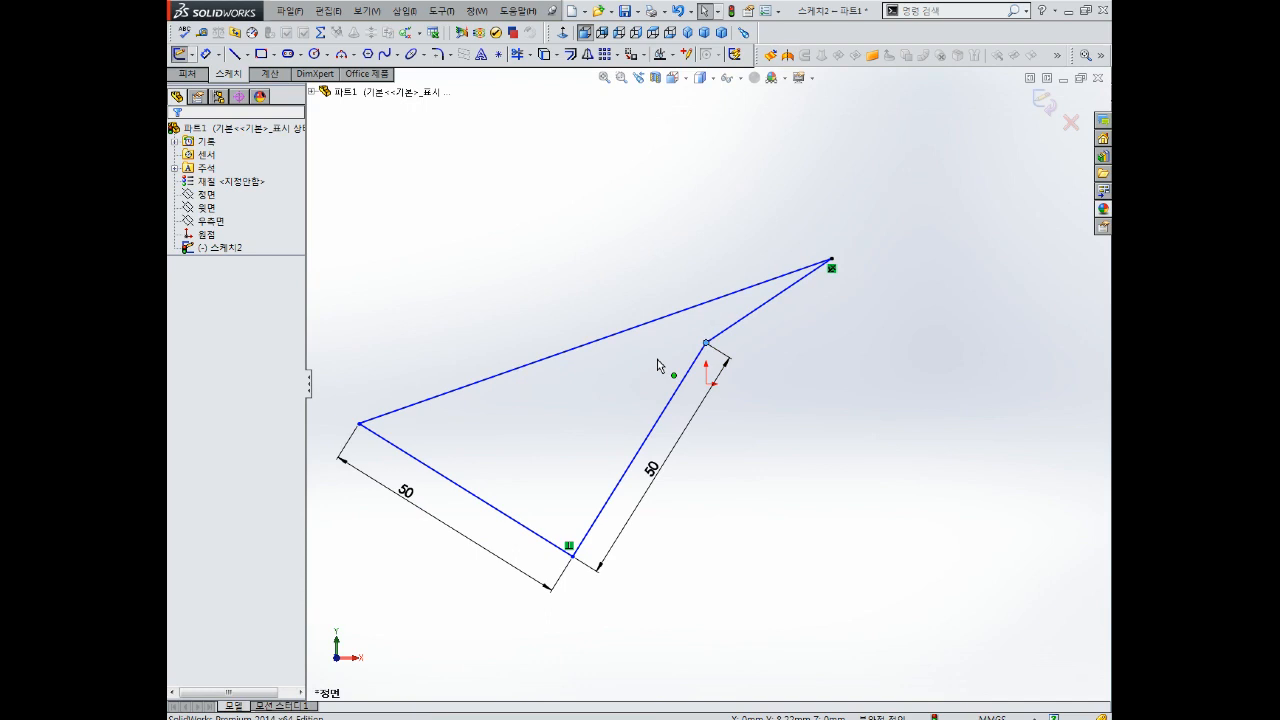
Step: Undo the corner moves and the deletions of the top and bottom lines' parallel relation and the vertical 25 mm origin dimension
{"action": "key", "text": "ctrl+z"}
{"action": "key", "text": "ctrl+z"}
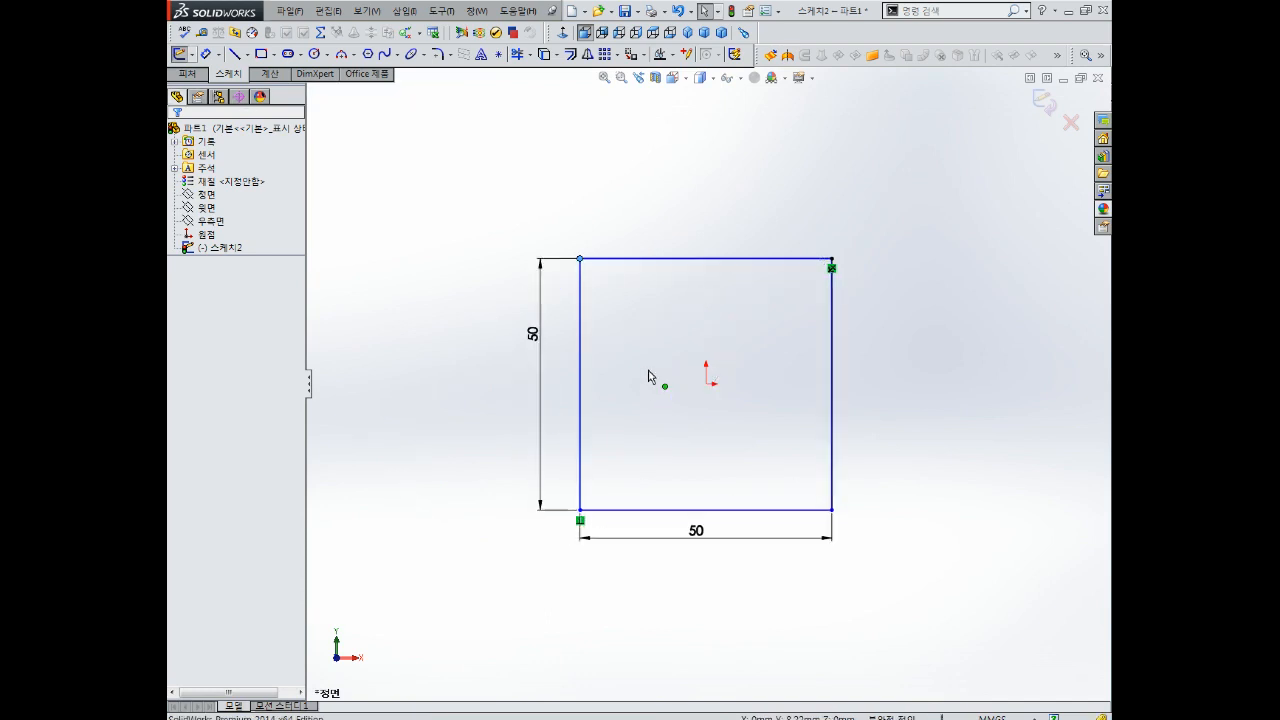
{"action": "key", "text": "ctrl+z"}
{"action": "key", "text": "ctrl+z"}
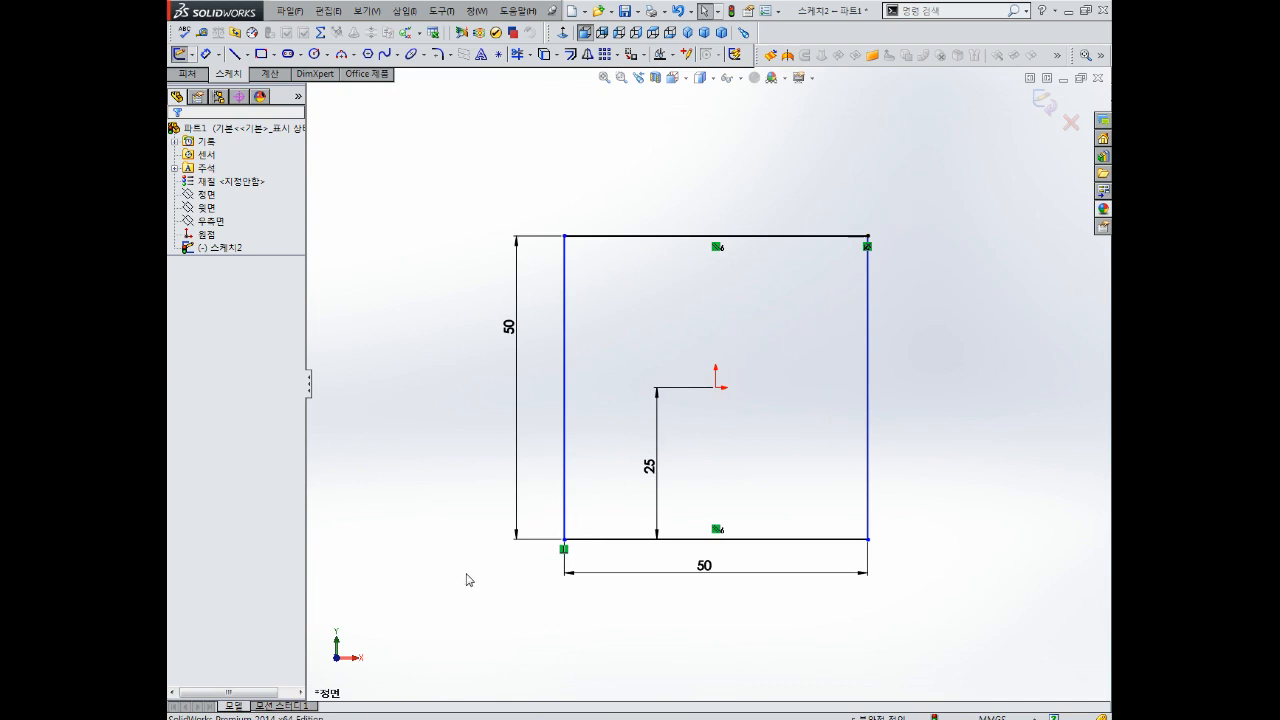
Step: Delete the entire square from the sketch, including all its lines and dimensions
{"action": "left_click_drag", "start_coordinate": [938, 183], "coordinate": [767, 344]}
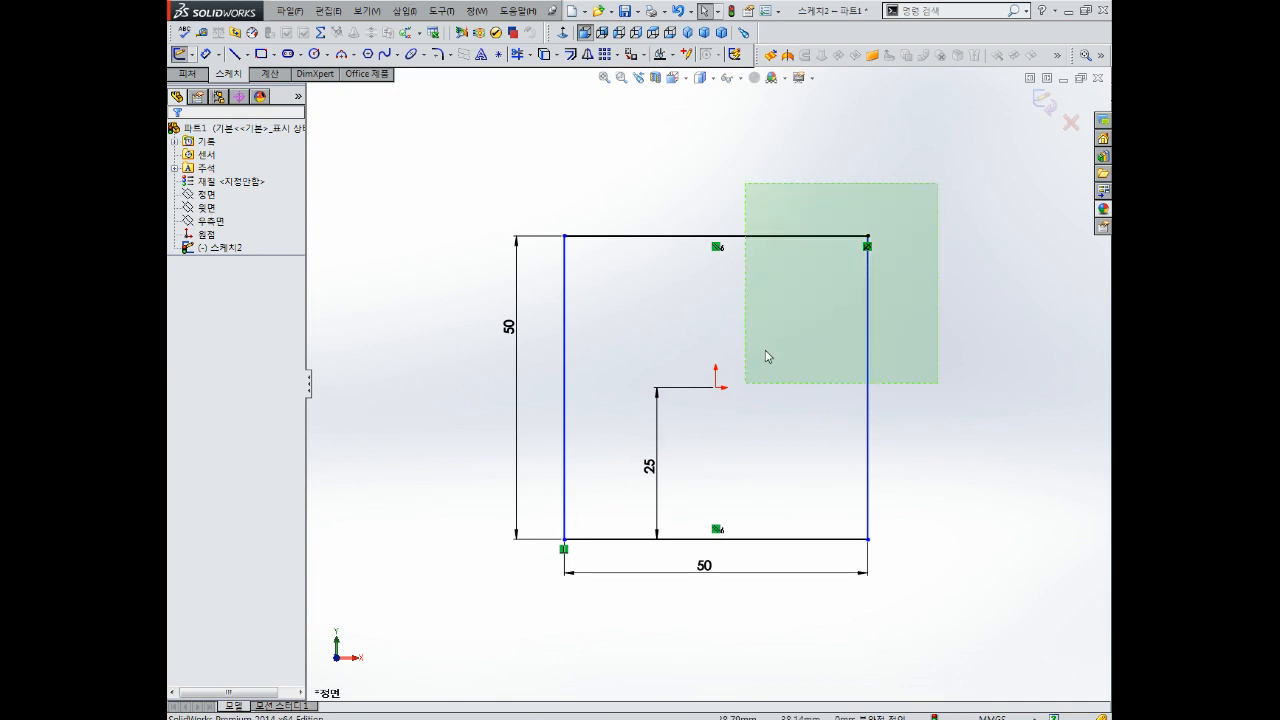
{"action": "key", "text": "ctrl+a"}
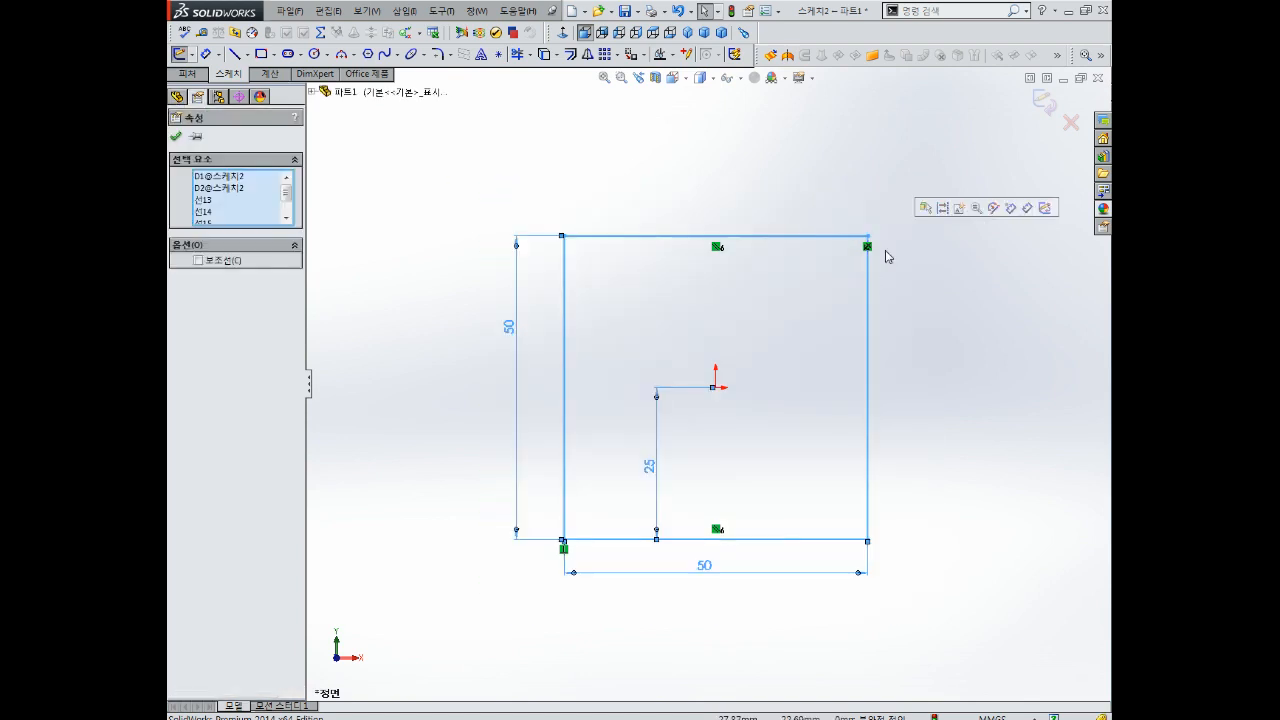
{"action": "key", "text": "Delete"}
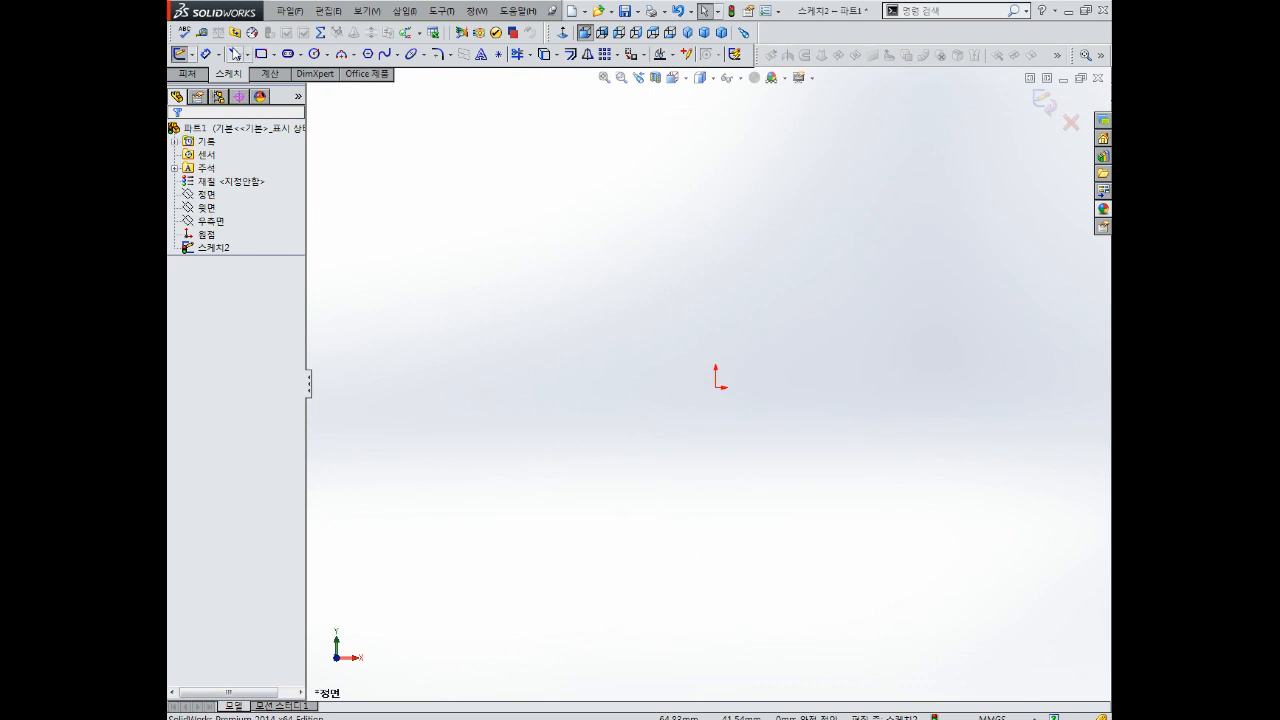
Step: Sketch an open chain of four connected lines around the origin: rising diagonal, horizontal top, descending diagonal to the right, and long diagonal down-left
{"action": "left_click", "coordinate": [235, 54]}
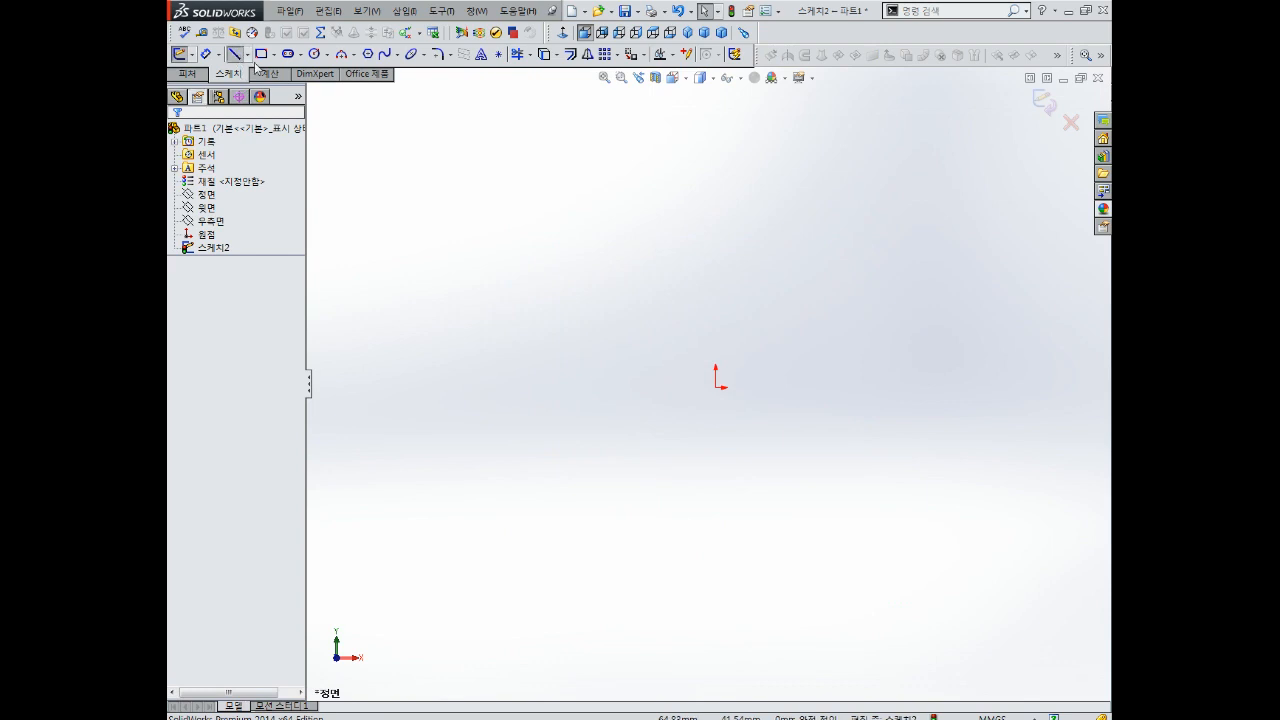
{"action": "left_click", "coordinate": [441, 361]}
{"action": "left_click", "coordinate": [597, 185]}
{"action": "left_click", "coordinate": [815, 185]}
{"action": "left_click", "coordinate": [943, 371]}
{"action": "left_click", "coordinate": [726, 628]}
{"action": "key", "text": "Escape"}
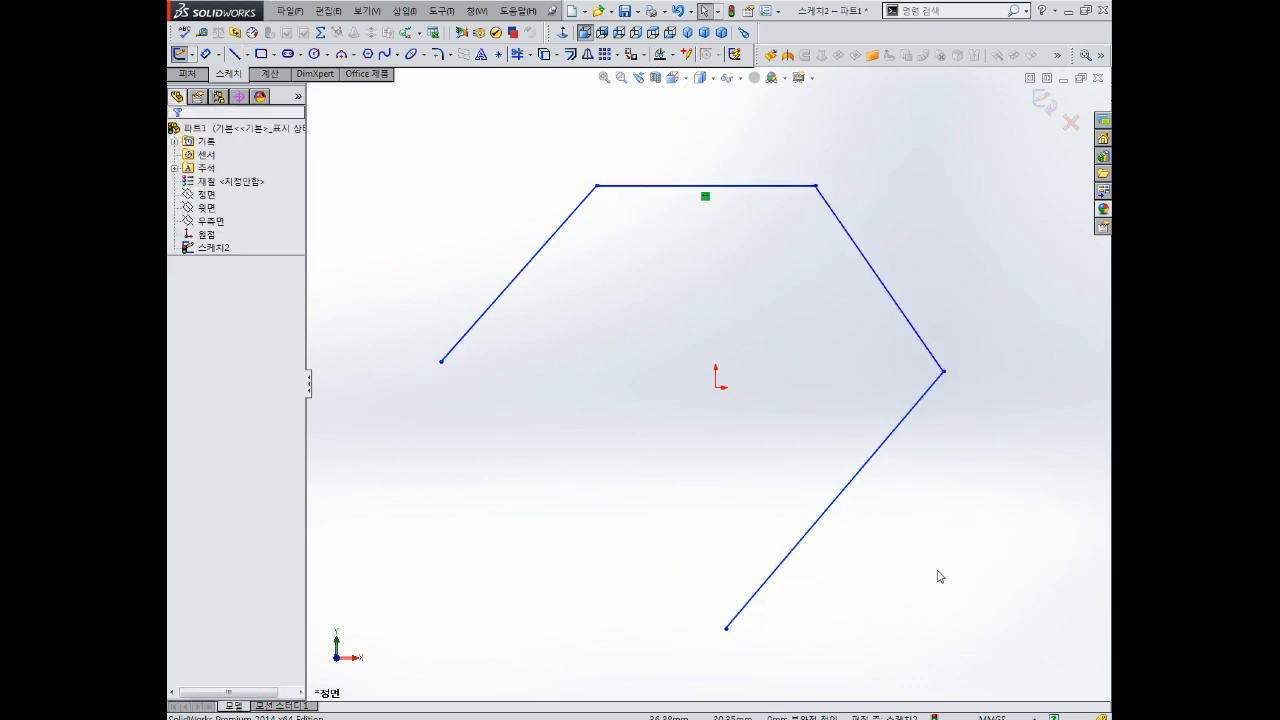